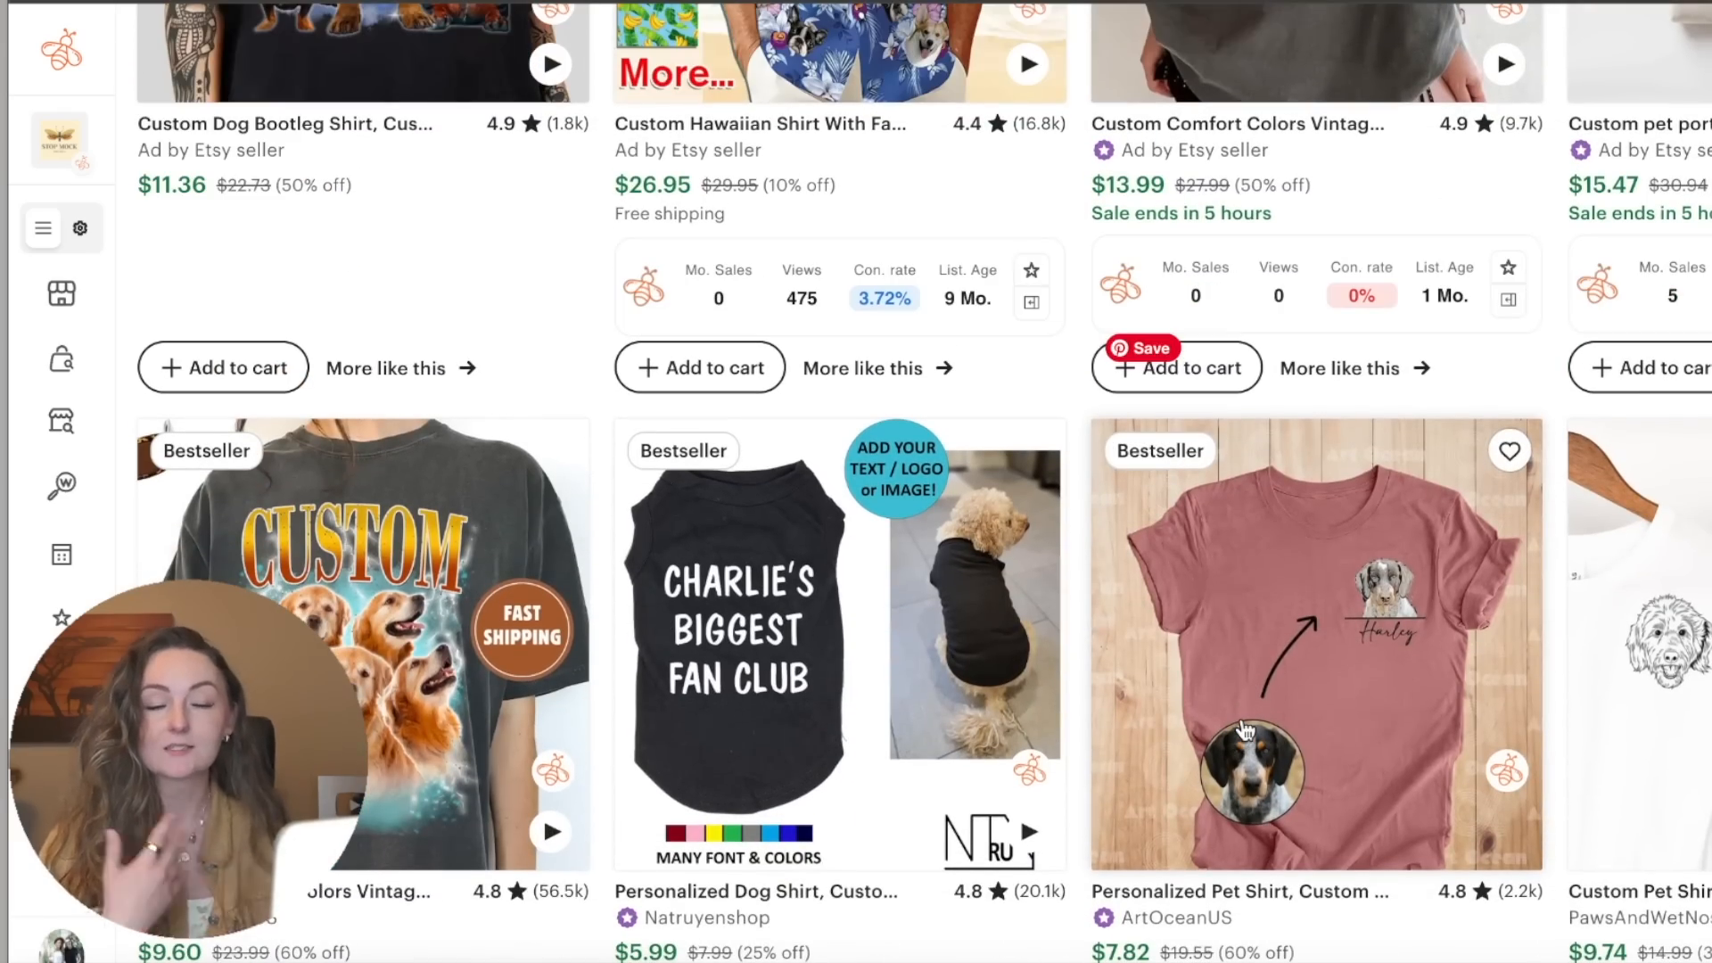
Browse the personalizable custom dog shirt results and compare the sales data shown for each listing
scroll(1246, 730, down, 5)
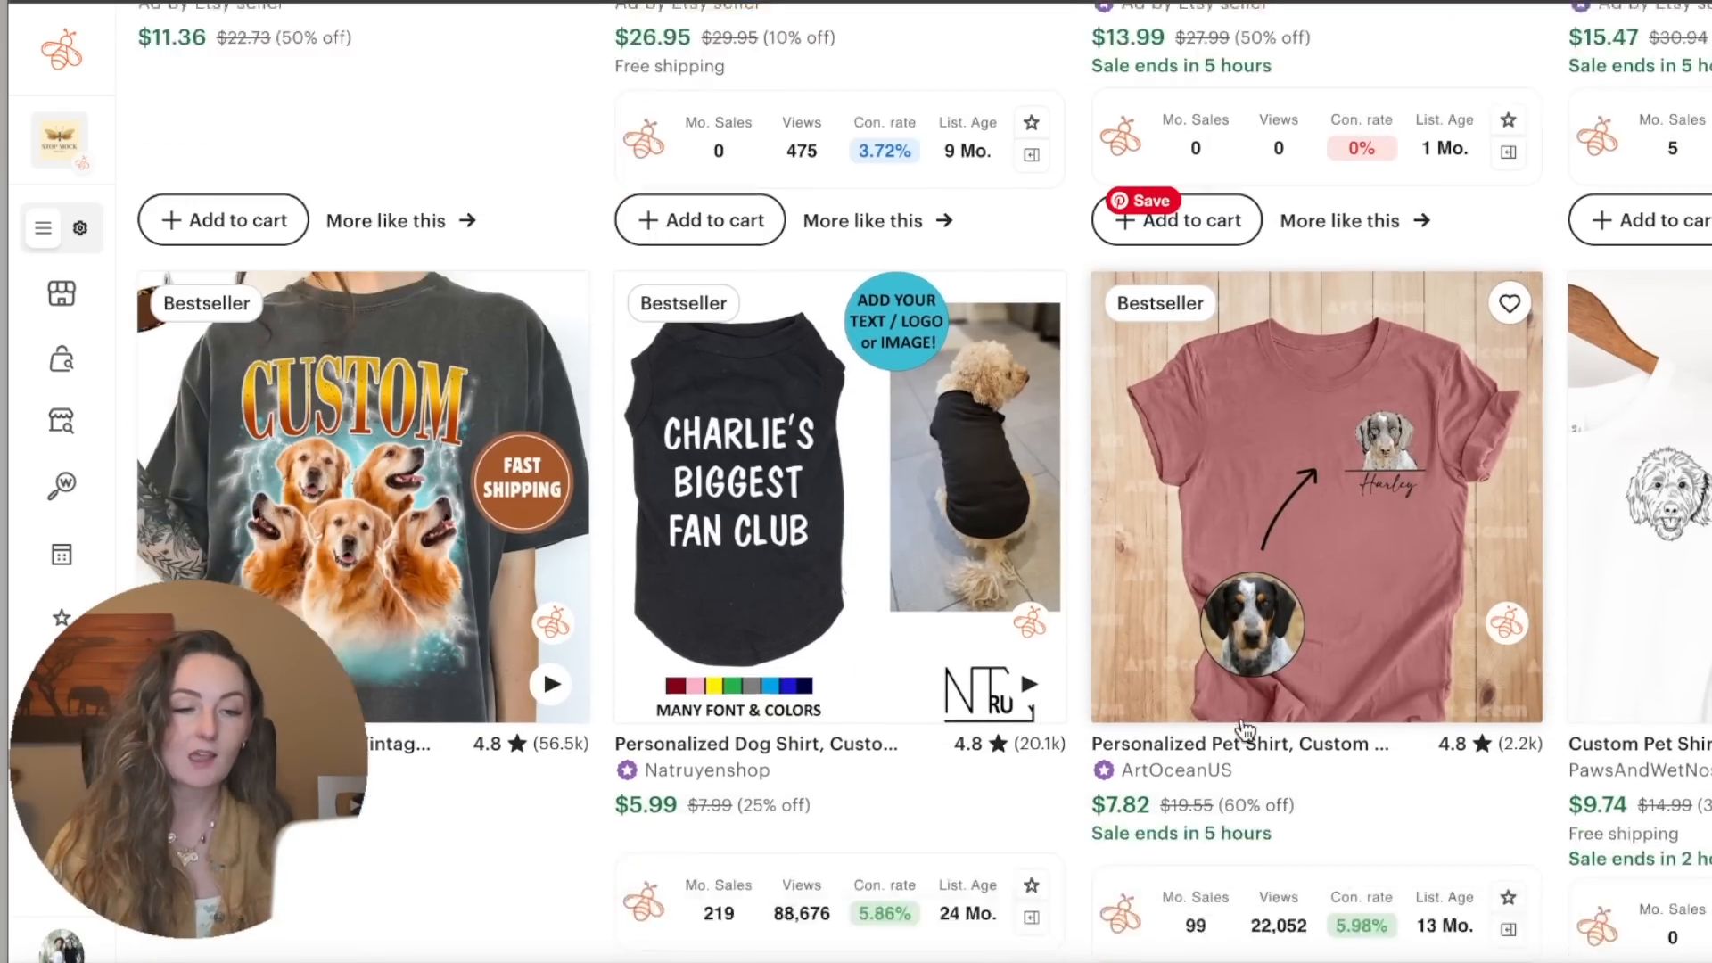
scroll(1055, 648, down, 3)
scroll(1054, 648, down, 3)
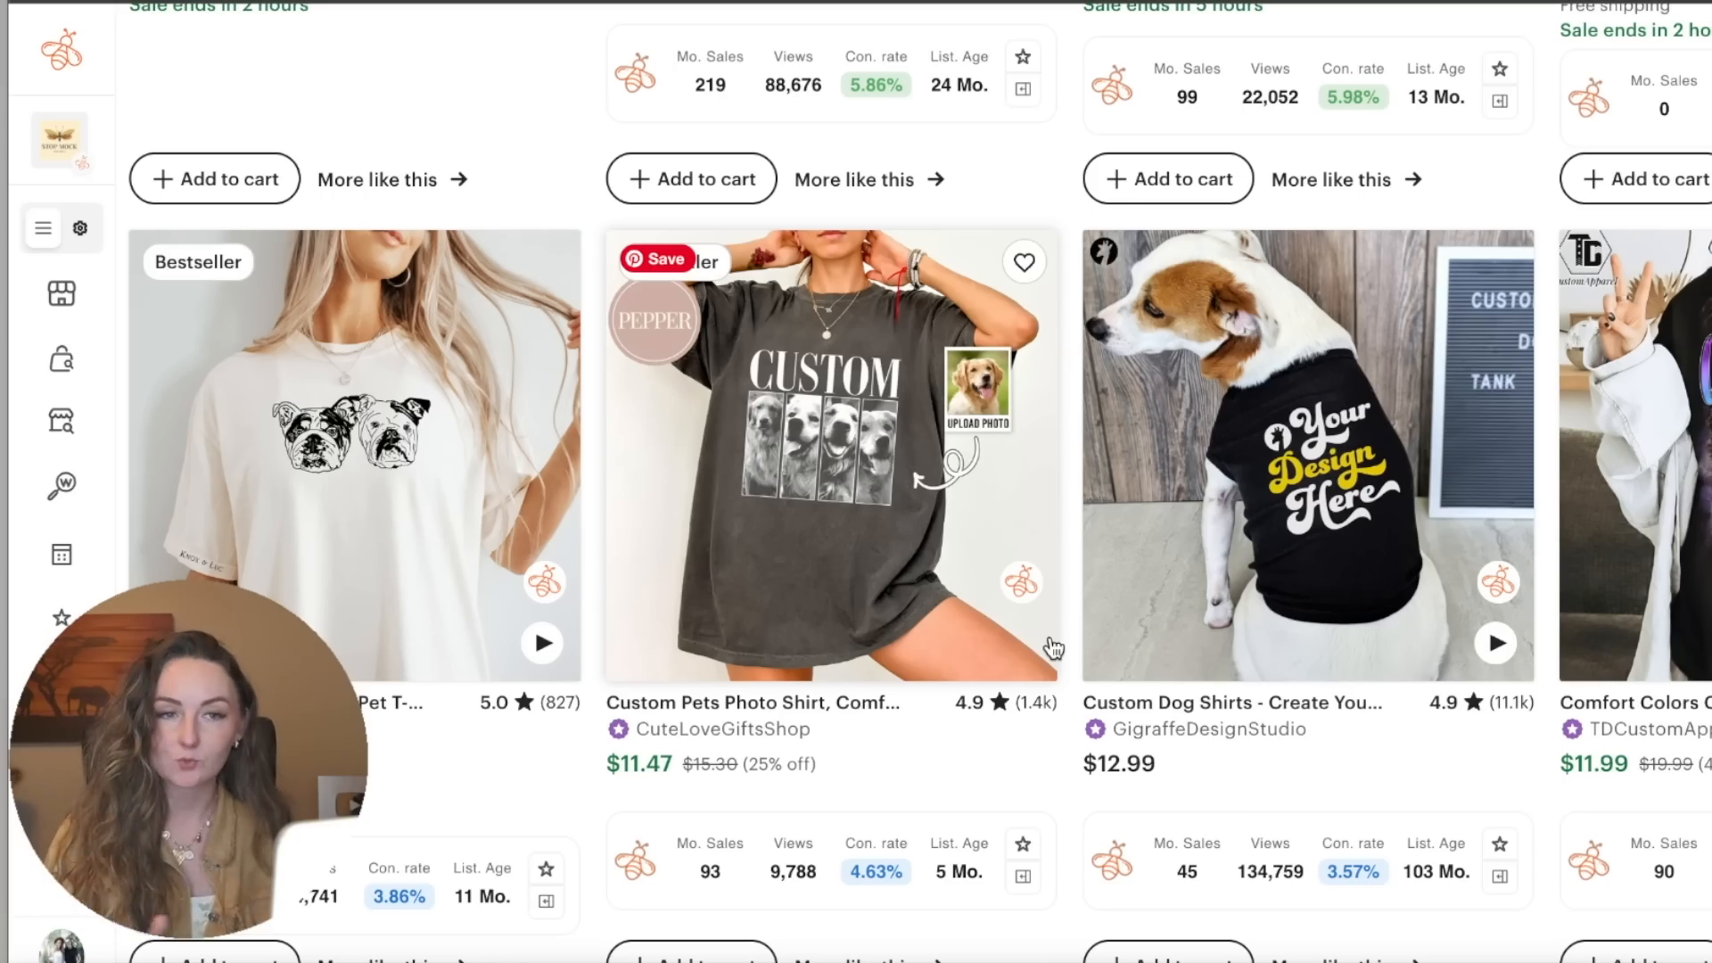
scroll(1044, 312, up, 10)
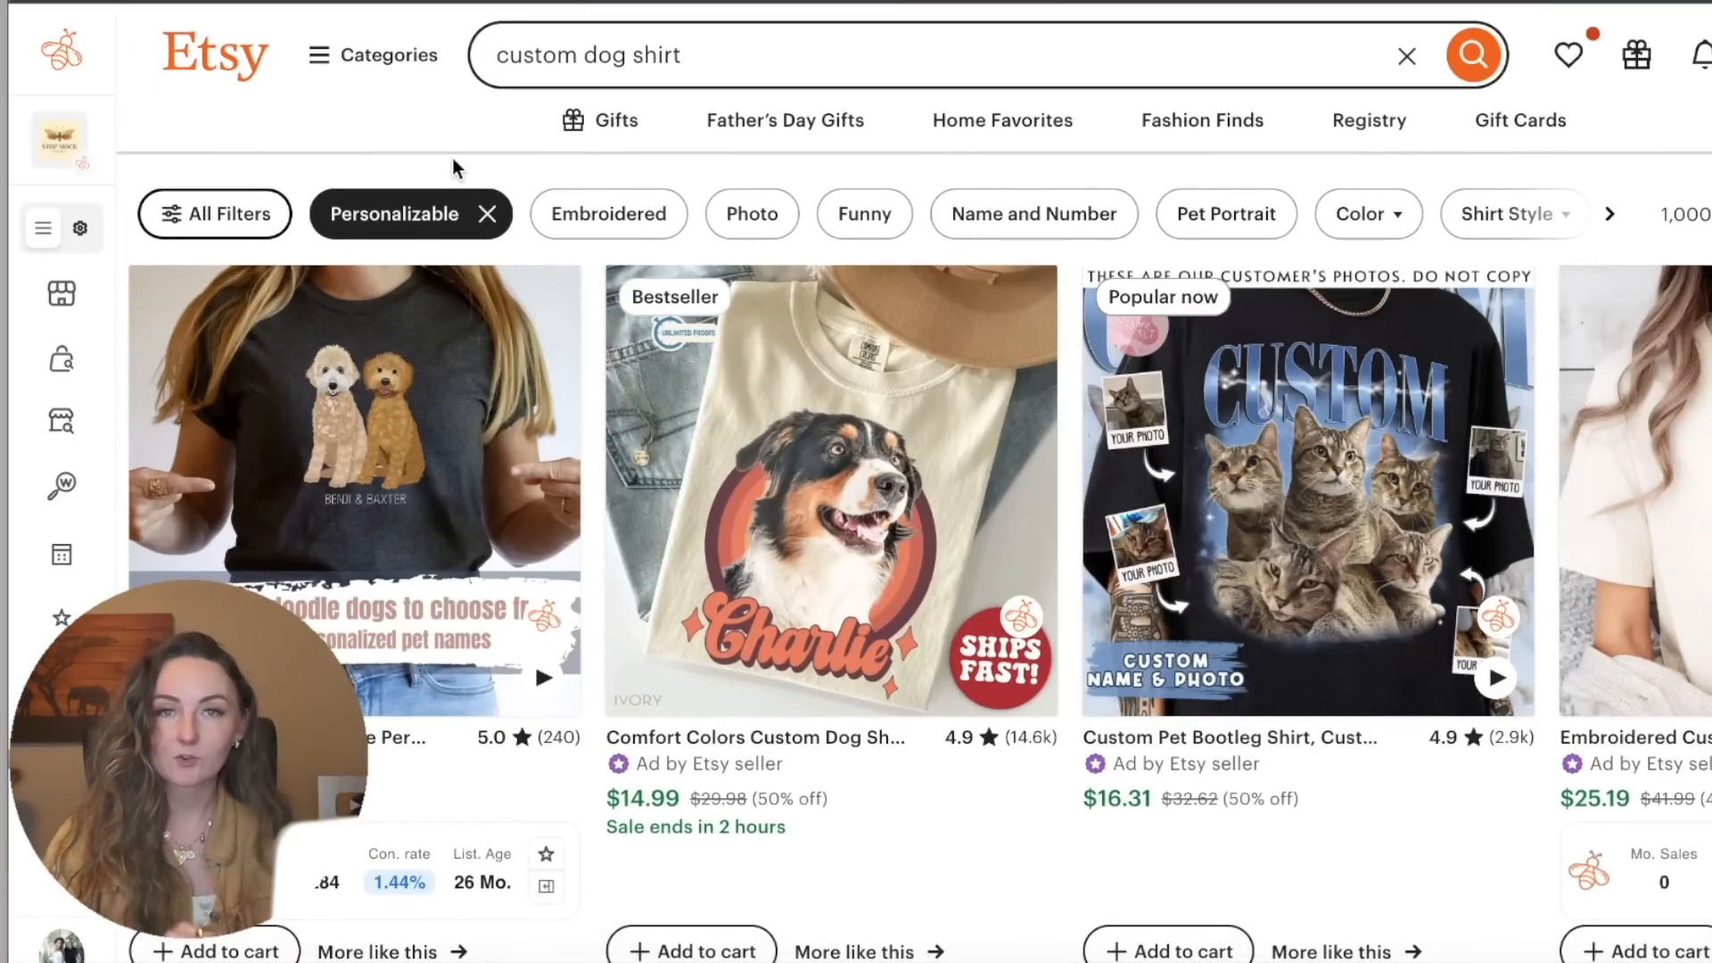
Search the EverBee product analytics database for "Custom dog shirt" and sort the listings by total sales
mouse_move(47, 423)
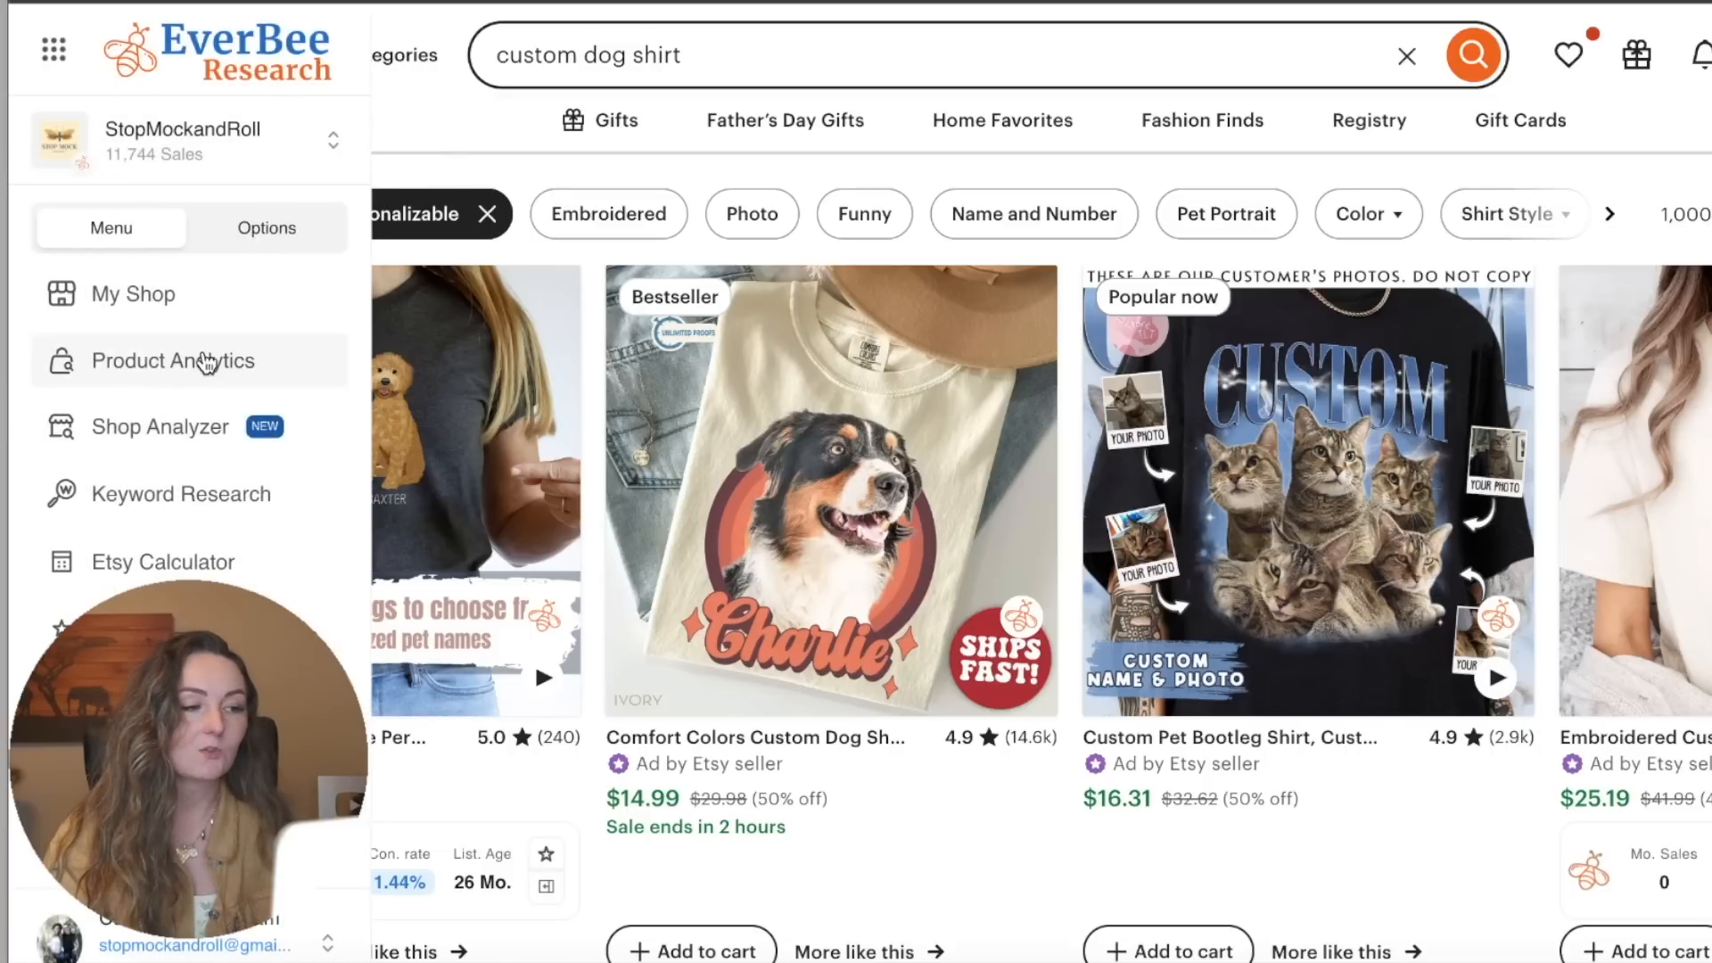
click(130, 368)
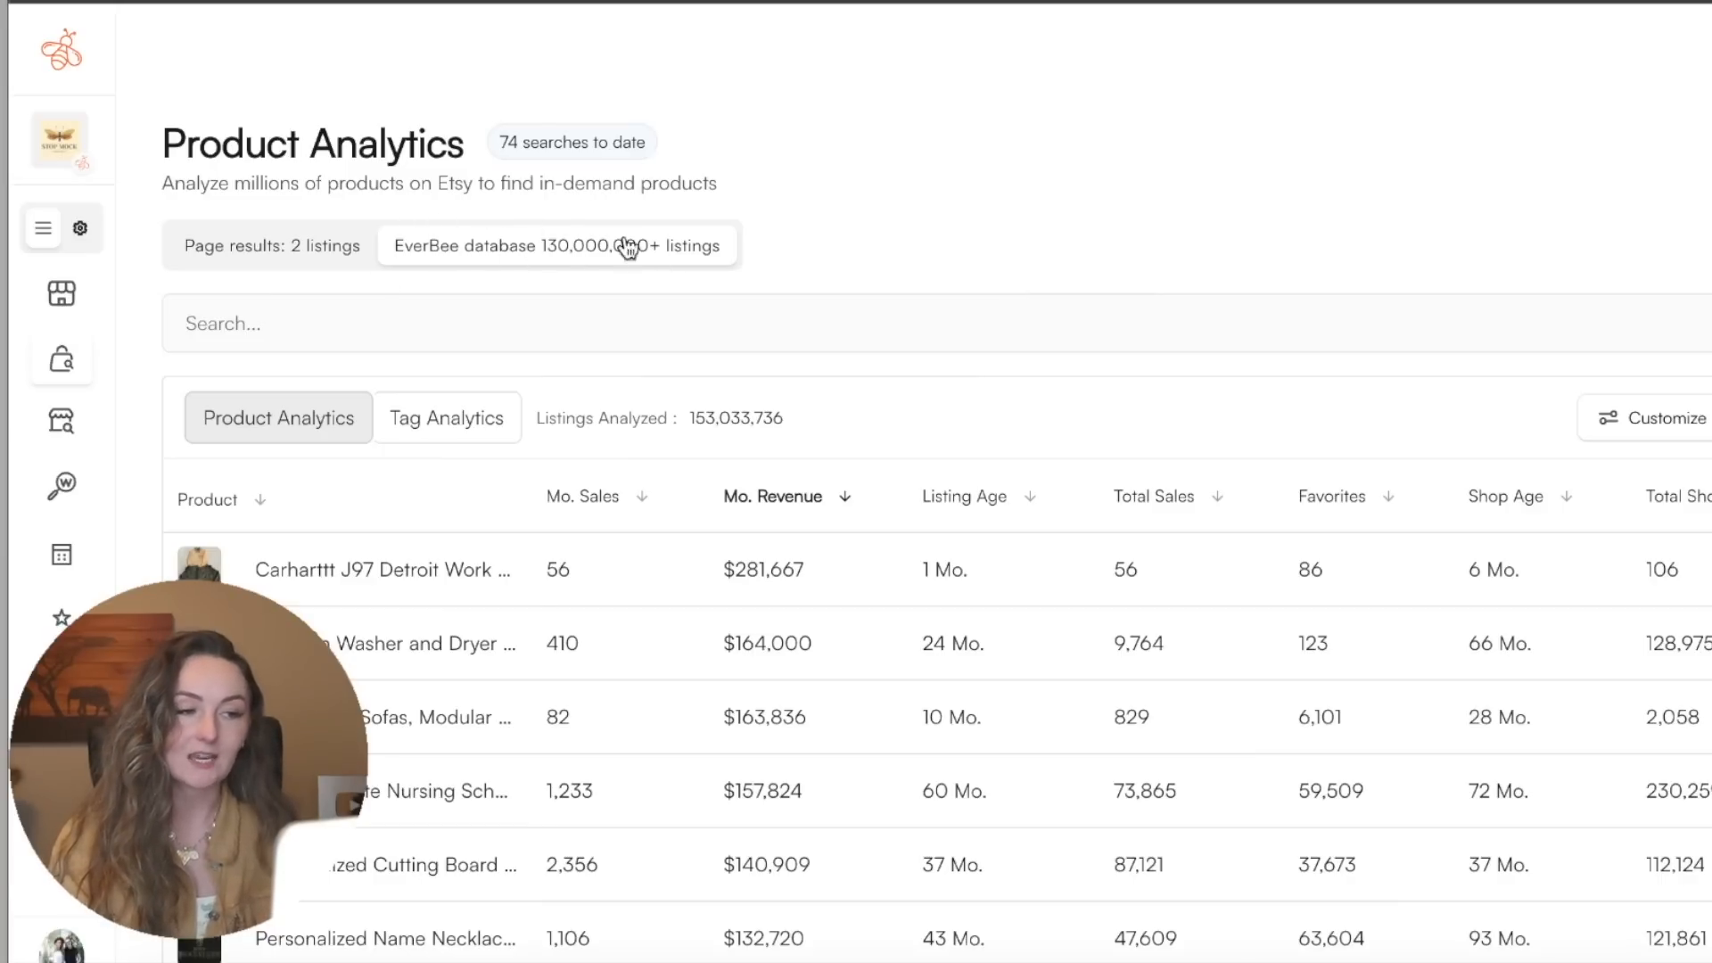
click(353, 319)
text(Cust)
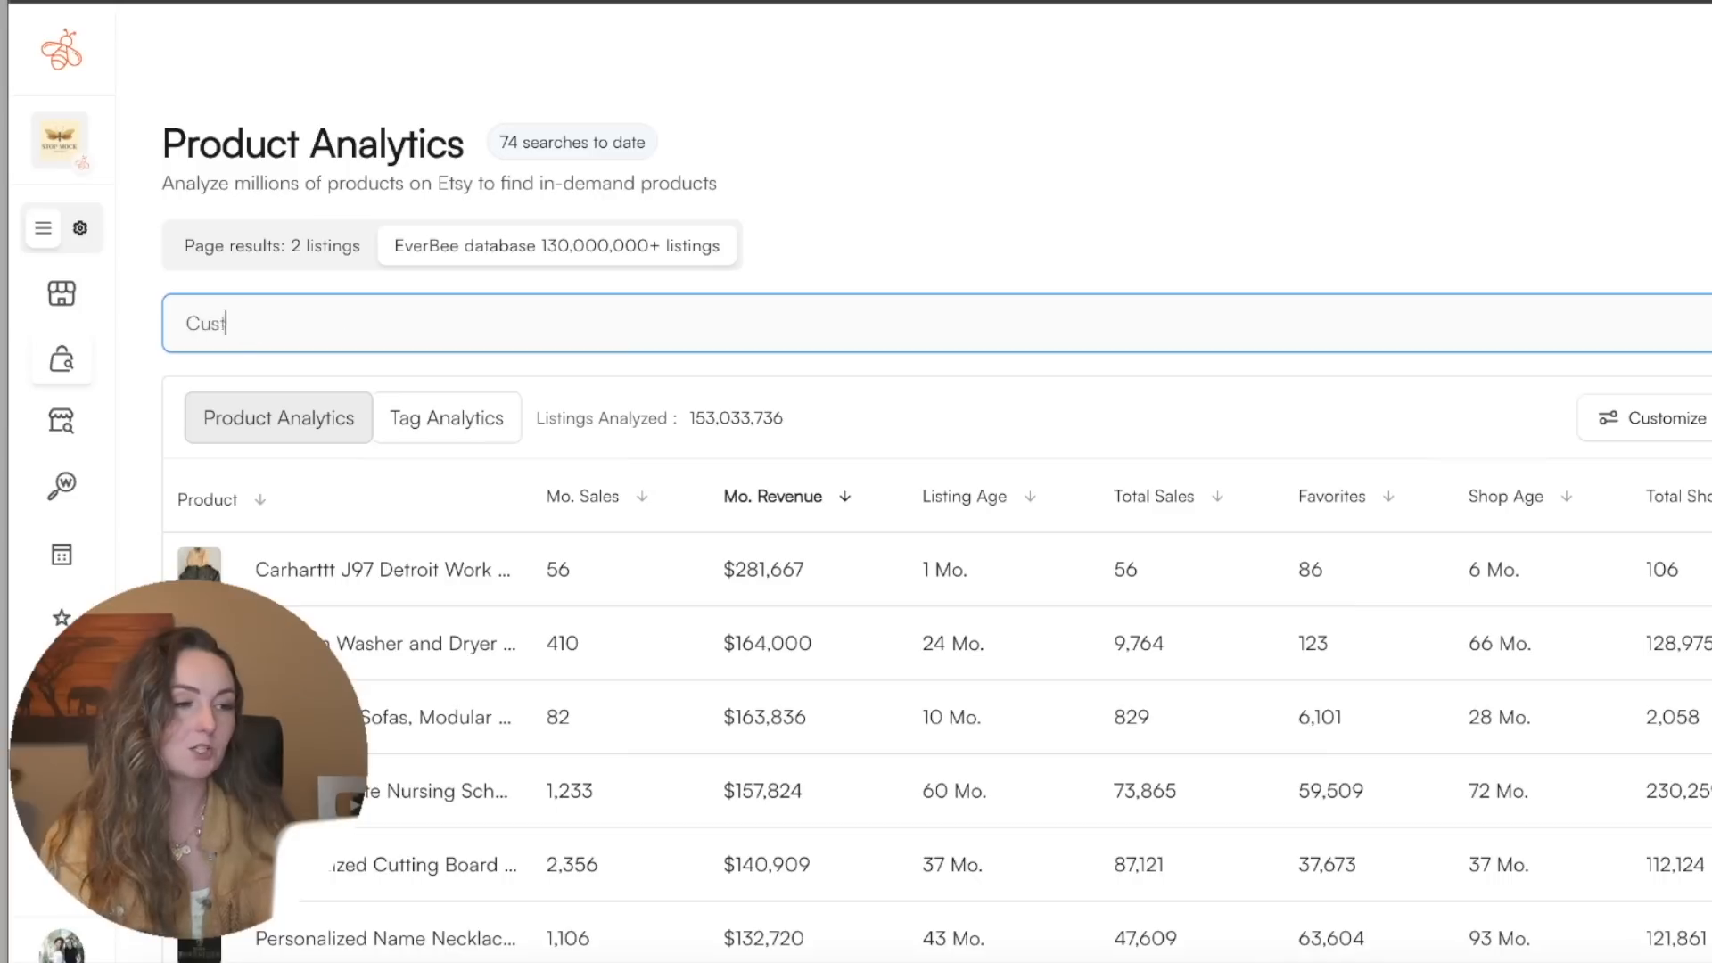
text(om dog shirt)
key(Return)
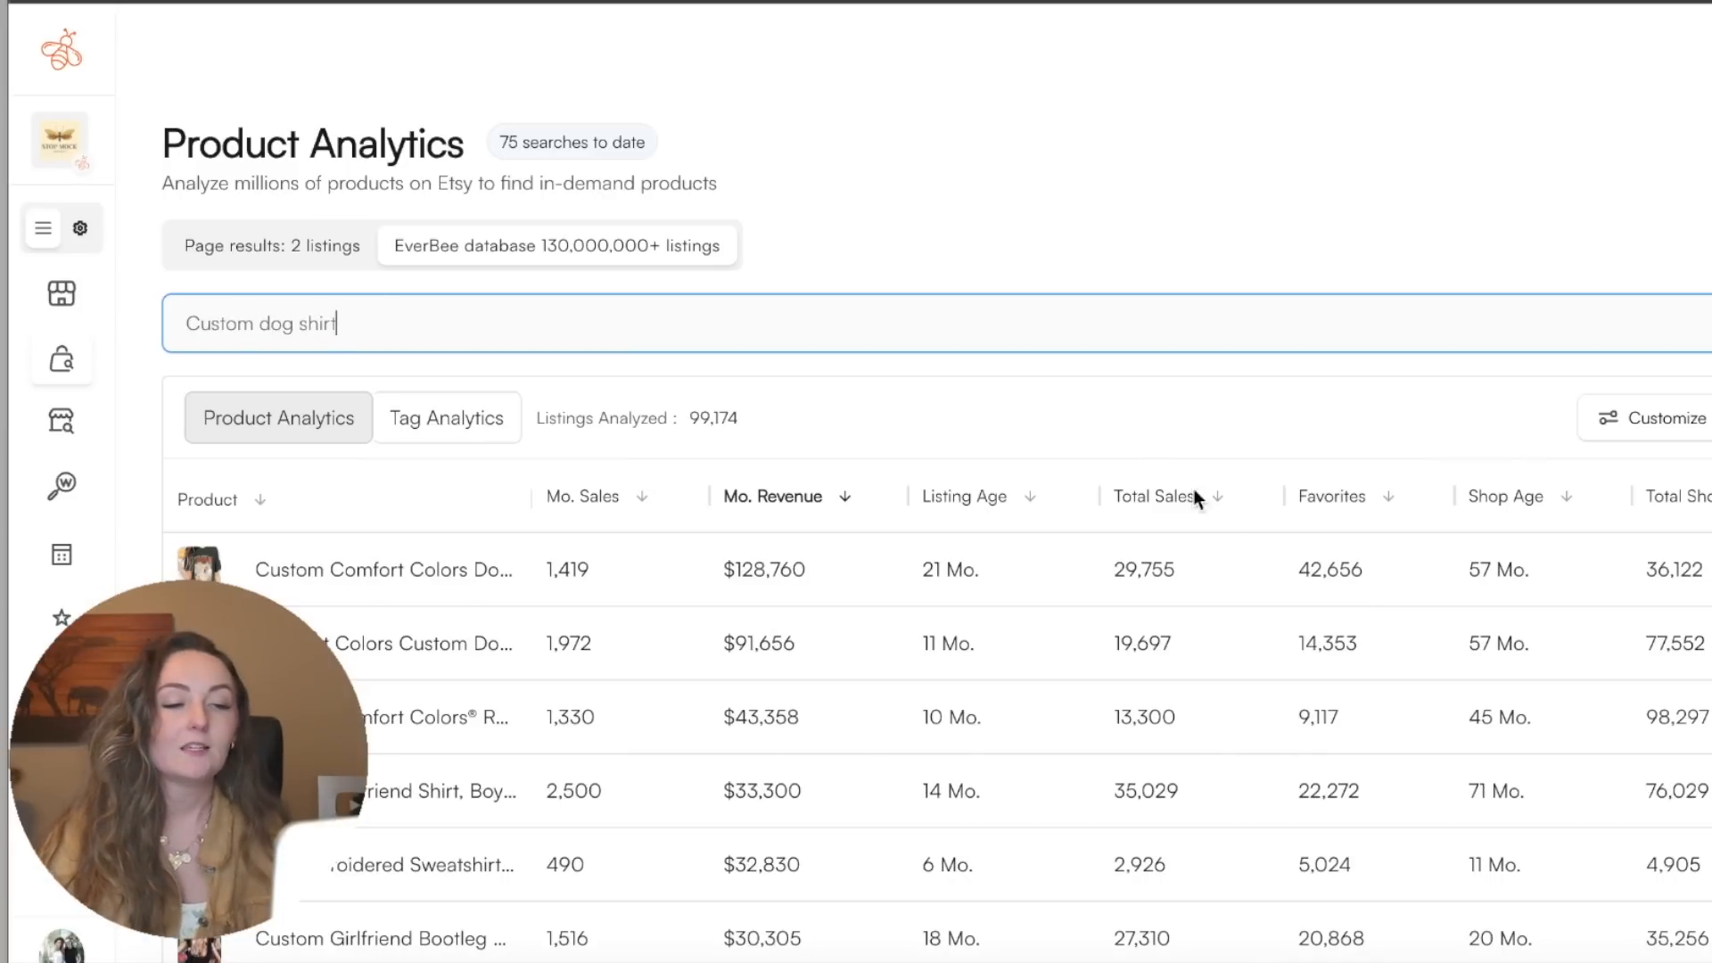
click(1220, 508)
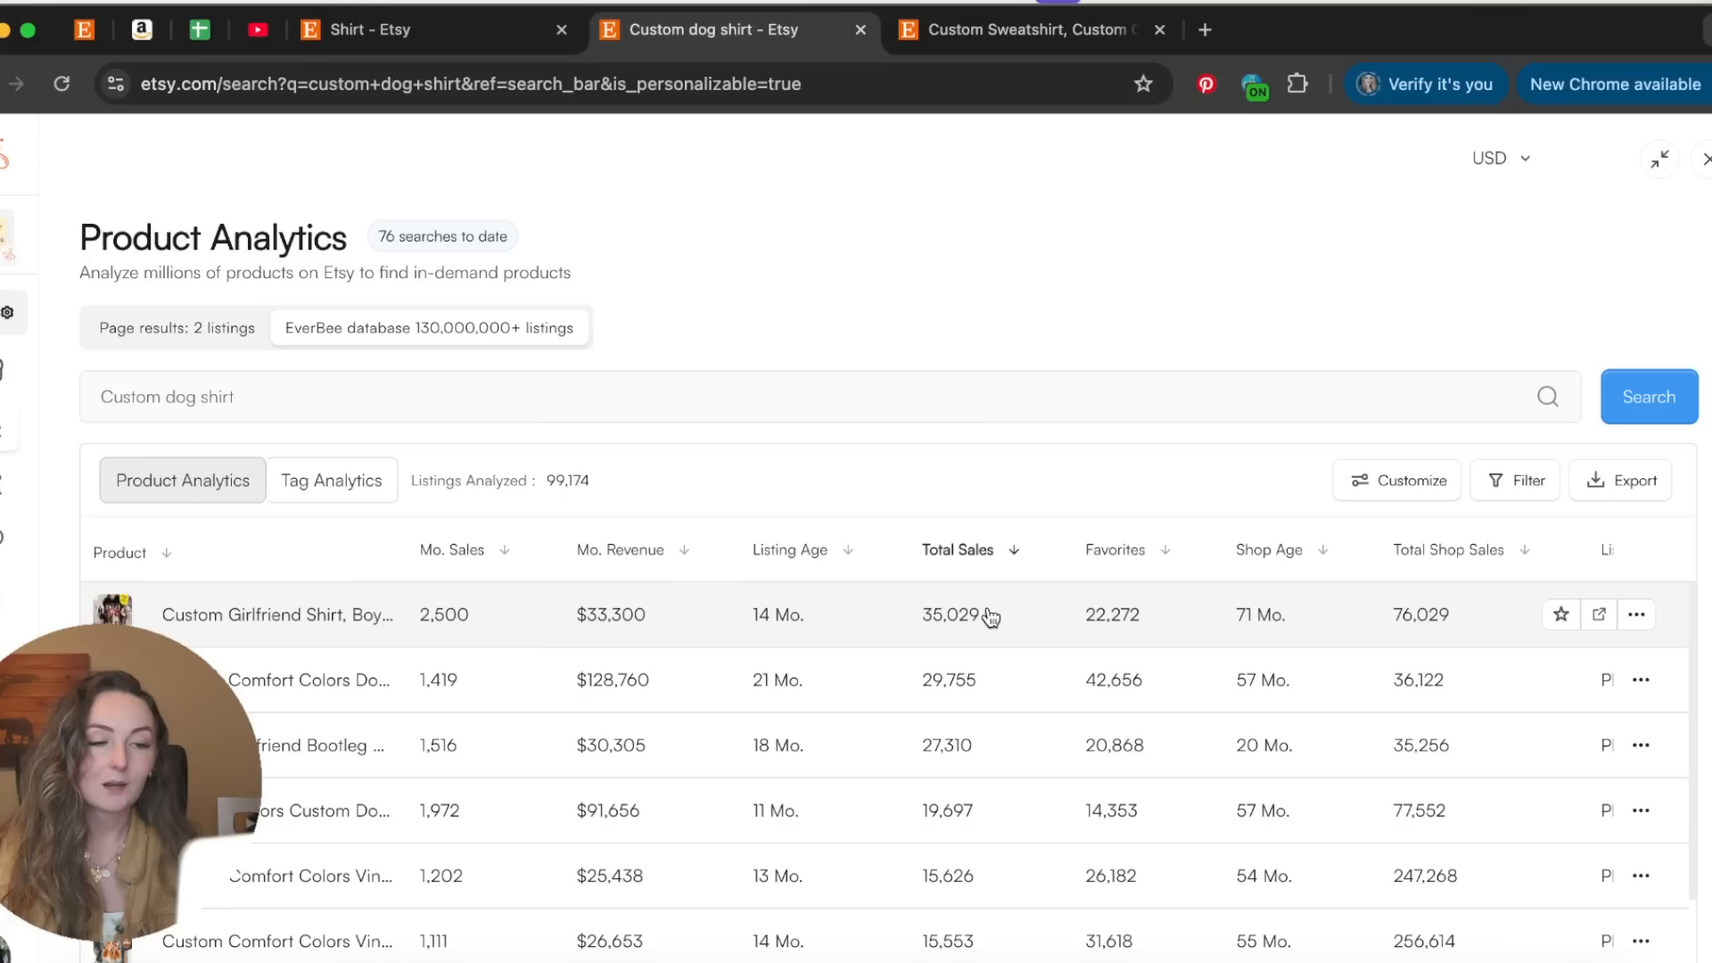
Examine the listing details of the three products with the highest total sales one after another
click(990, 615)
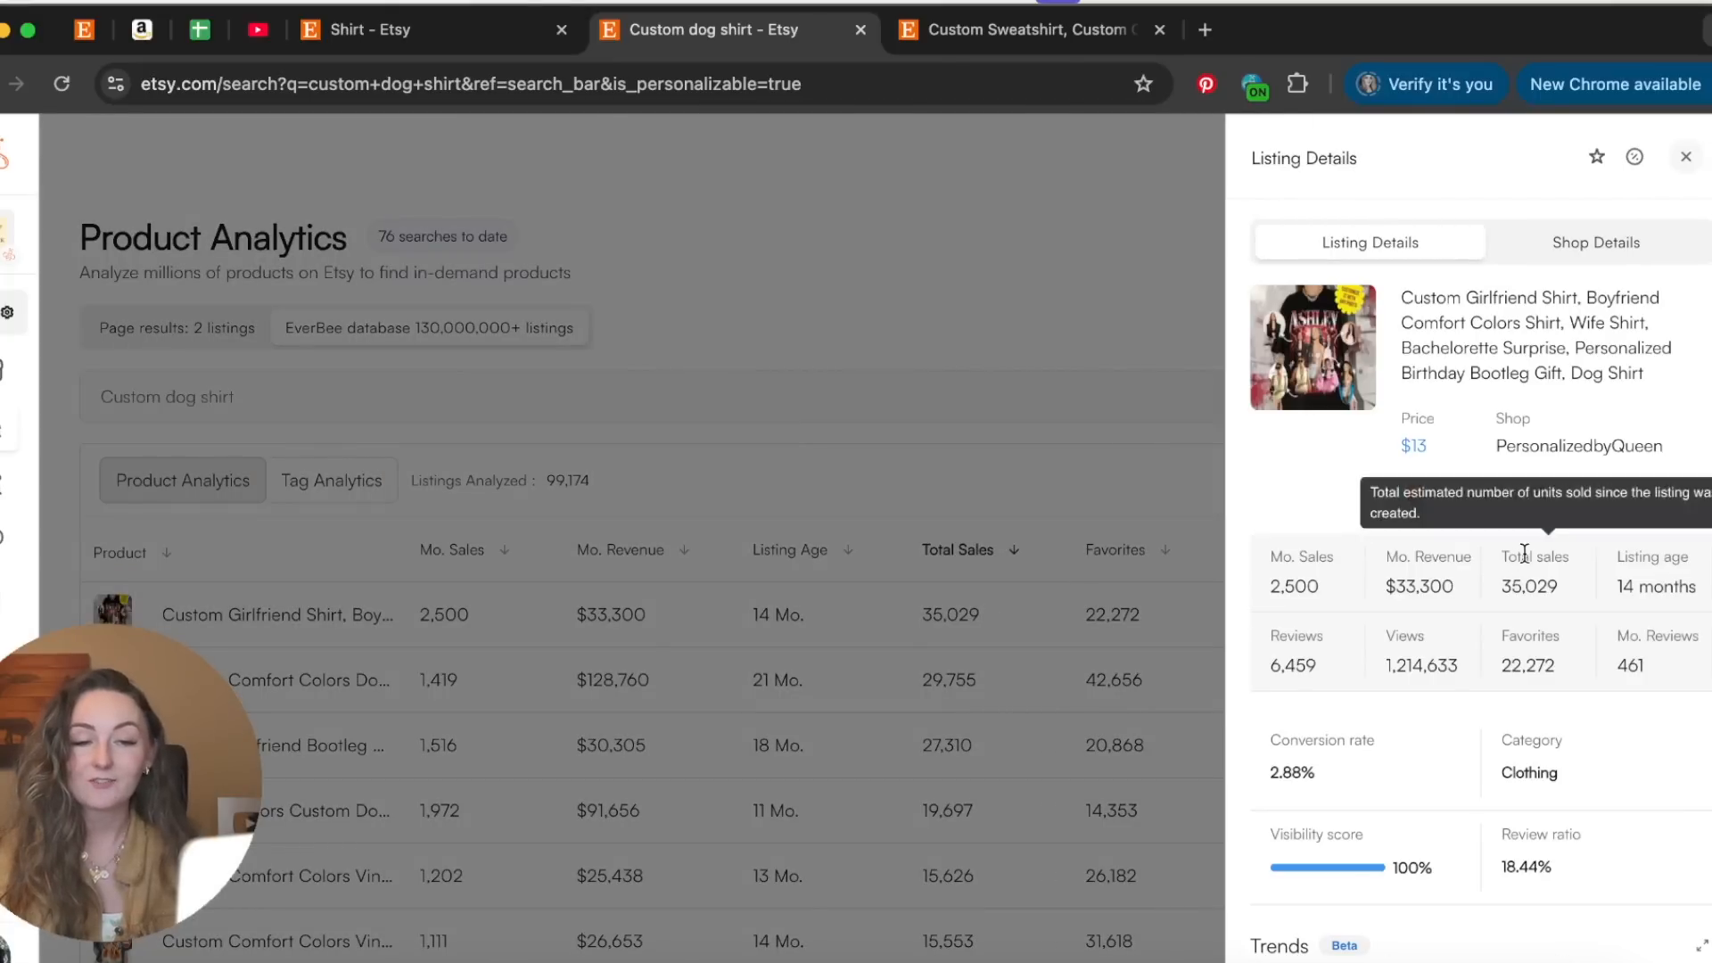
click(1004, 690)
click(1003, 687)
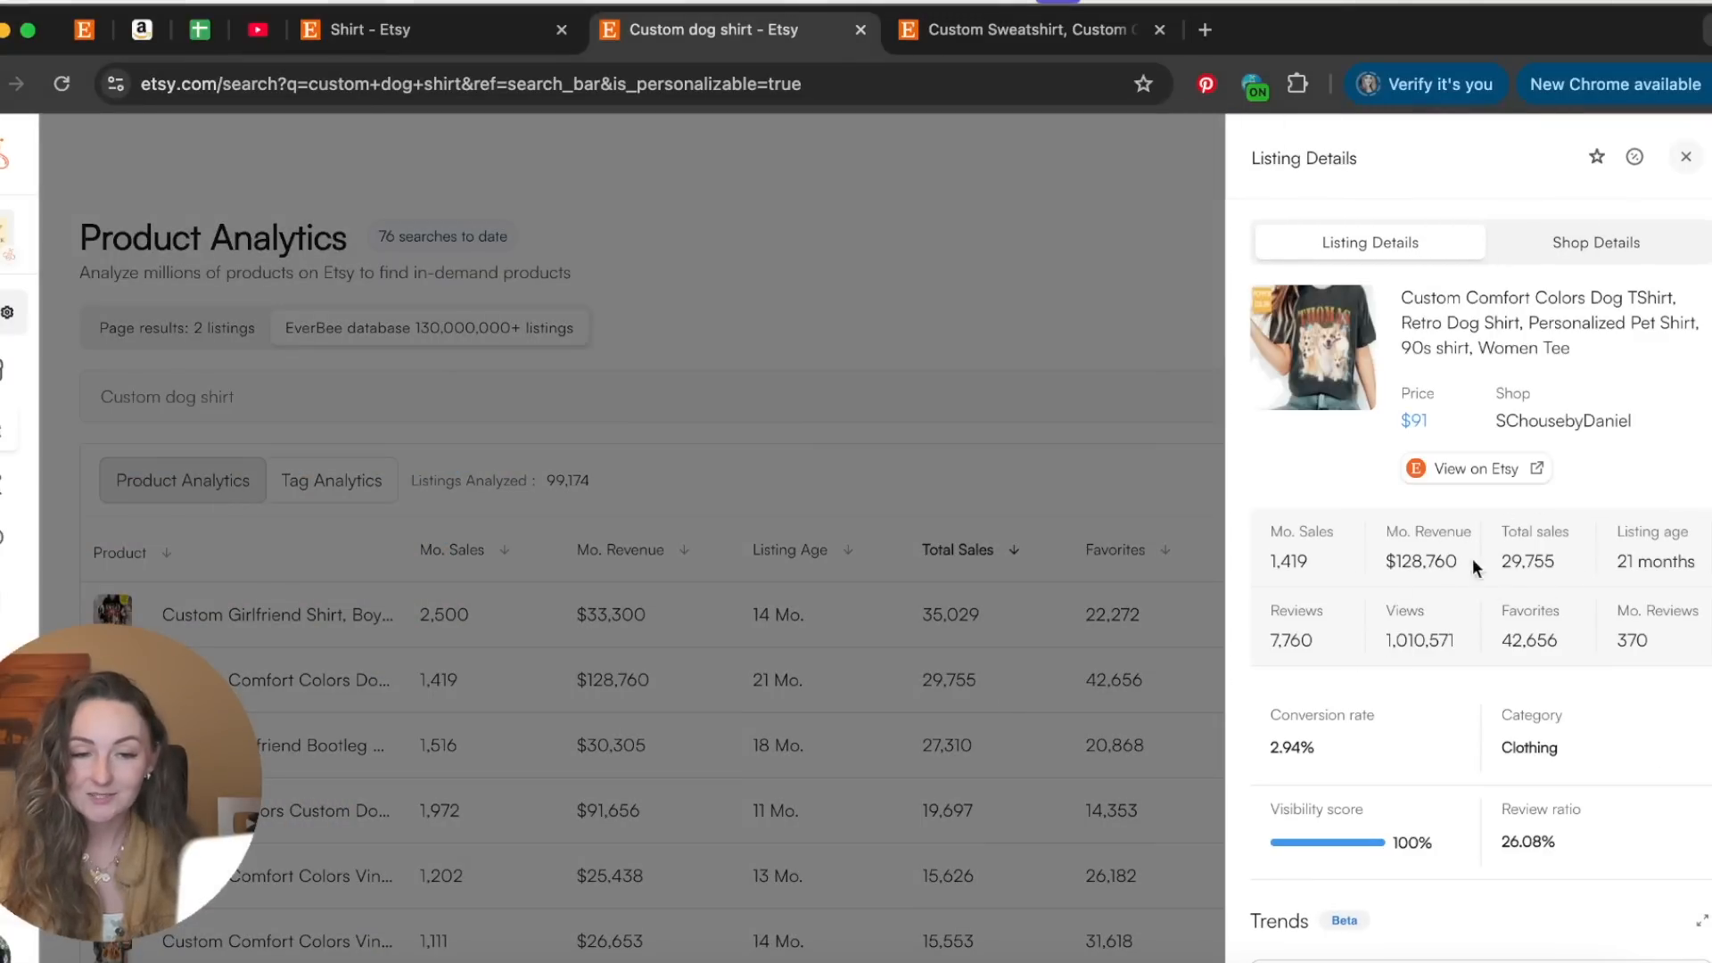
click(993, 650)
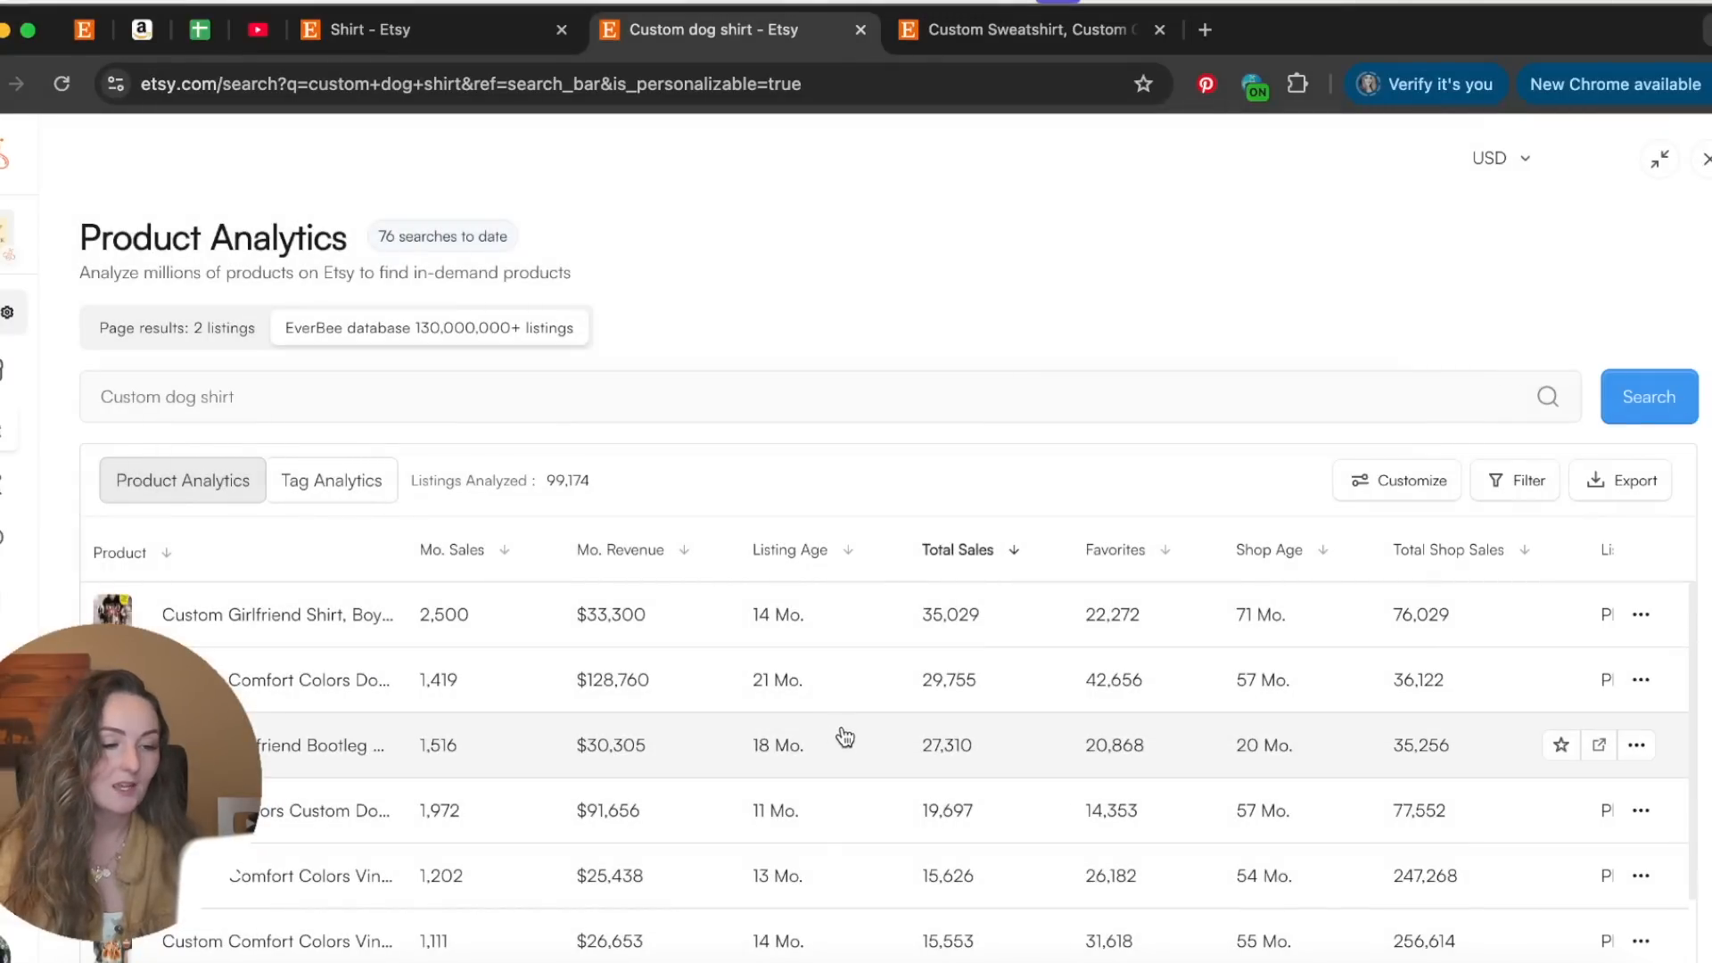
click(843, 737)
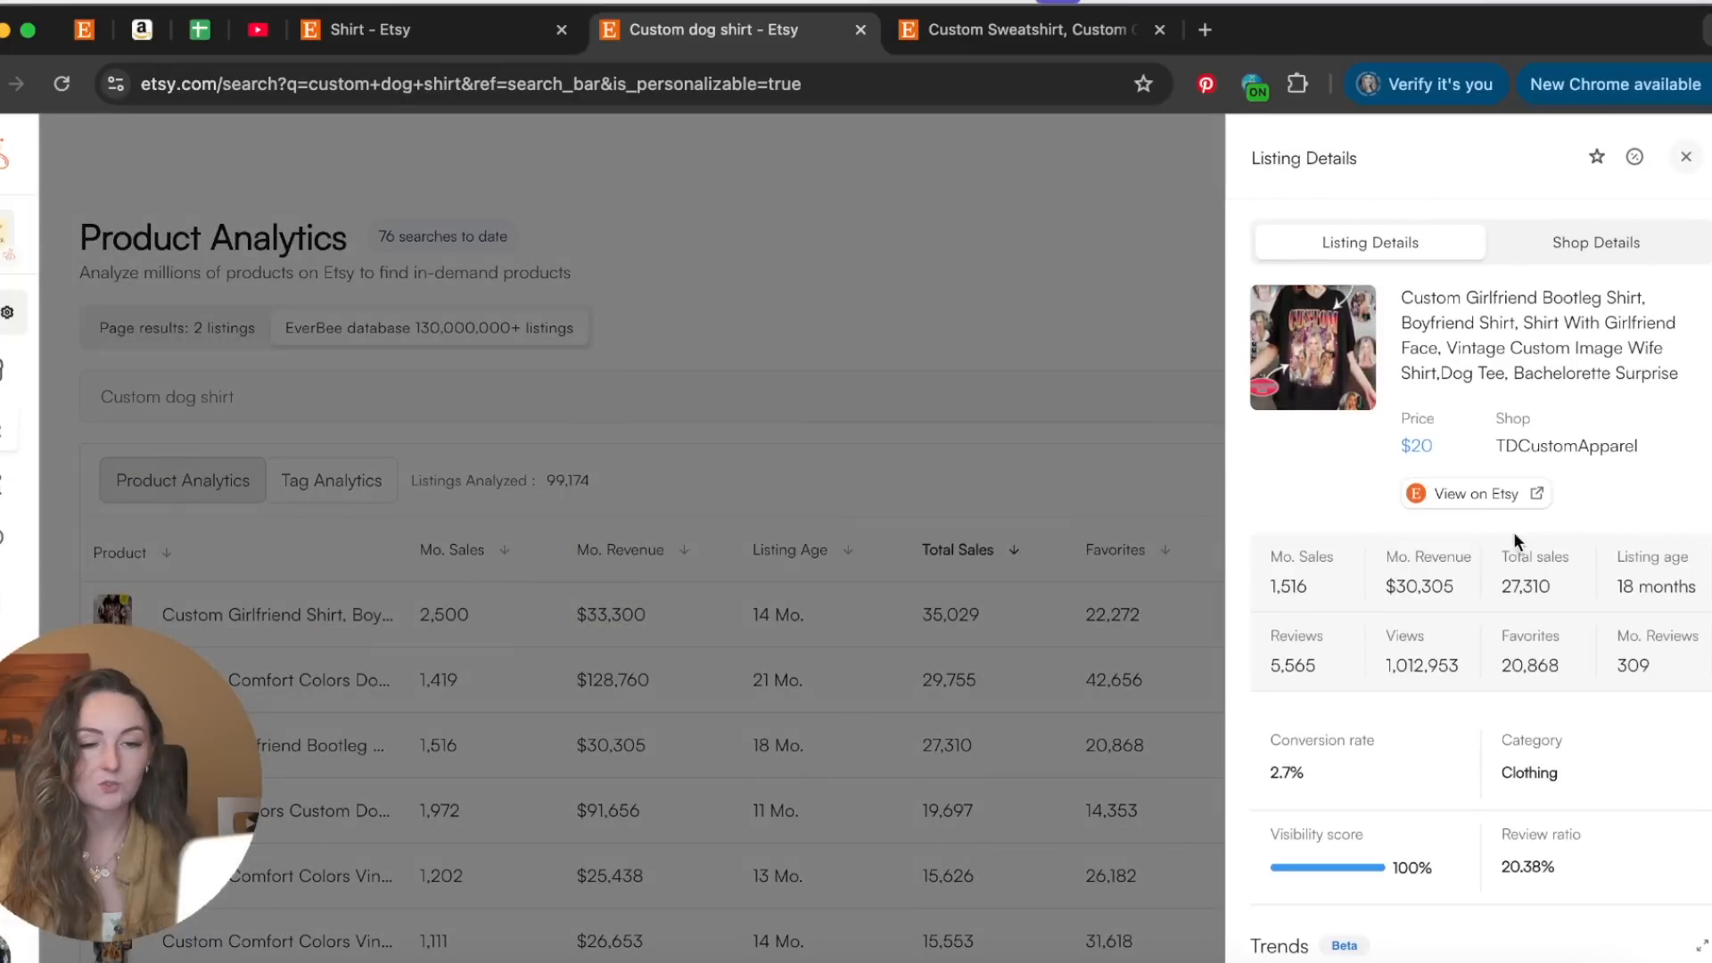
click(811, 778)
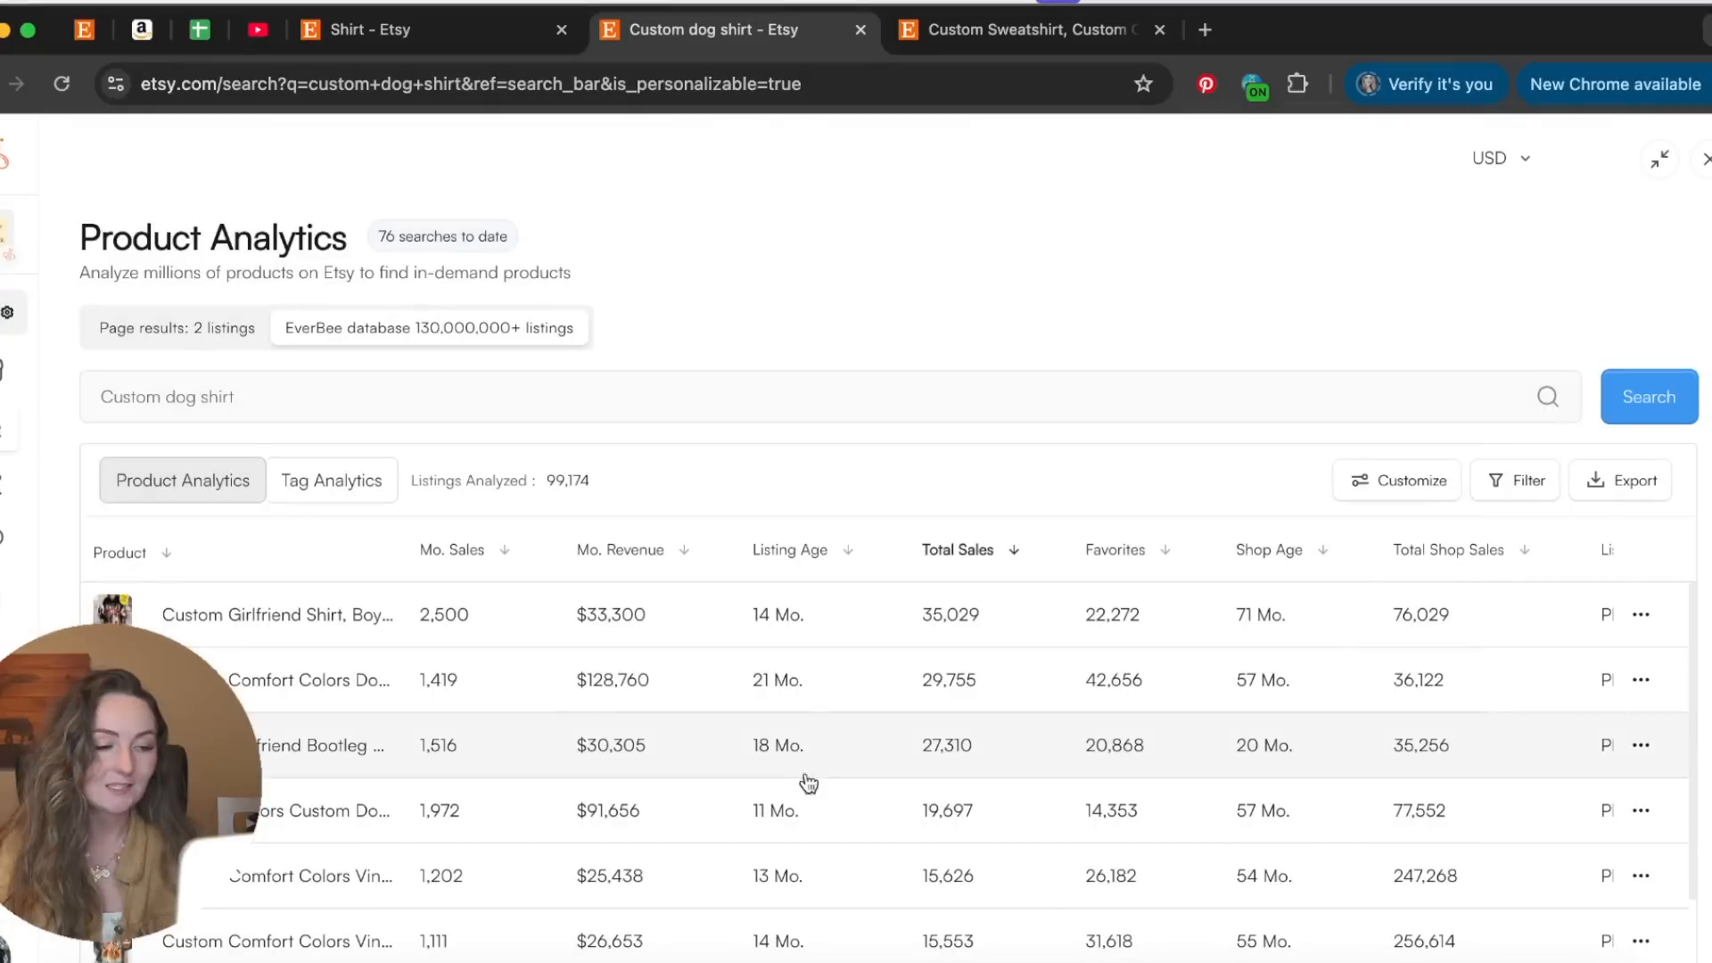
Inspect the details of UpTopNorth's Comfort Colors Custom Dog Shirt and view the listing on Etsy down to its purchase options
click(815, 814)
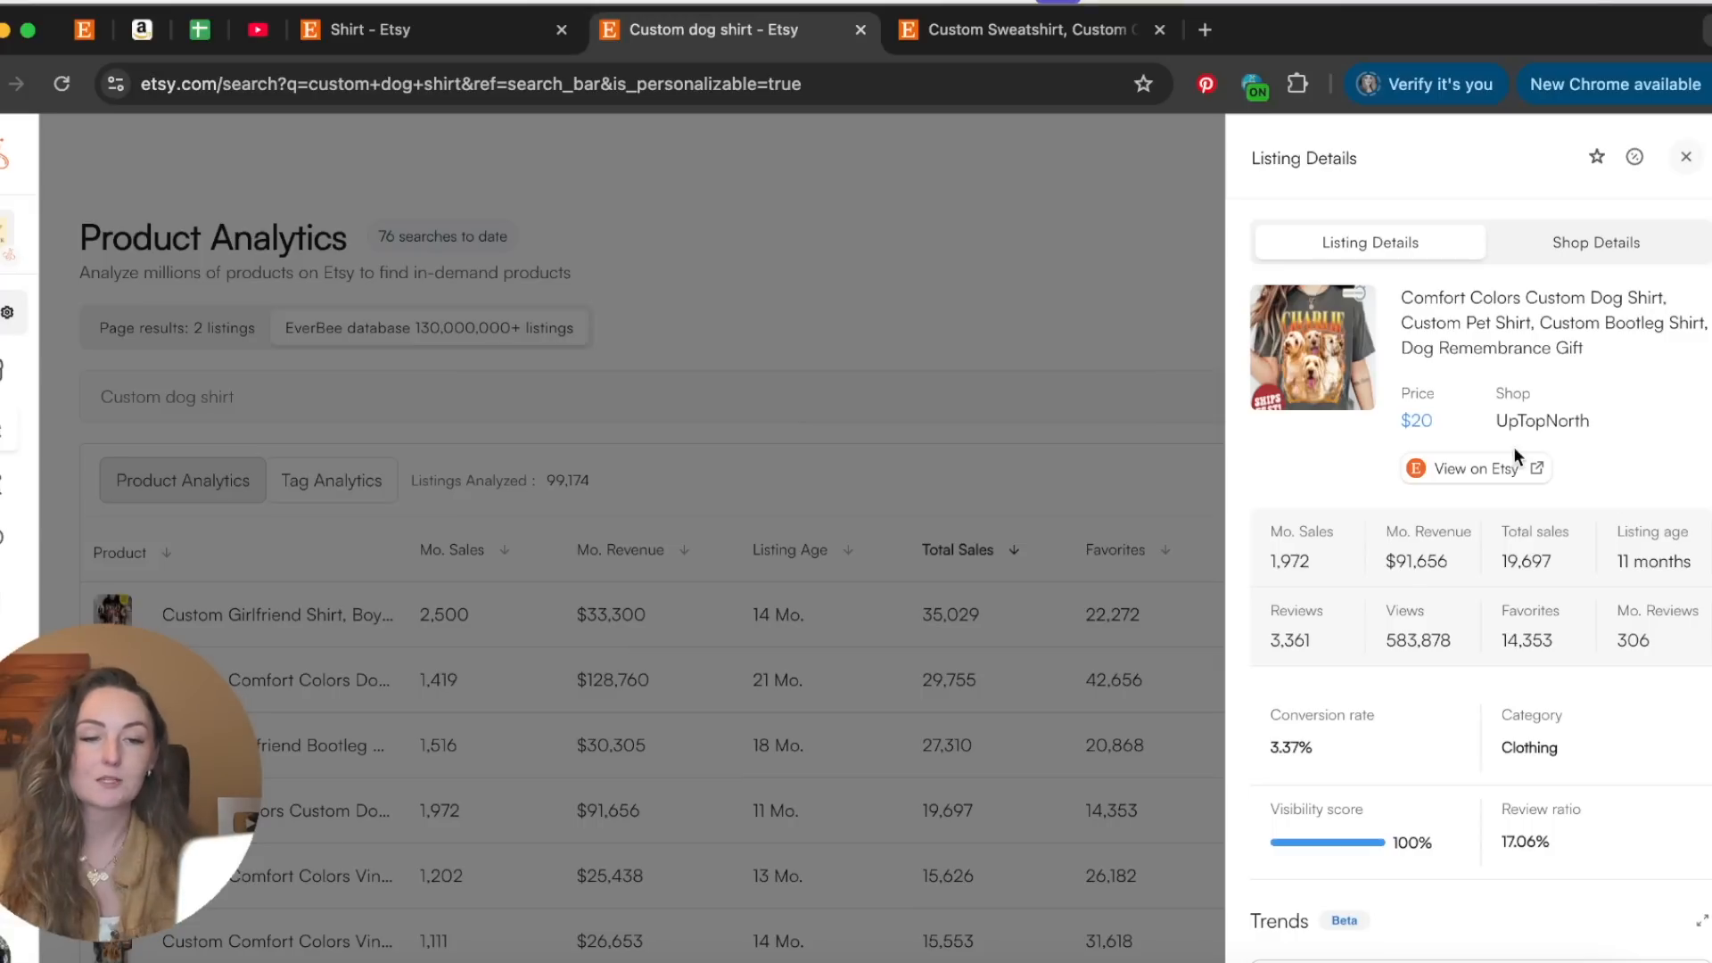
click(1484, 471)
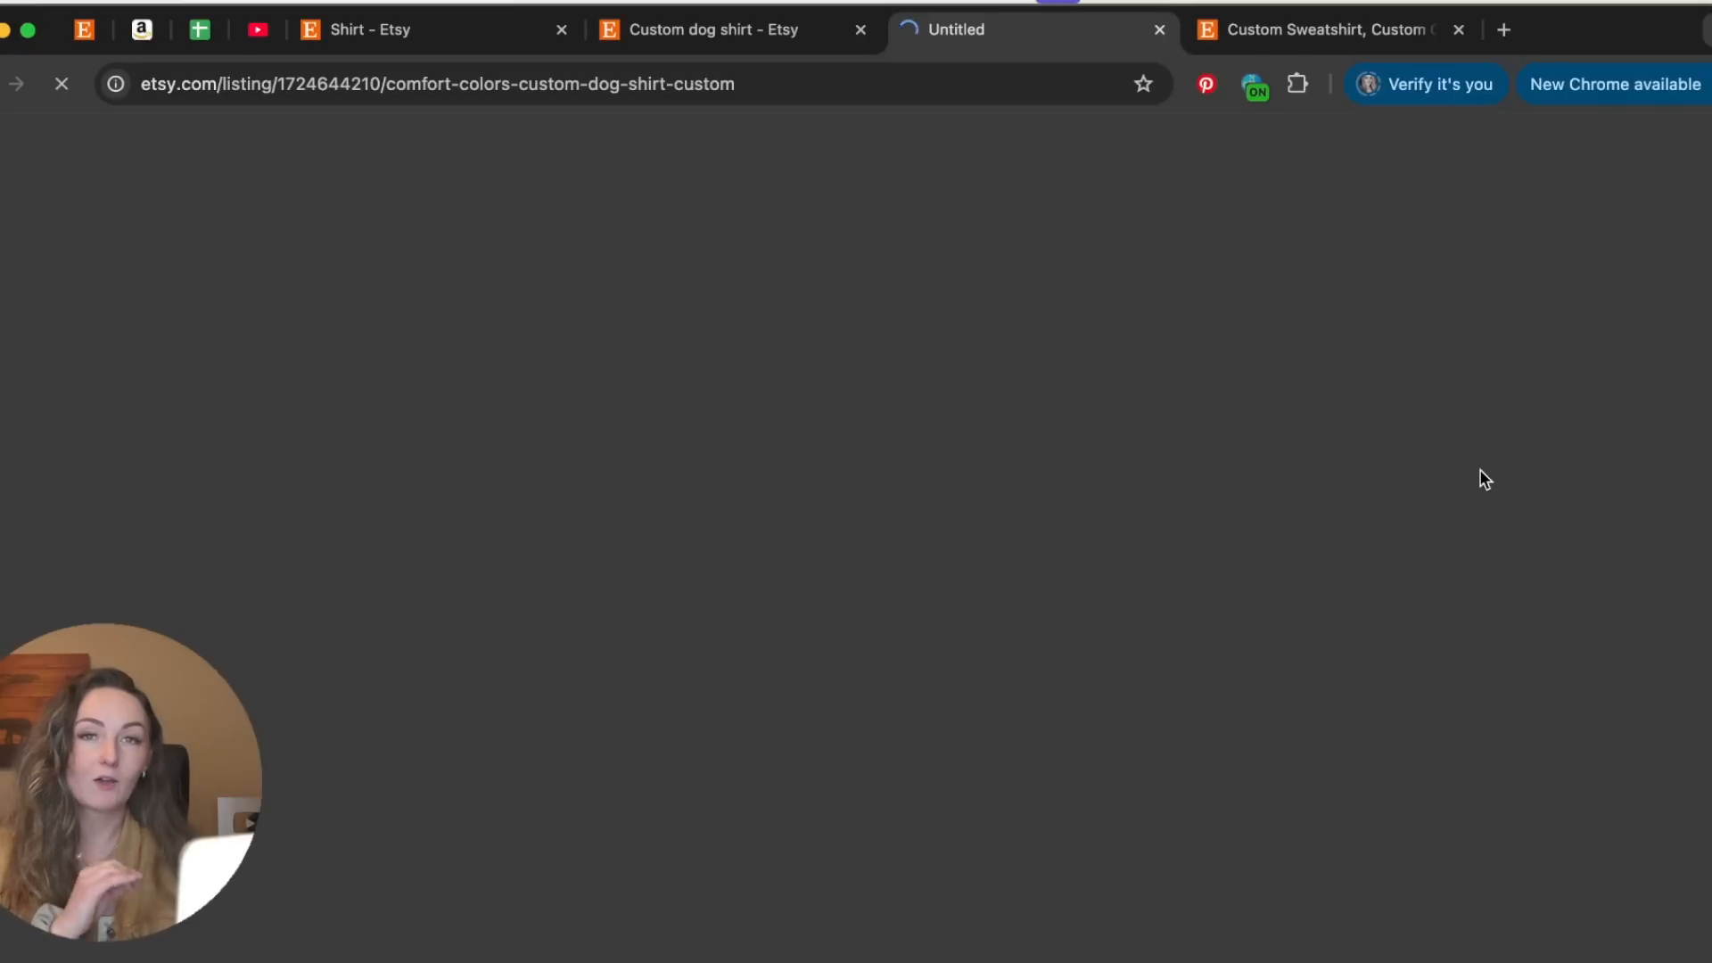
scroll(1484, 482, down, 2)
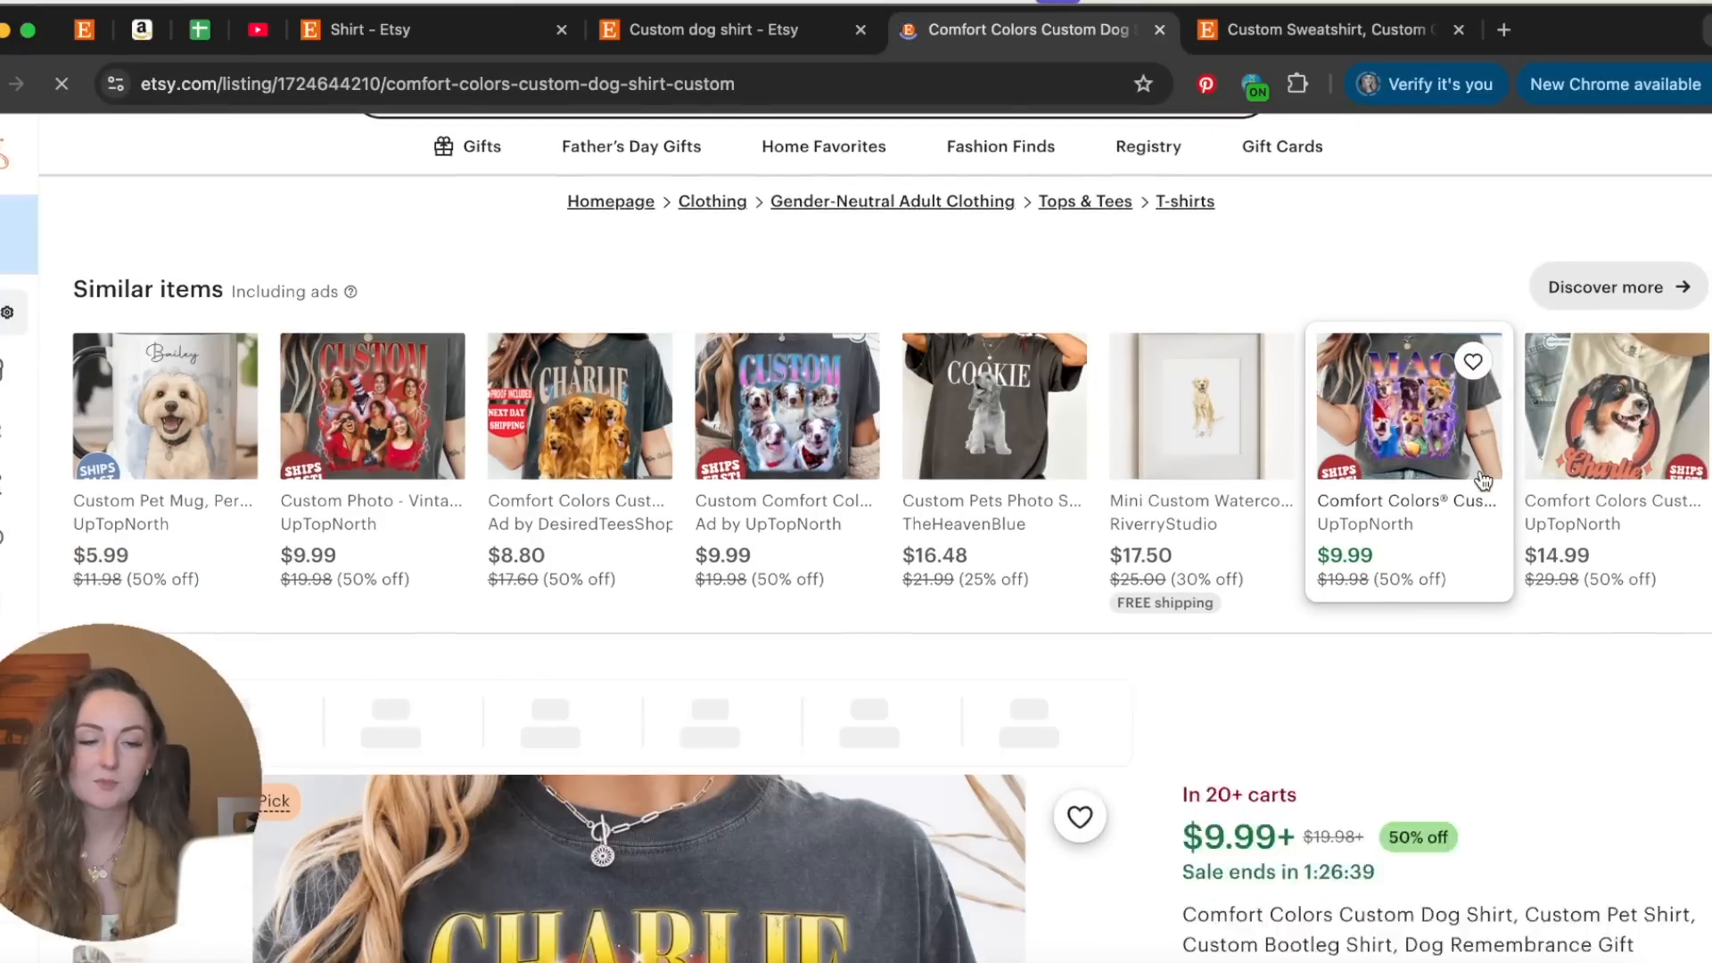
scroll(1491, 712, down, 5)
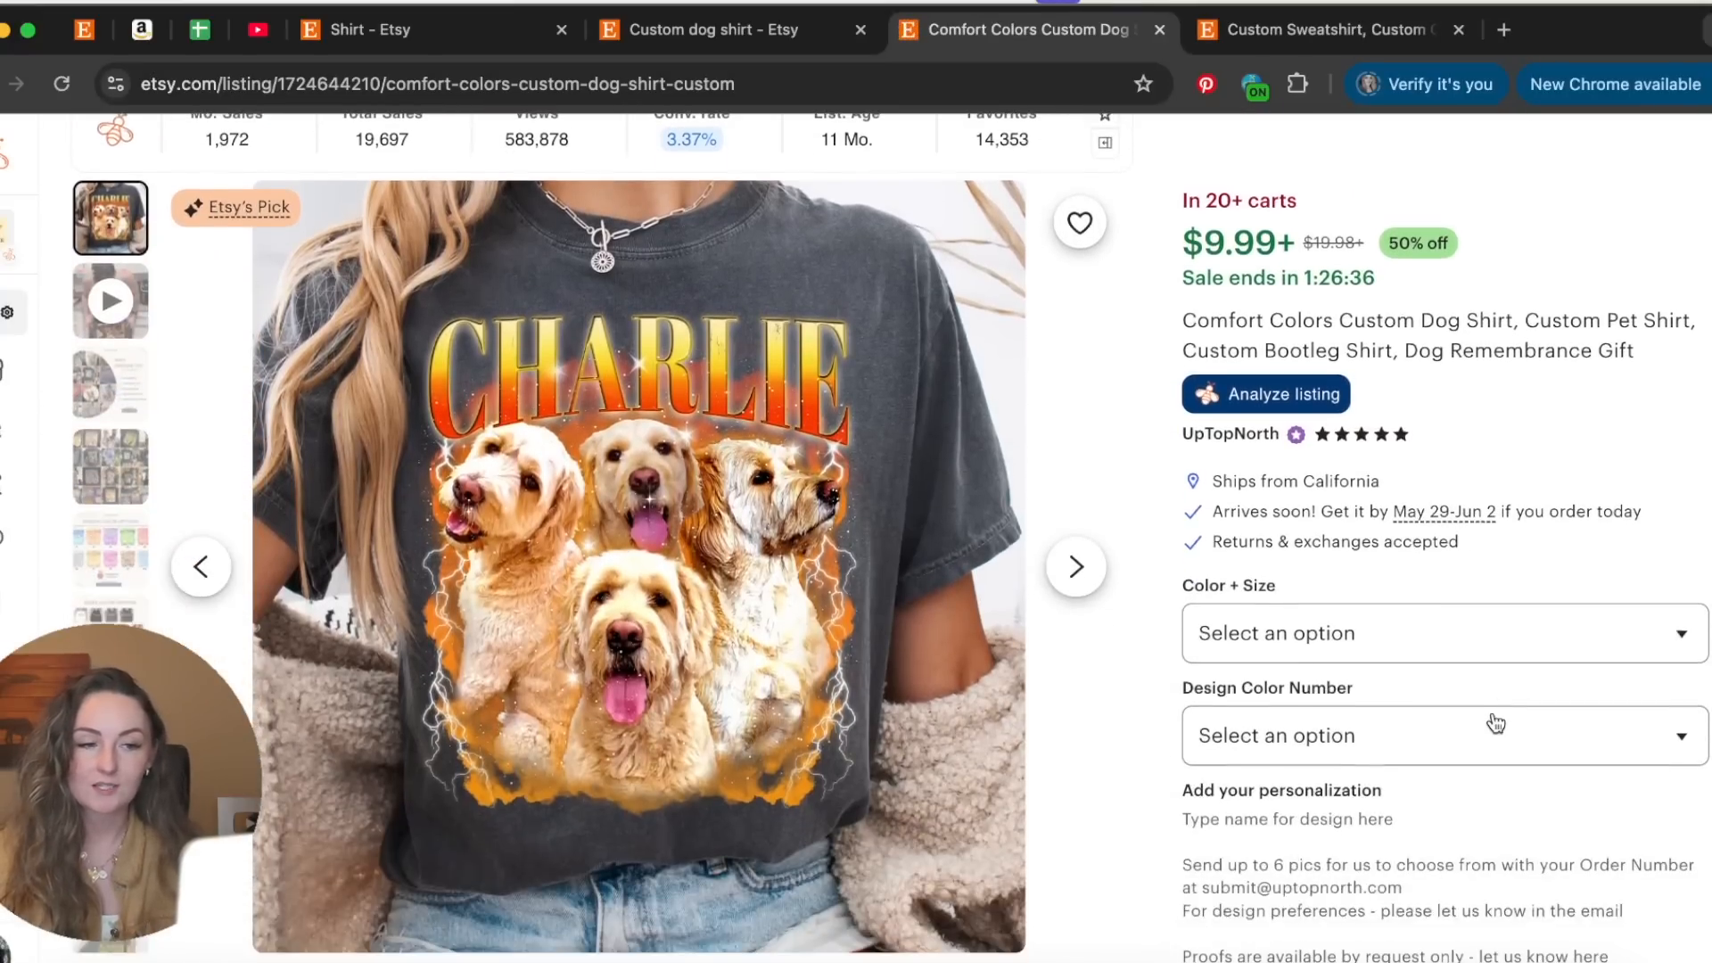
scroll(1496, 723, down, 1)
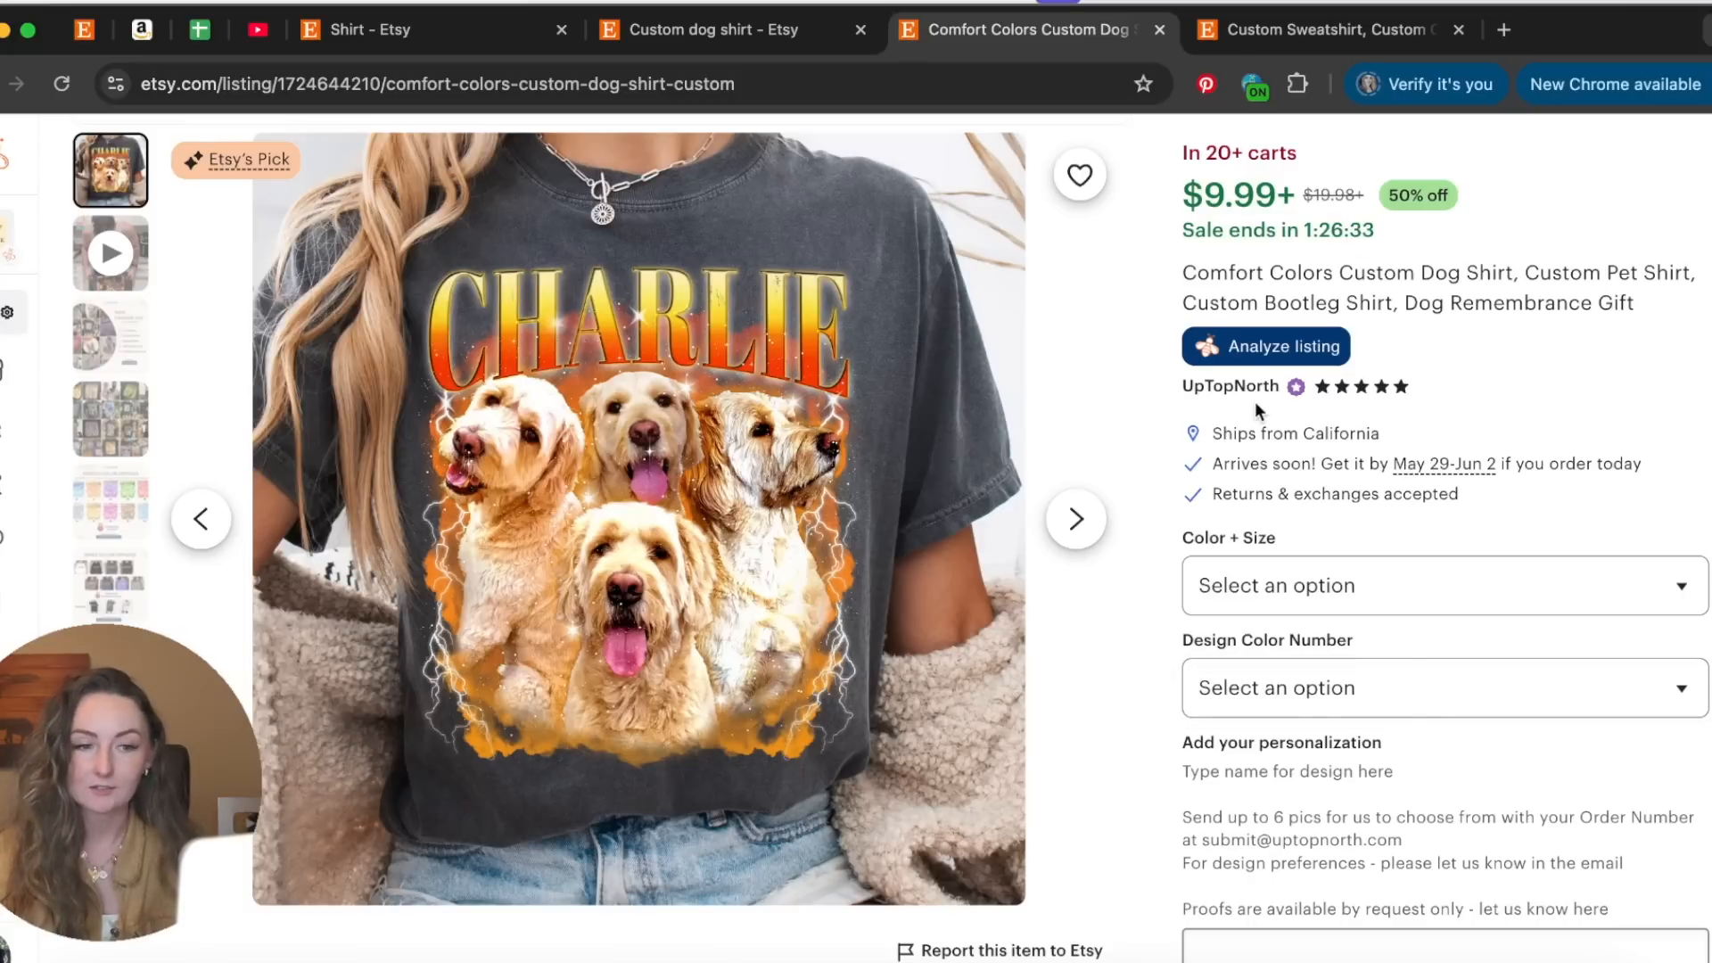
Select Black - XL as the shirt's color and size, and check the listing's shipping cost
click(1362, 600)
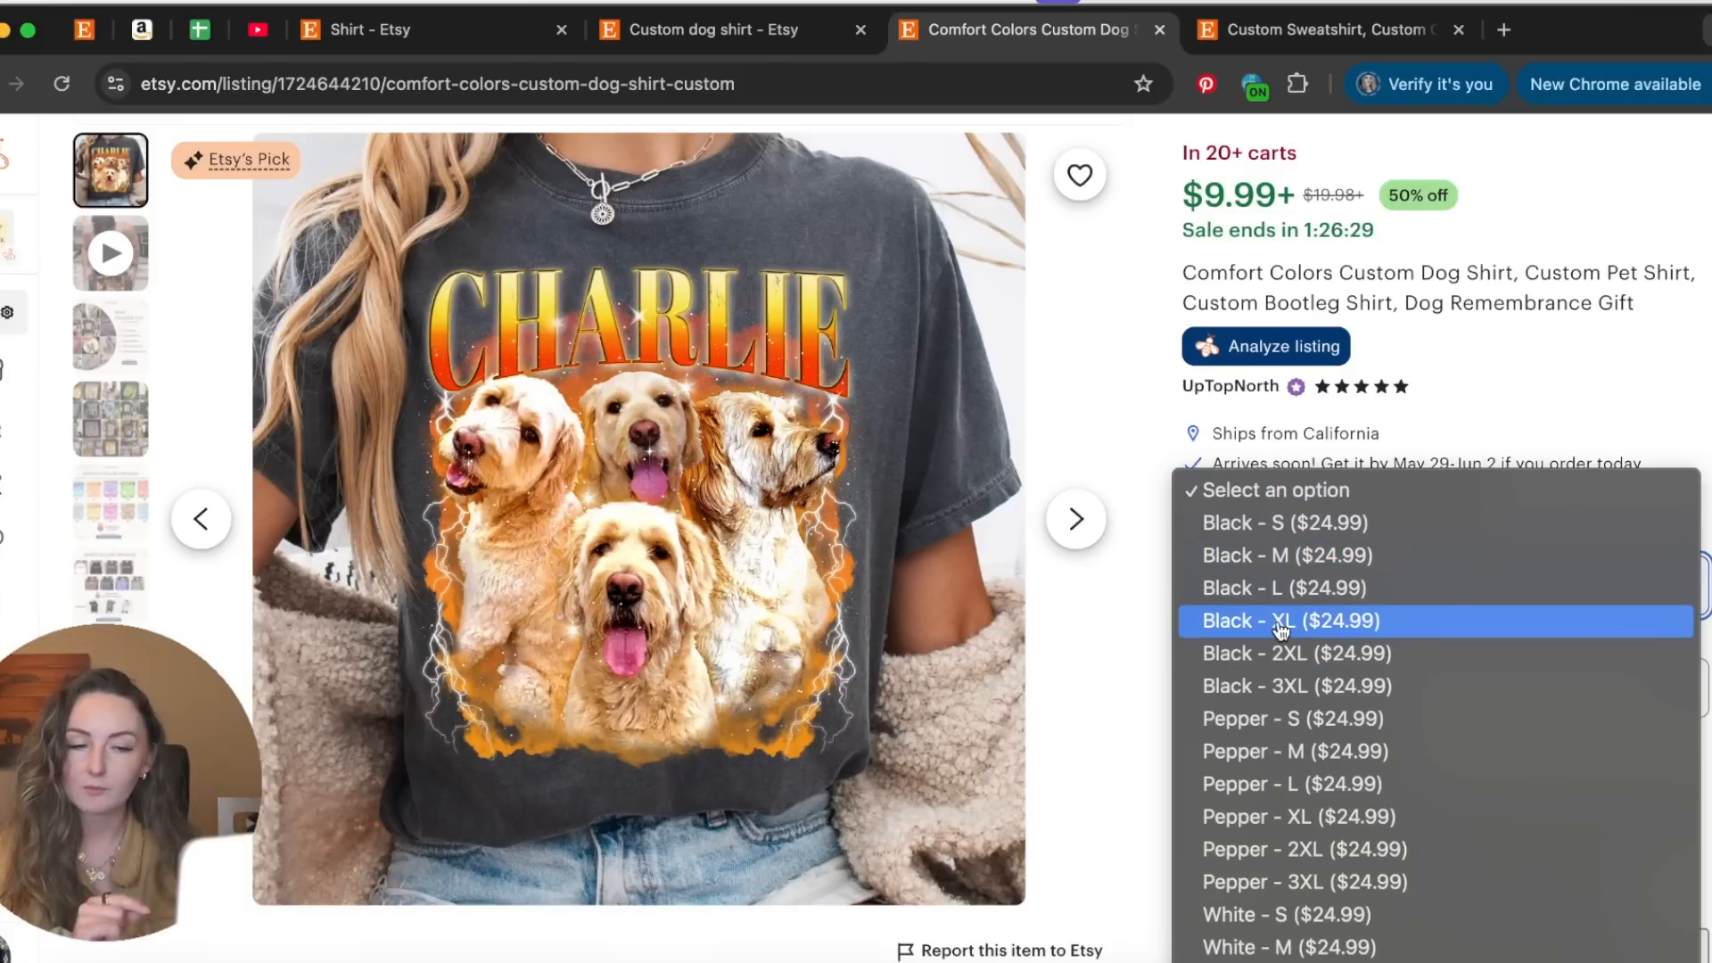
click(1314, 624)
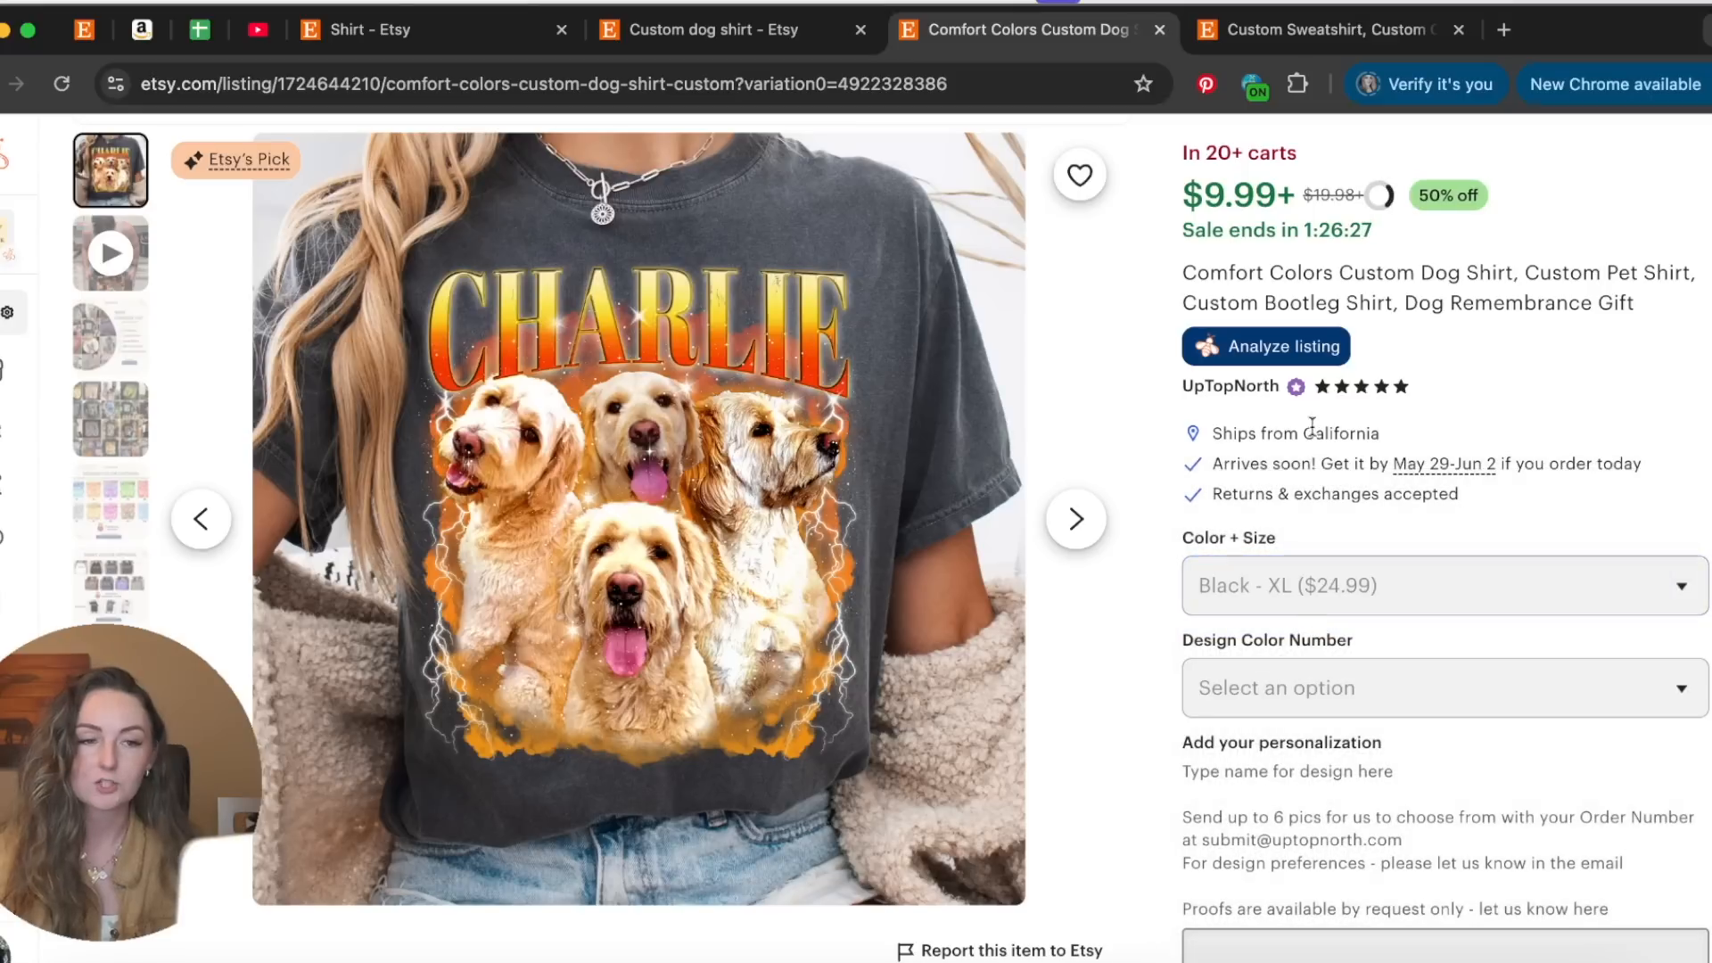
scroll(1359, 325, down, 20)
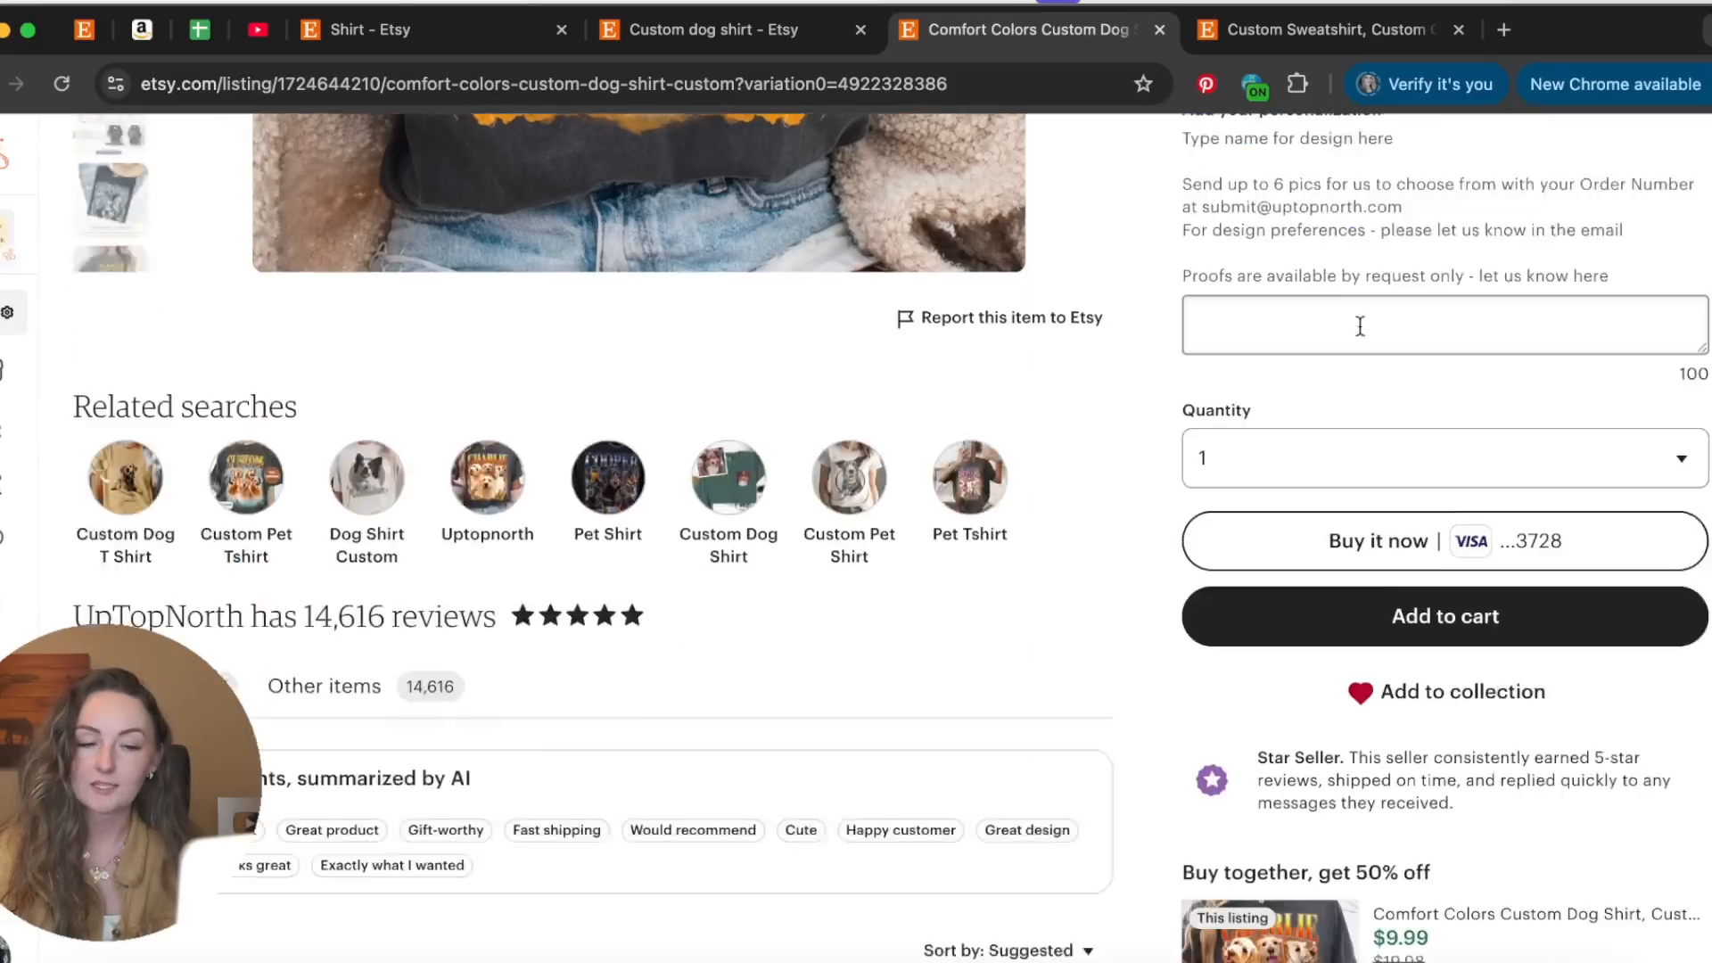
scroll(1410, 527, down, 5)
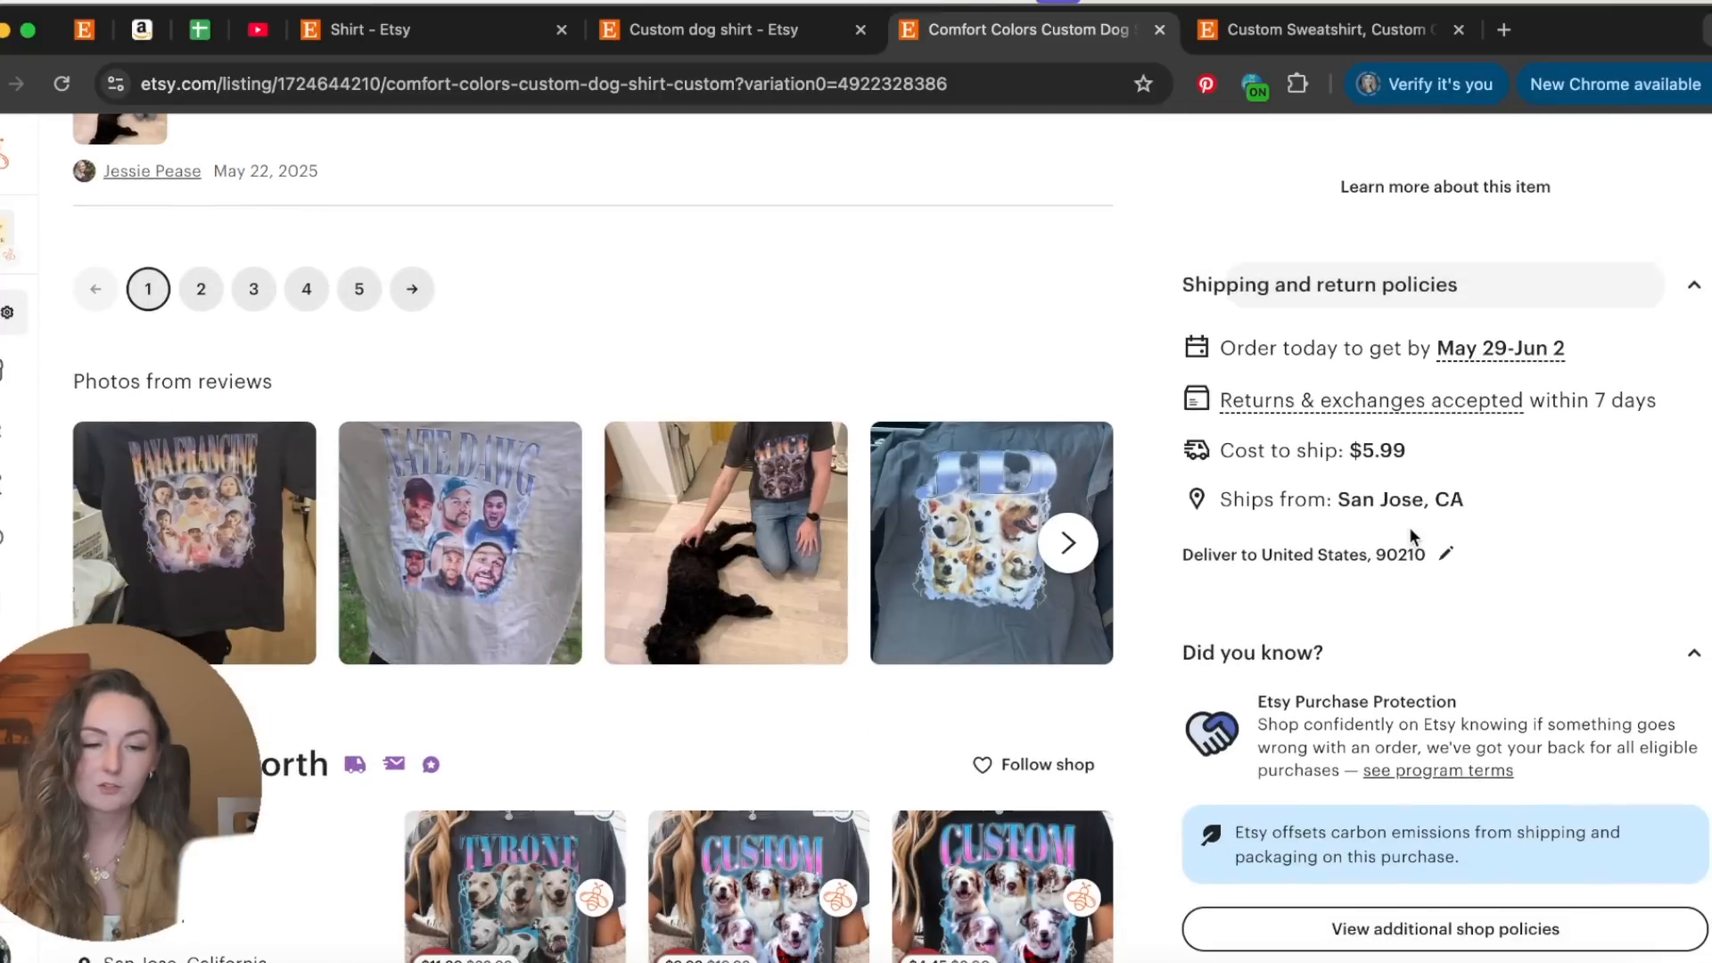
scroll(1592, 560, up, 20)
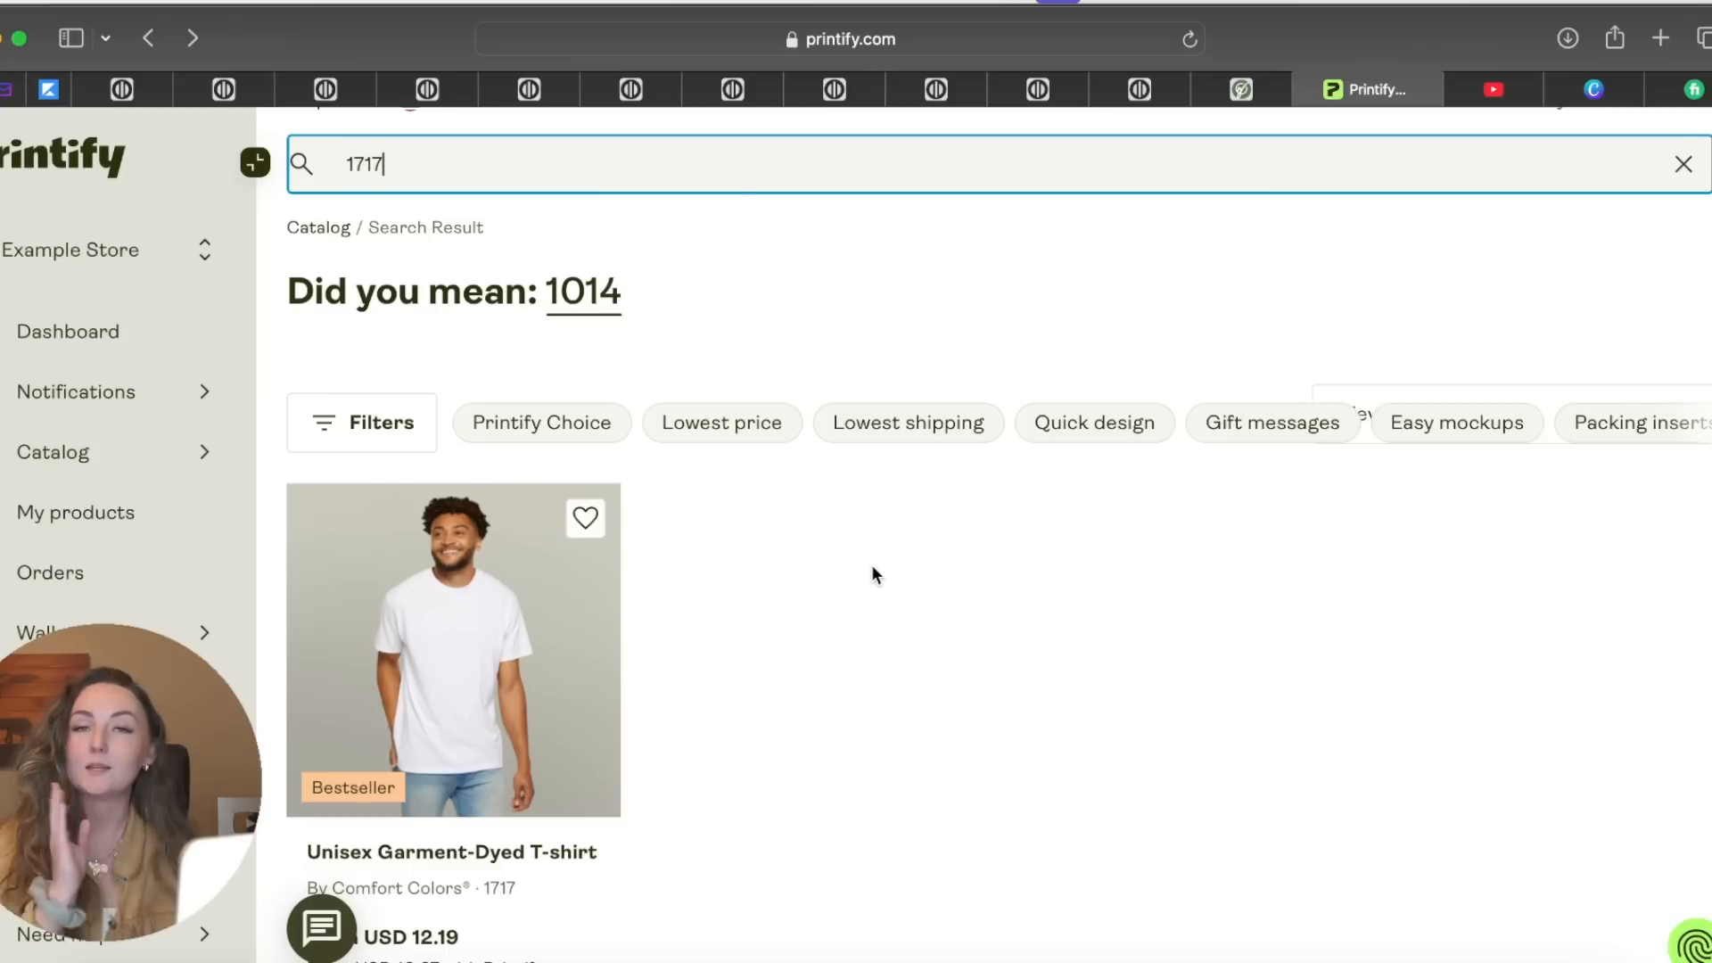
Open the Comfort Colors 1717 Unisex Garment-Dyed T-shirt in Printify and view its fulfillment options
scroll(873, 573, down, 2)
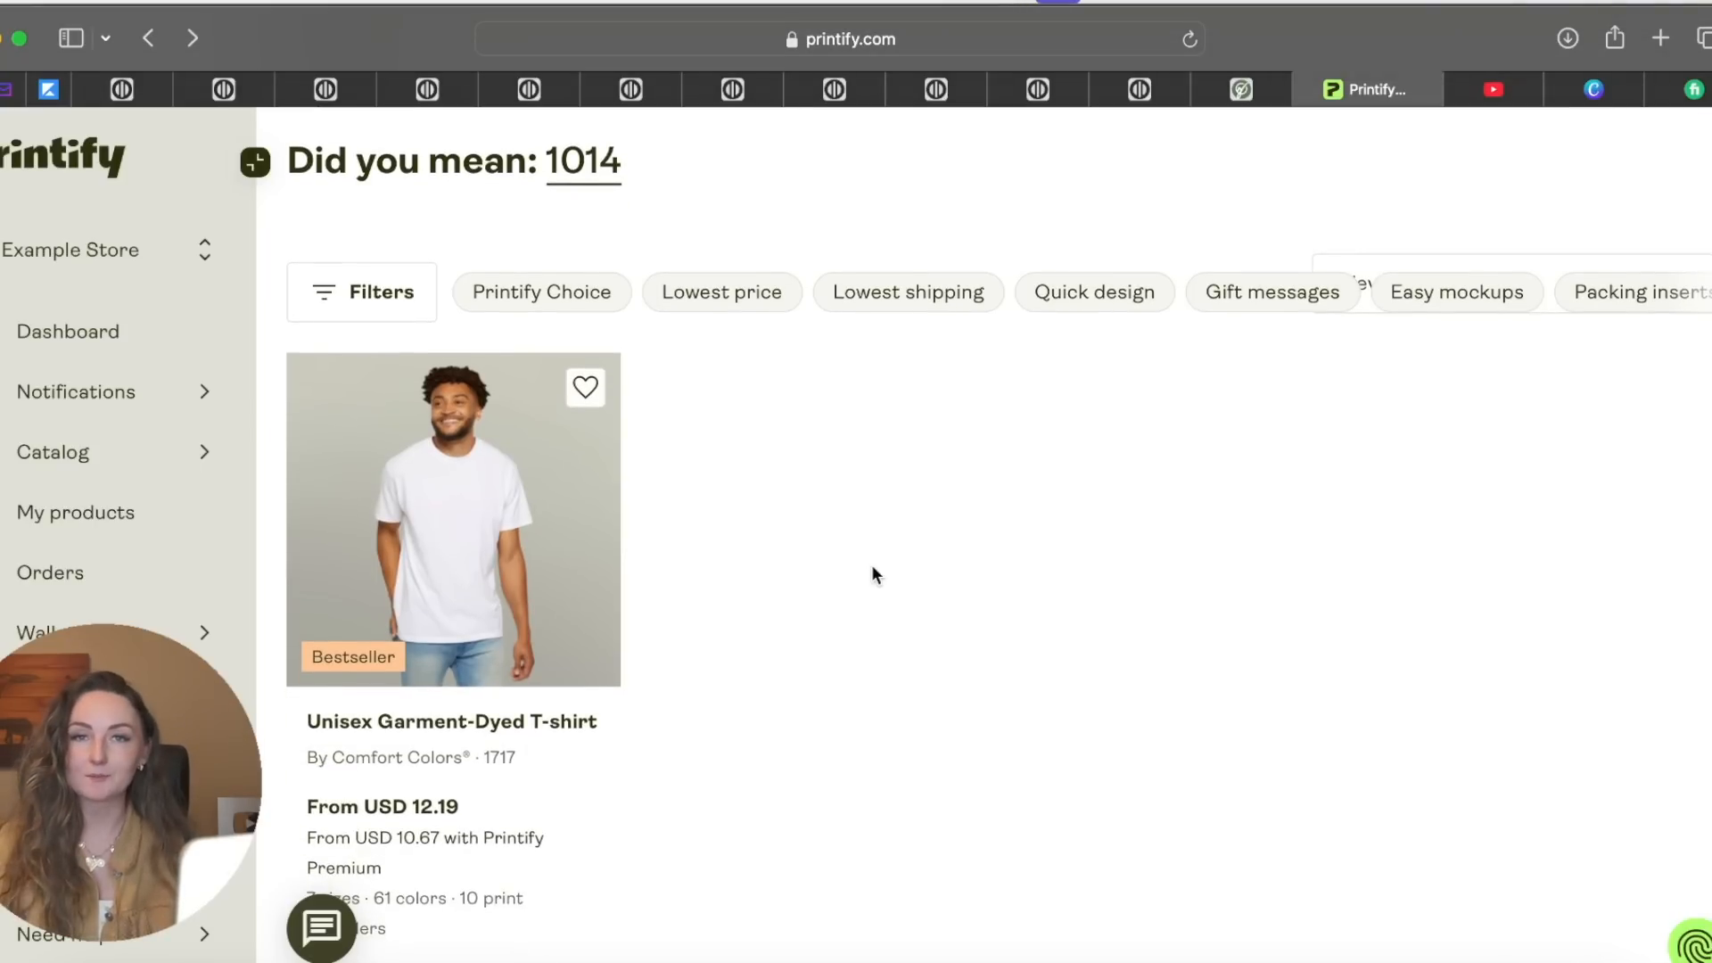
scroll(642, 662, down, 1)
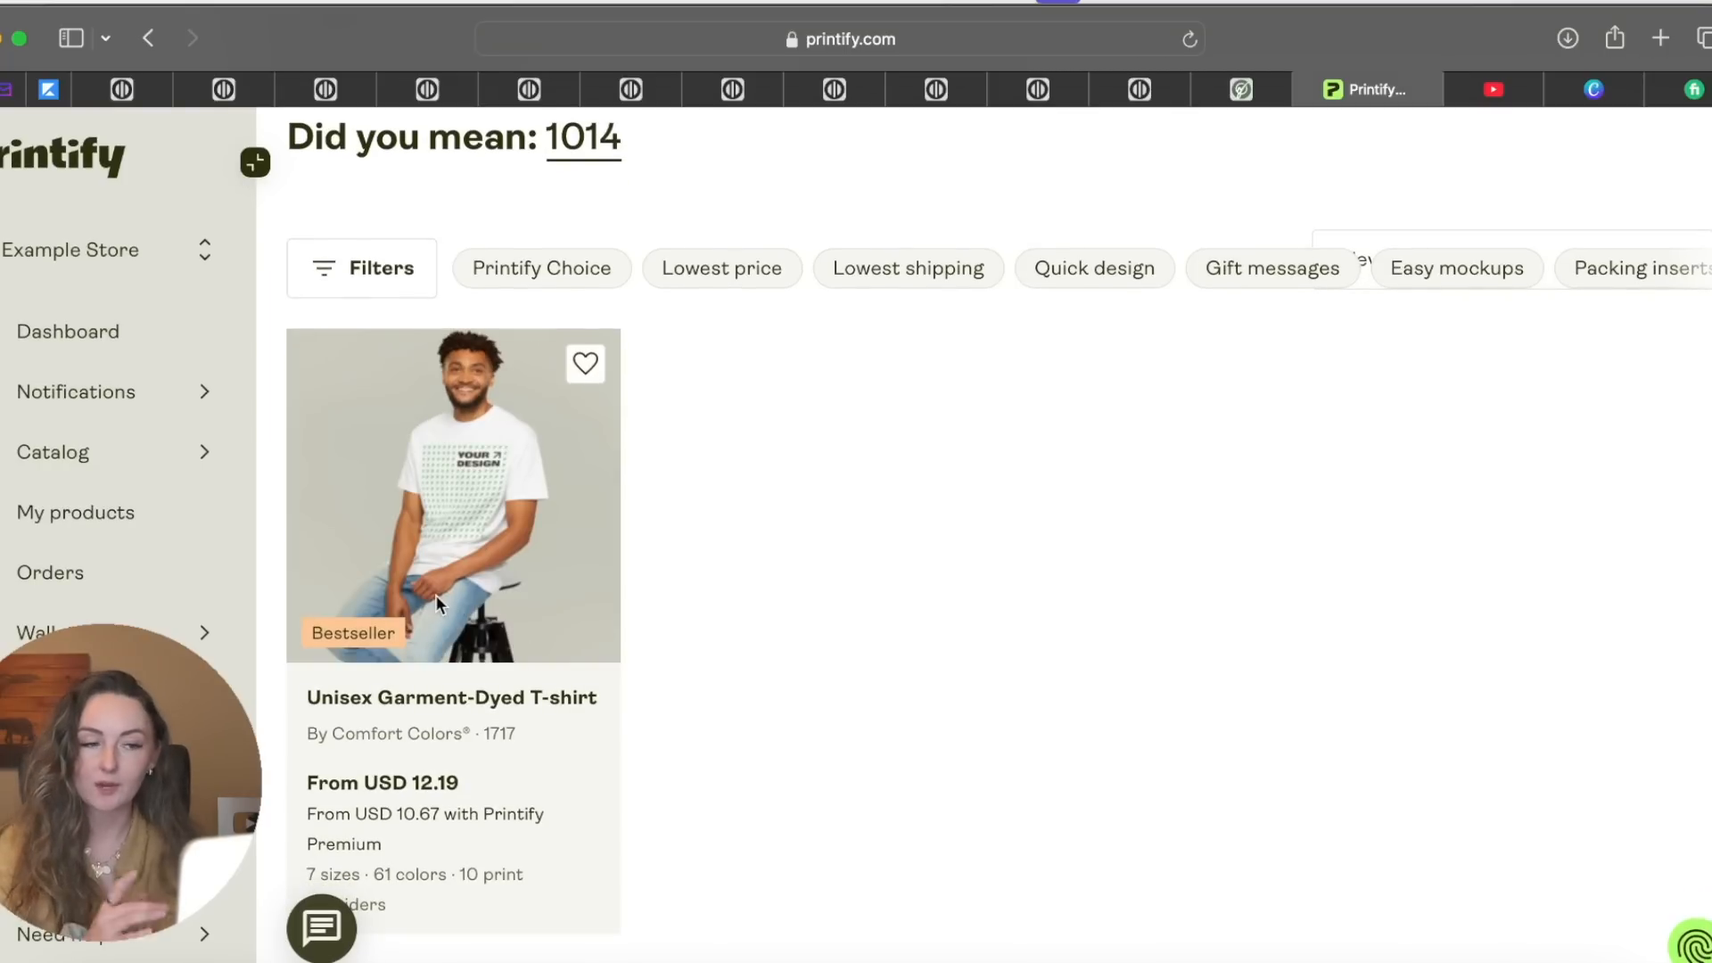
click(435, 596)
scroll(1199, 609, down, 1)
scroll(1200, 609, down, 12)
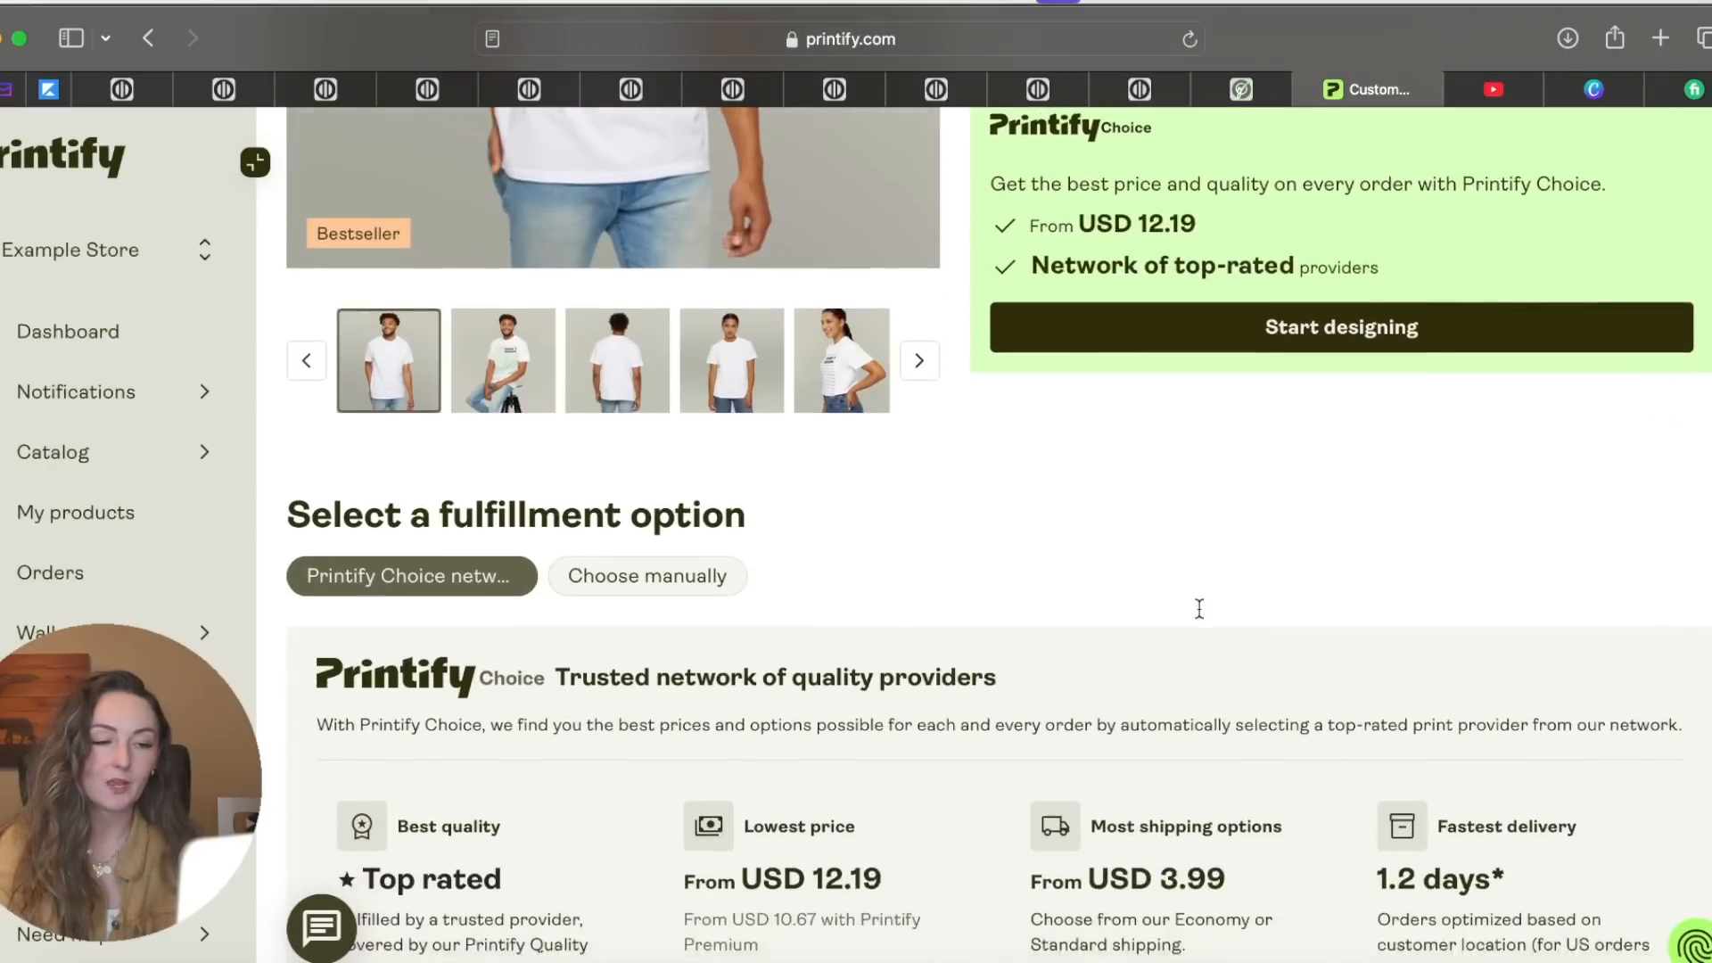
Choose the fulfillment option manually and review SwiftPOD's black variant prices and shipping information
click(658, 535)
scroll(882, 545, down, 7)
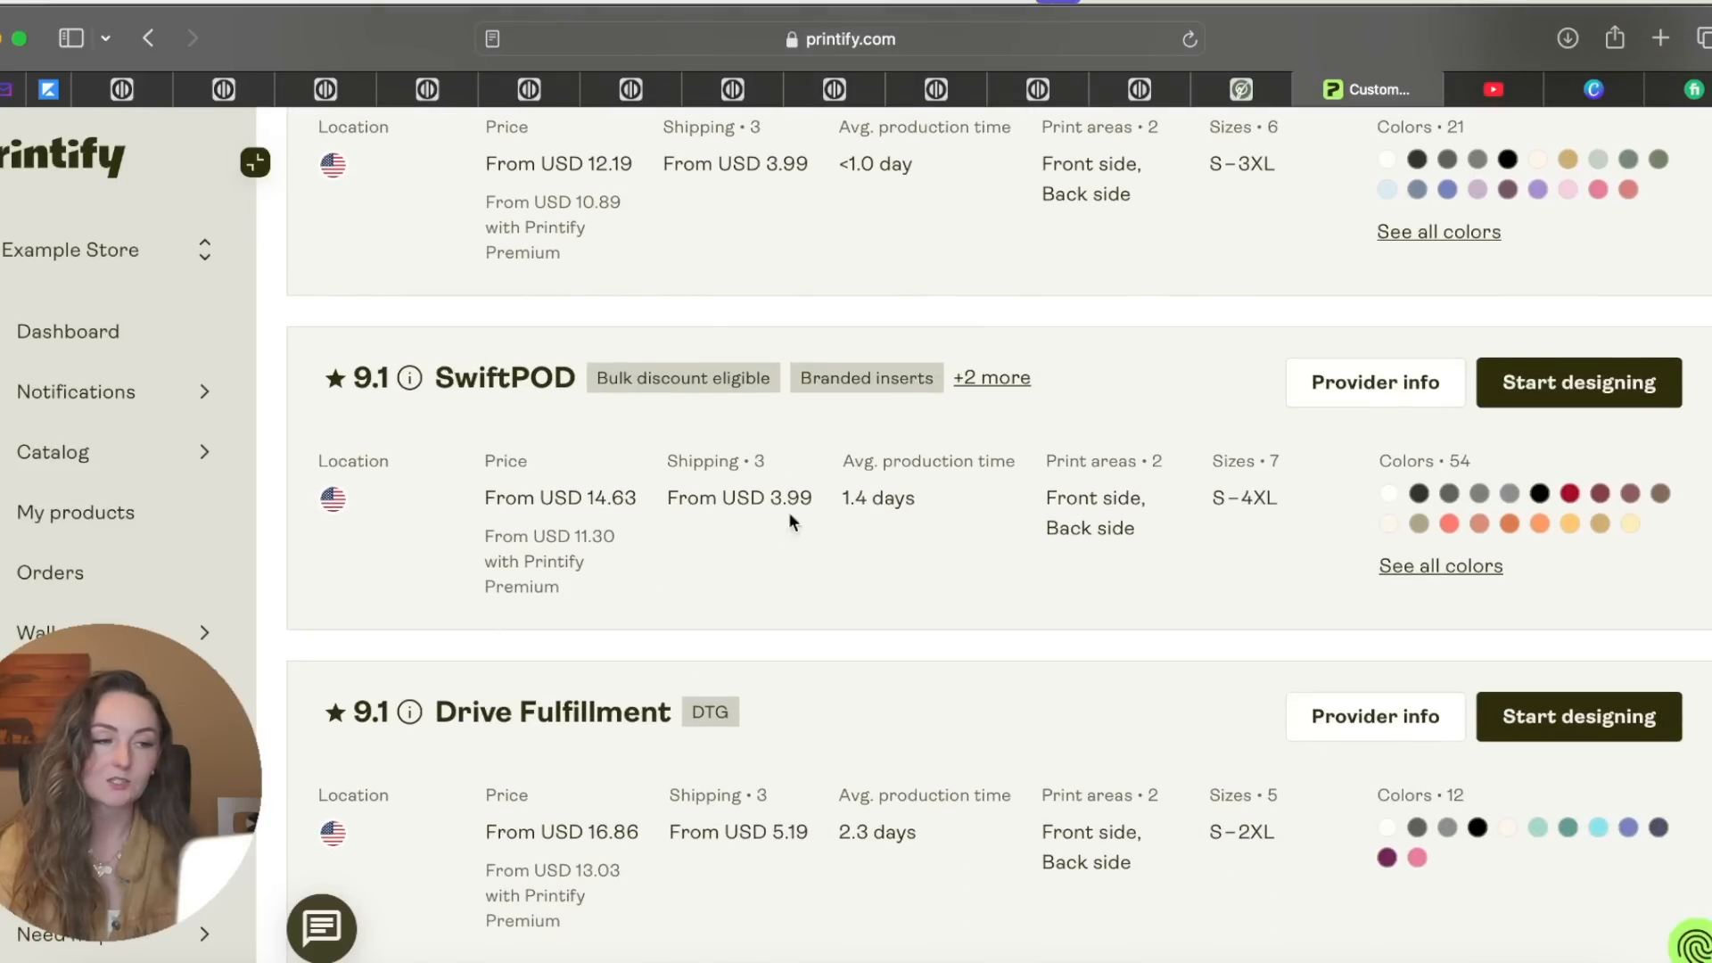
click(1370, 382)
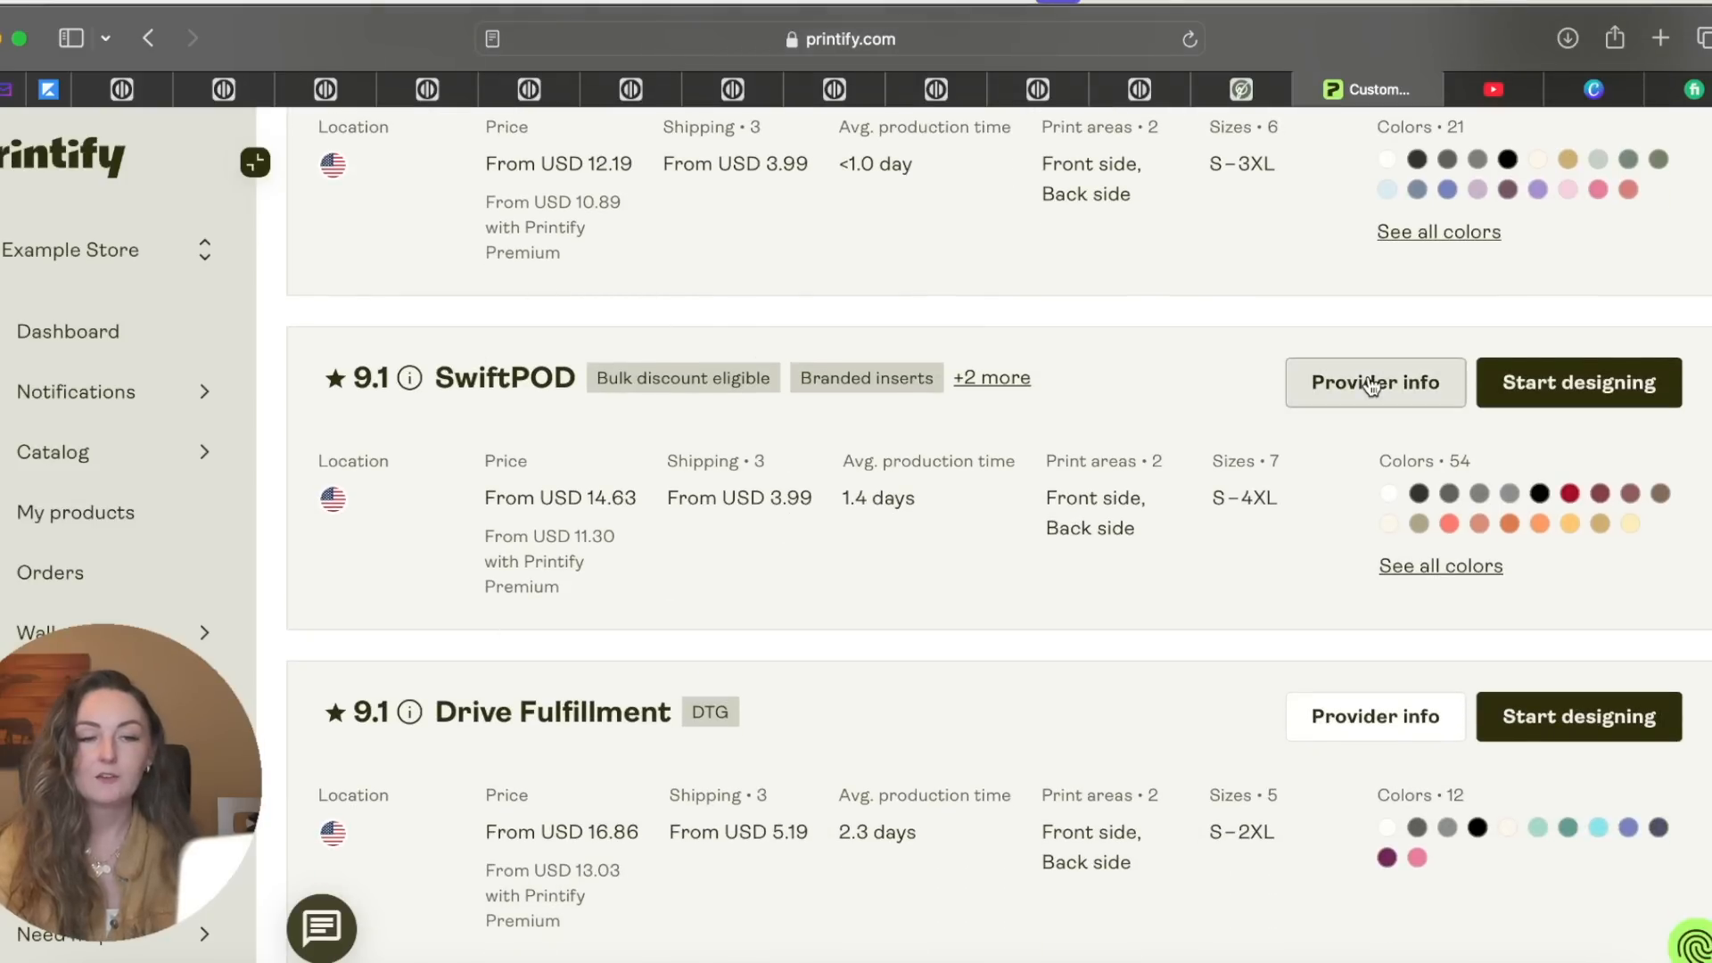
scroll(1003, 421, down, 2)
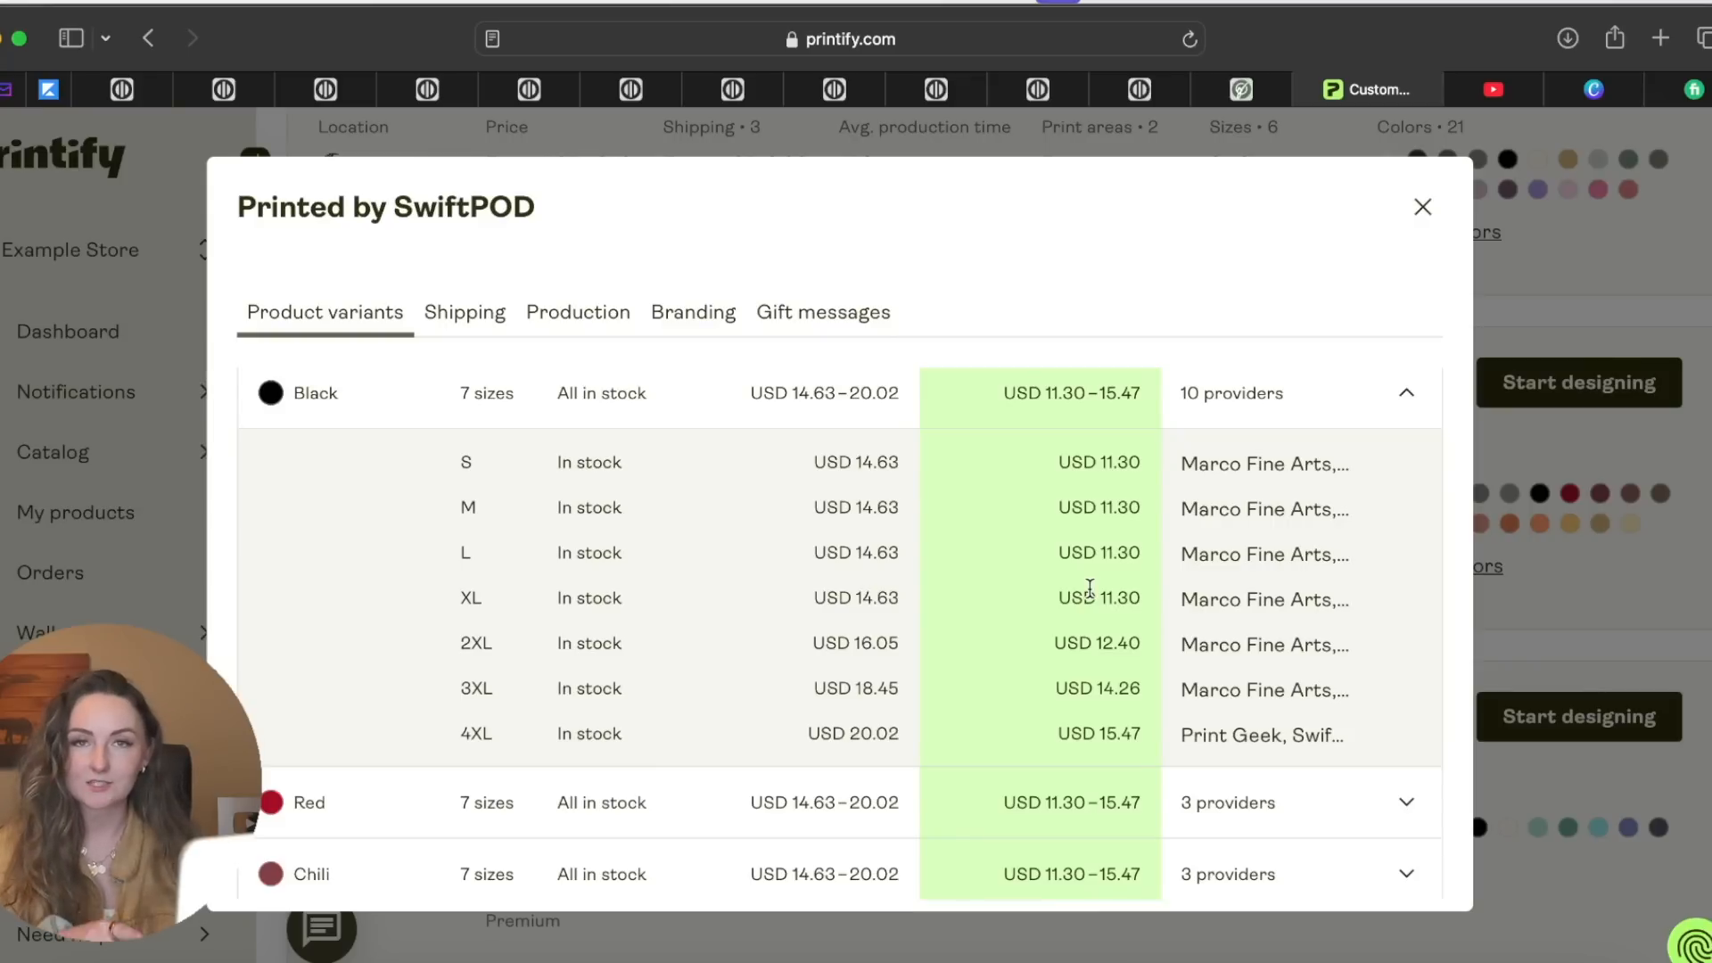
click(485, 321)
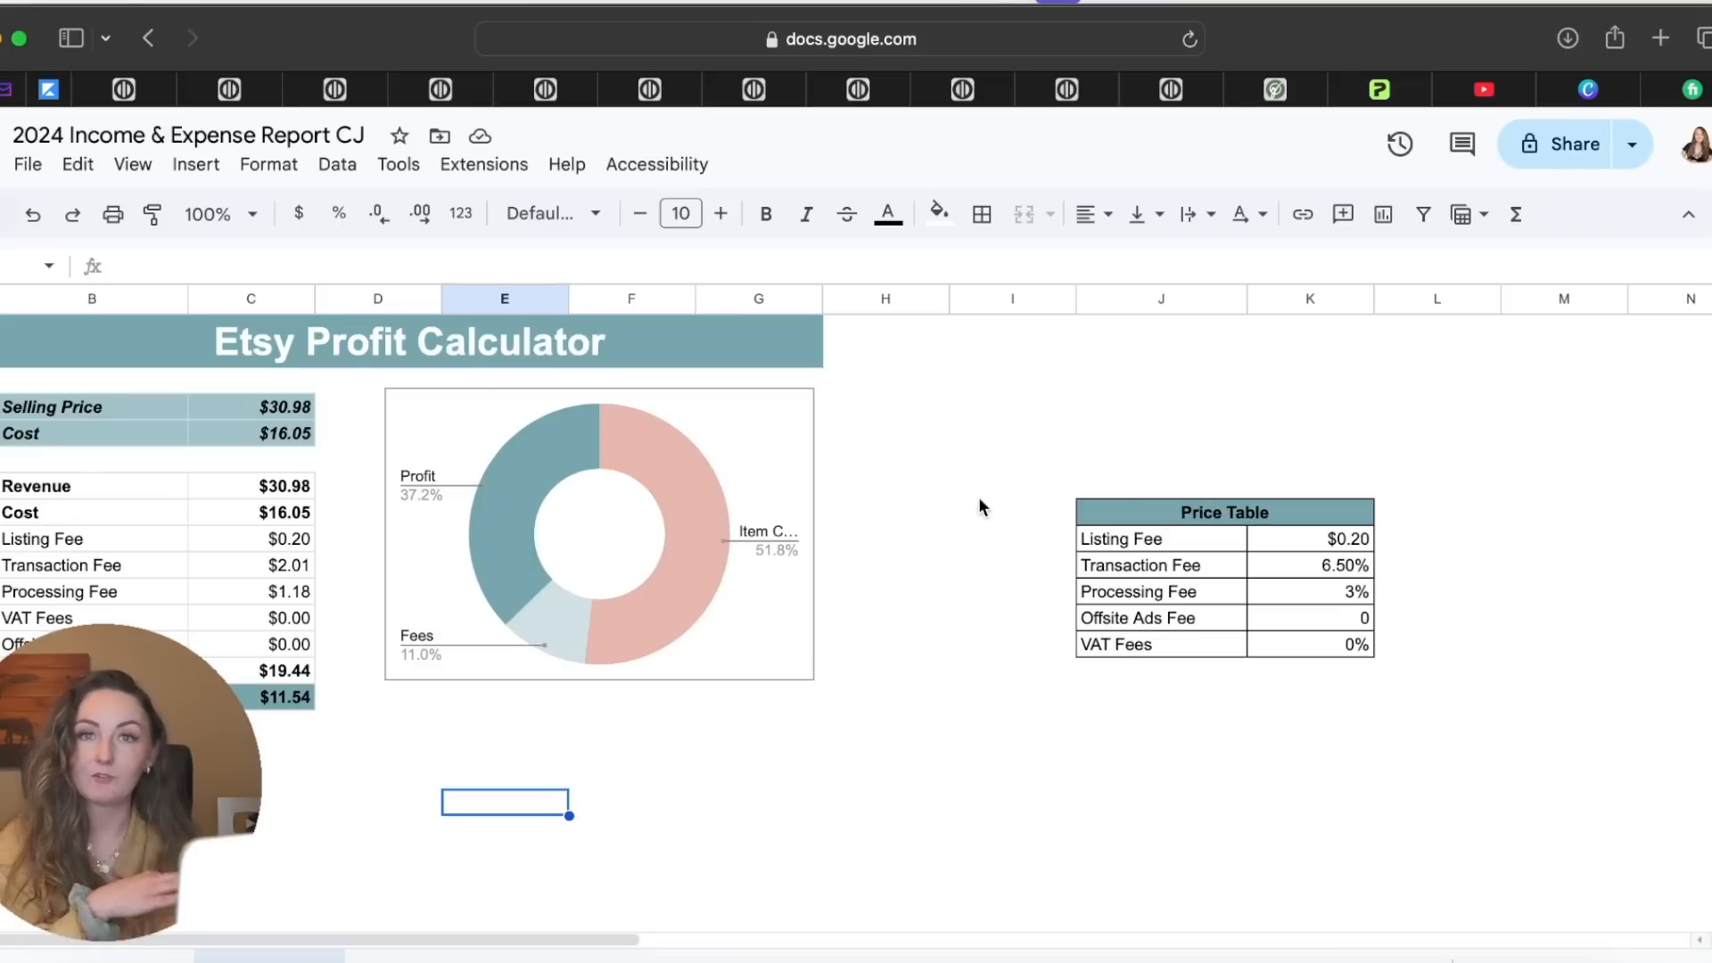
Review the cost, fees and profit in the Etsy Profit Calculator spreadsheet, switching between it and the custom dog shirt listing in Chrome
scroll(583, 435, down, 2)
scroll(287, 435, up, 2)
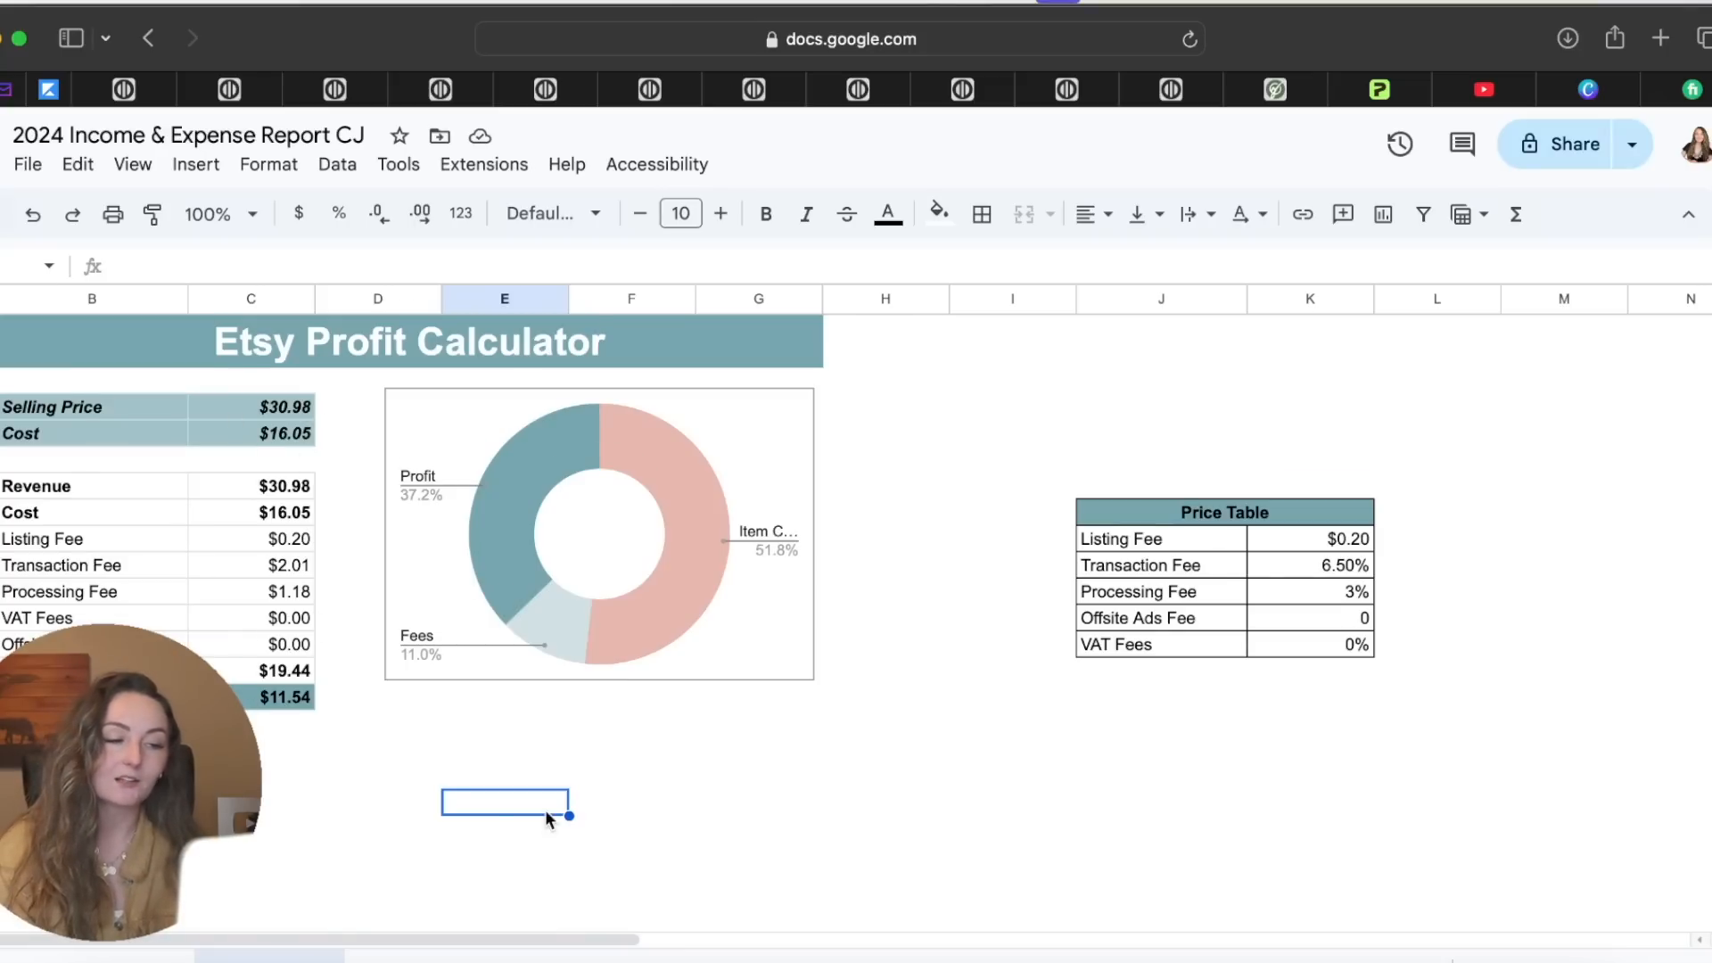
scroll(546, 819, down, 3)
scroll(546, 819, up, 2)
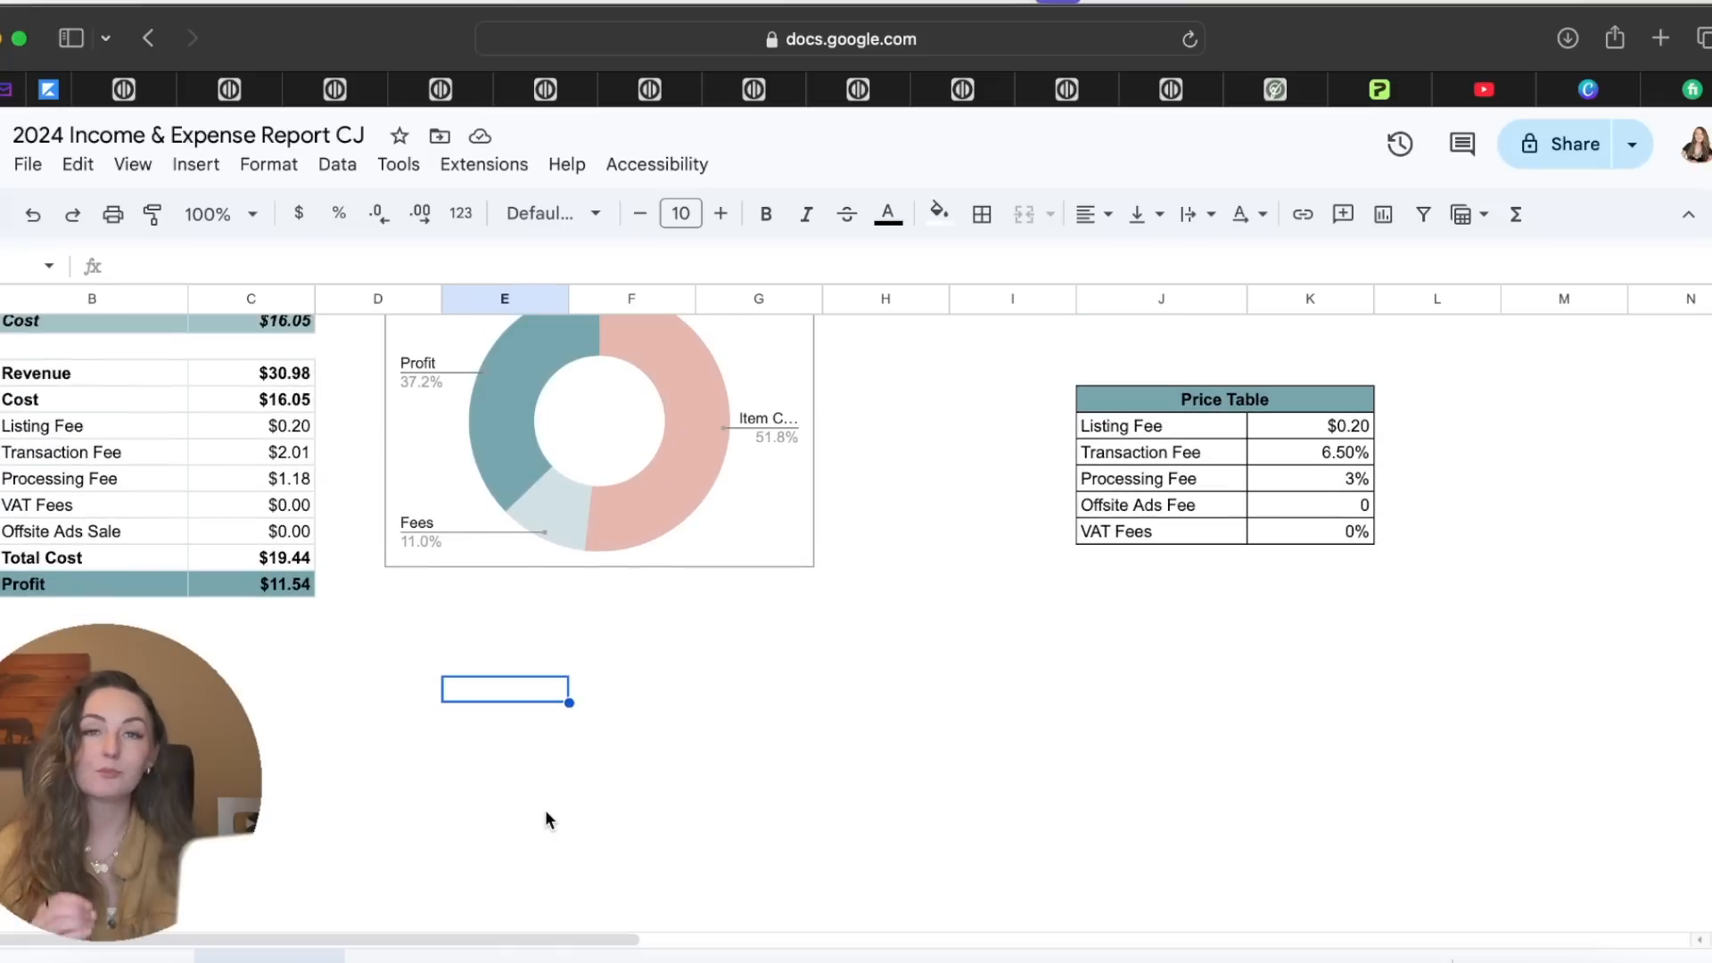
click(752, 959)
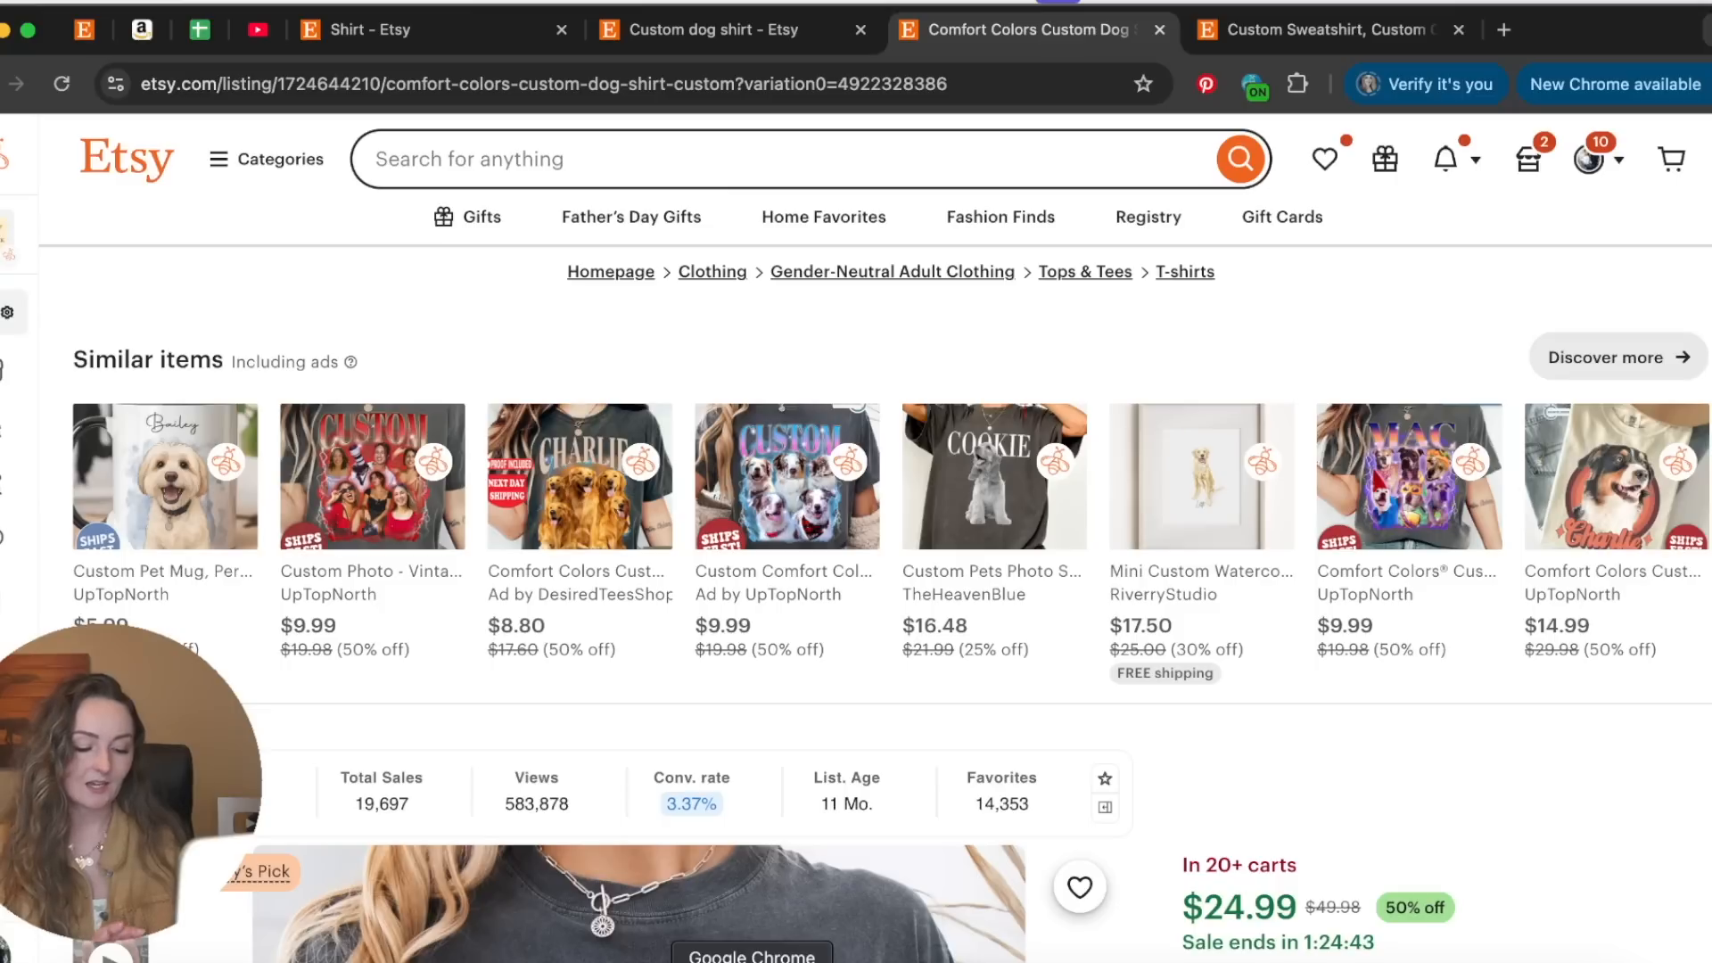
click(274, 960)
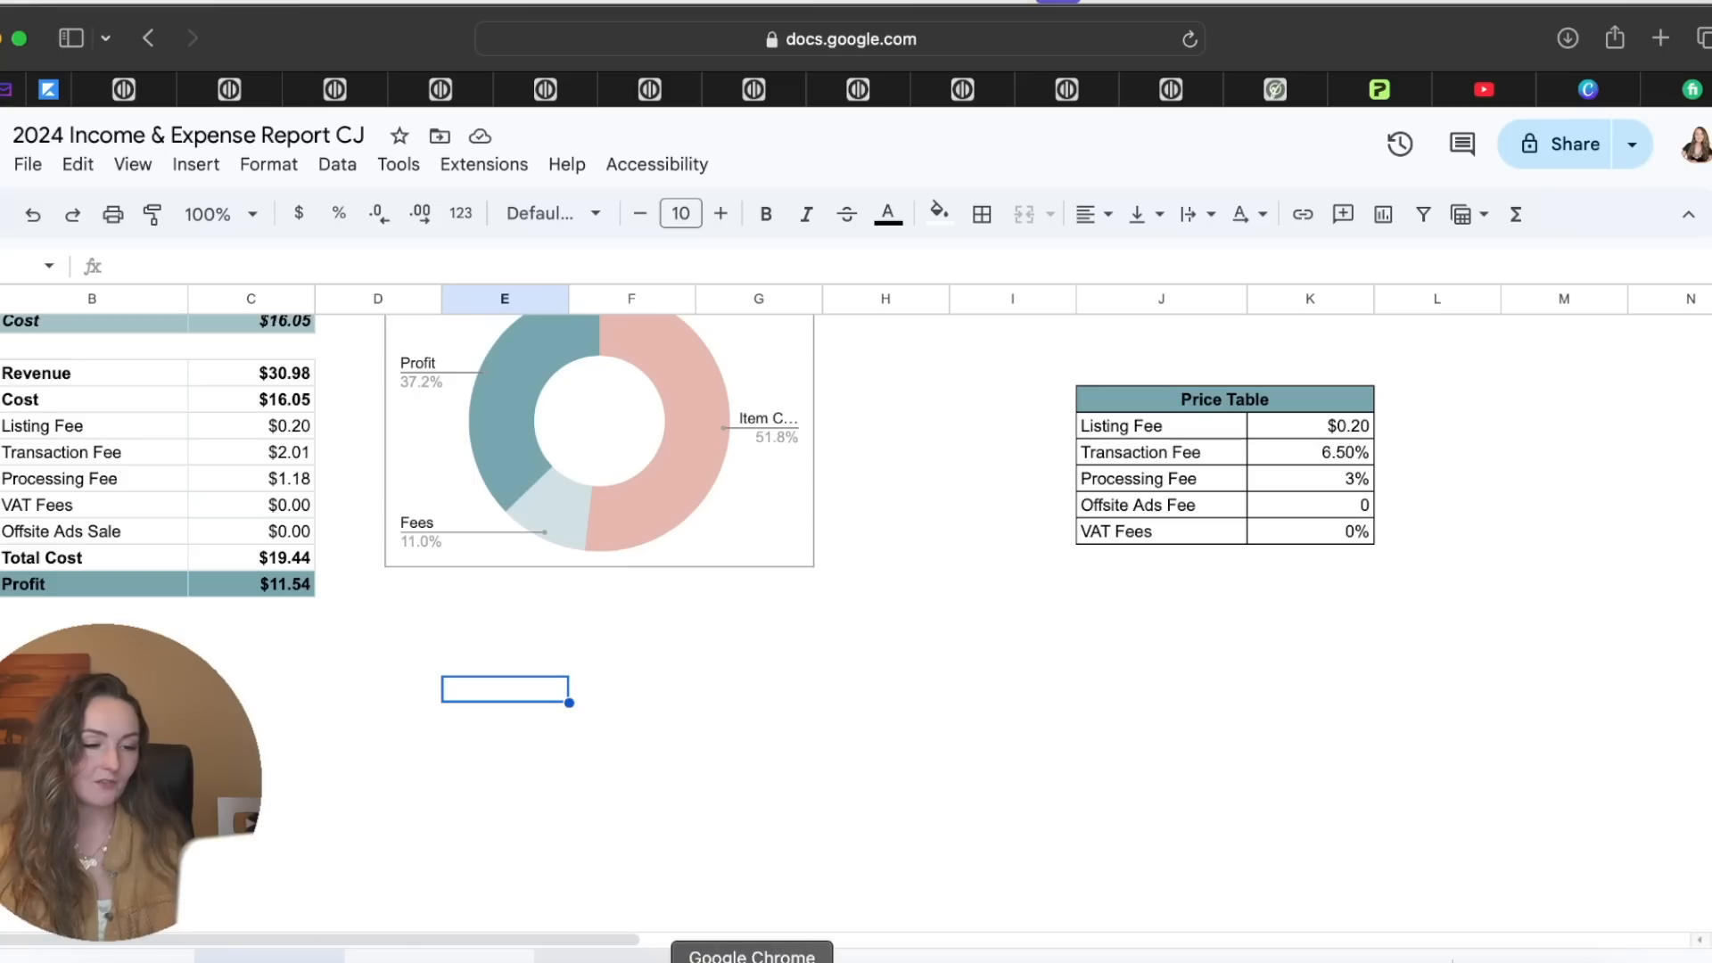
click(752, 959)
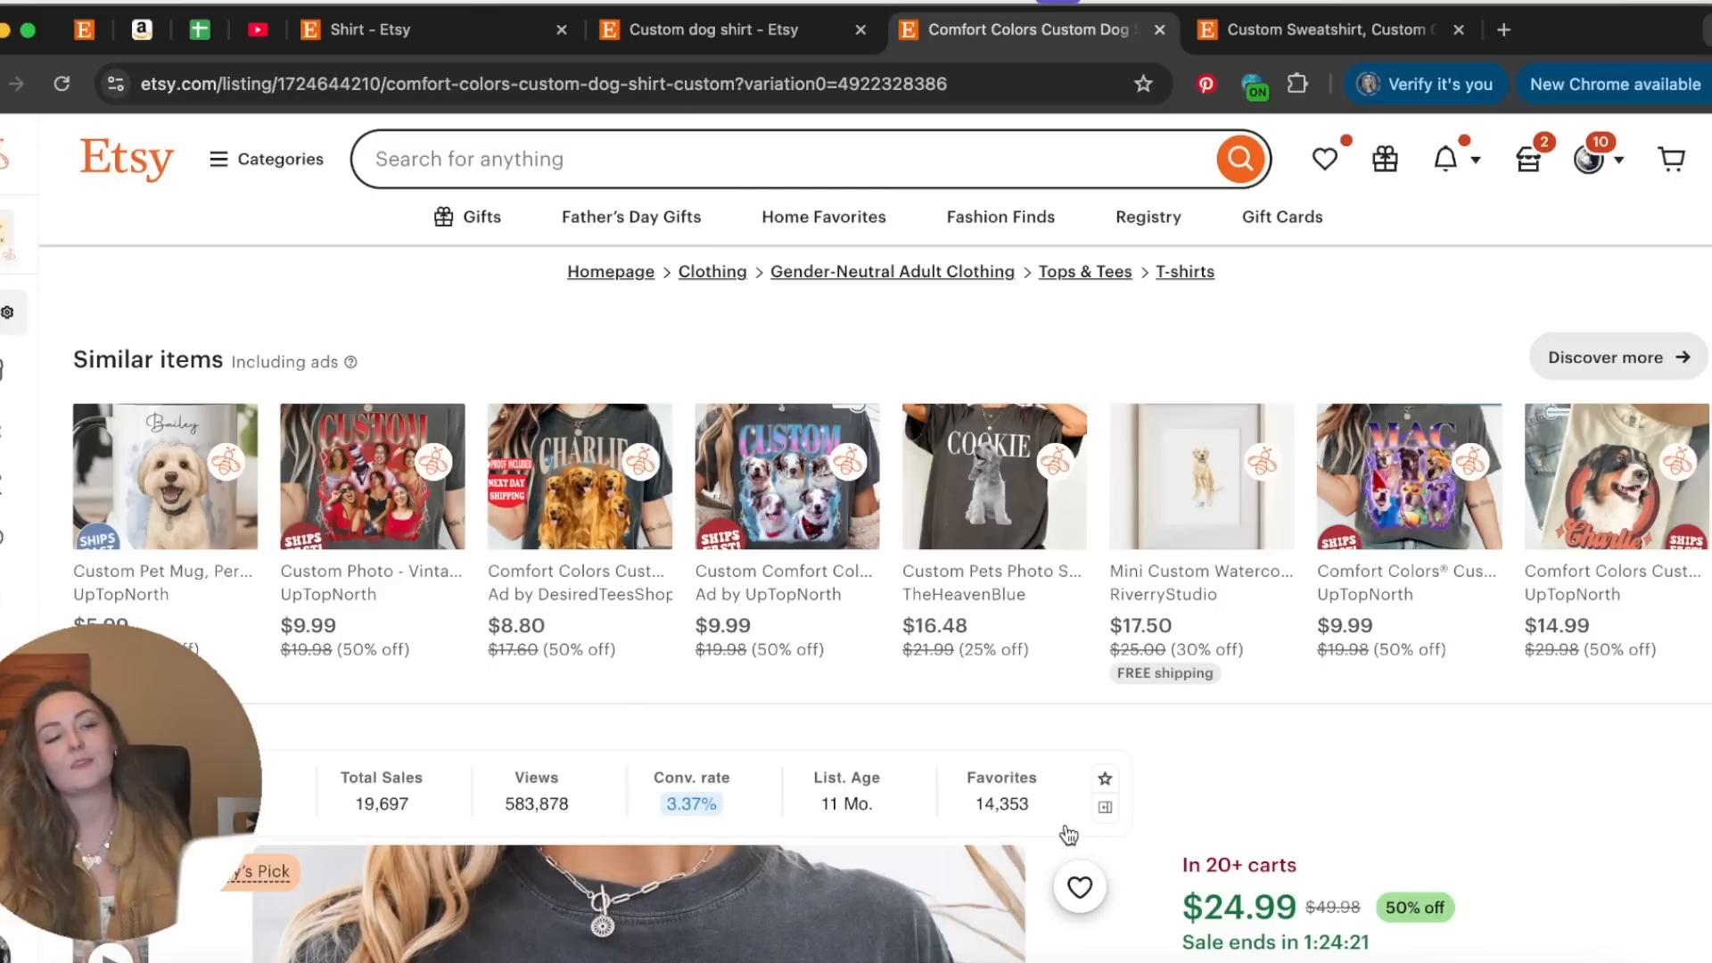
Return to the EverBee custom dog shirt results, close the listing details, and examine total sales, revenue and shop age across the listings
click(753, 32)
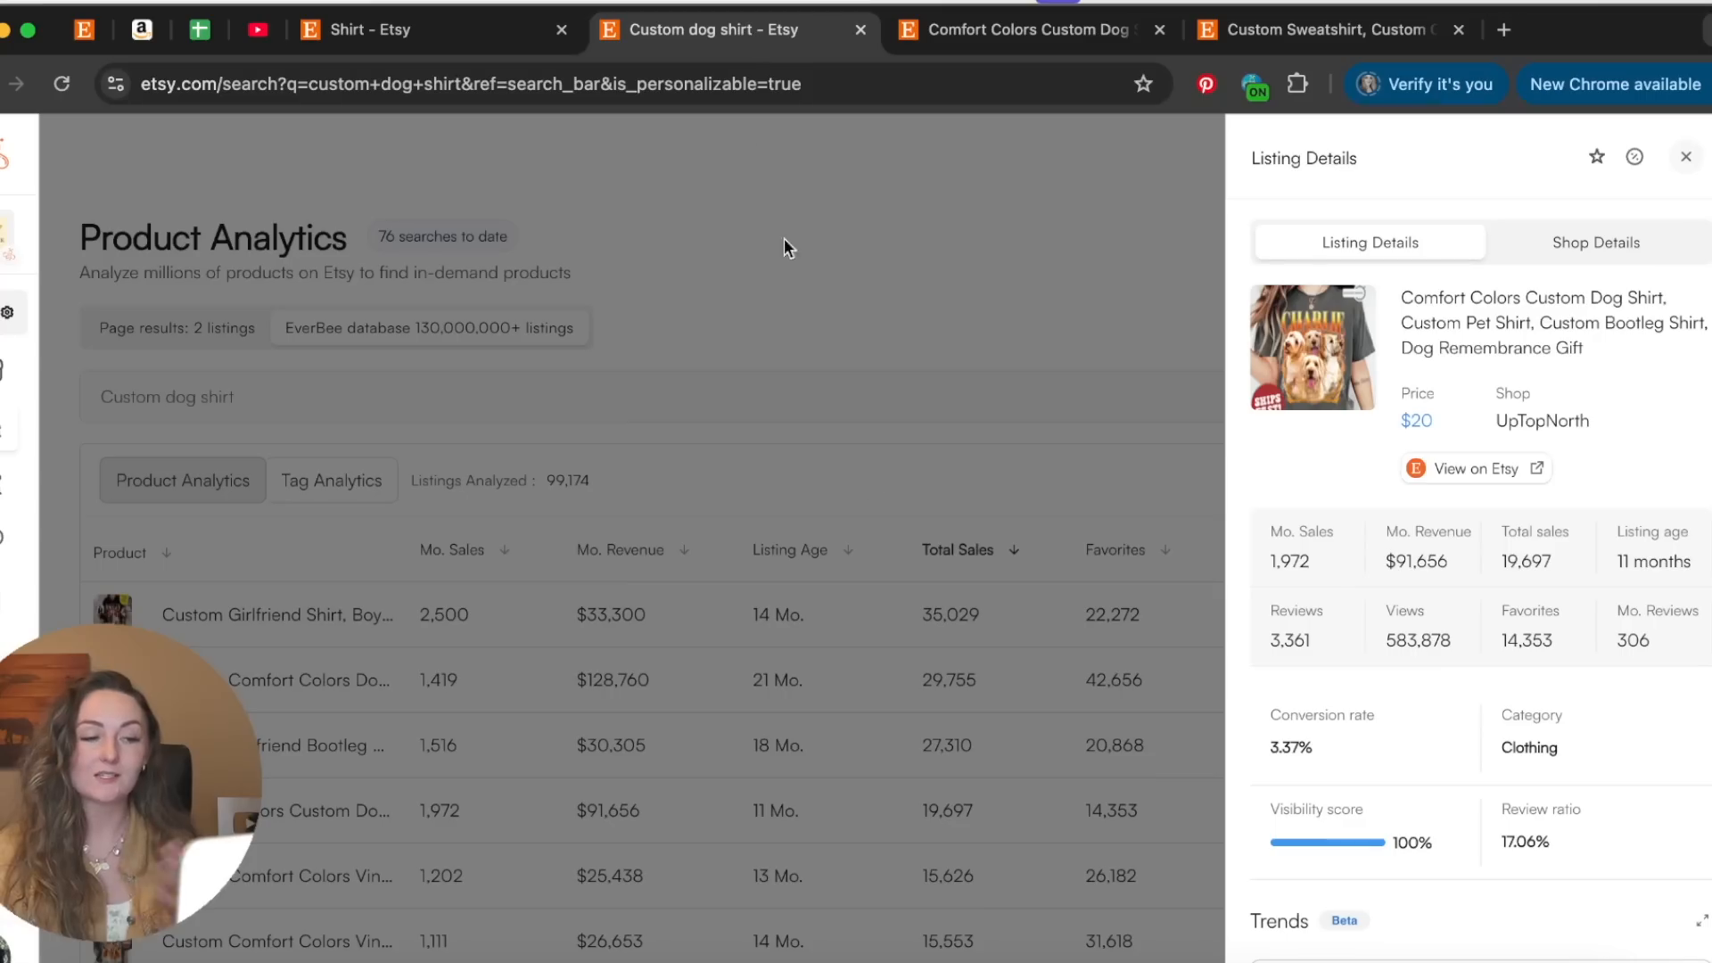
click(886, 499)
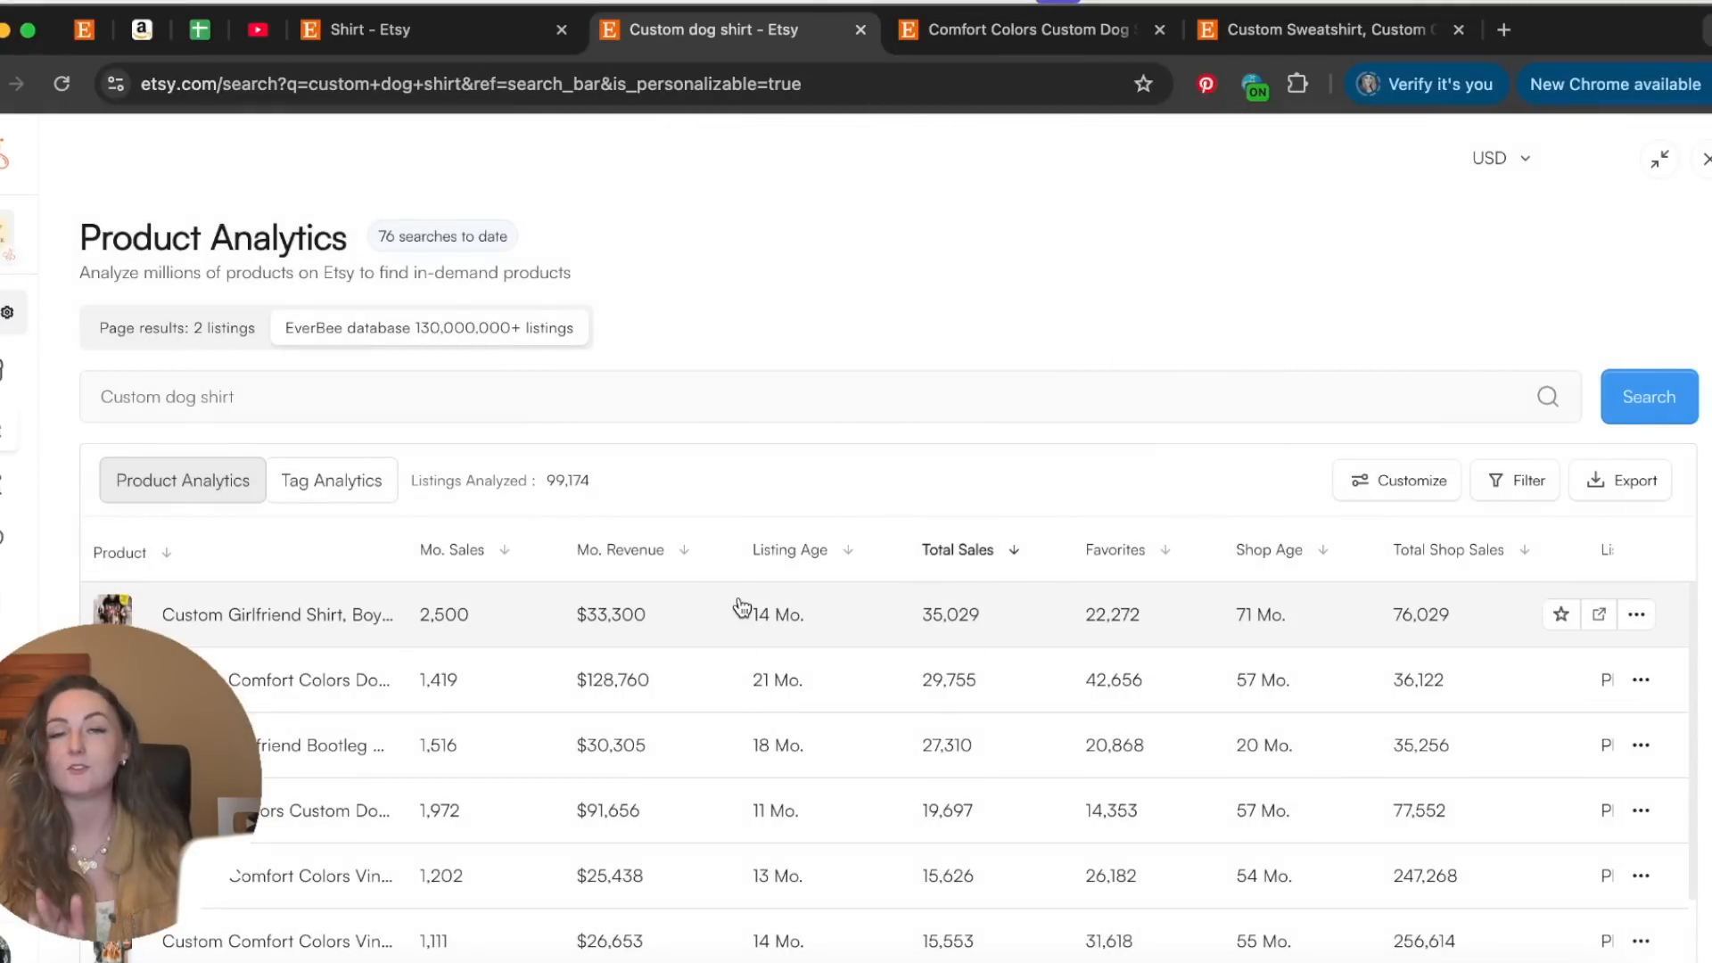
scroll(741, 608, down, 2)
scroll(741, 607, down, 6)
scroll(756, 762, down, 7)
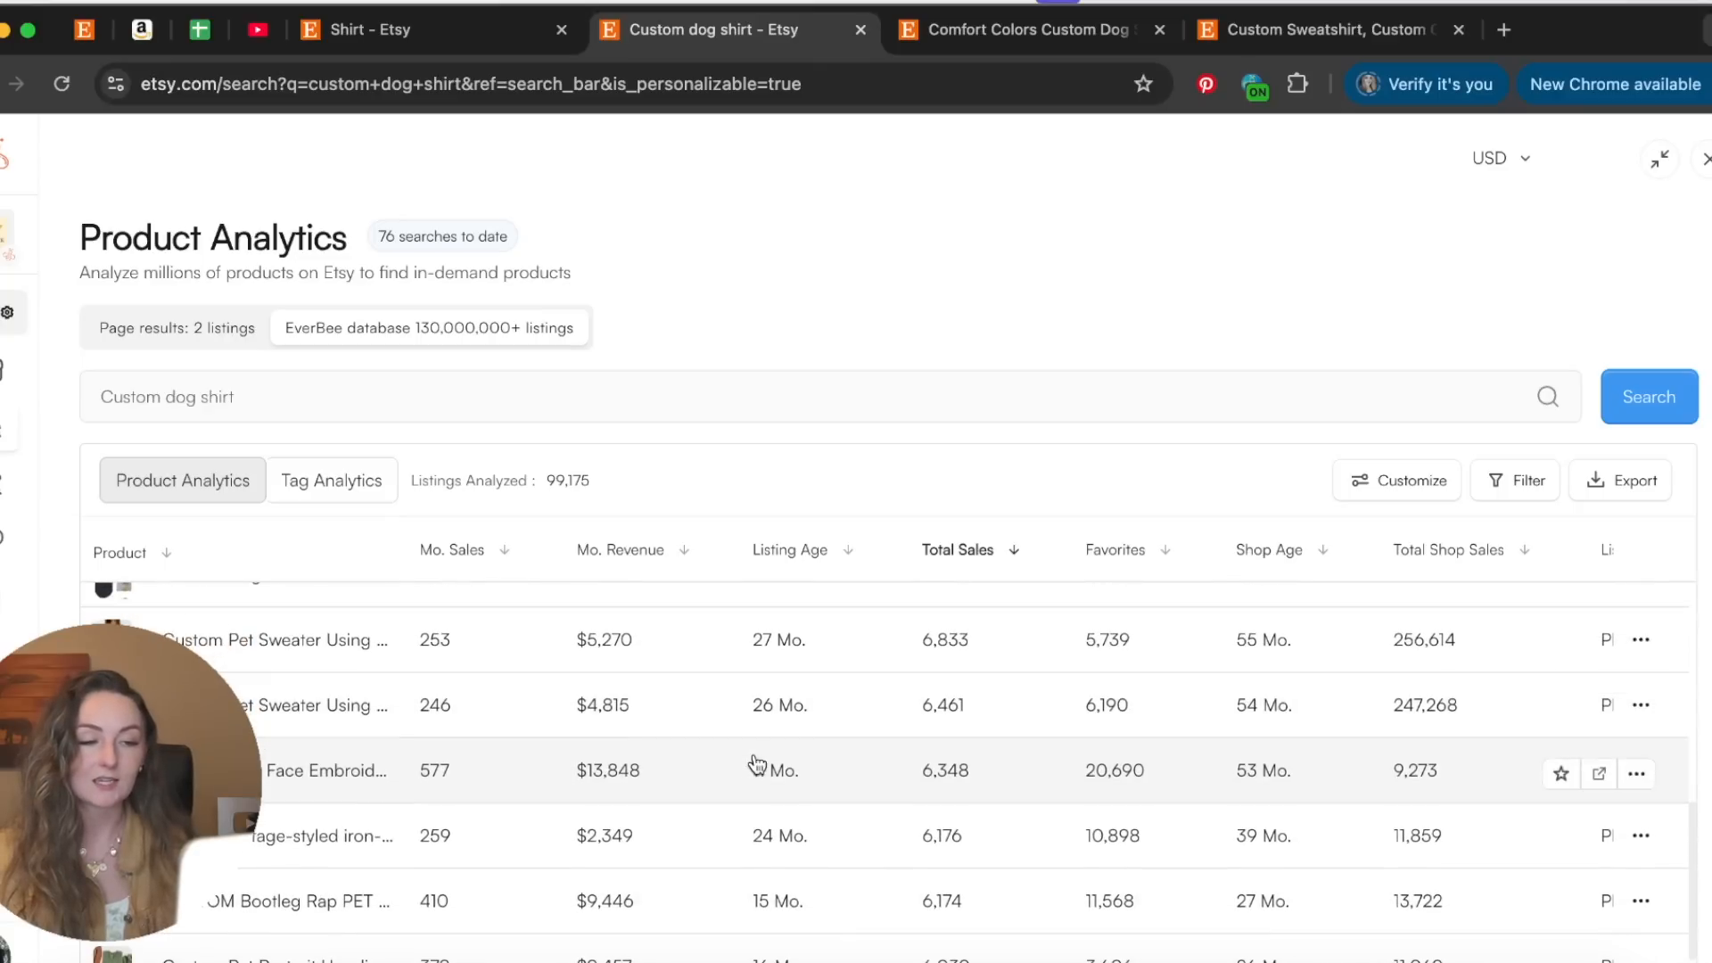
scroll(916, 886, down, 4)
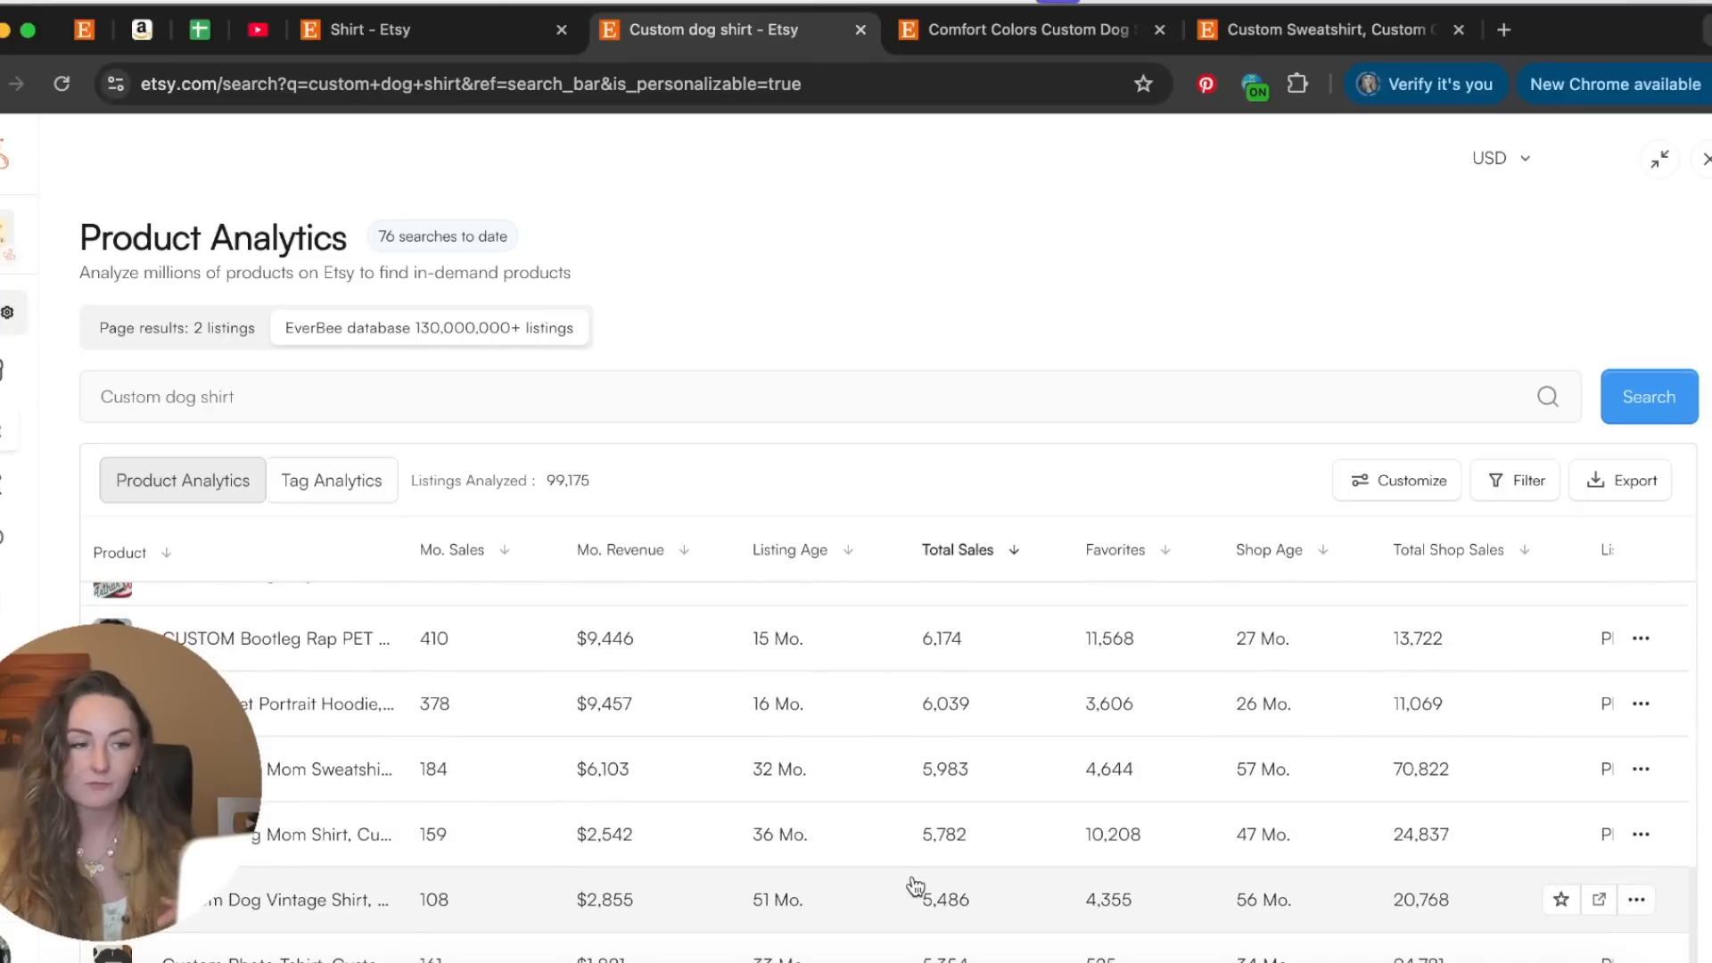
scroll(916, 886, up, 15)
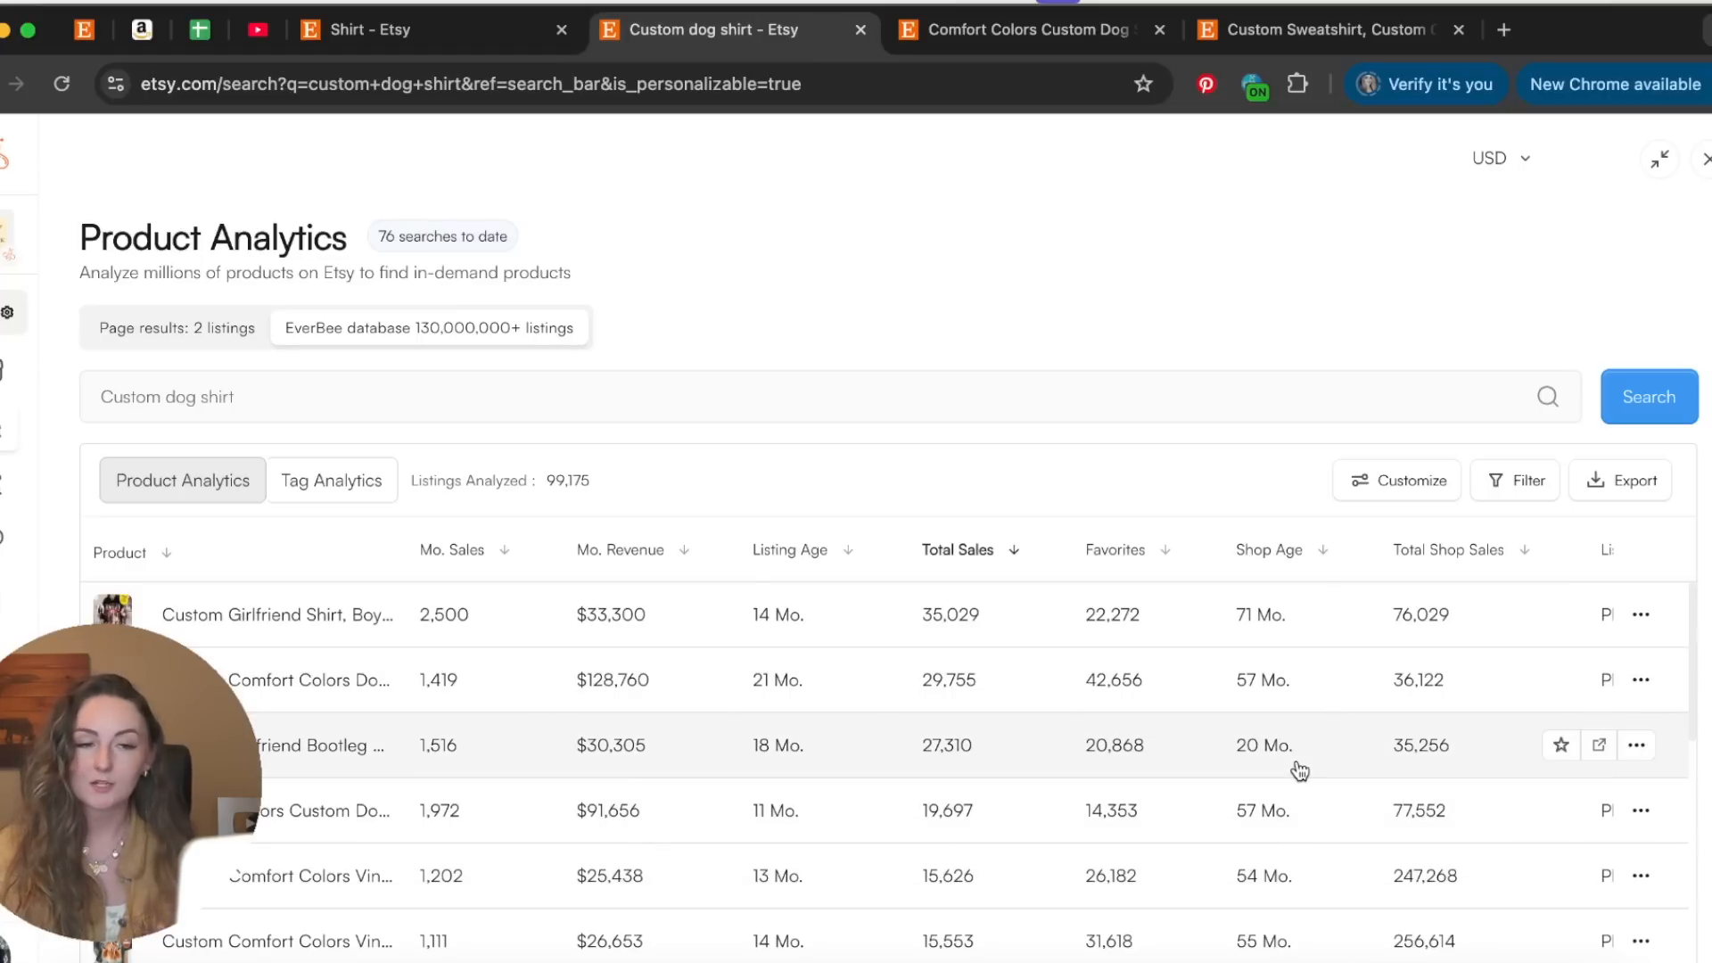
Filter the custom dog shirt results to a maximum shop age of 6 months and review the sales of the newer shops
click(1527, 484)
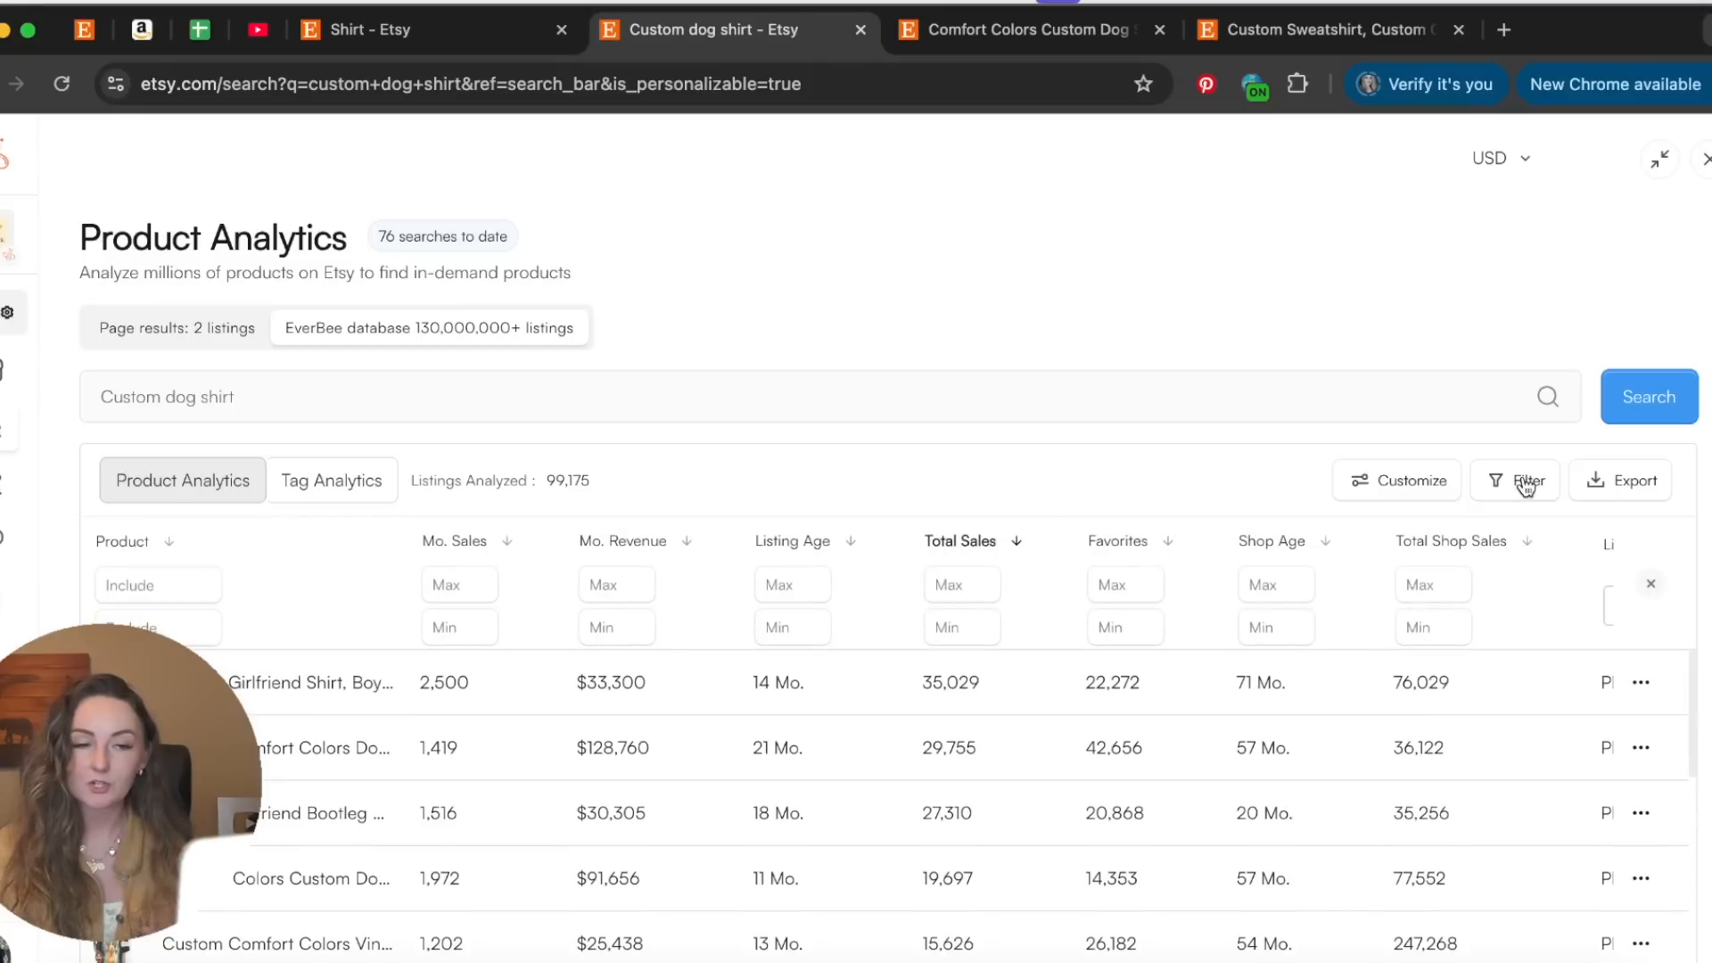
click(1280, 594)
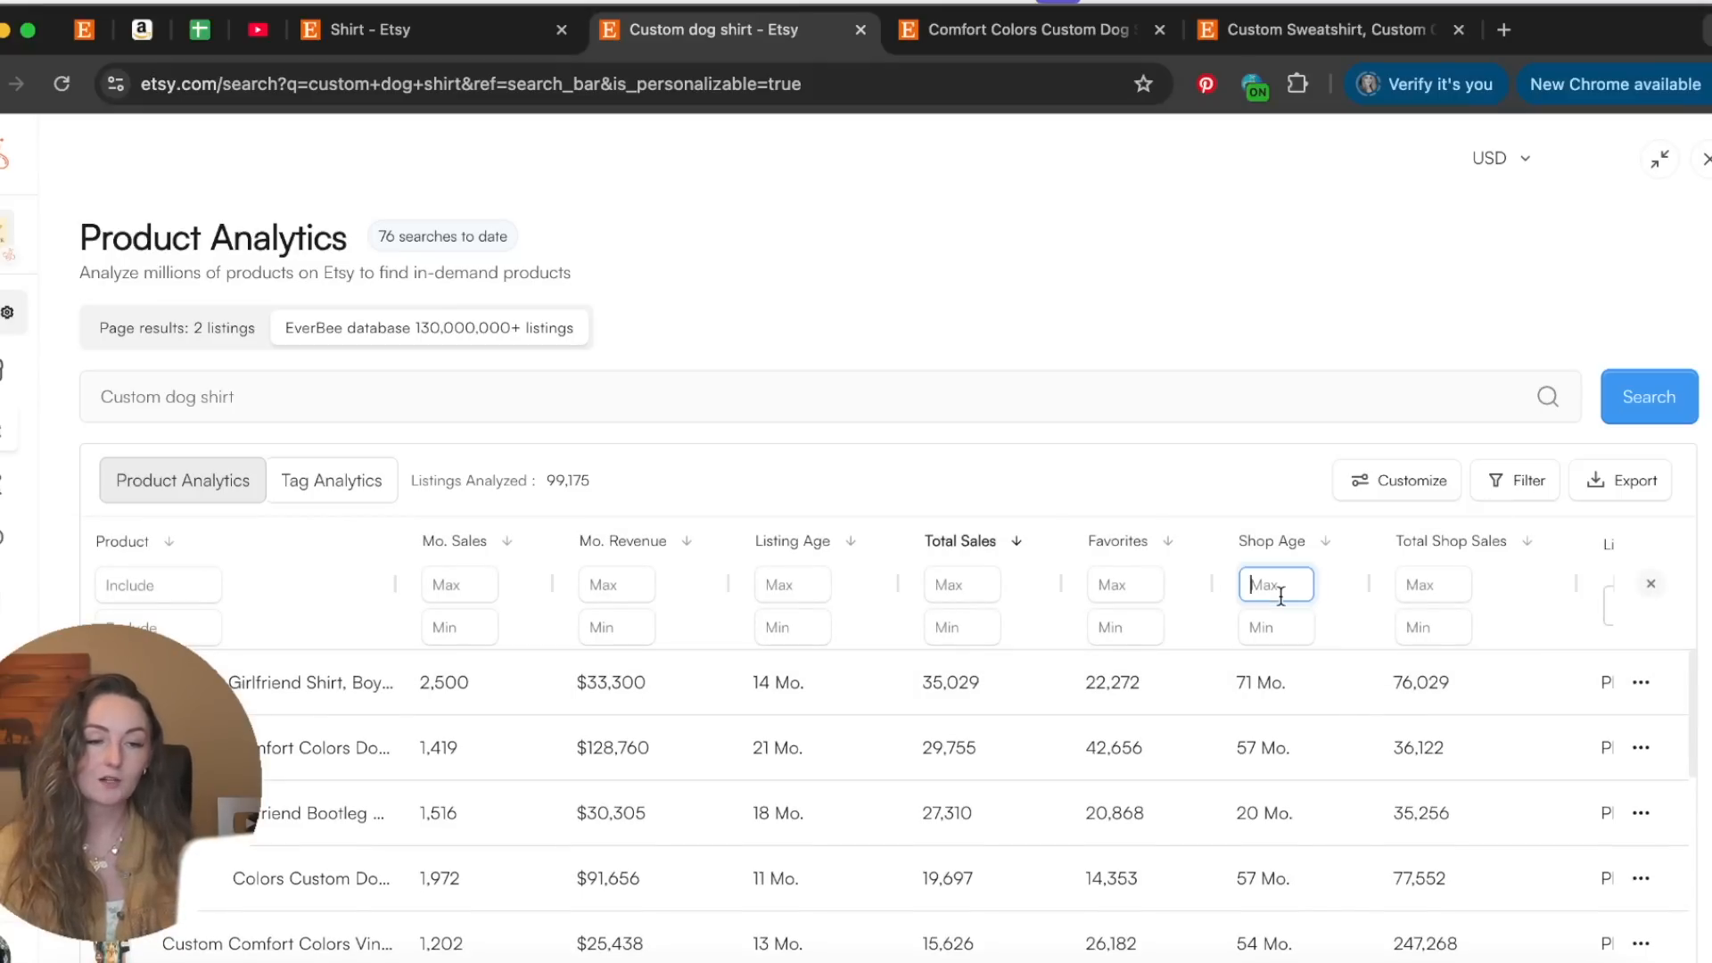
text(6)
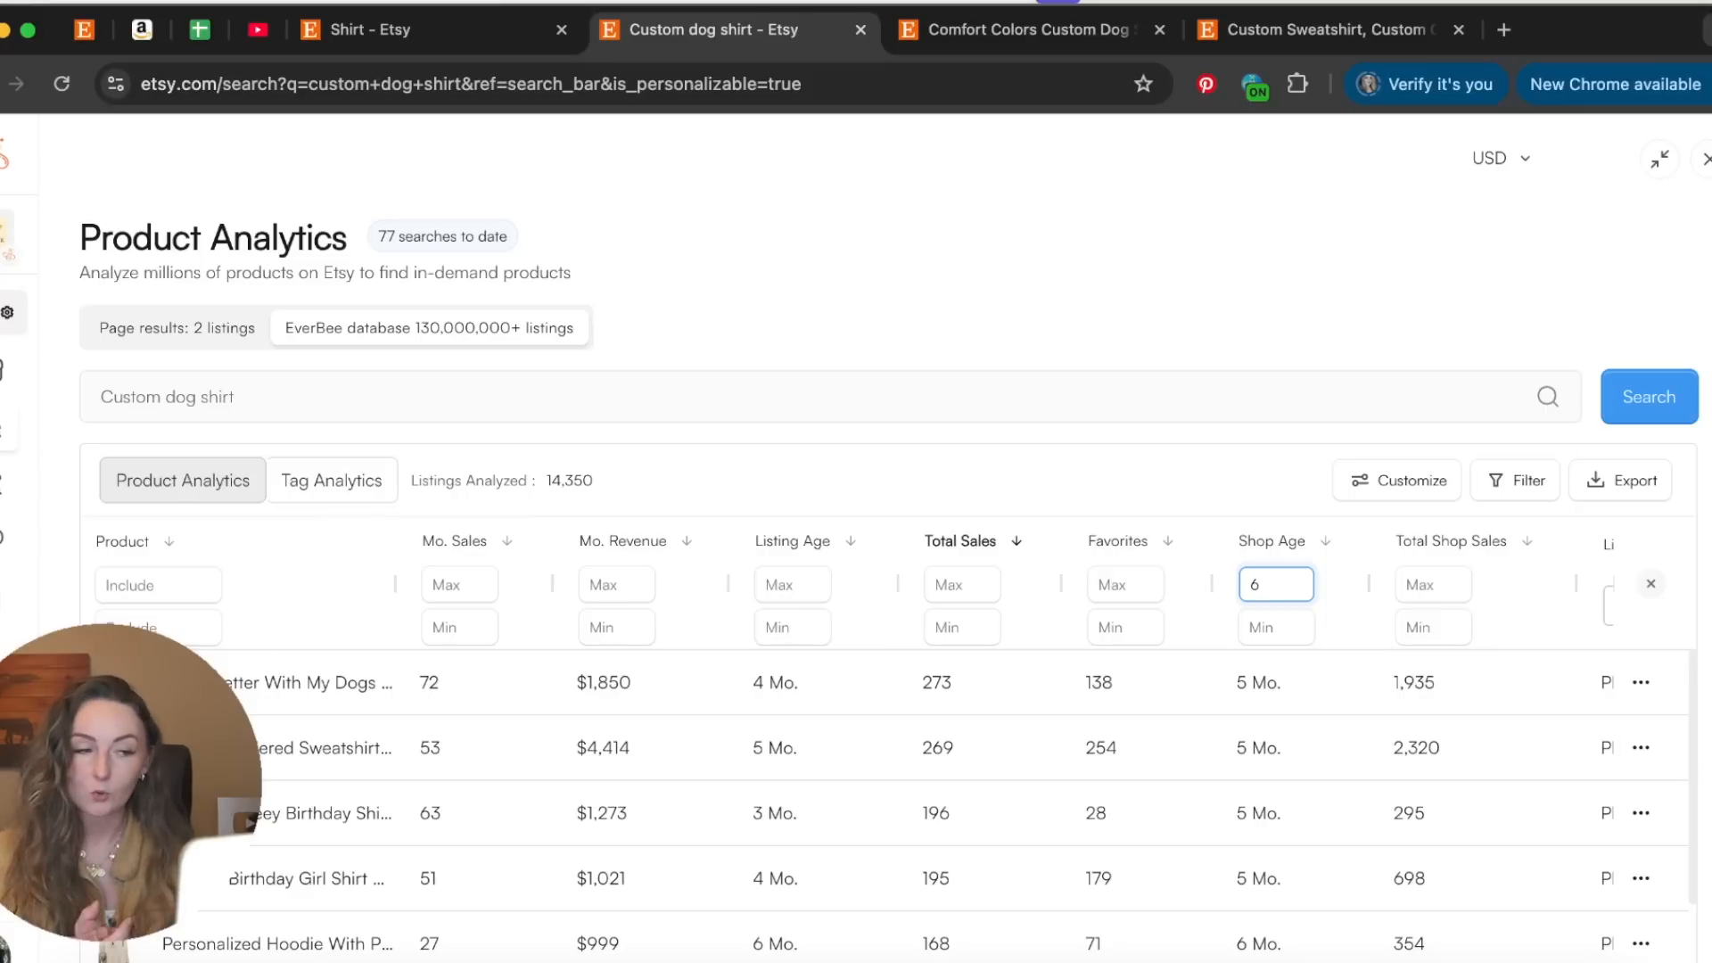
click(1197, 635)
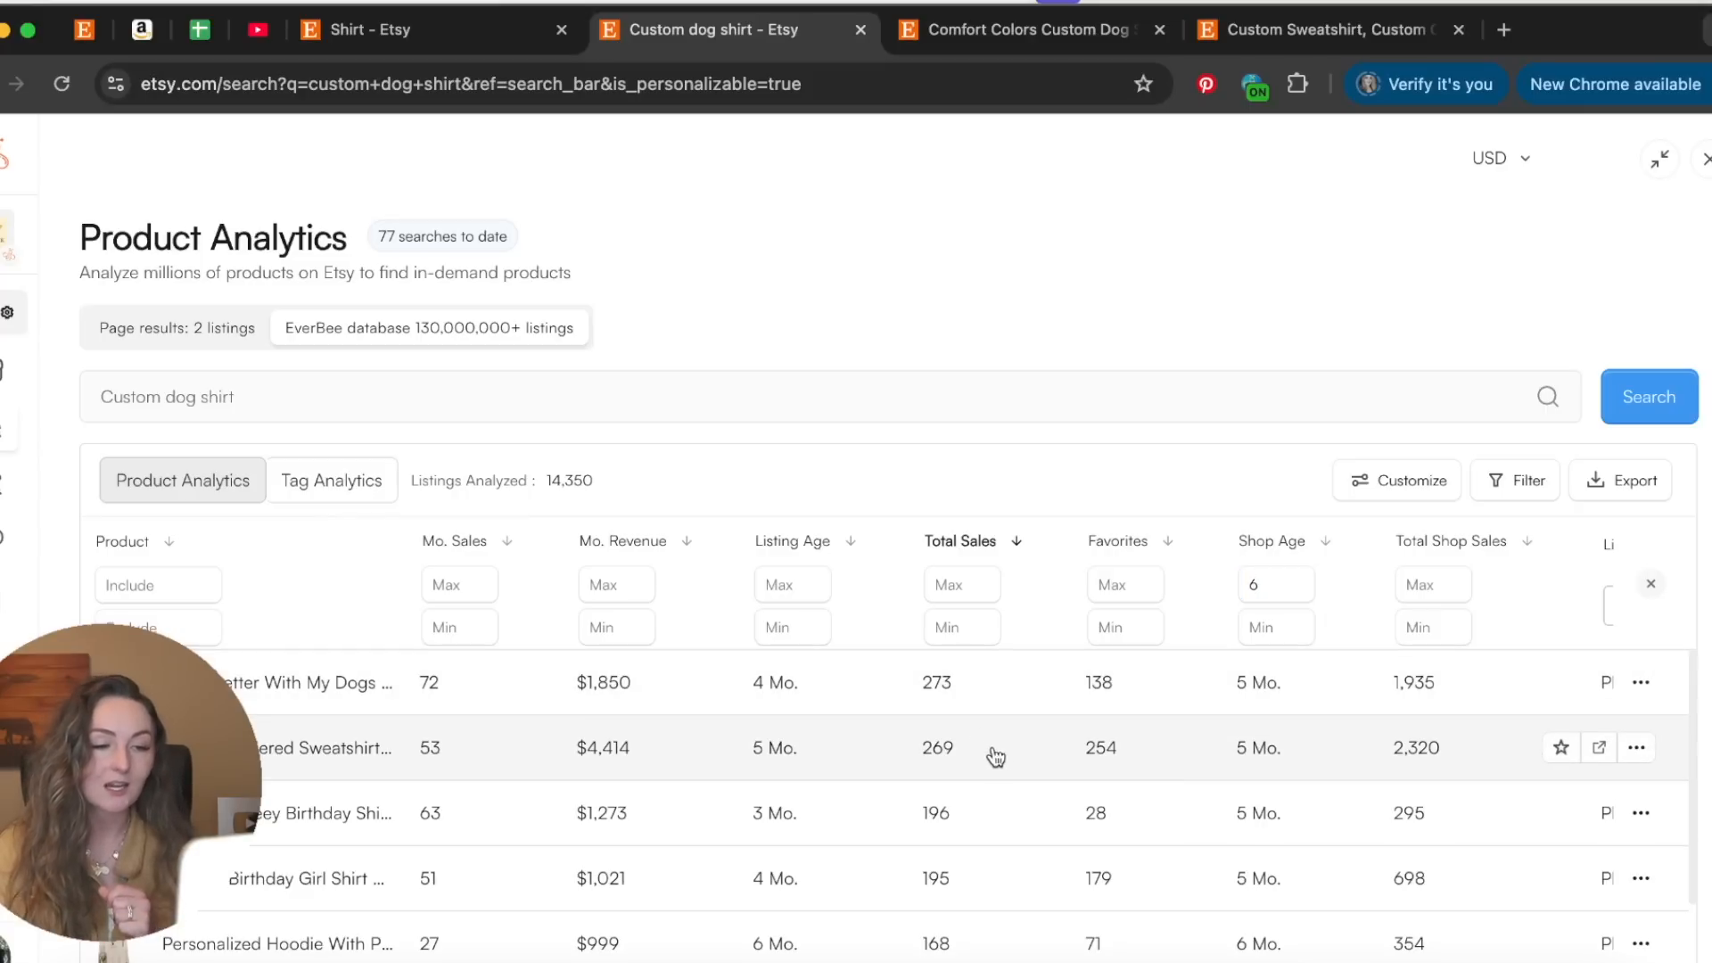
scroll(935, 758, down, 3)
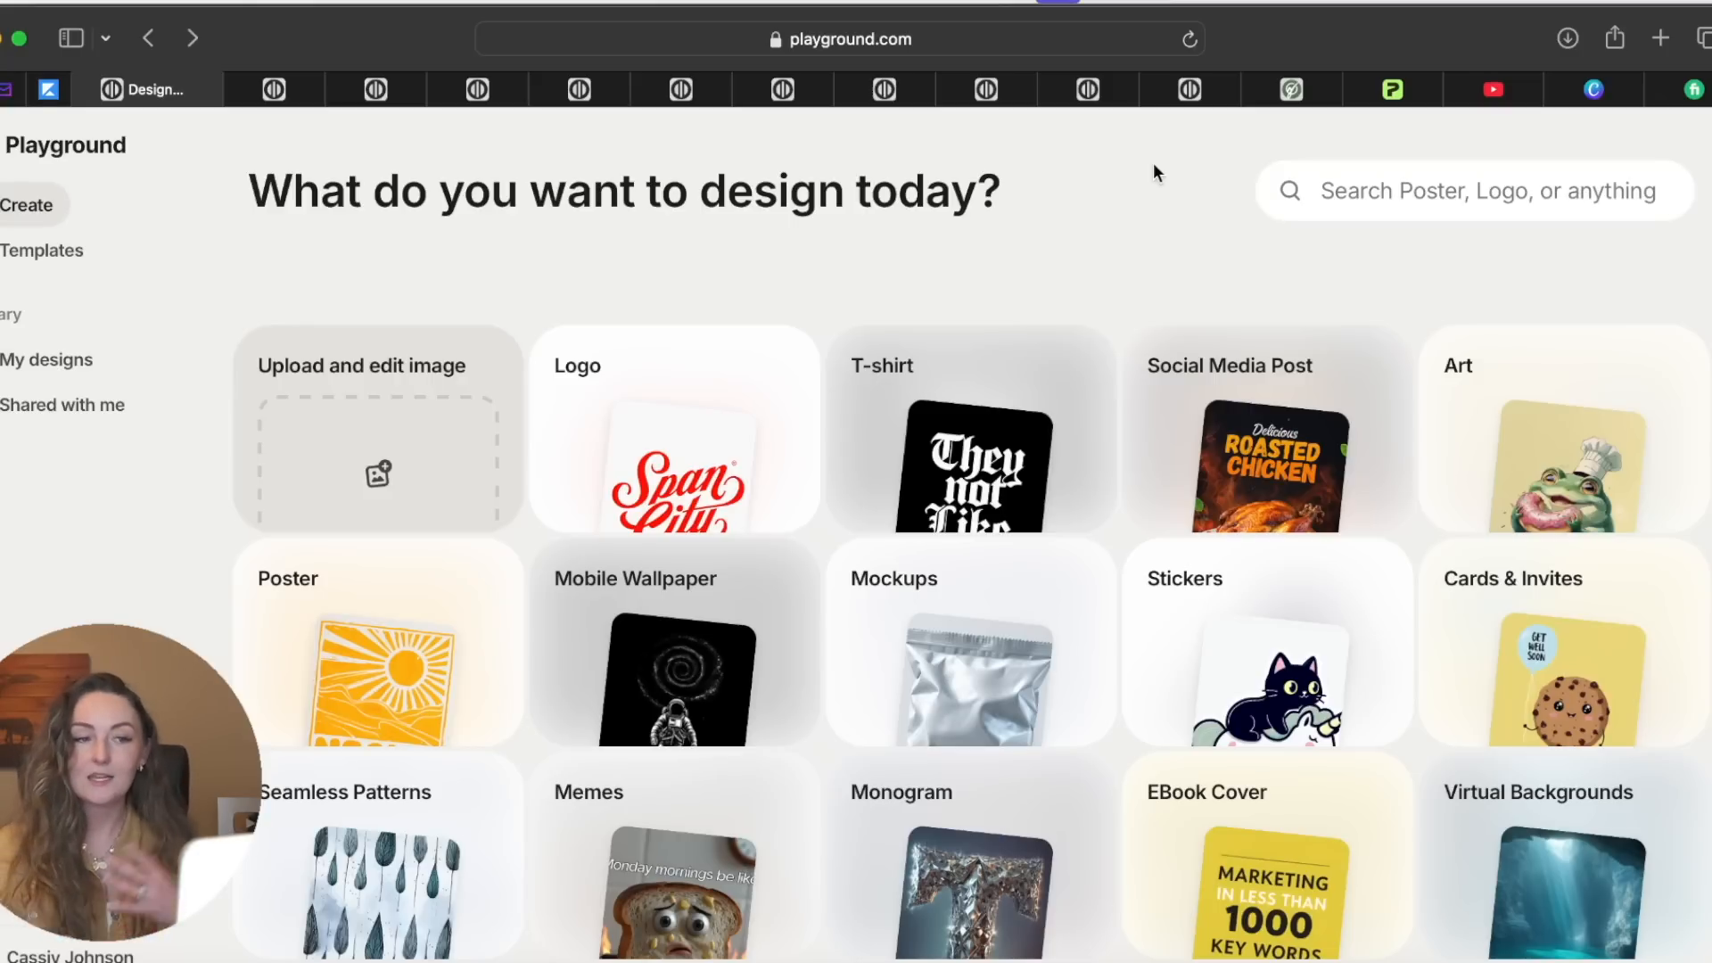
Switch to Playground in Safari, open the T-shirt templates and browse the trending designs
click(938, 393)
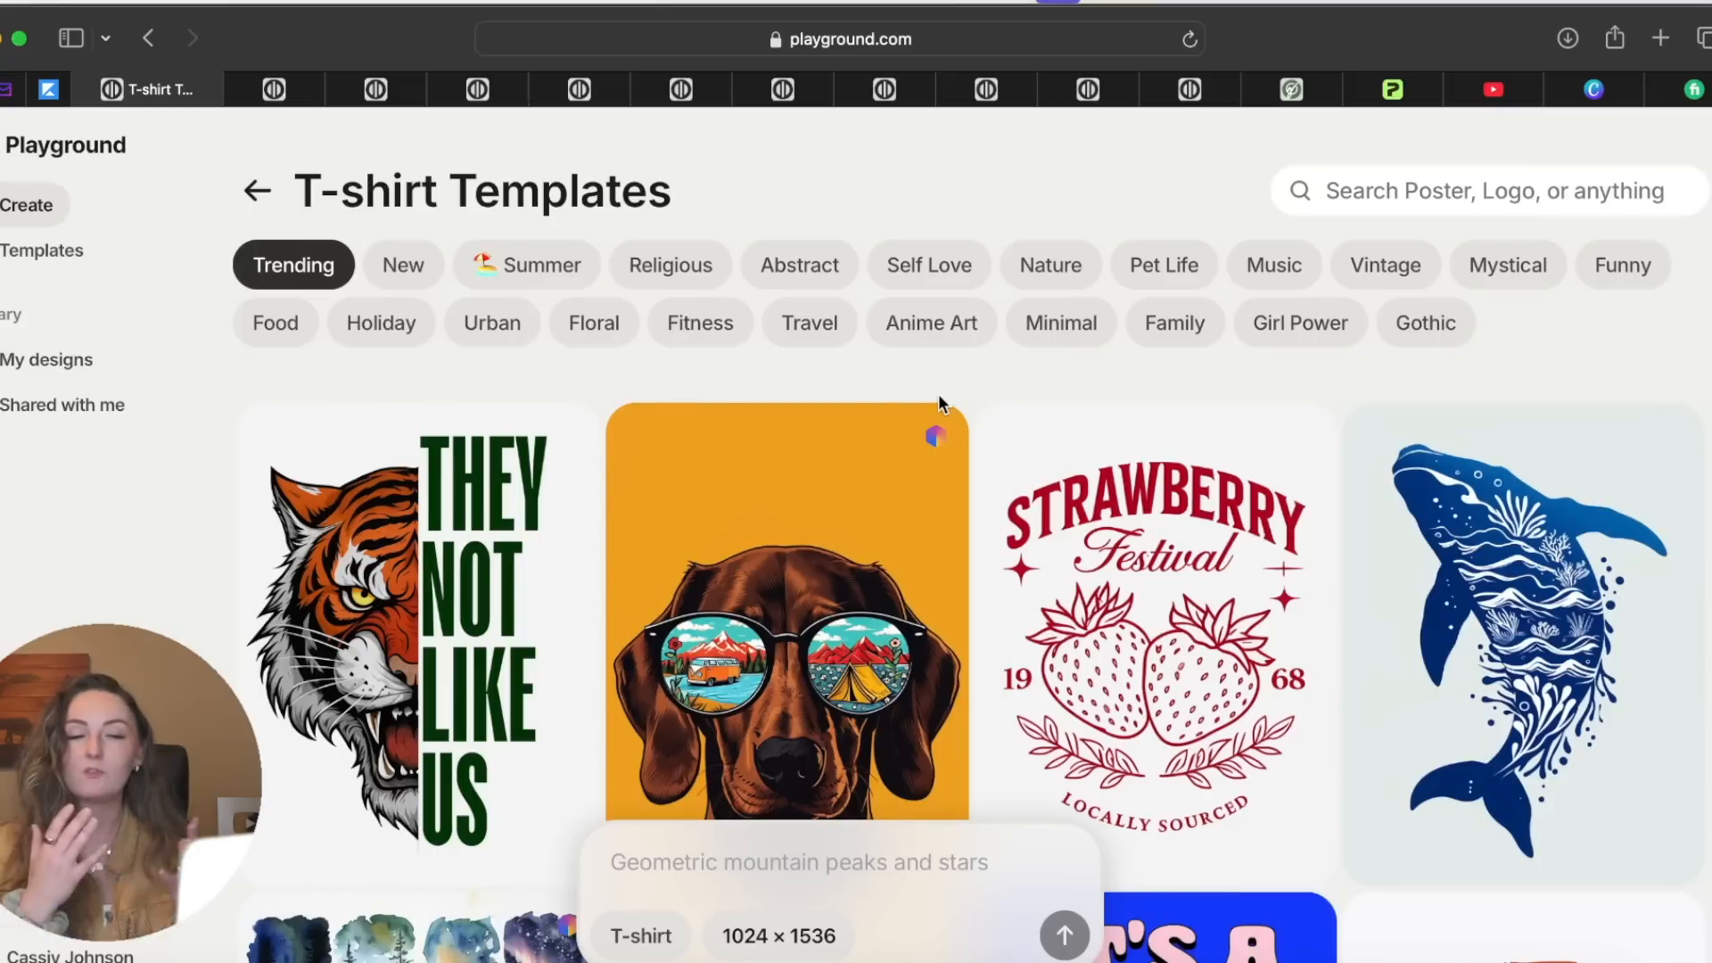
scroll(938, 393, down, 10)
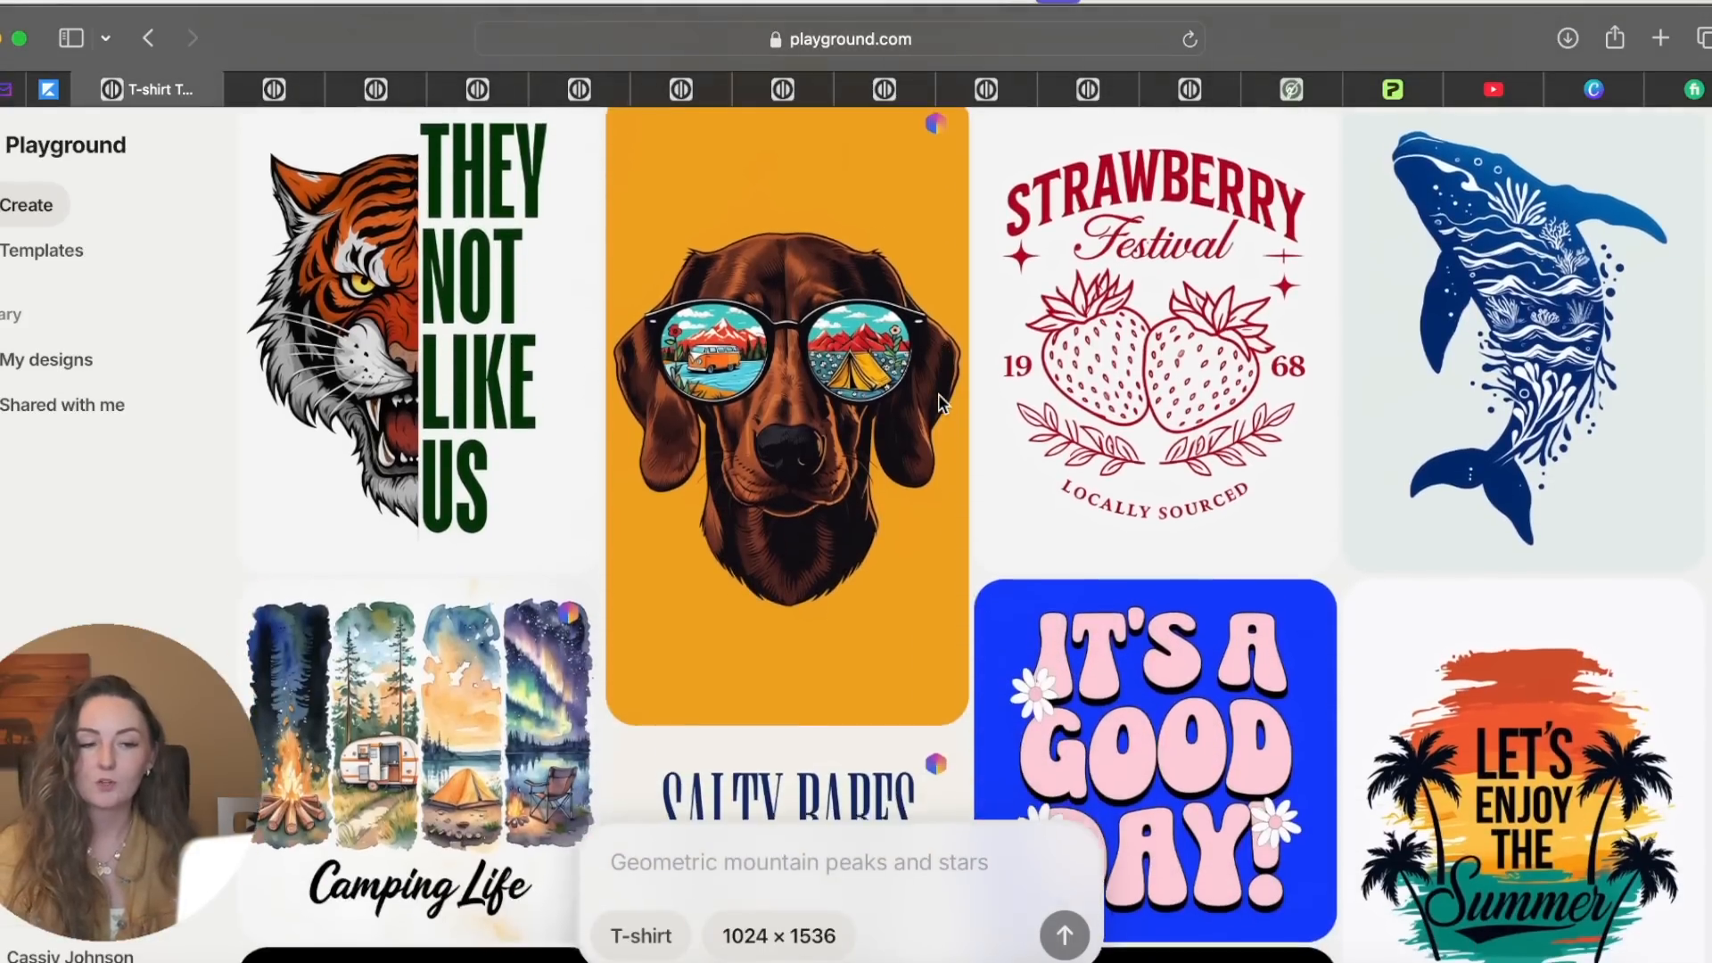
scroll(939, 395, down, 1)
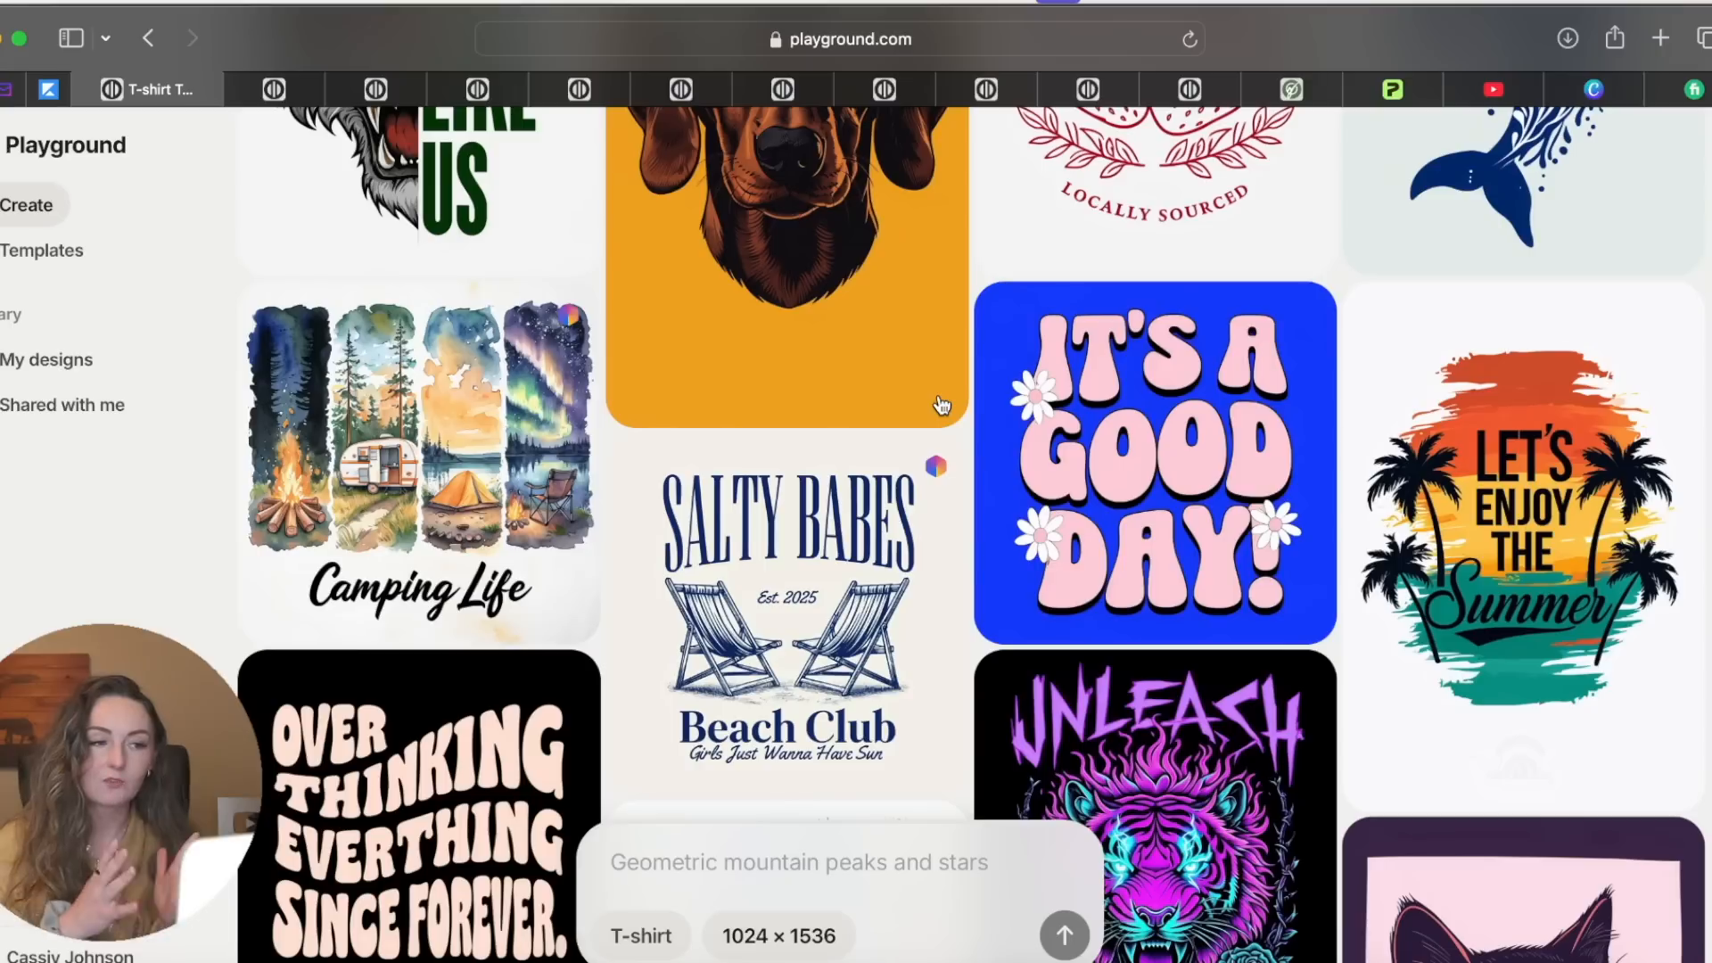
Open the watercolor Camping Life template and browse its similar templates for the Tropical Life design
click(396, 435)
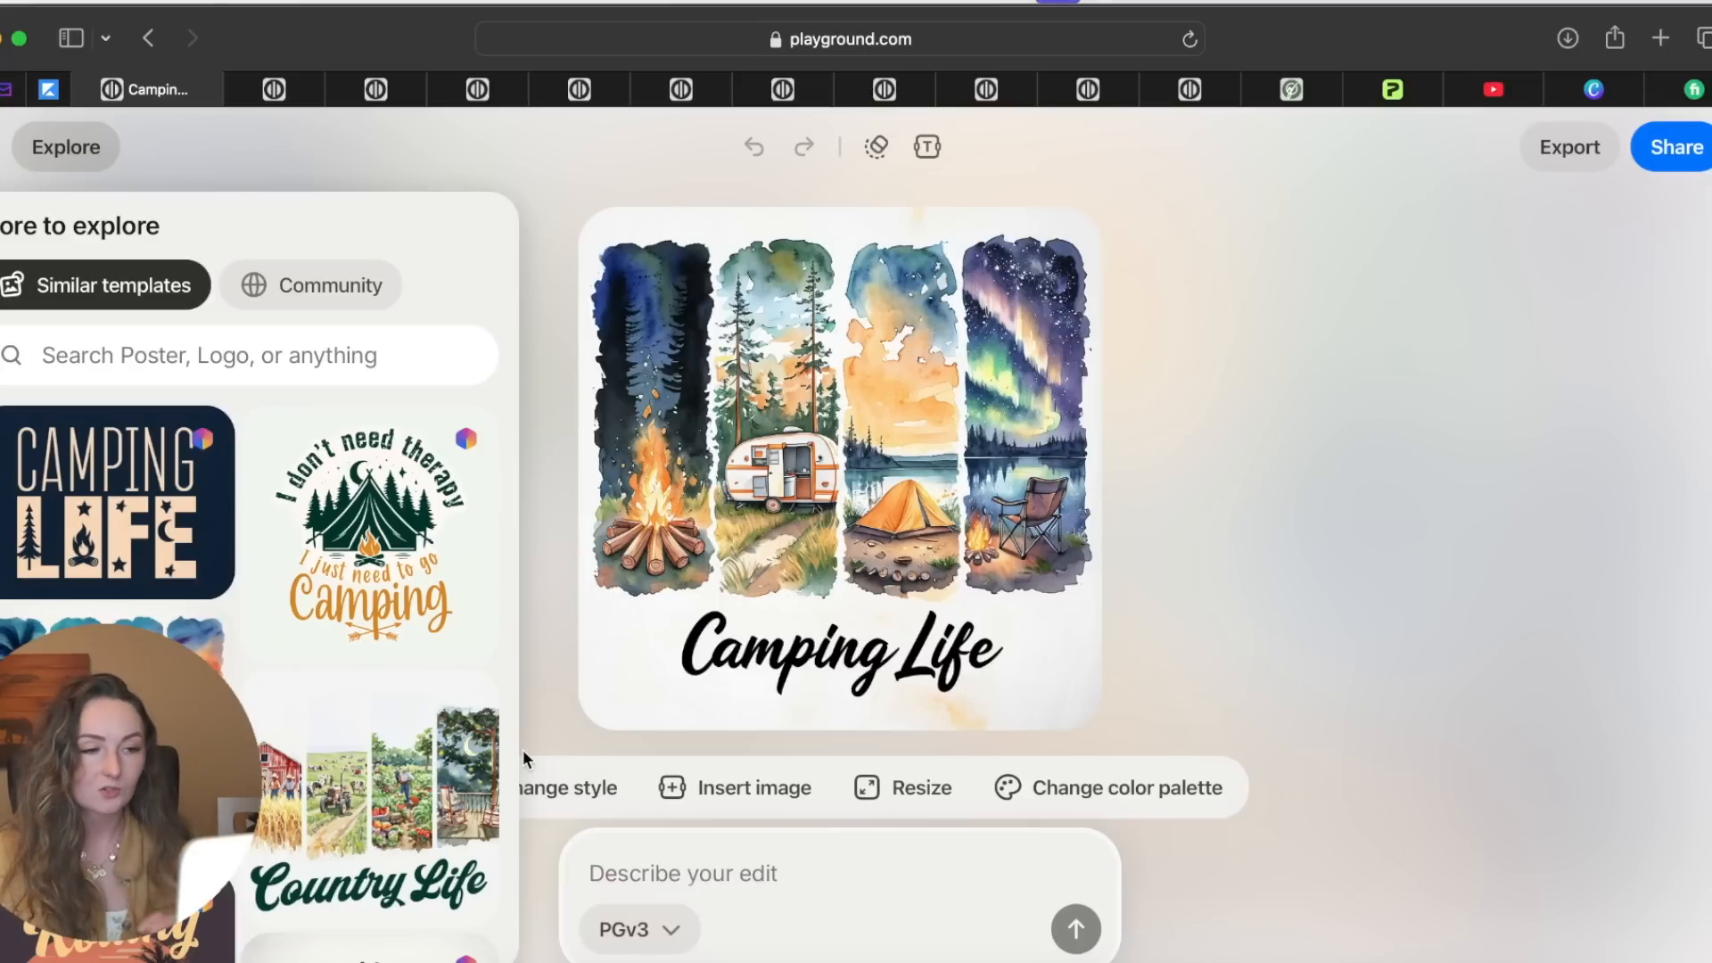
scroll(356, 712, down, 5)
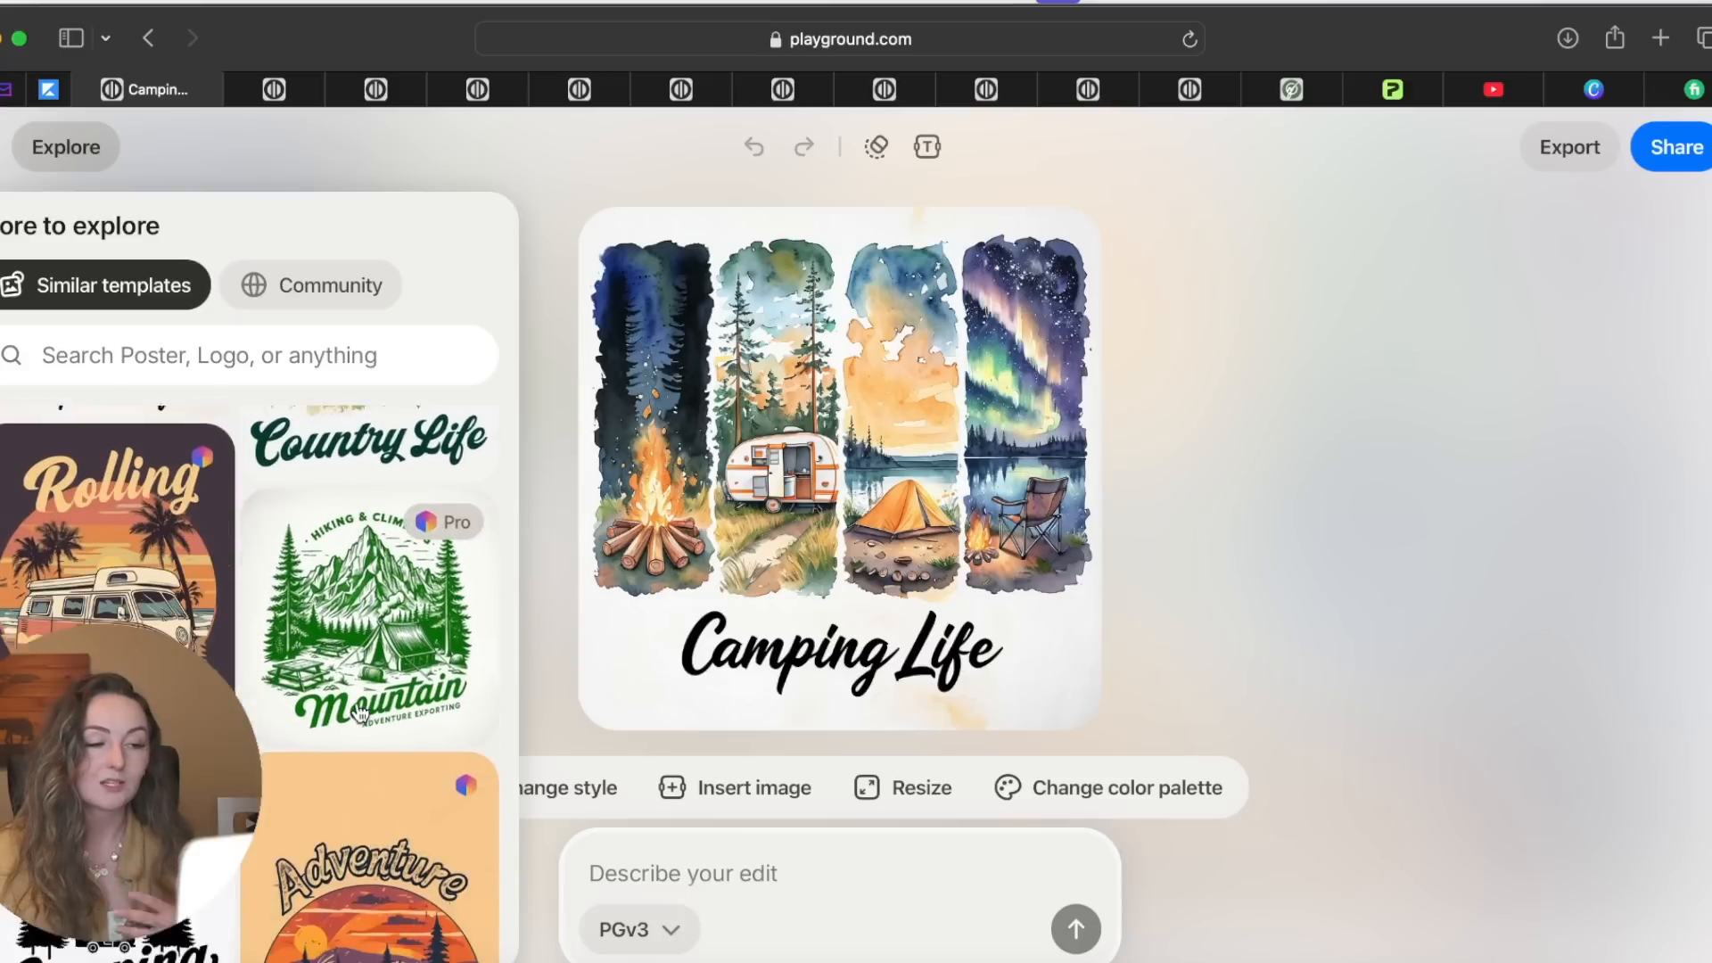
scroll(361, 712, down, 4)
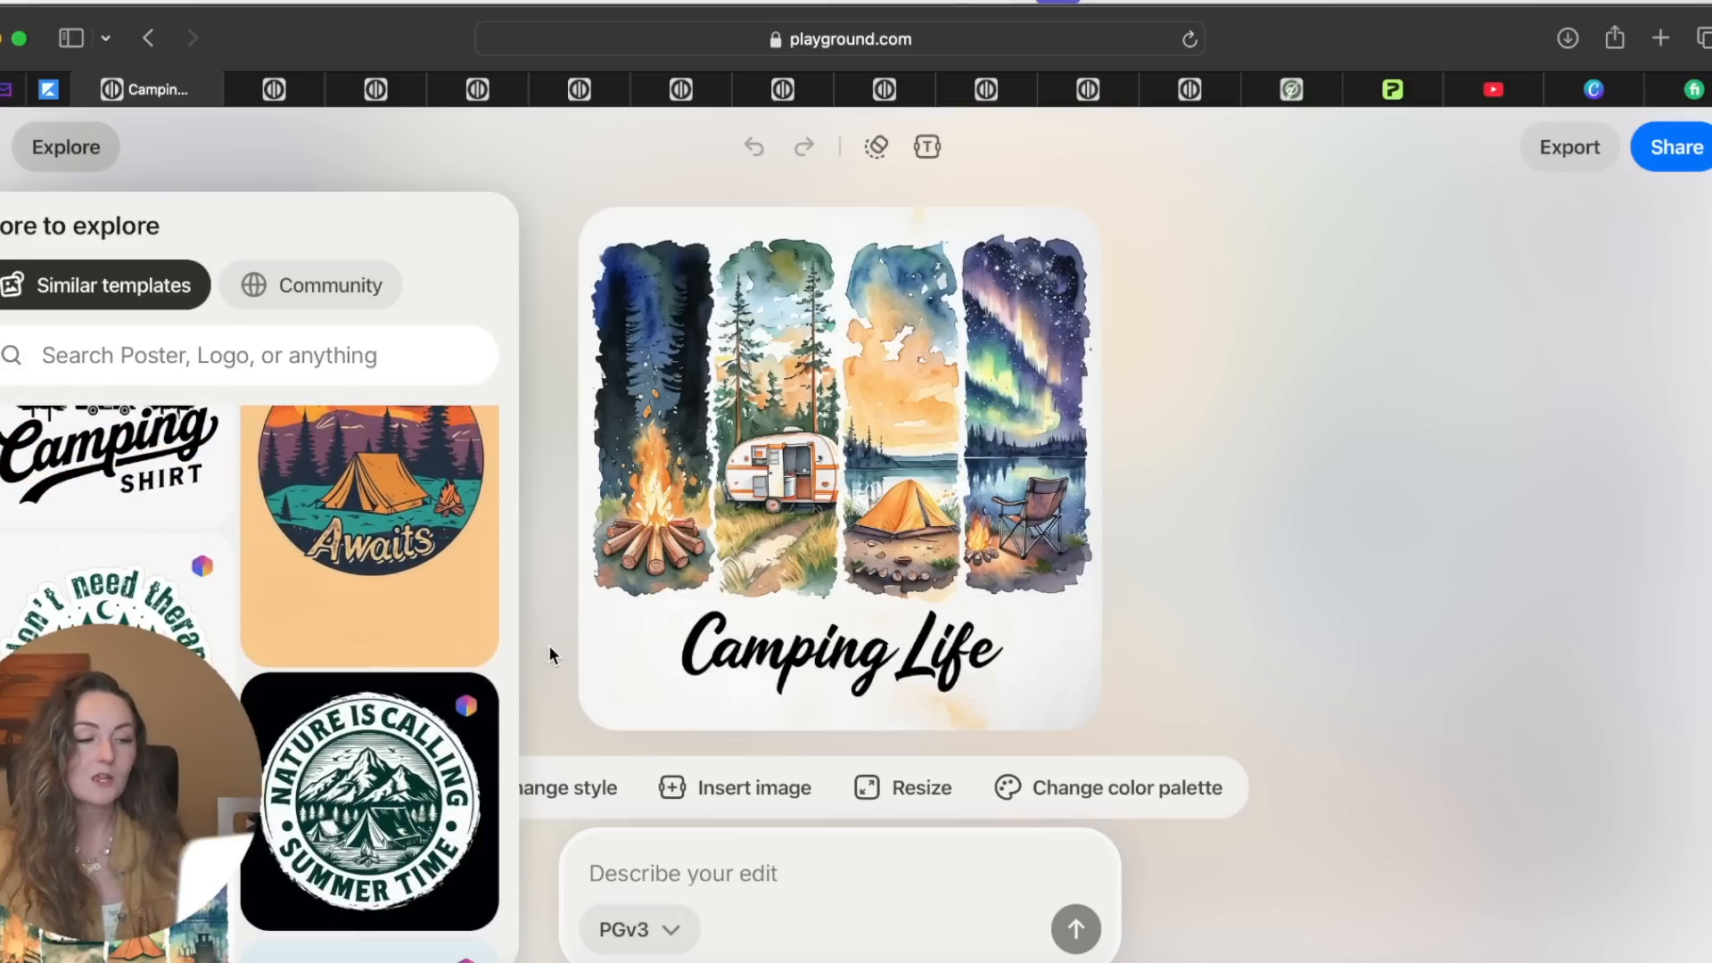
scroll(499, 731, down, 4)
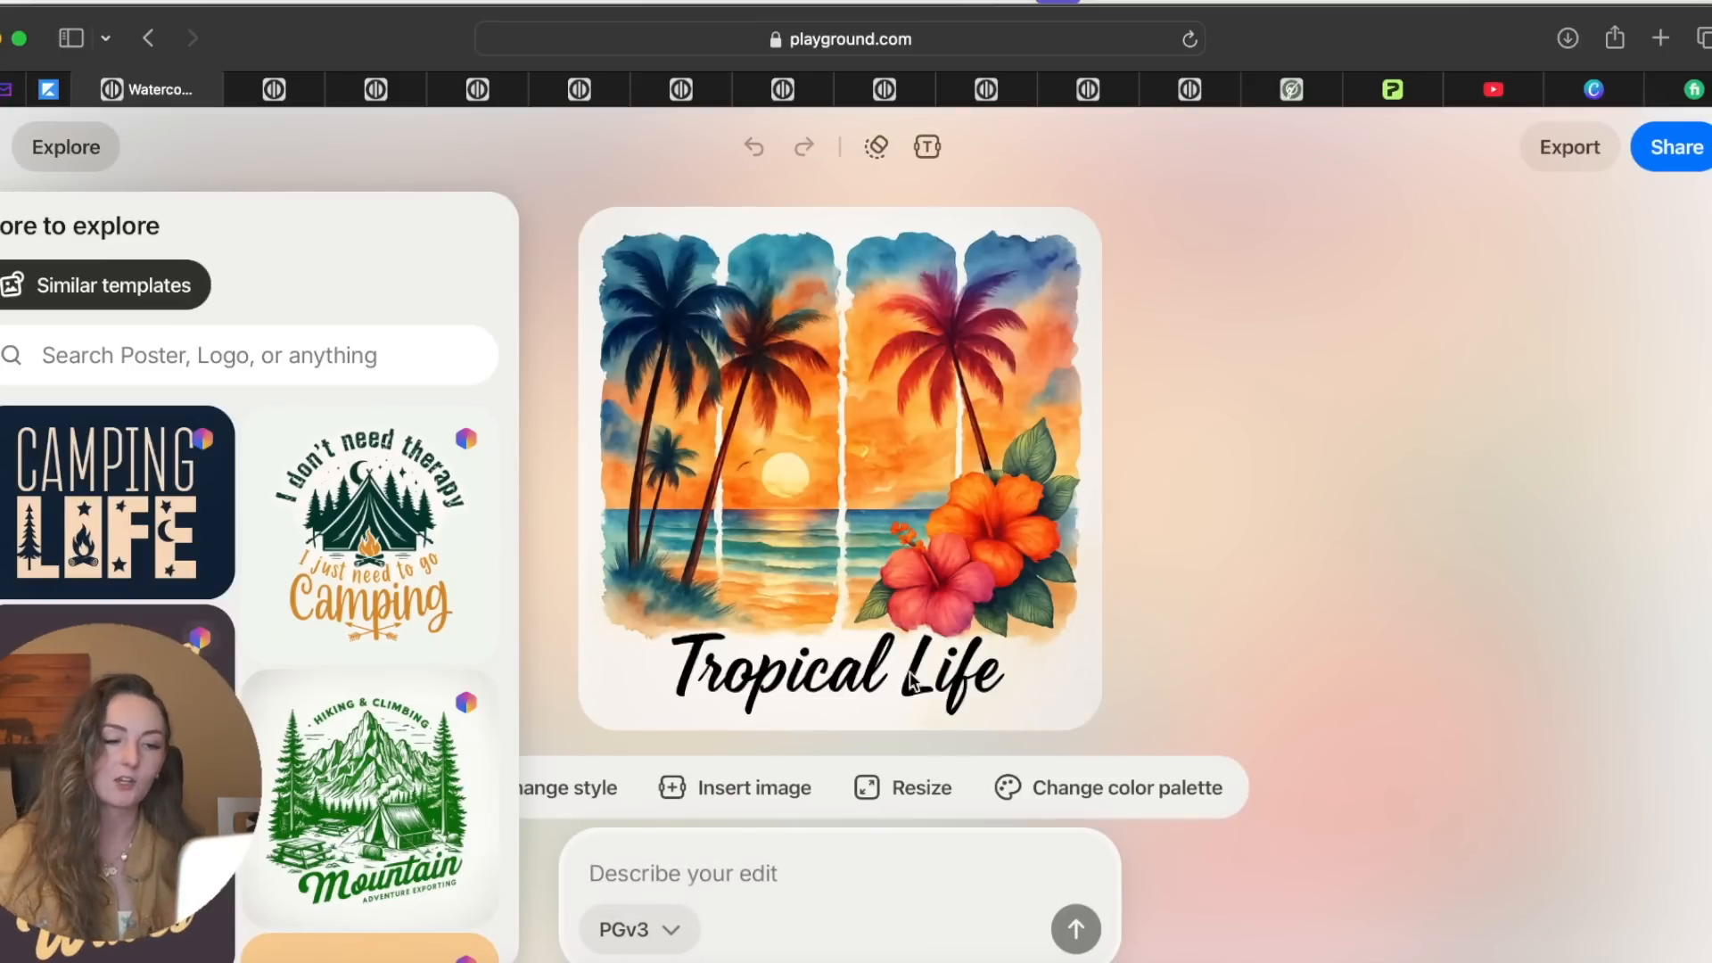
Set the edit model for the Tropical Life design to 4o image and attach the dog photo to the prompt
click(784, 879)
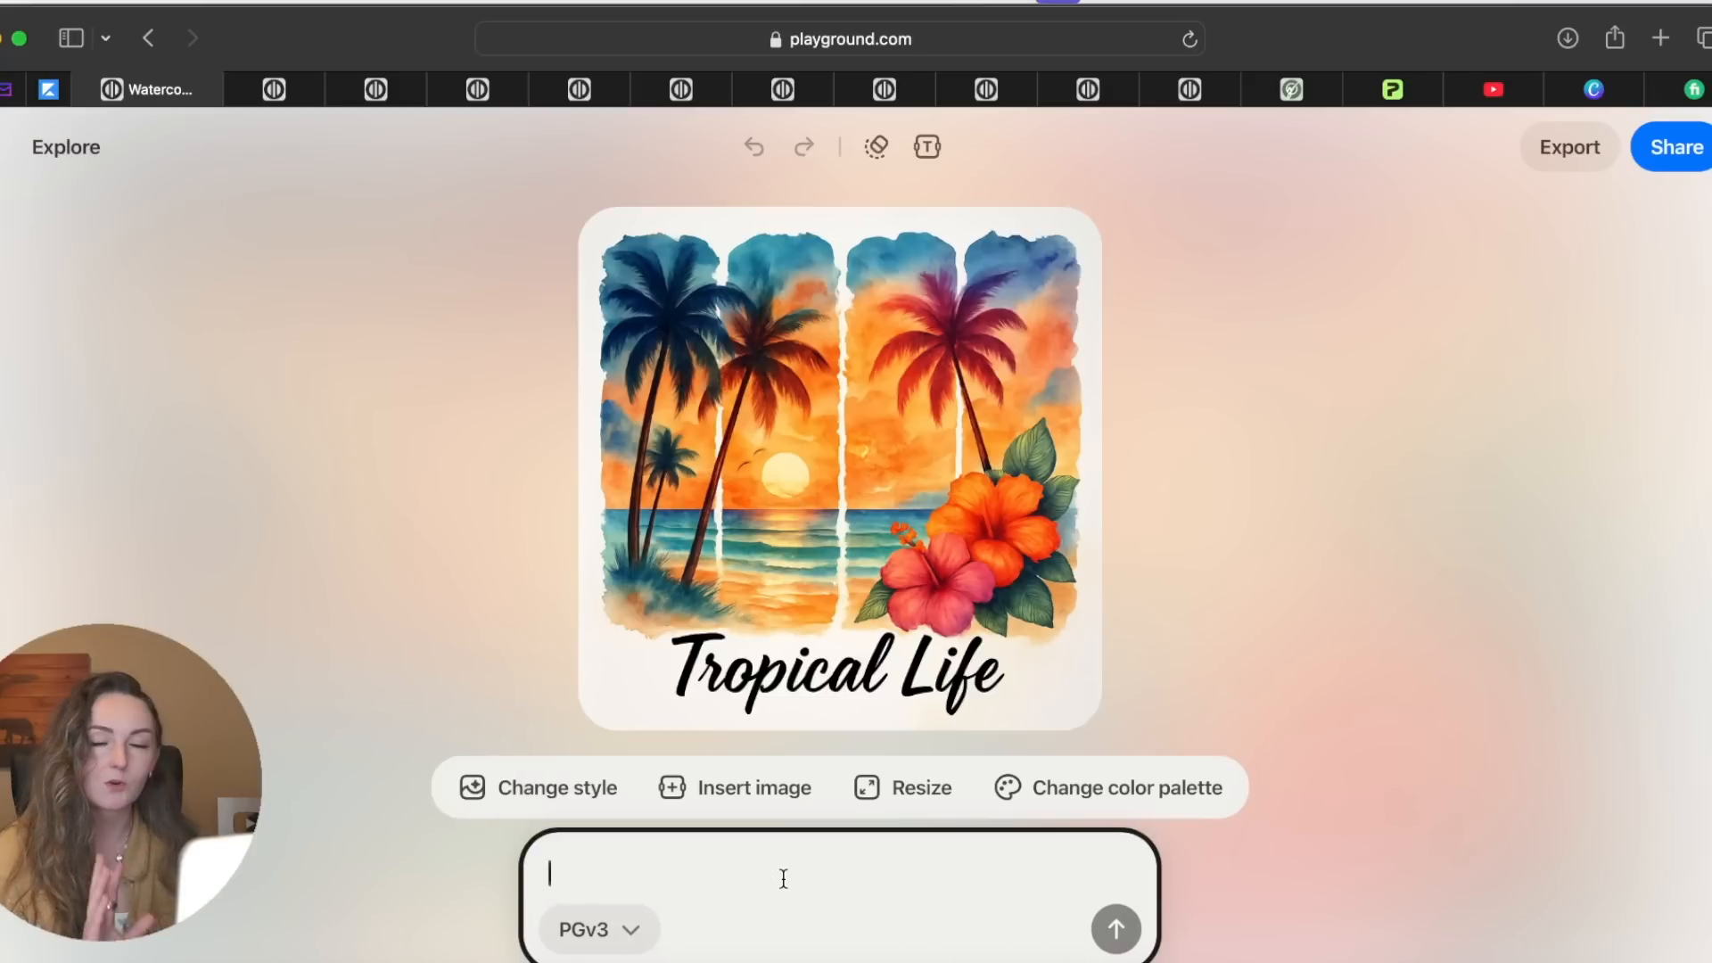
click(607, 929)
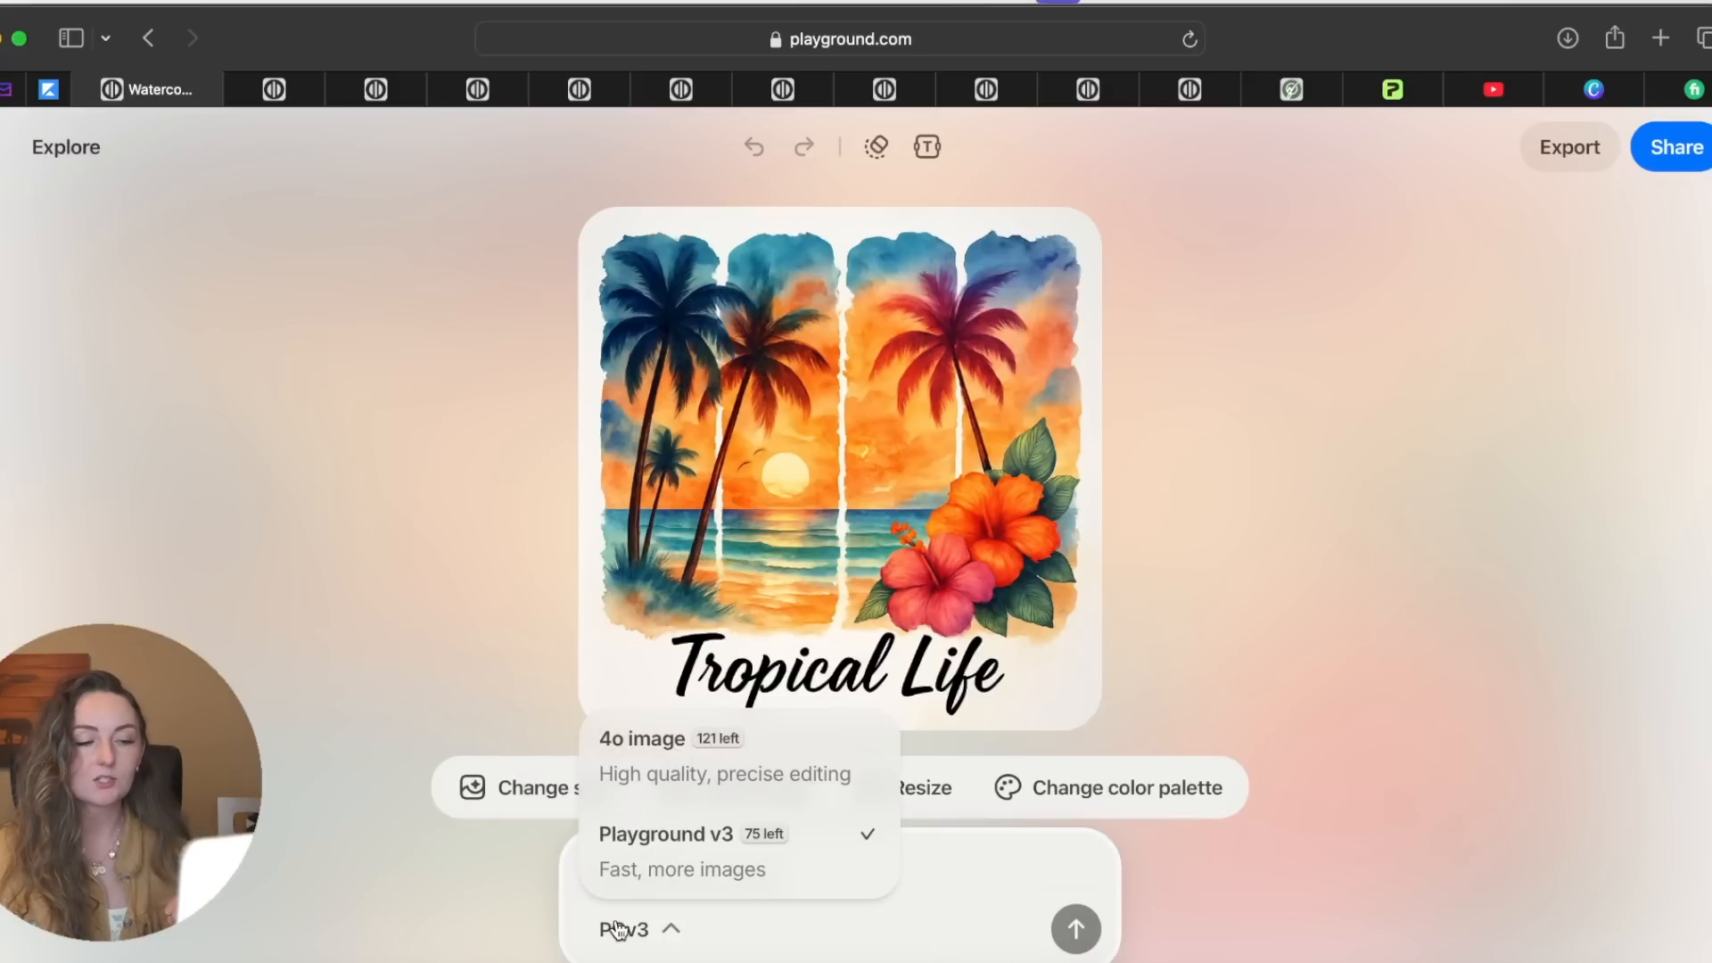
click(690, 749)
click(787, 858)
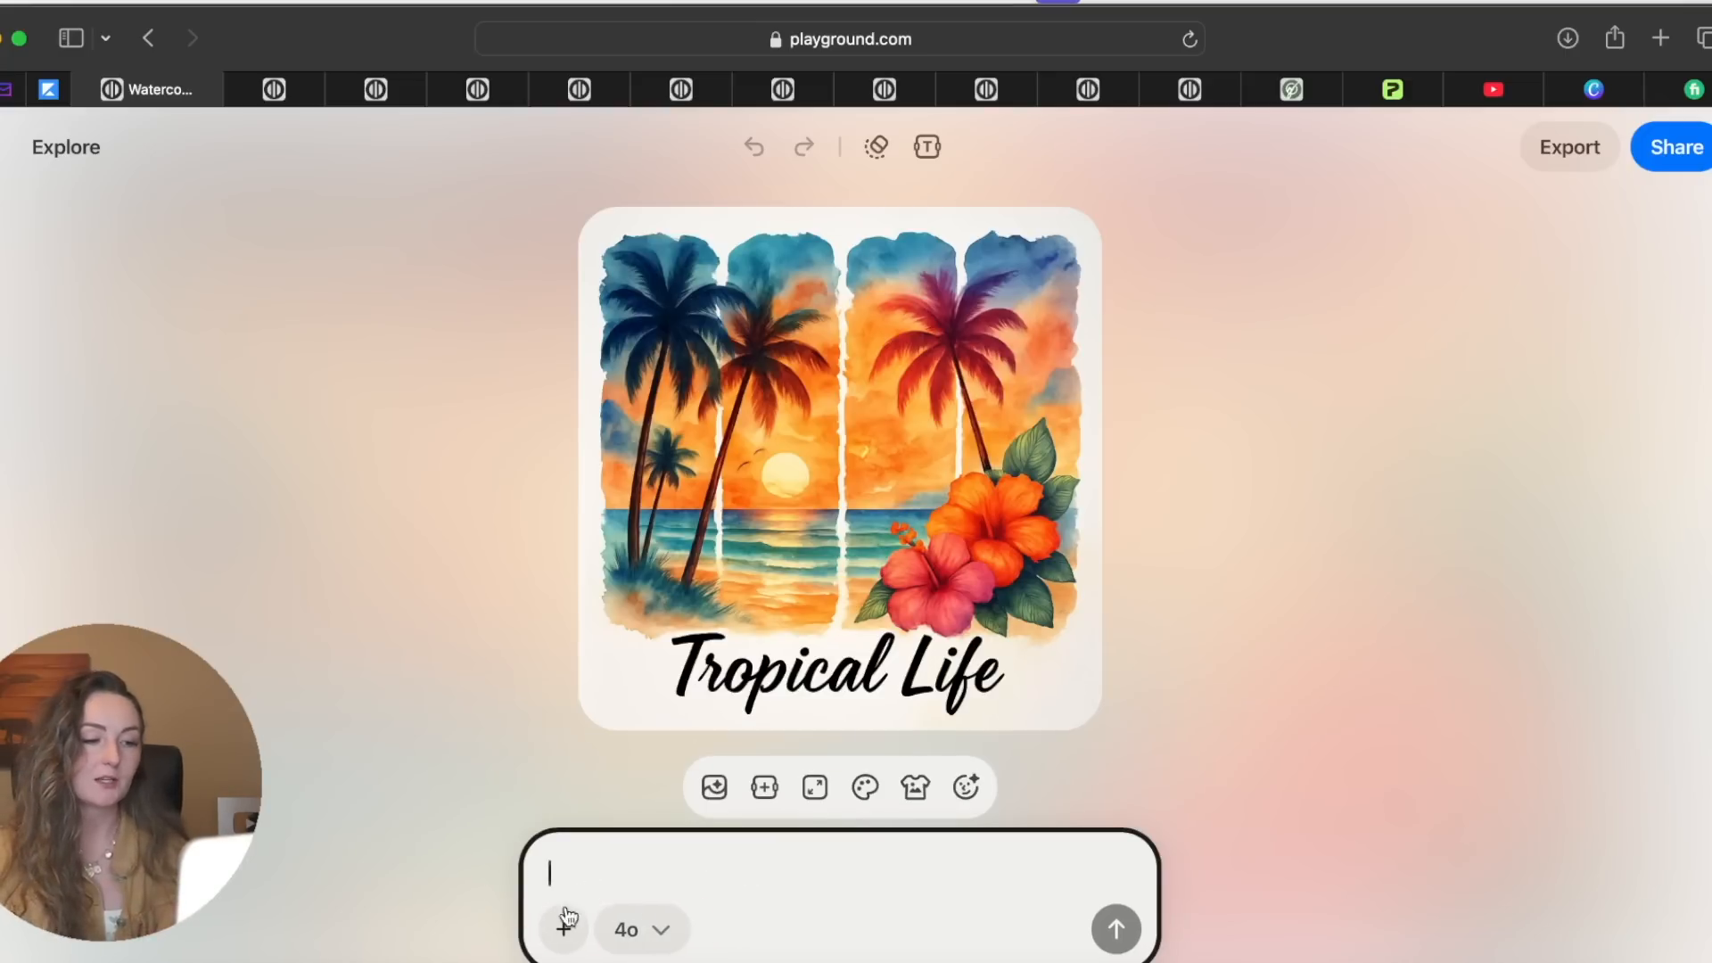
key(super+v)
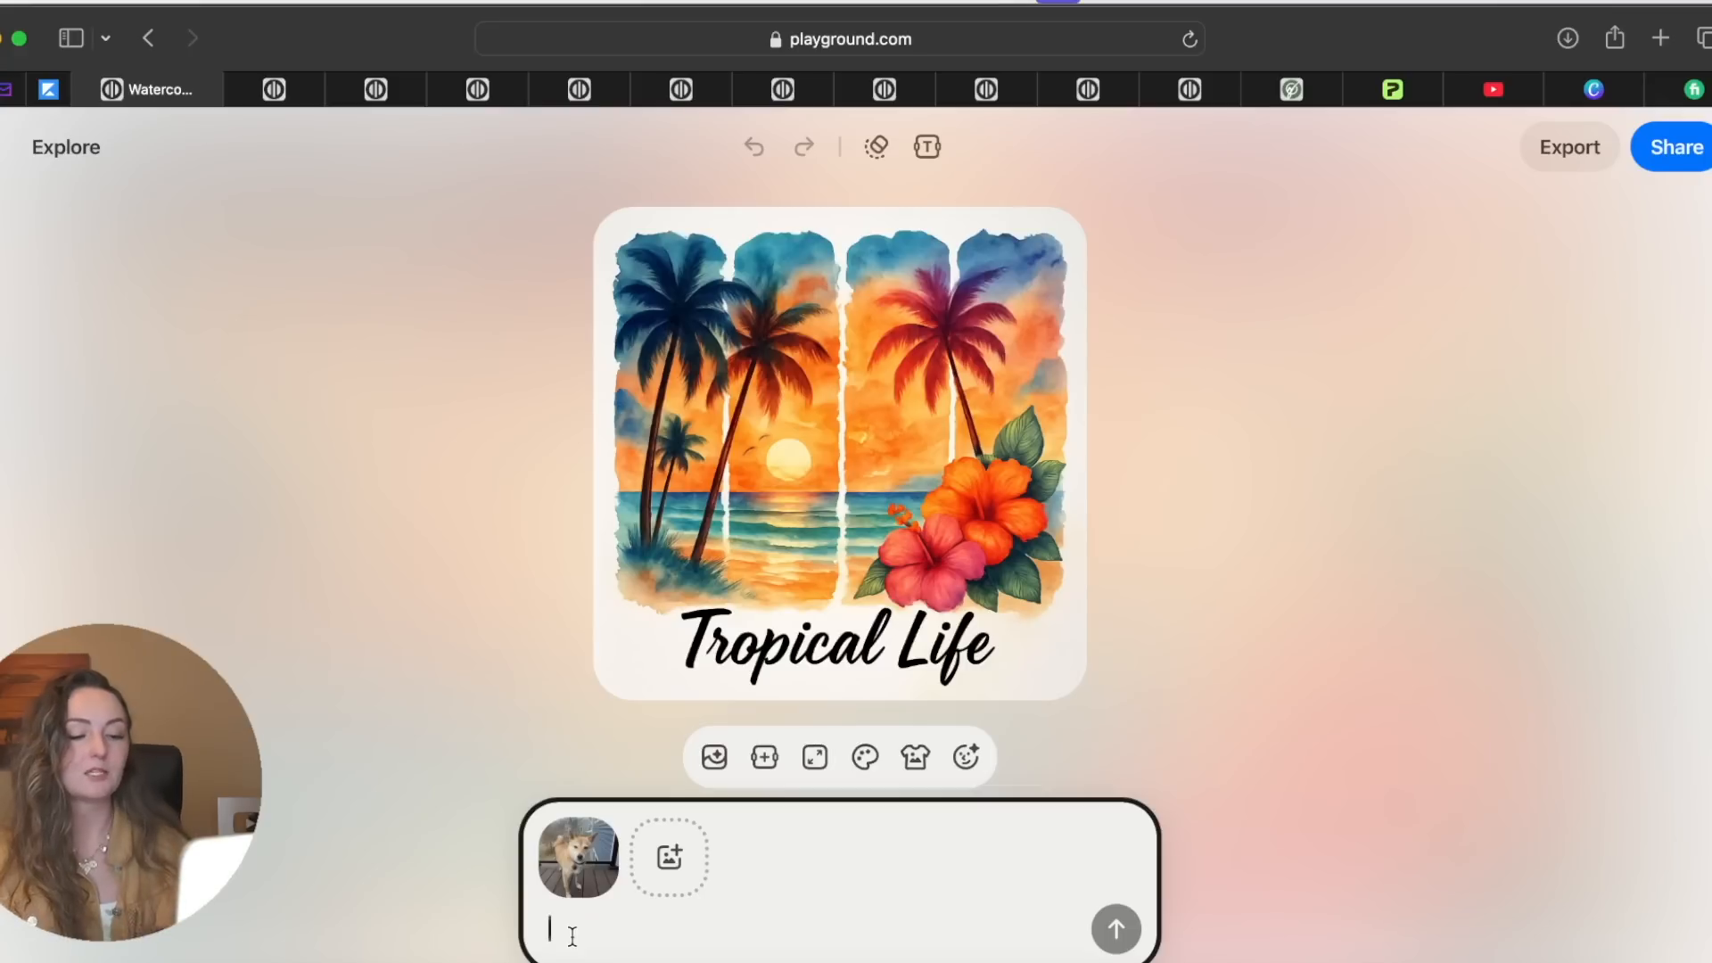
Write, copy and submit a prompt for this dog in the same watercolor style, nature-themed background, same 4 paint brush stroke sections, and the name "Pancakes" below
text(Create a picture of this dog in the same watercolor style as the photo with a more nature themed background but still keep it in the same 4 paint brush stroke sections and put the name "Pancakes" below.)
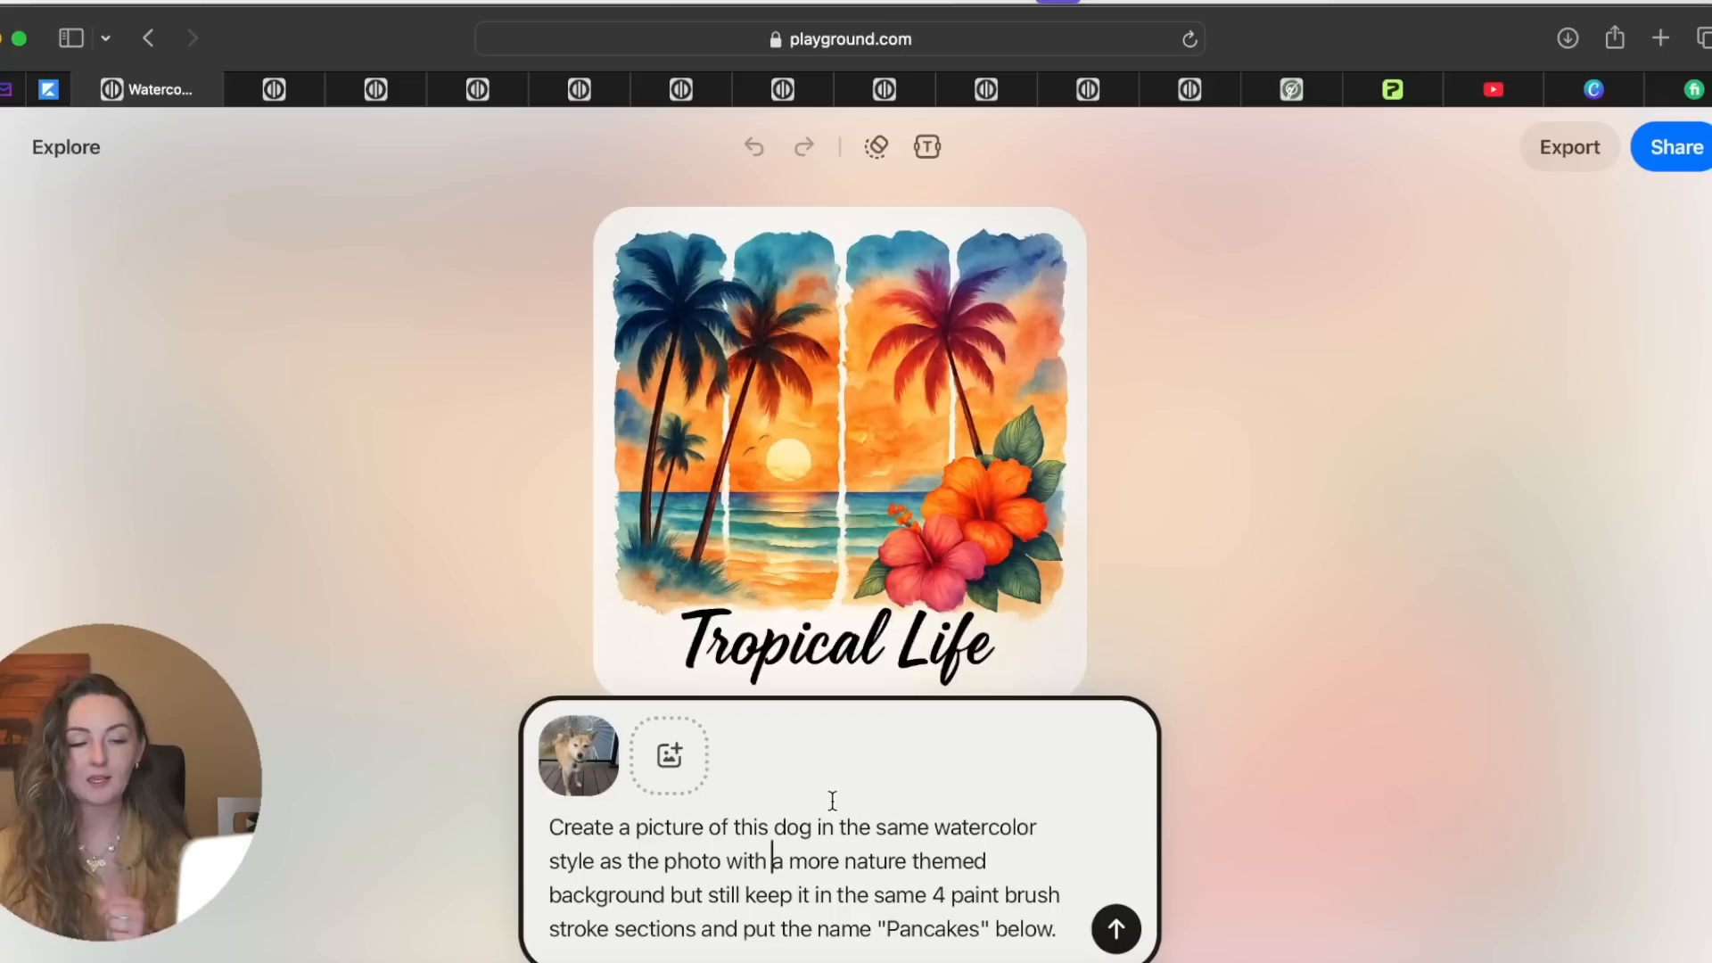
click(1068, 933)
drag(1067, 933, 552, 820)
key(super+c)
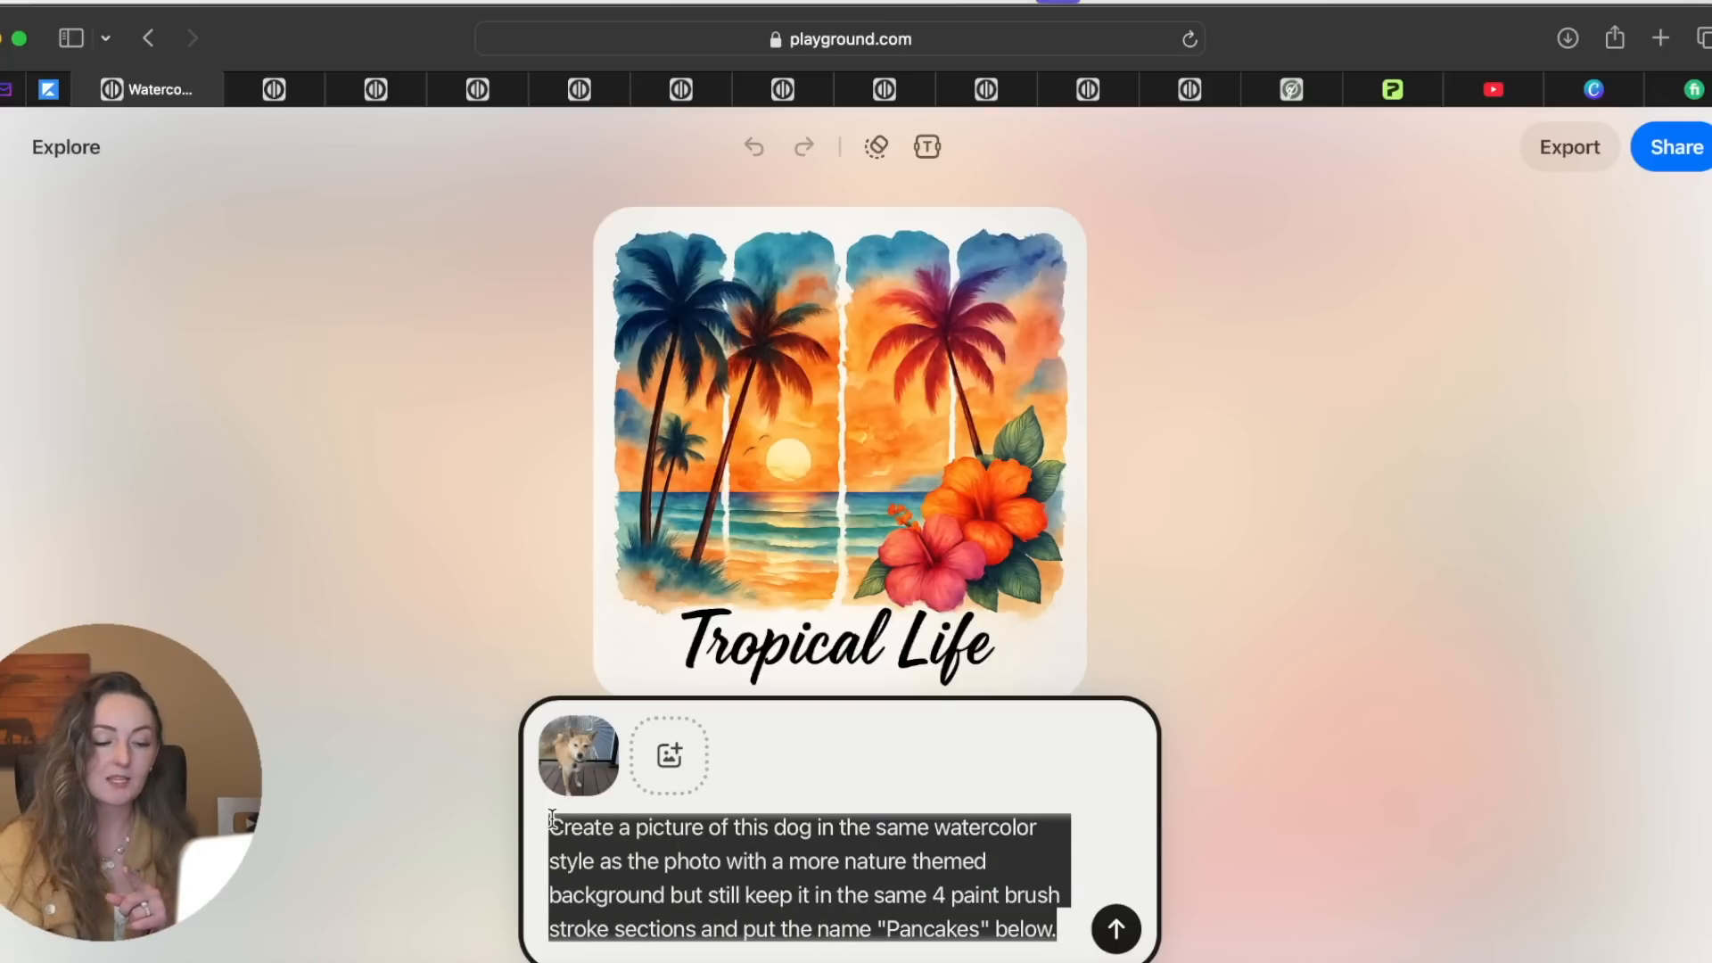
click(1116, 928)
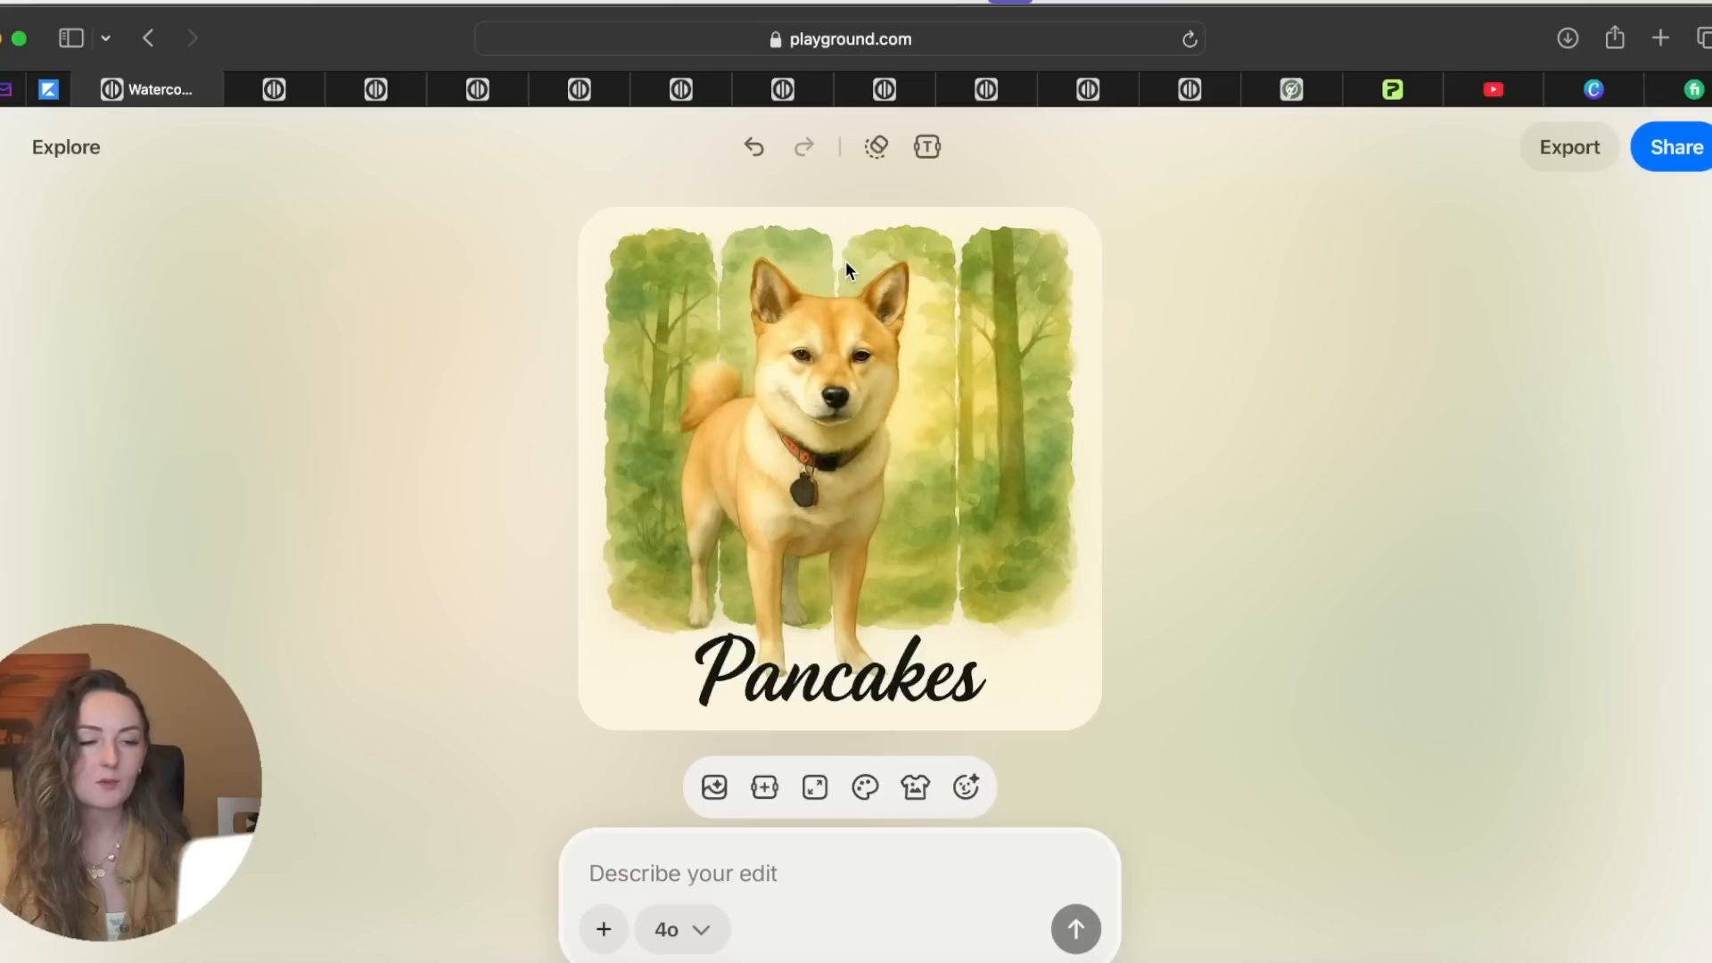
Undo the generated dog image and generate another version from the Tropical Life design with the copied prompt
click(750, 151)
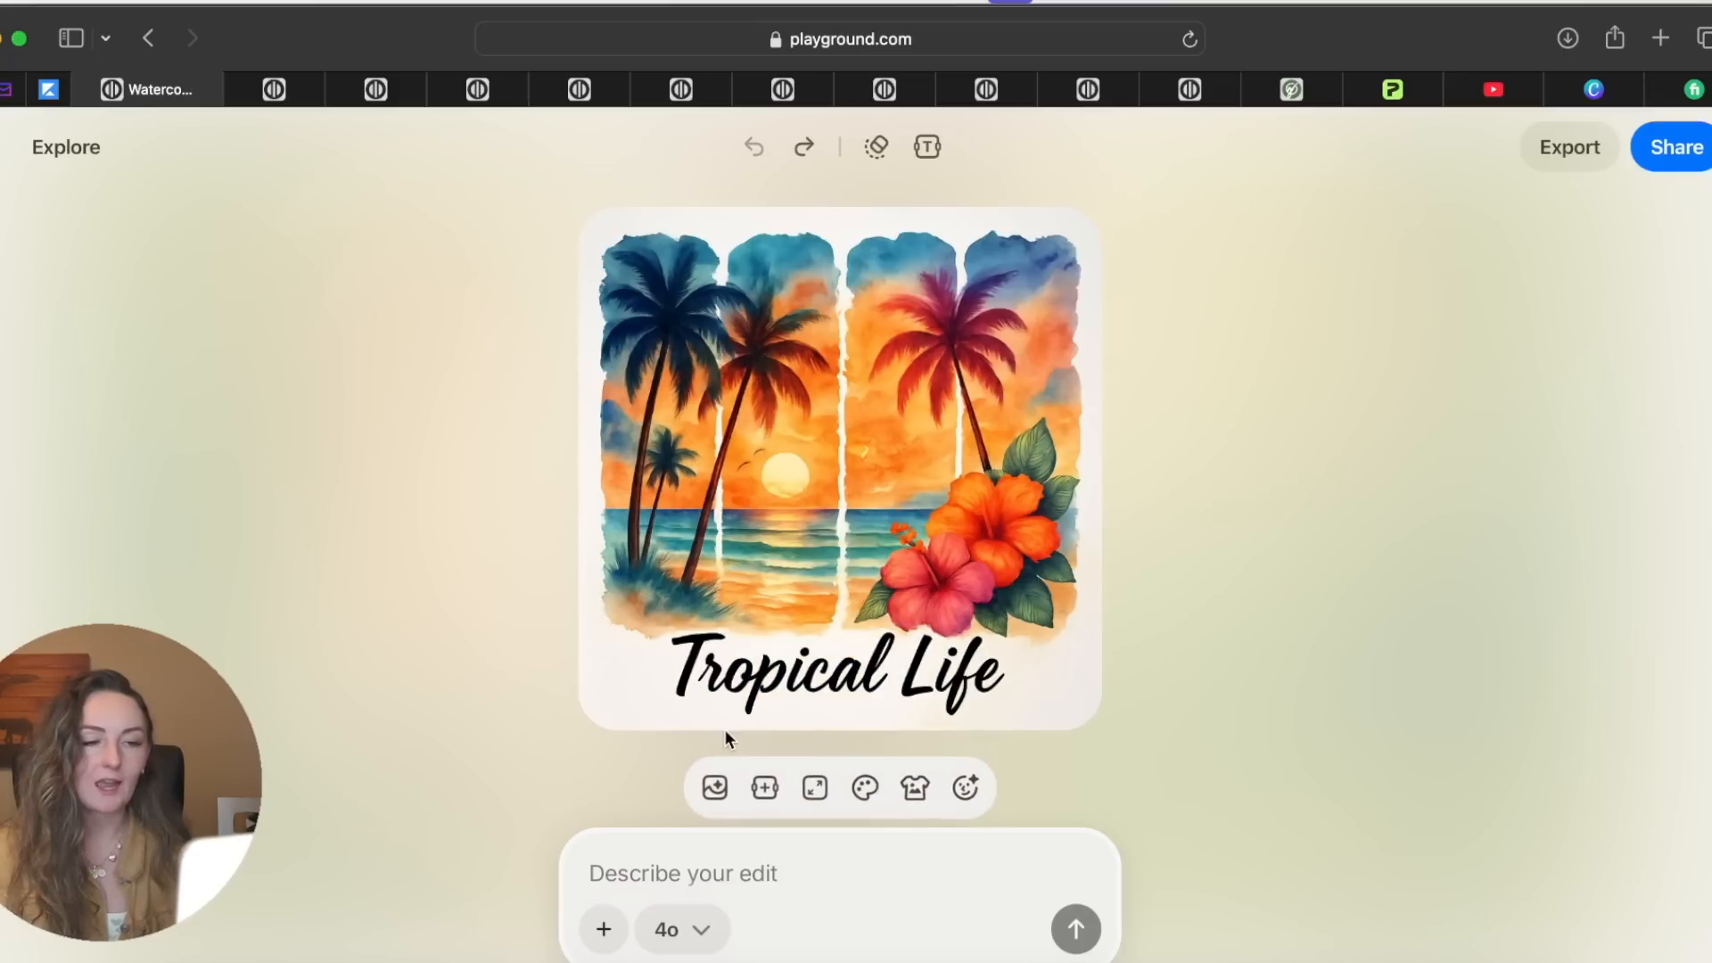
click(654, 857)
key(super+v)
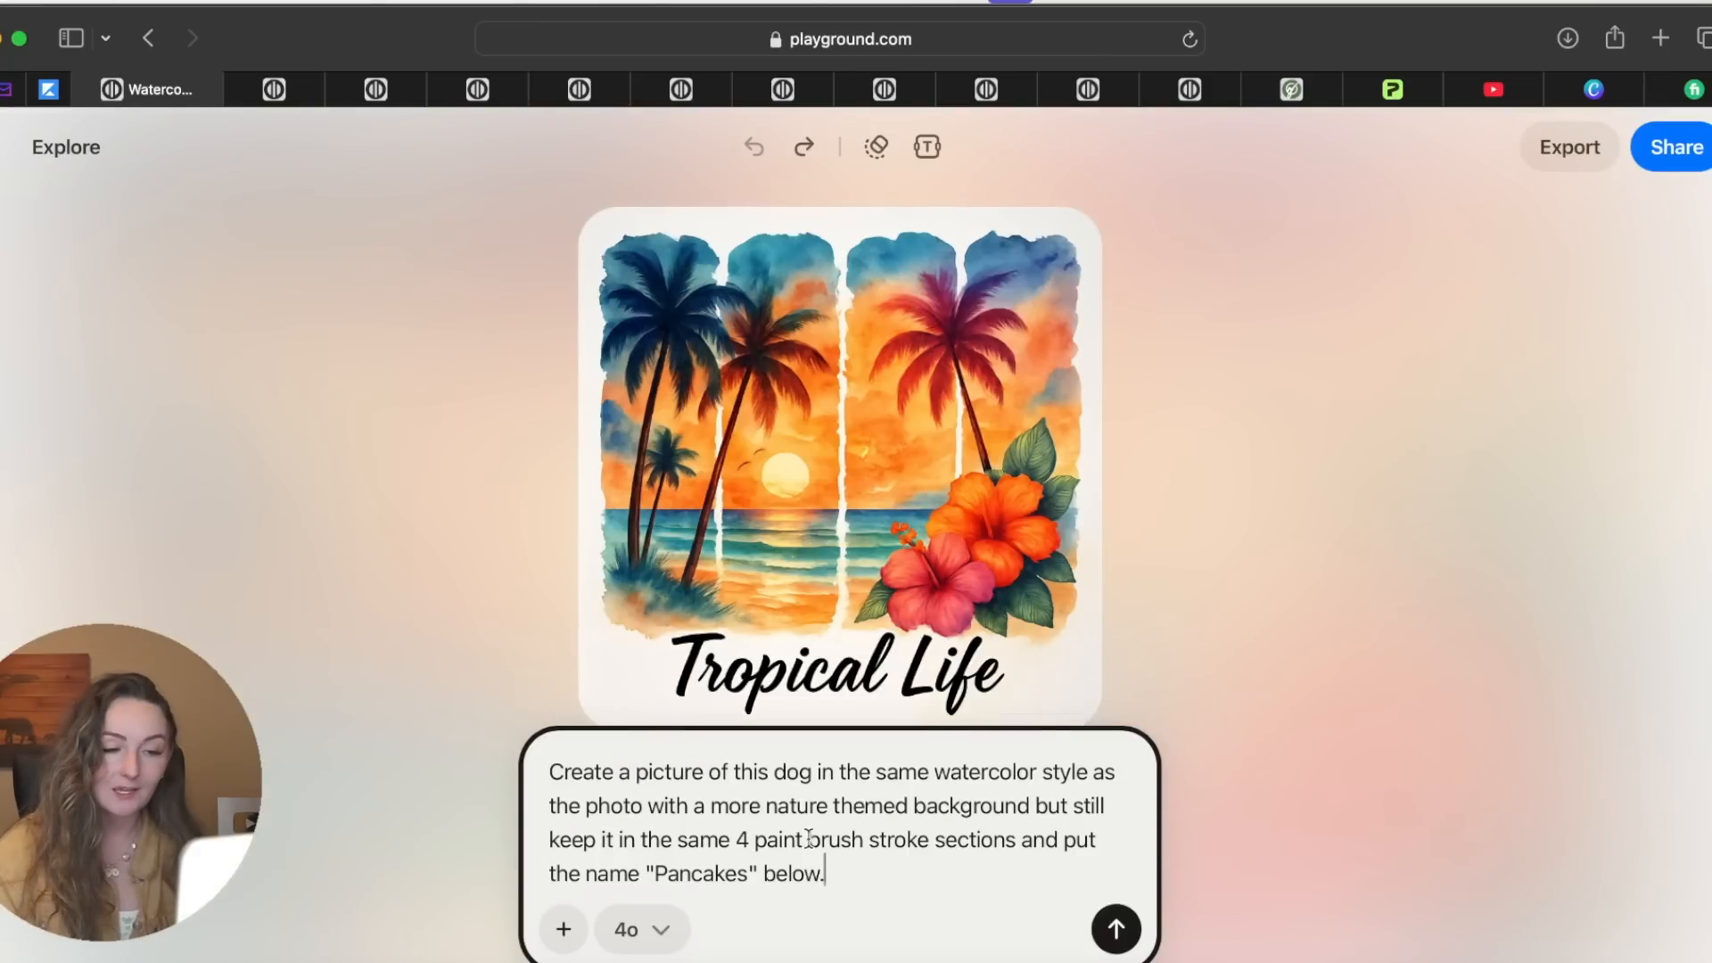
key(Return)
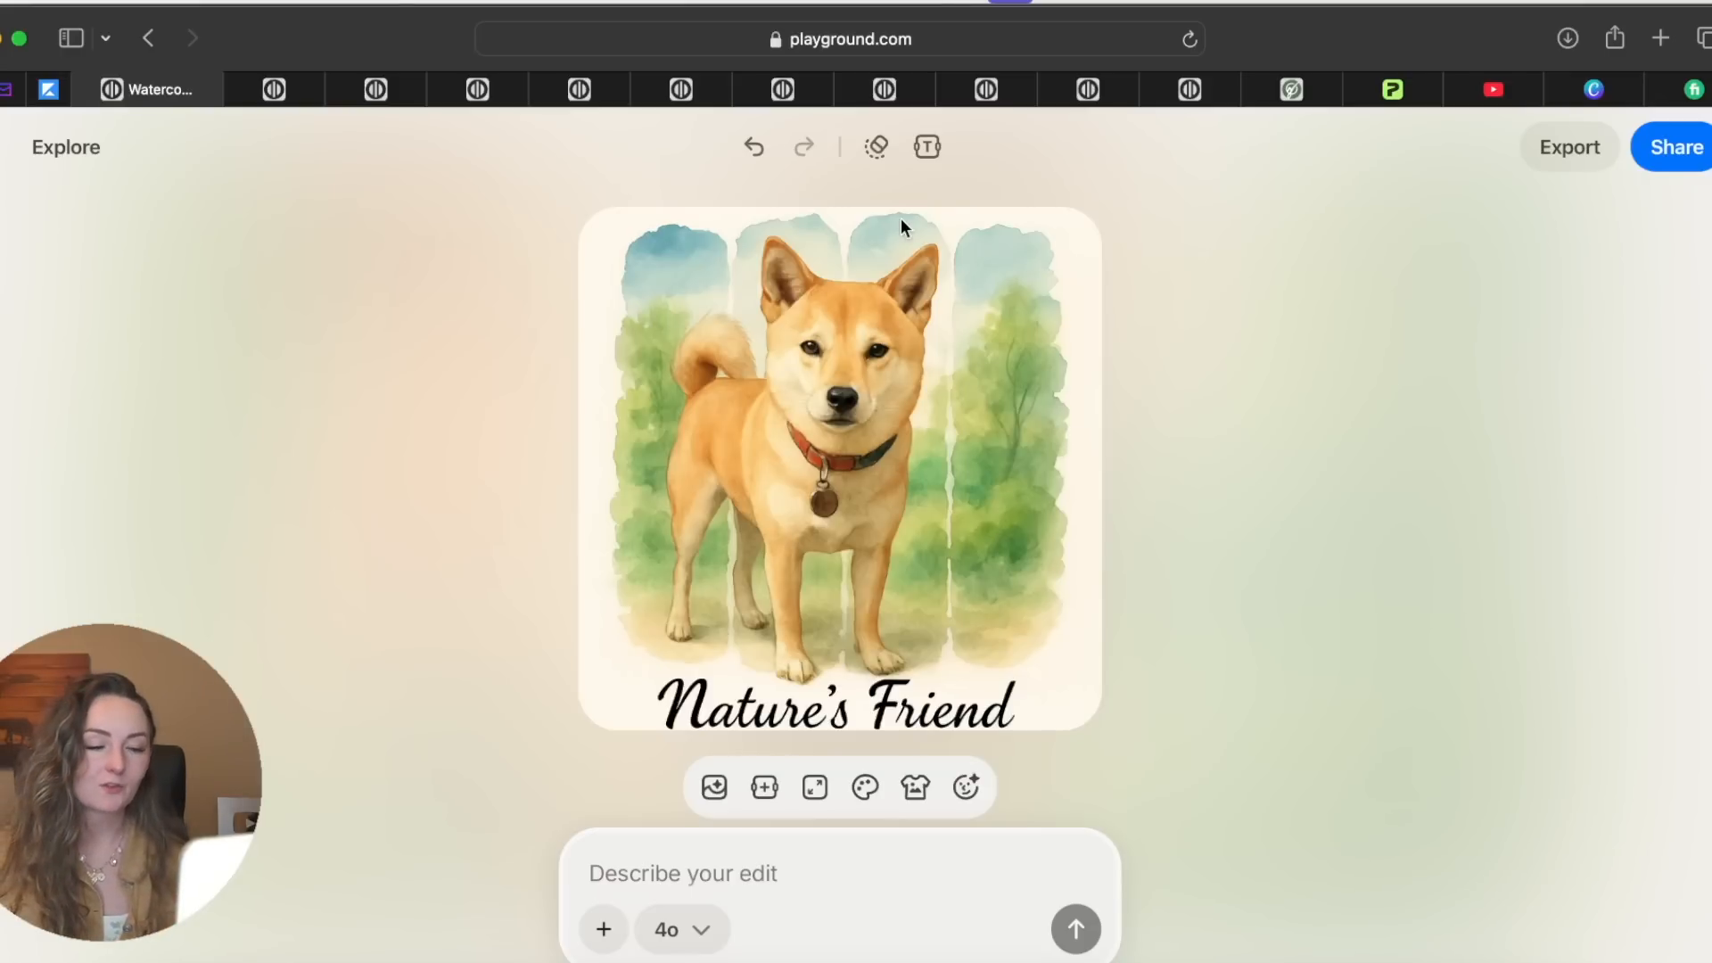
Remove the "Nature's Friend" lettering below the dog with Object Erase
click(877, 147)
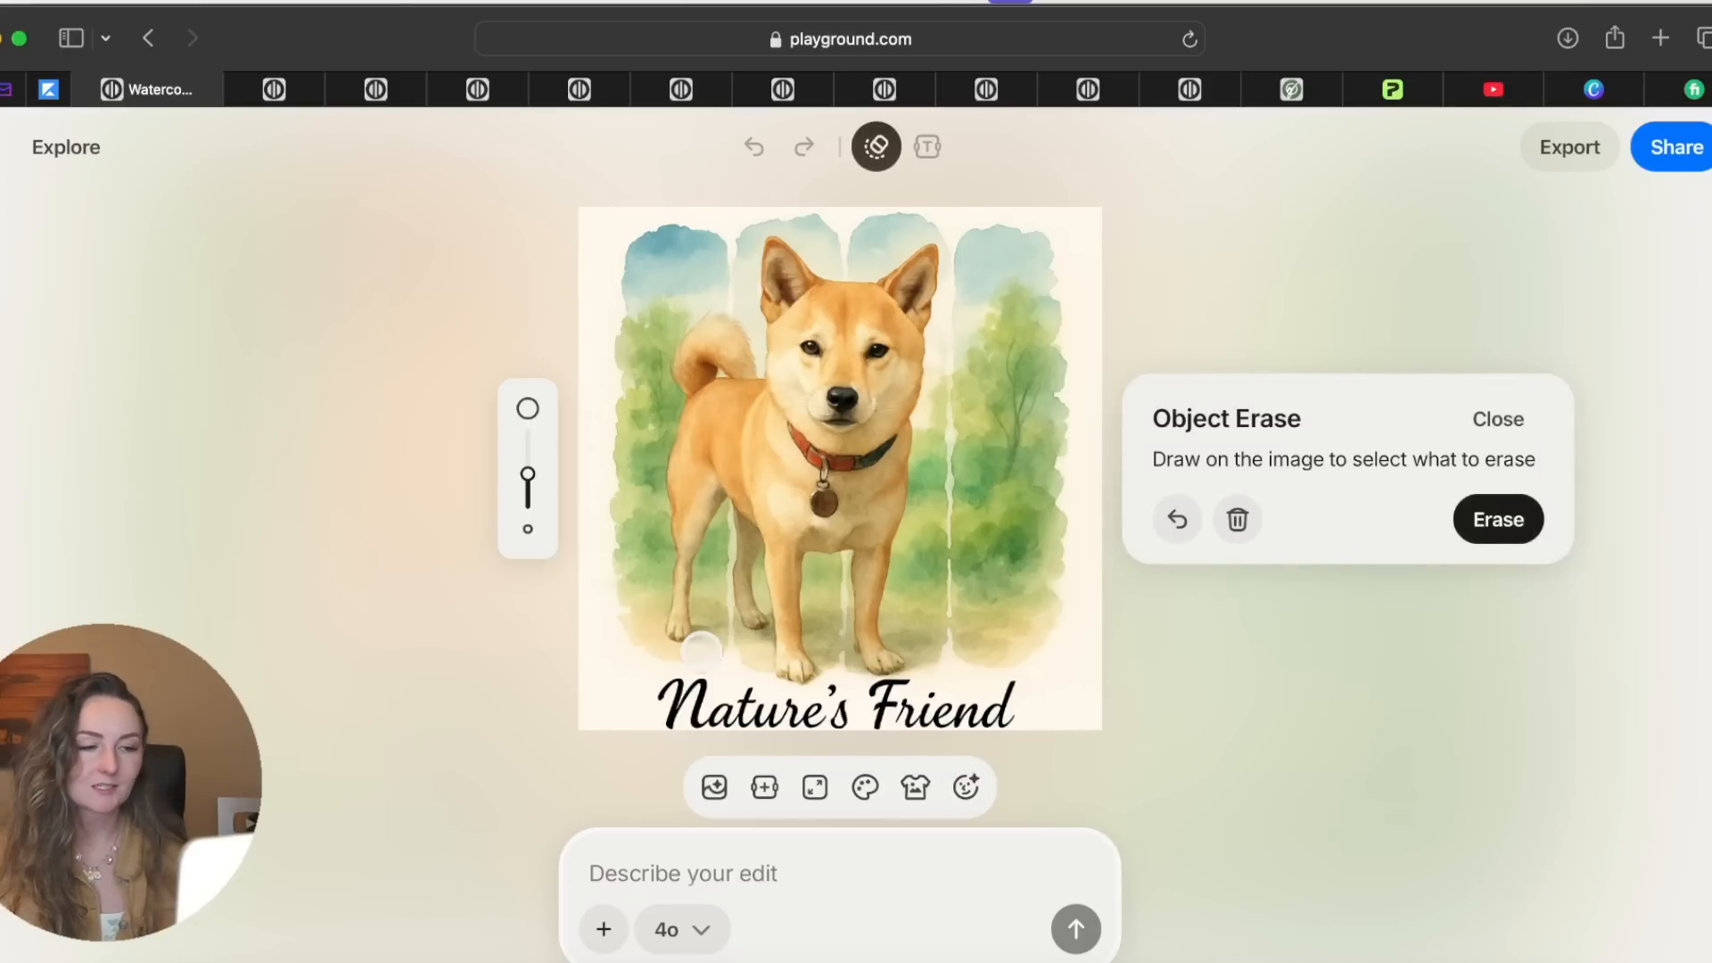
mouse_move(671, 692)
mouse_down()
mouse_move(831, 717)
mouse_move(831, 698)
mouse_move(853, 714)
mouse_move(905, 691)
mouse_move(883, 720)
mouse_move(1004, 726)
mouse_up()
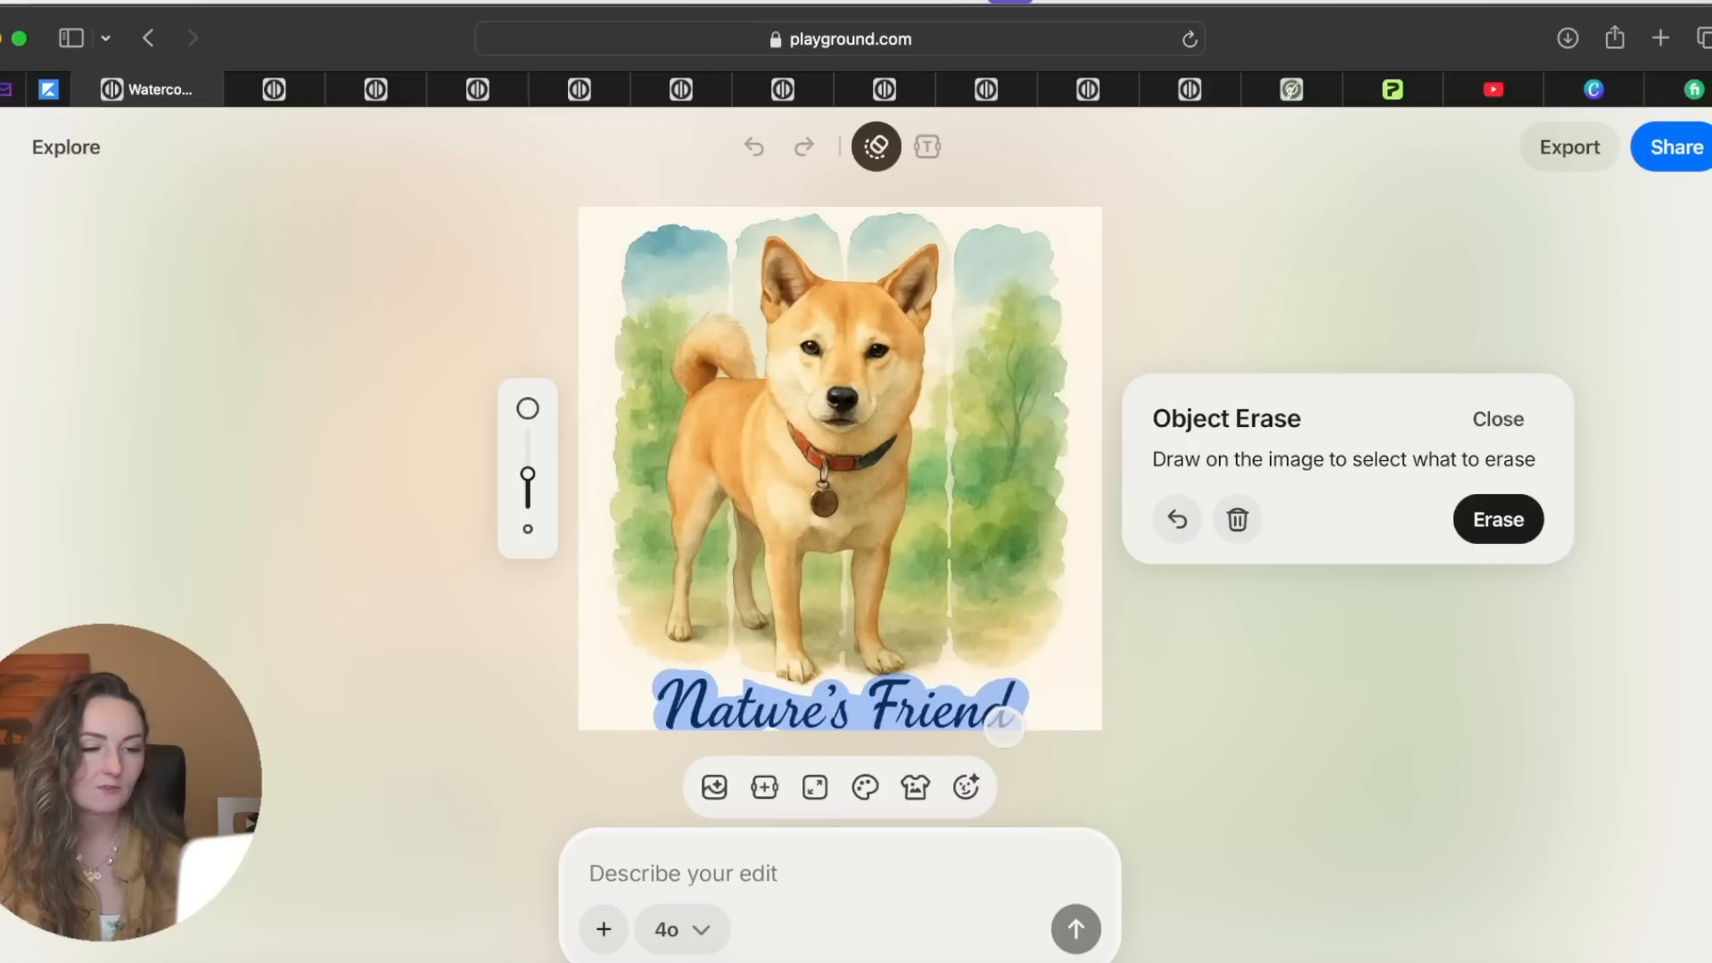
click(1500, 524)
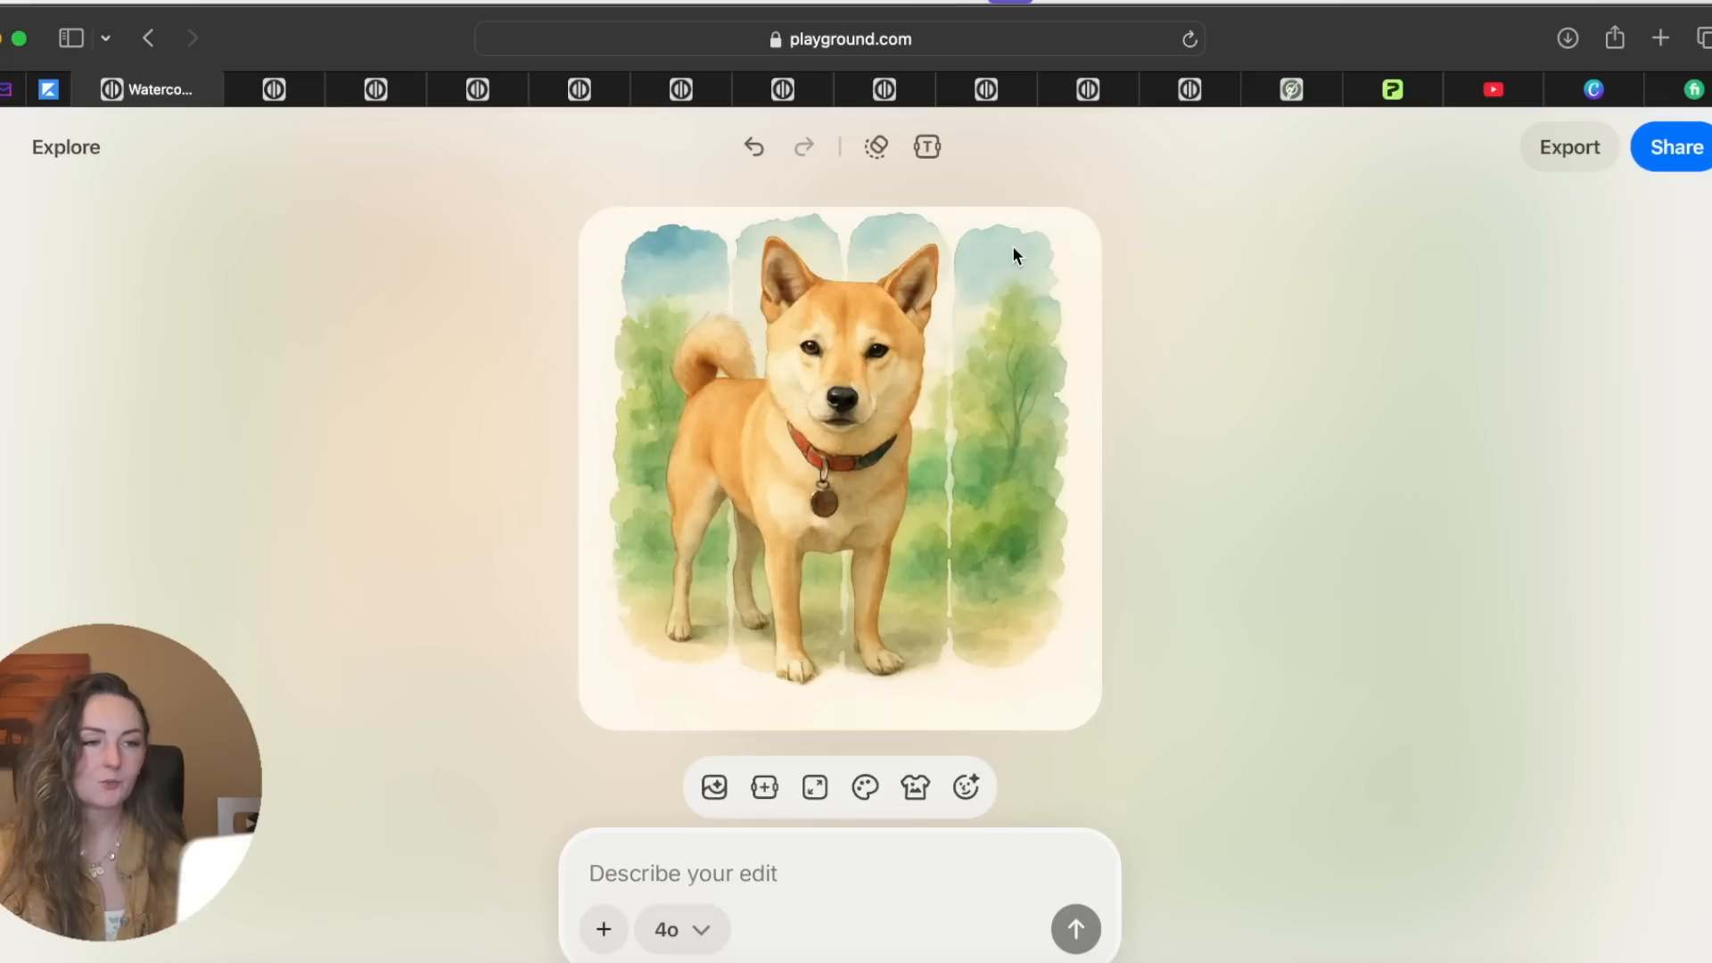
Add the text "Pancakes" to the dog image in a black script font
click(928, 146)
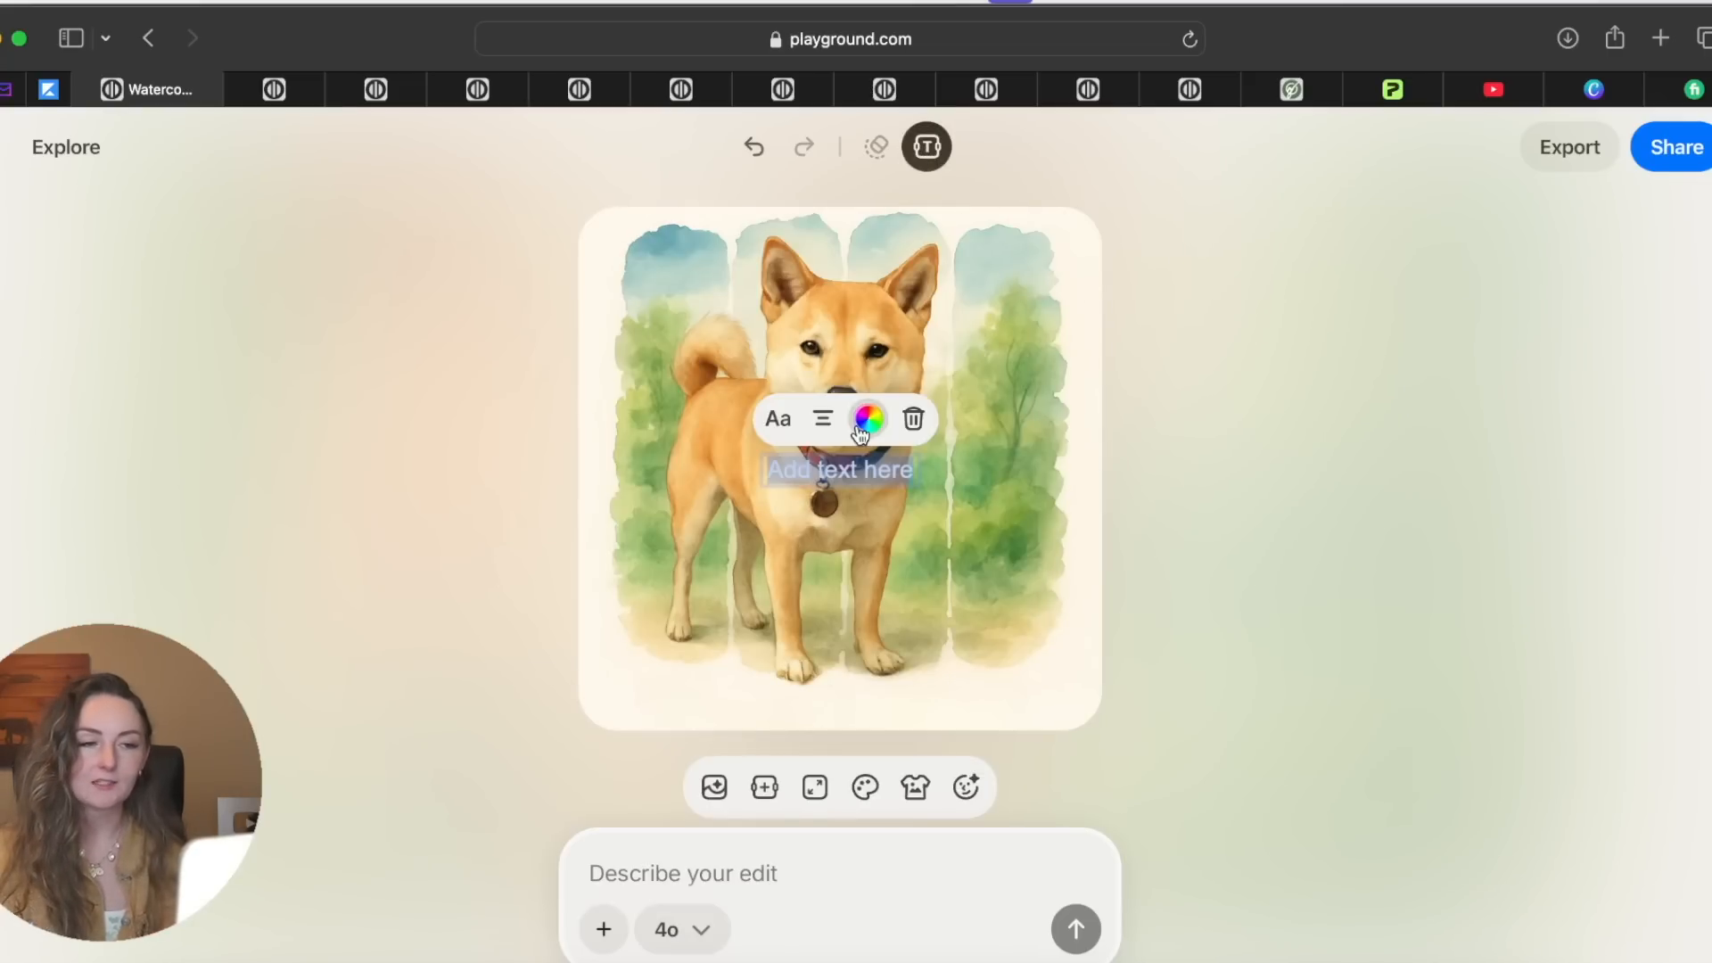
click(777, 418)
click(770, 578)
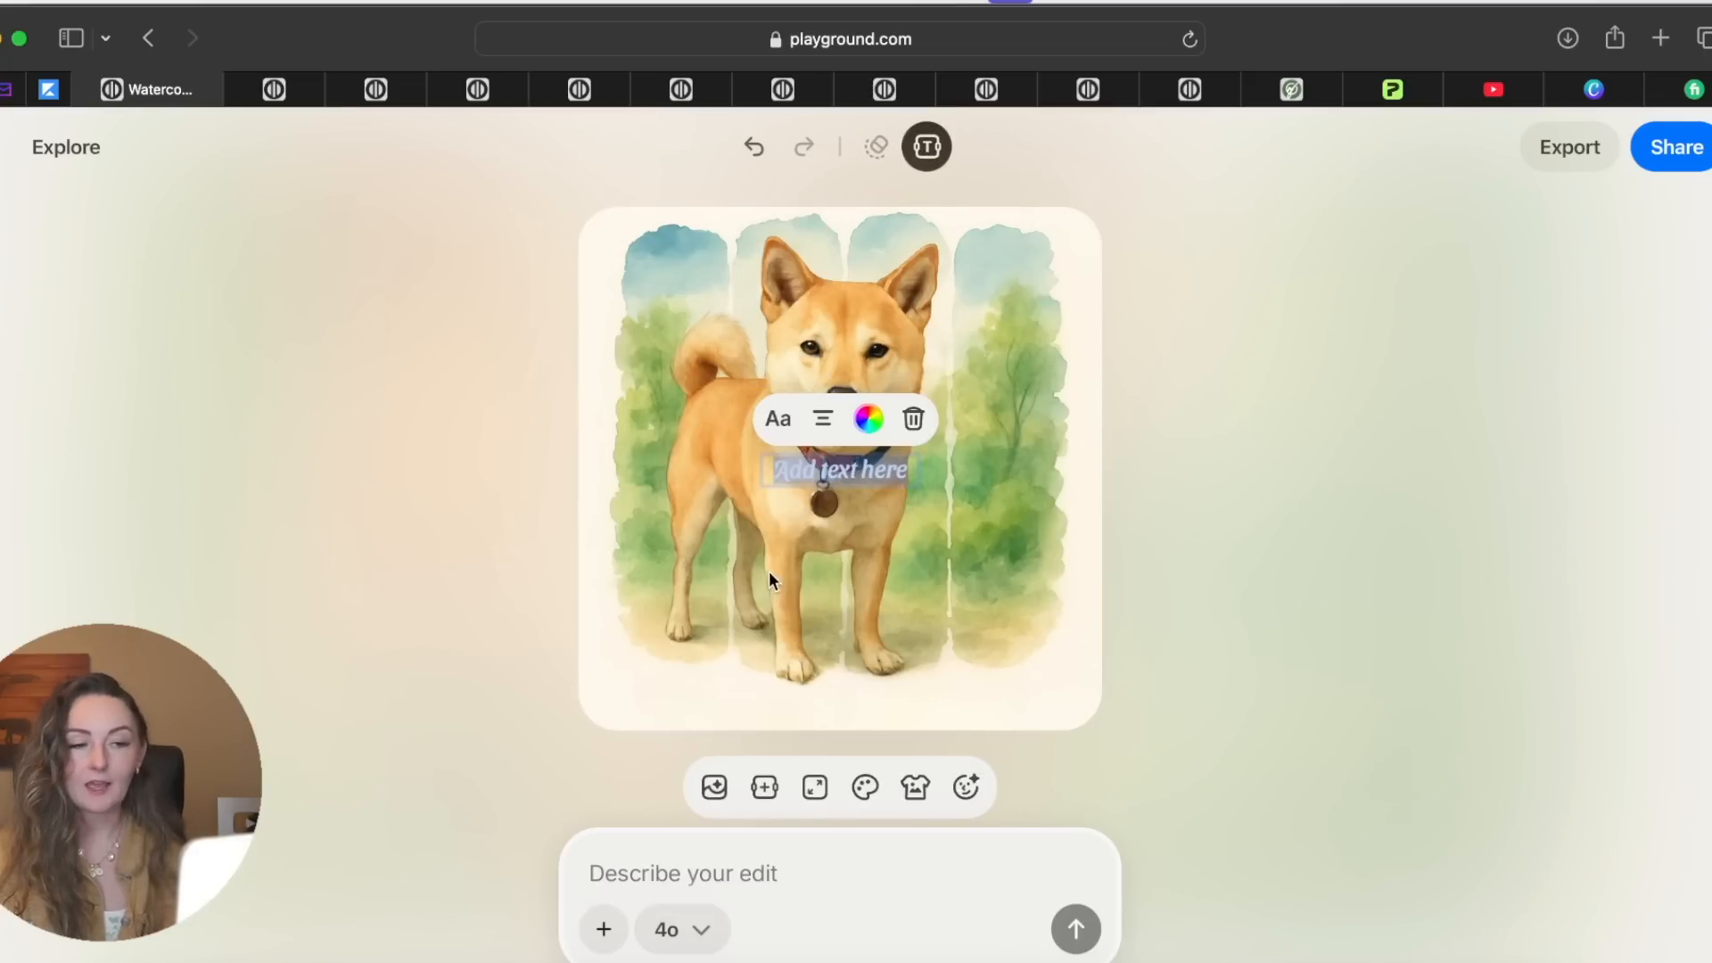
click(868, 419)
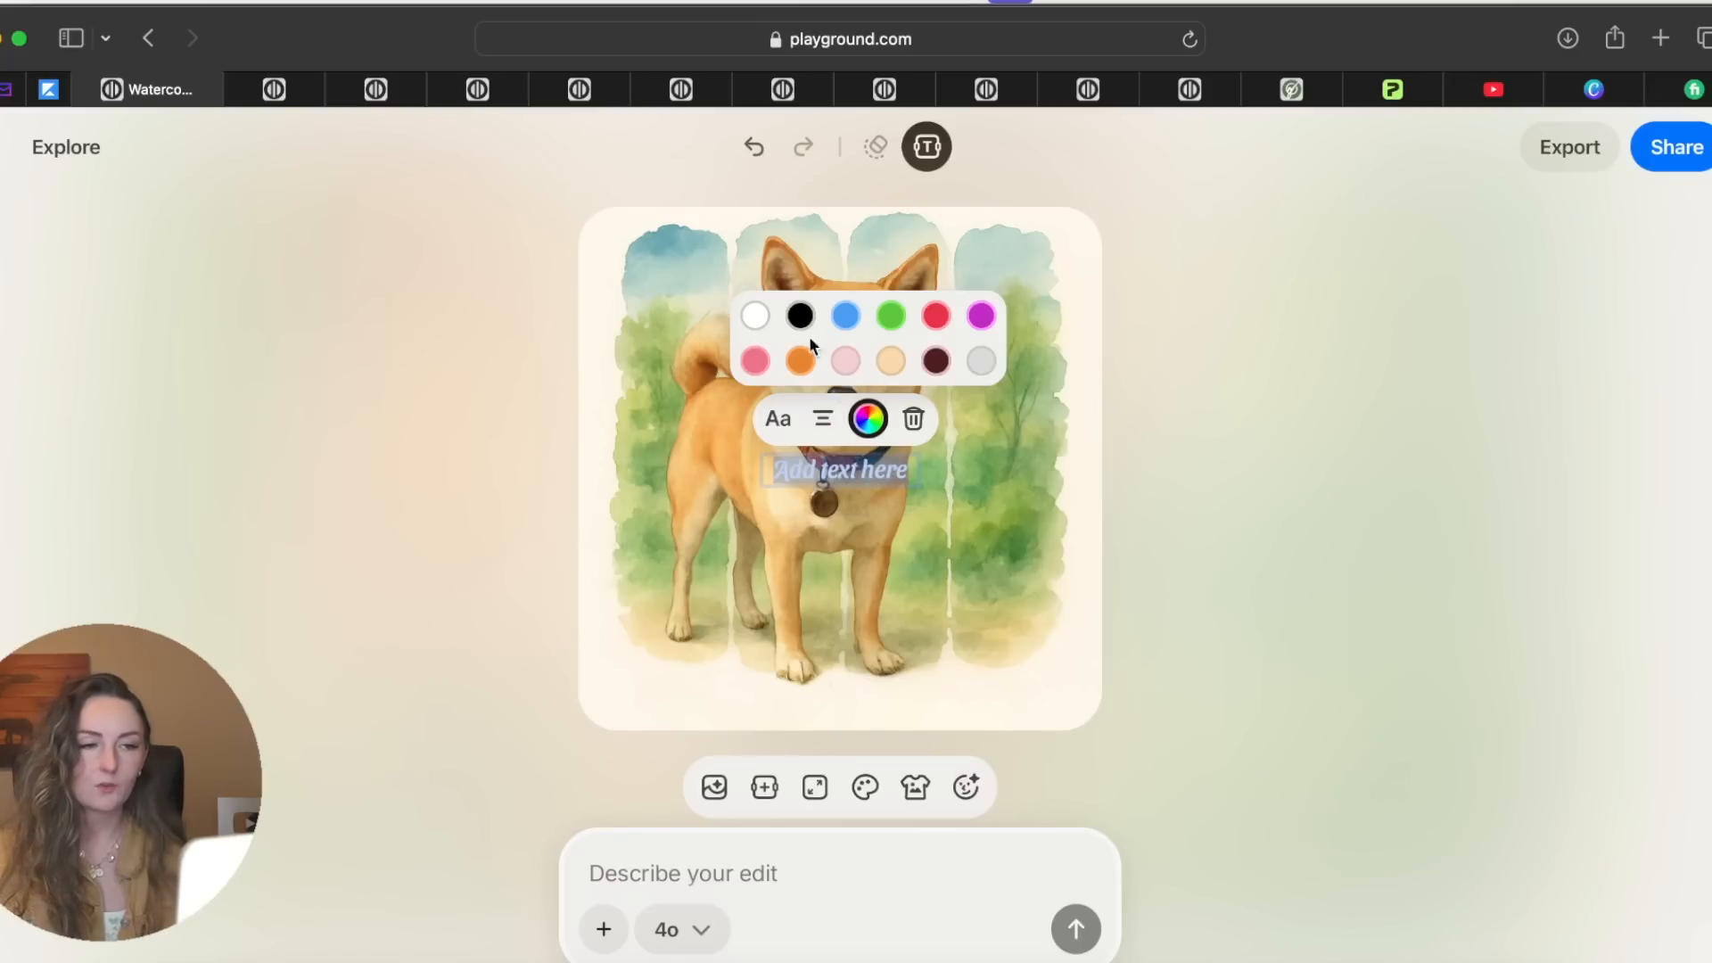
click(801, 317)
click(869, 418)
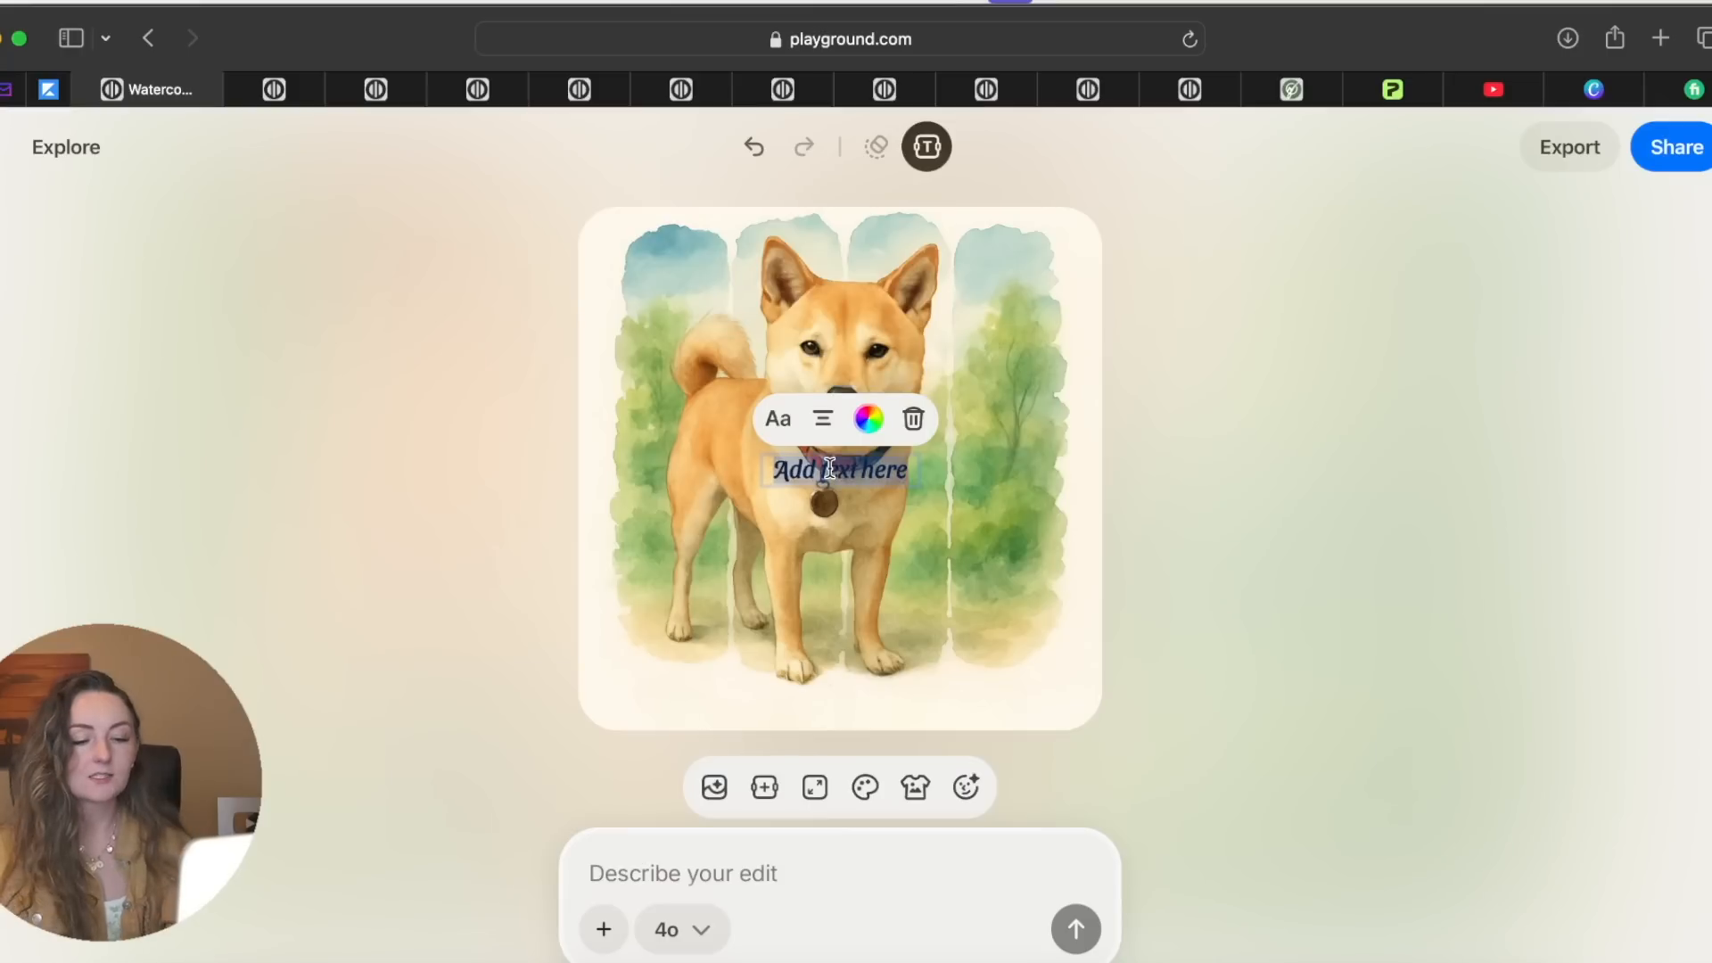
text(Pancakes)
click(844, 553)
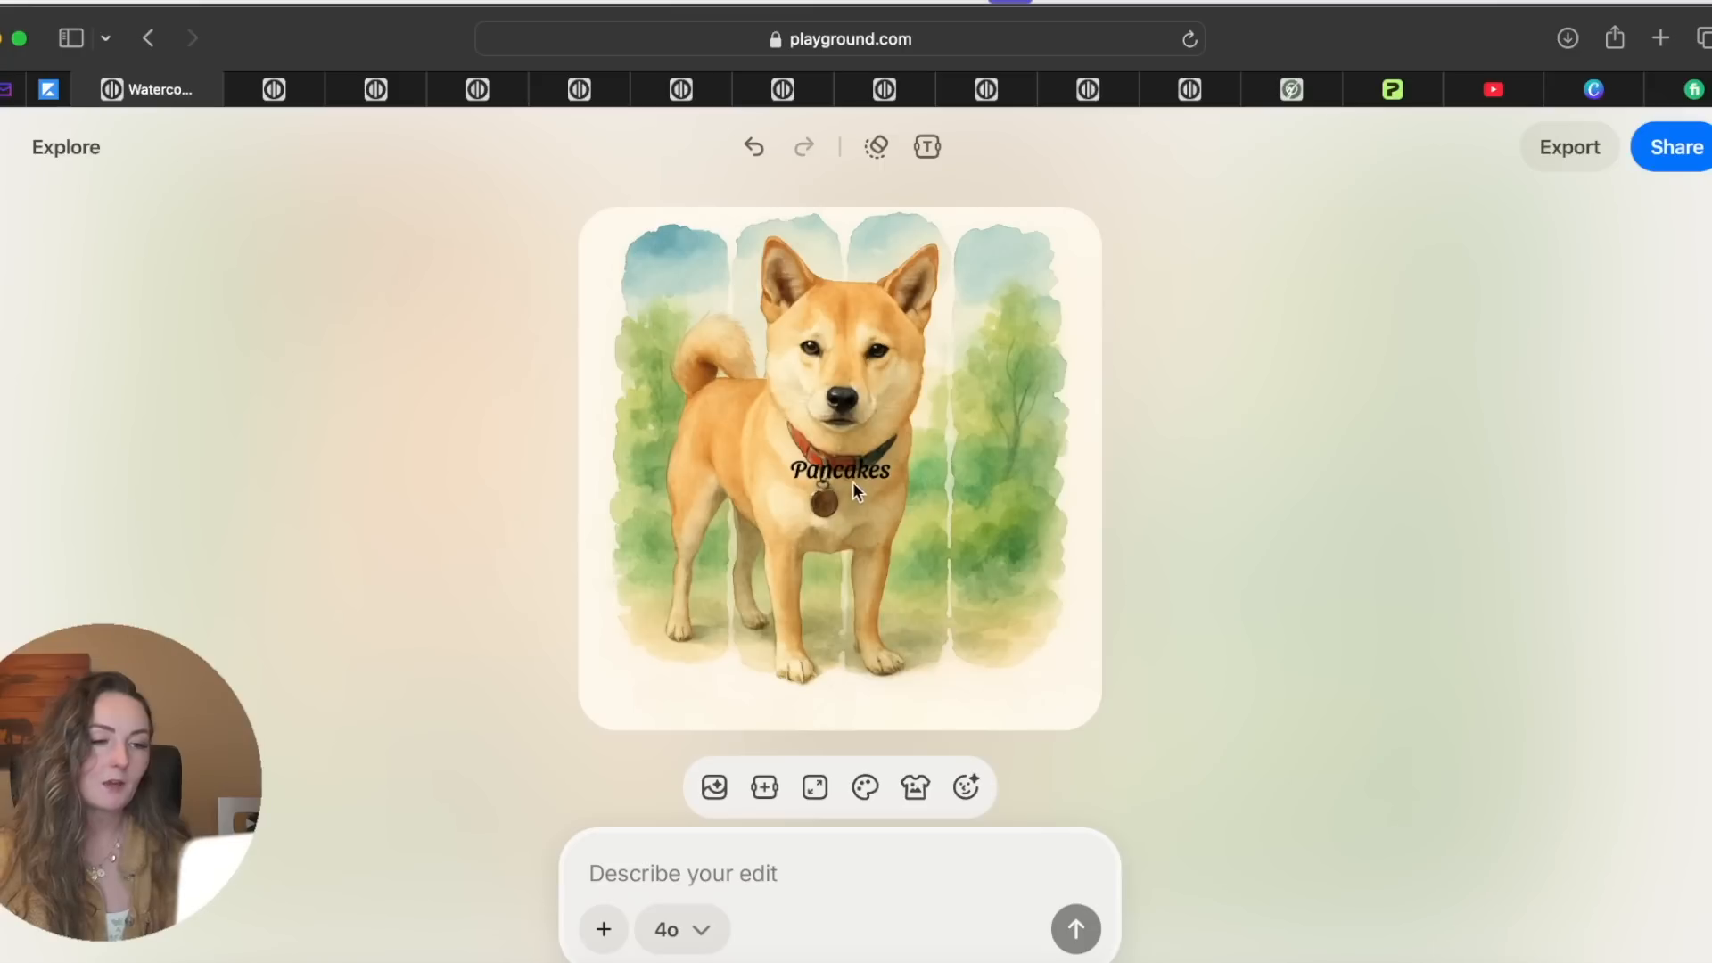
Move the "Pancakes" text below the dog's feet, enlarge it and center it under the watercolor illustration
drag(853, 481, 614, 660)
click(970, 704)
drag(789, 697, 868, 707)
click(1021, 695)
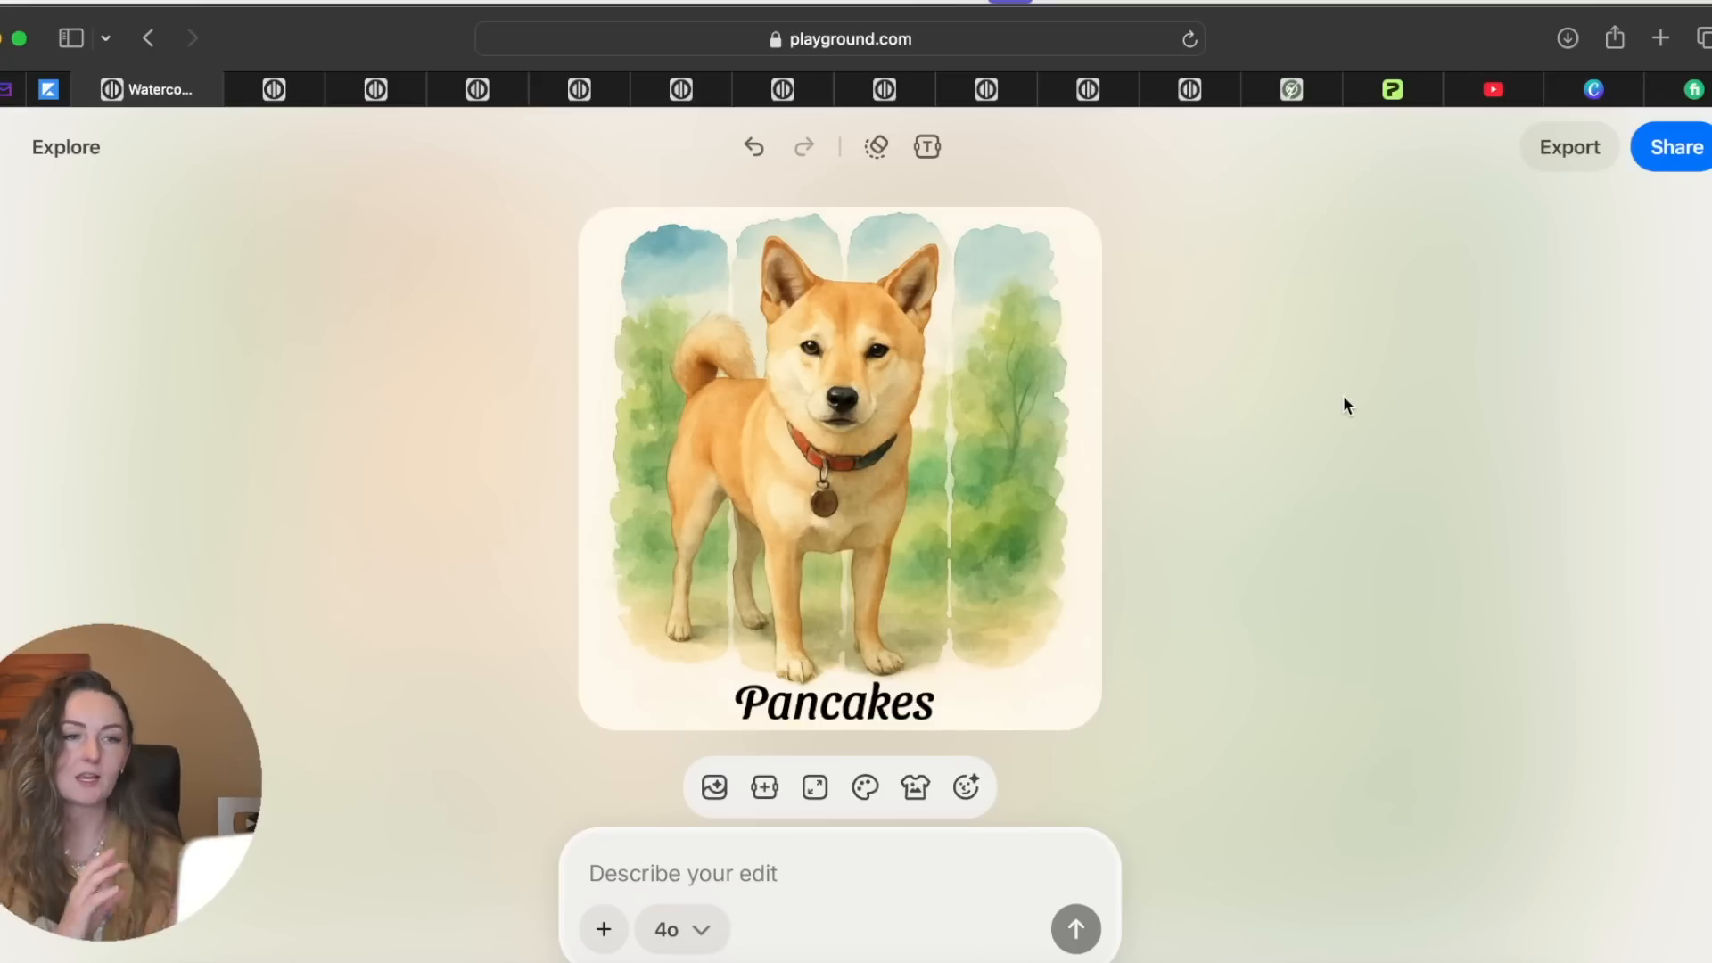
Try exporting the Pancakes design with the combined Upscale + Remove background action
click(1570, 148)
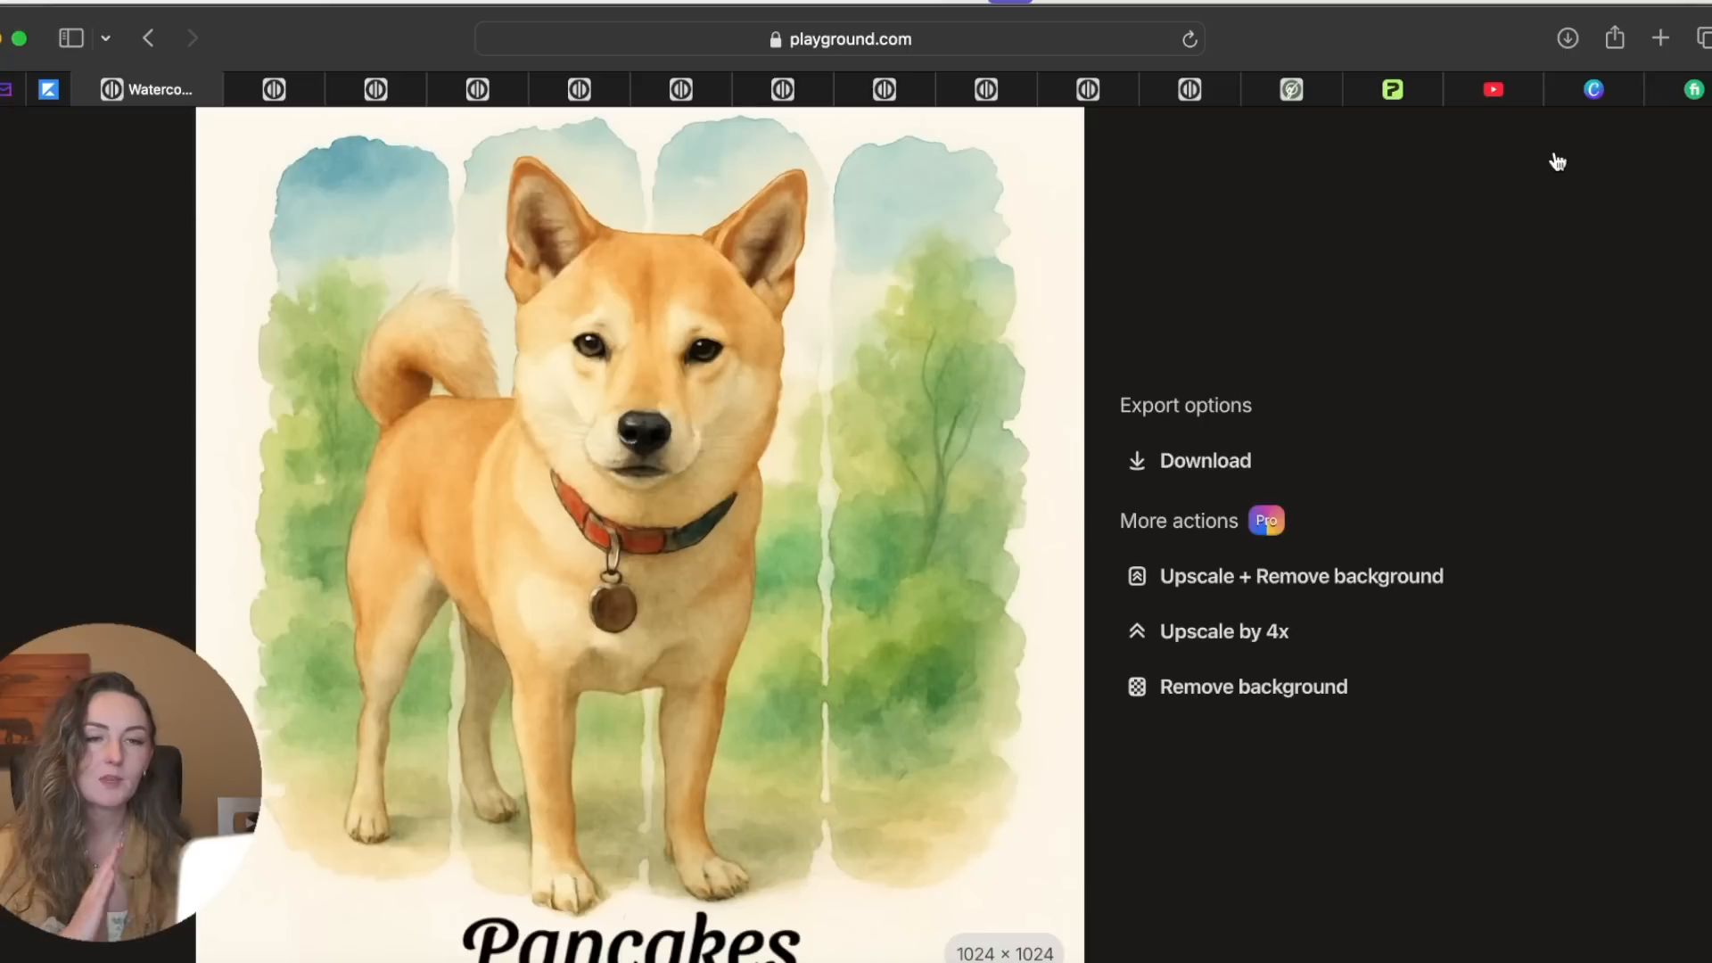
click(1394, 580)
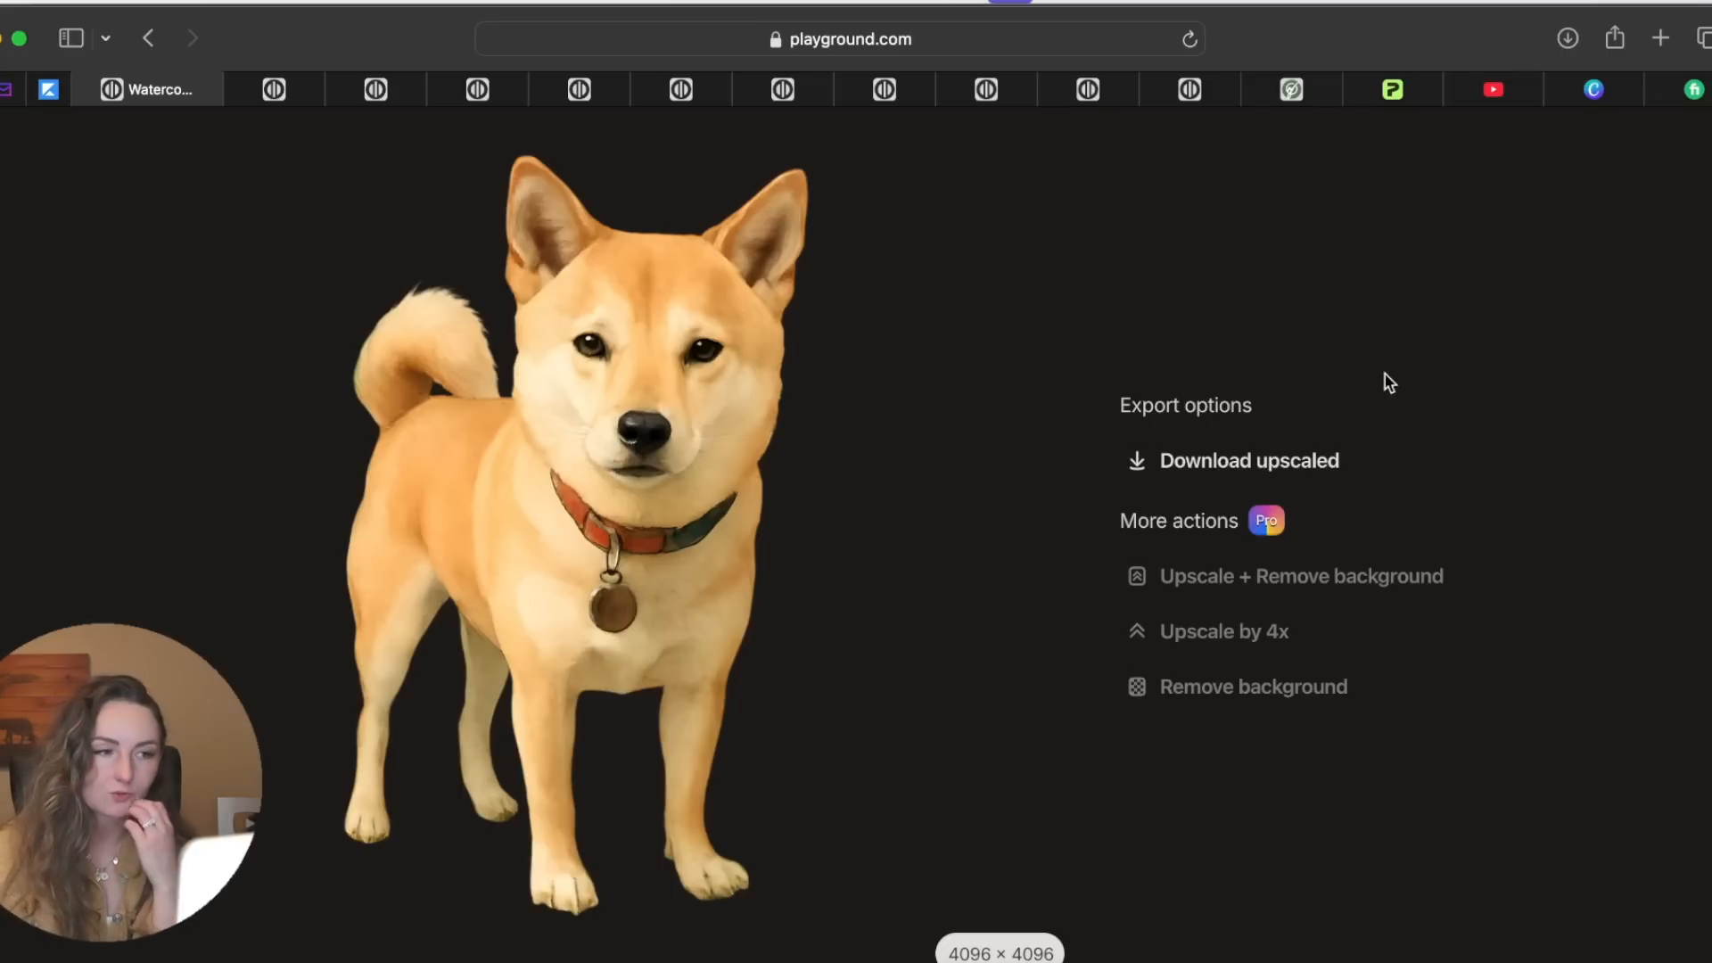
click(20, 173)
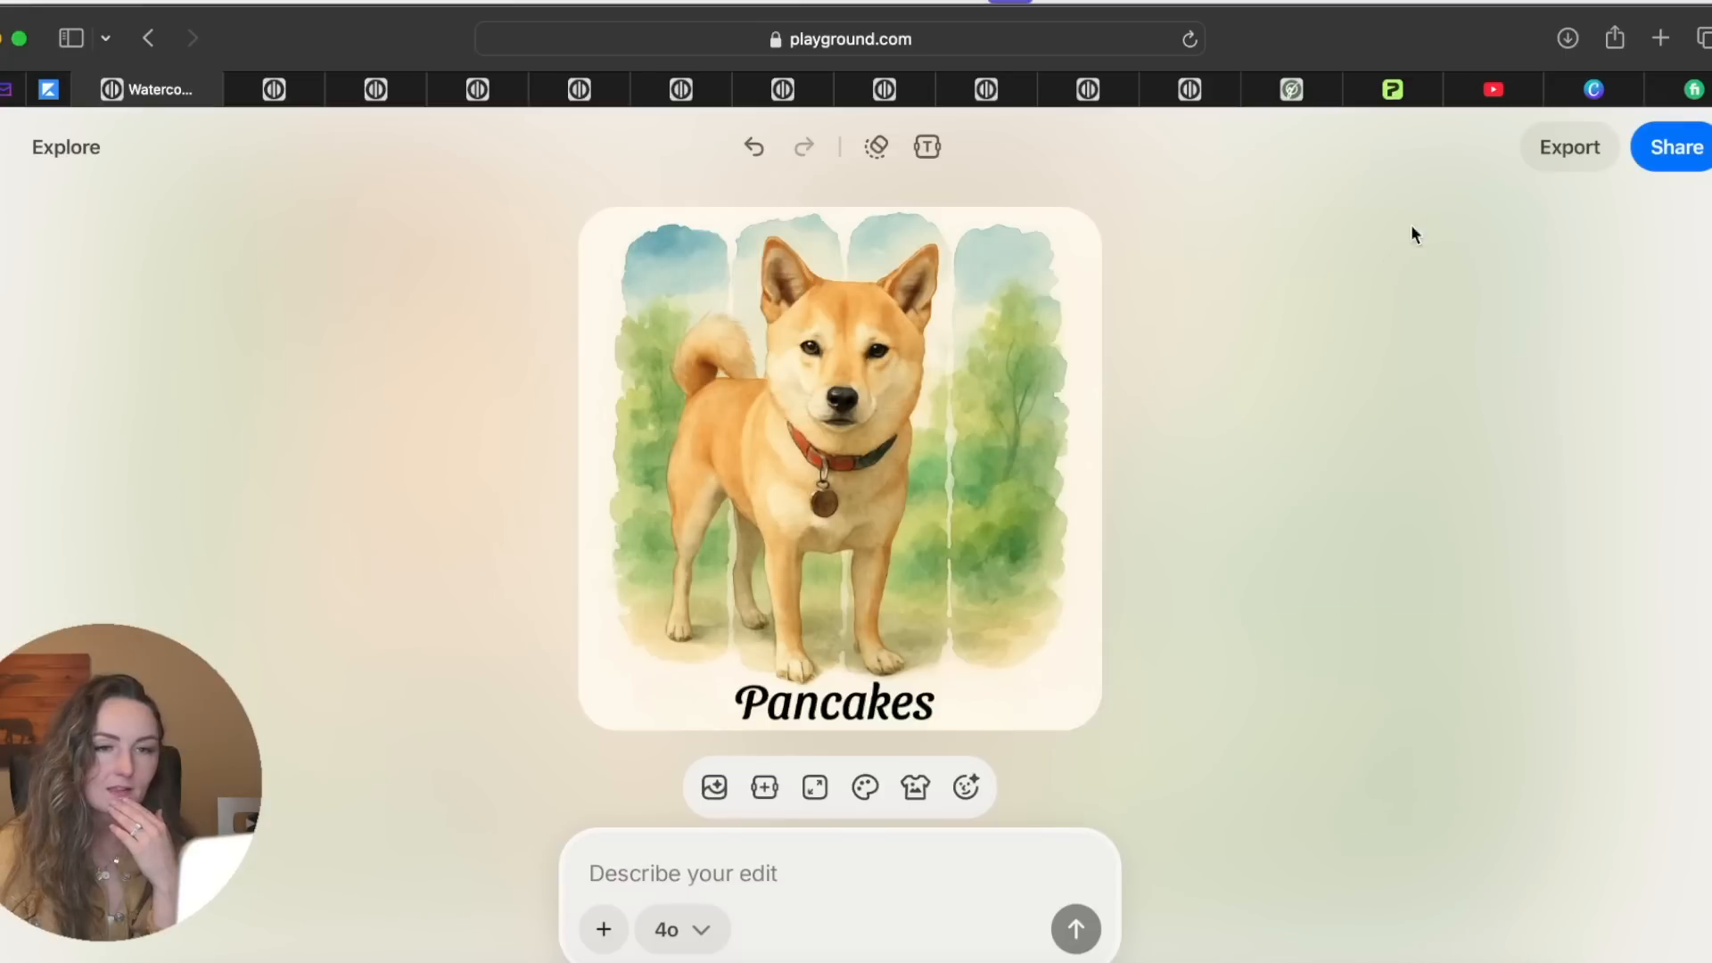
Upscale the Pancakes design by 4x, remove its background with the result that keeps the brush strokes, and download the upscaled image
click(1569, 148)
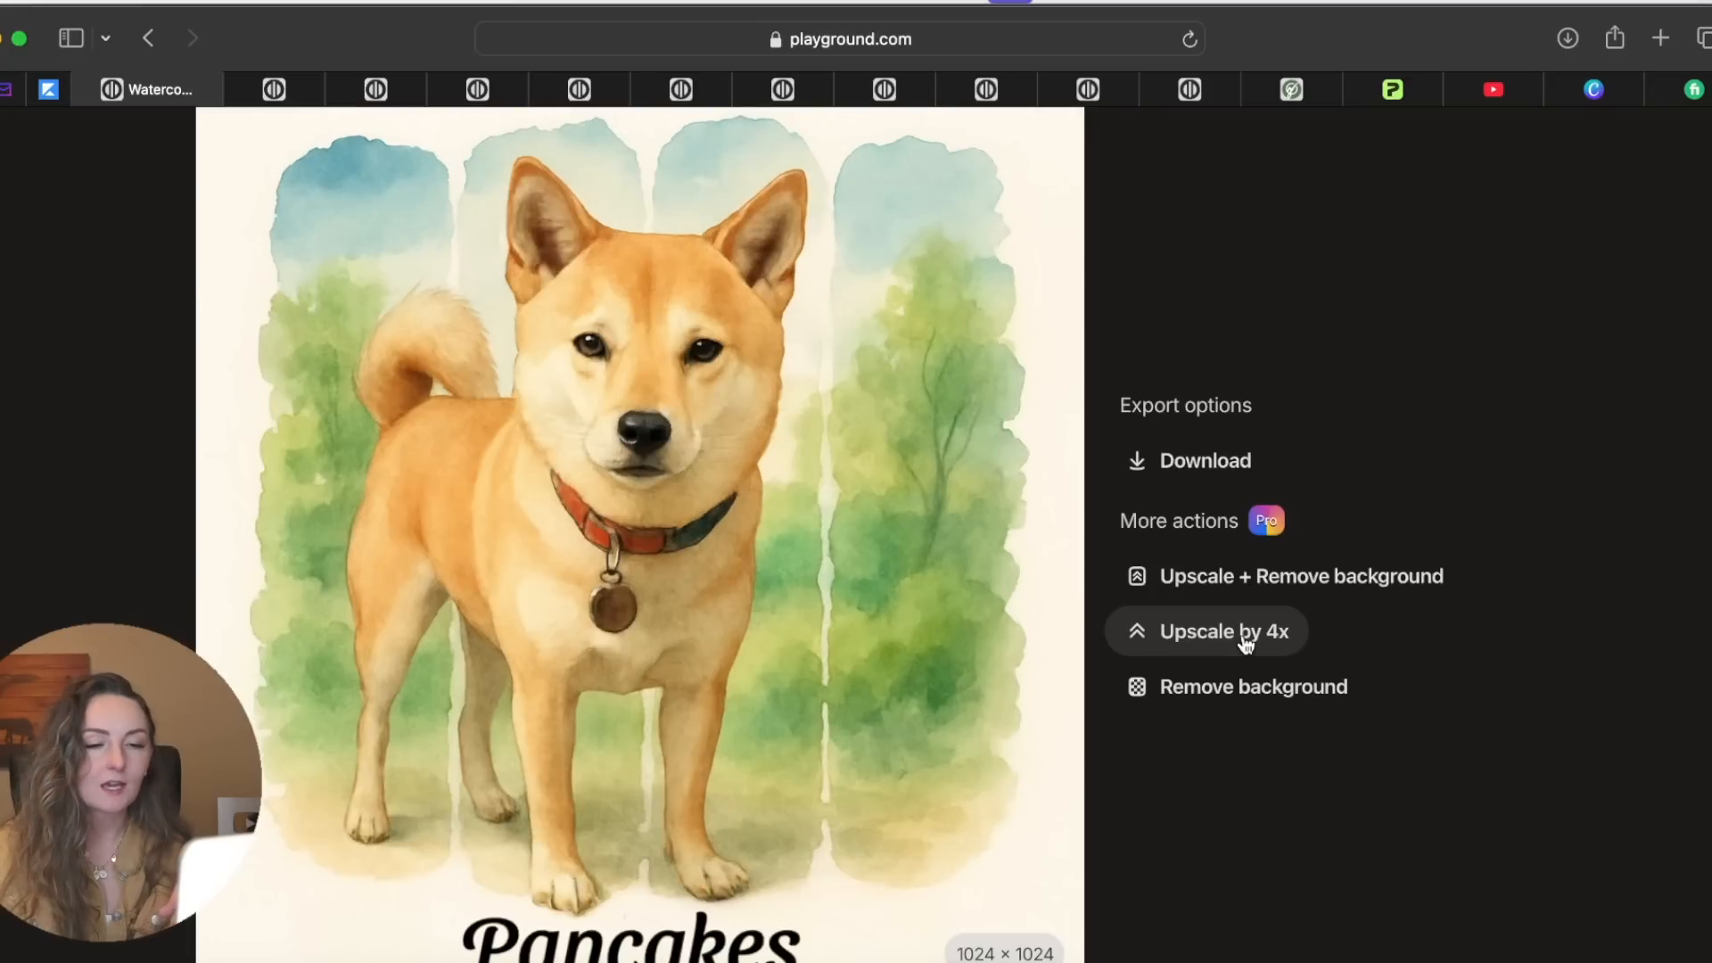
click(1246, 639)
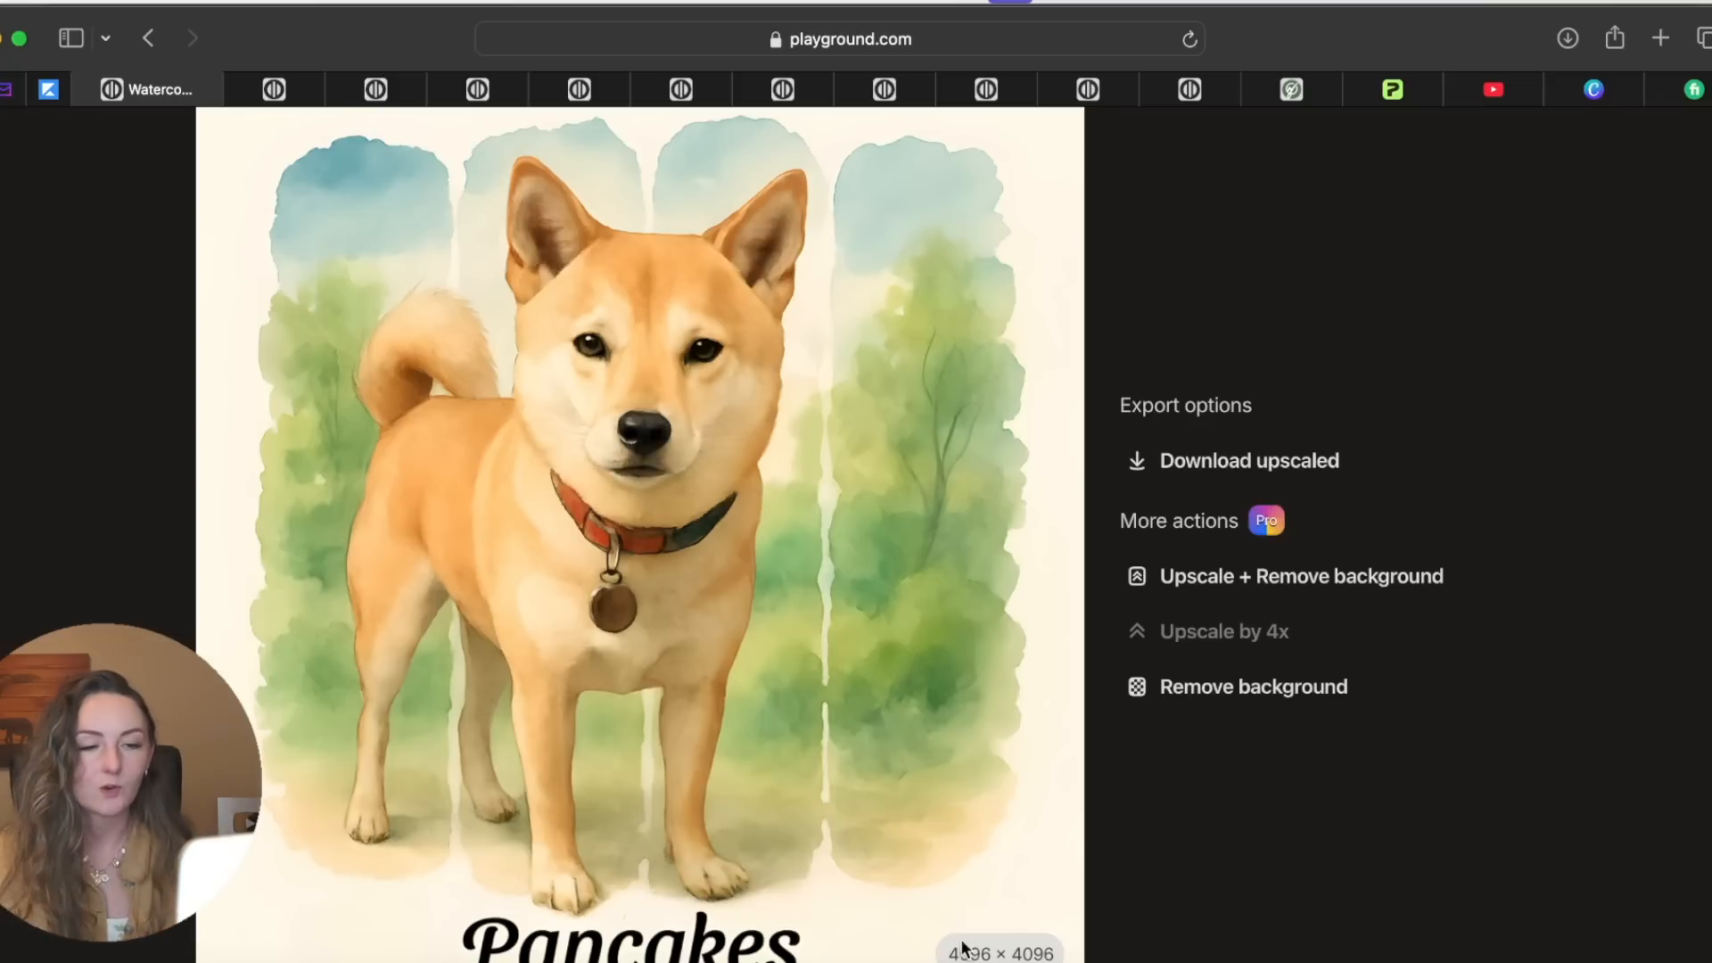
click(1268, 693)
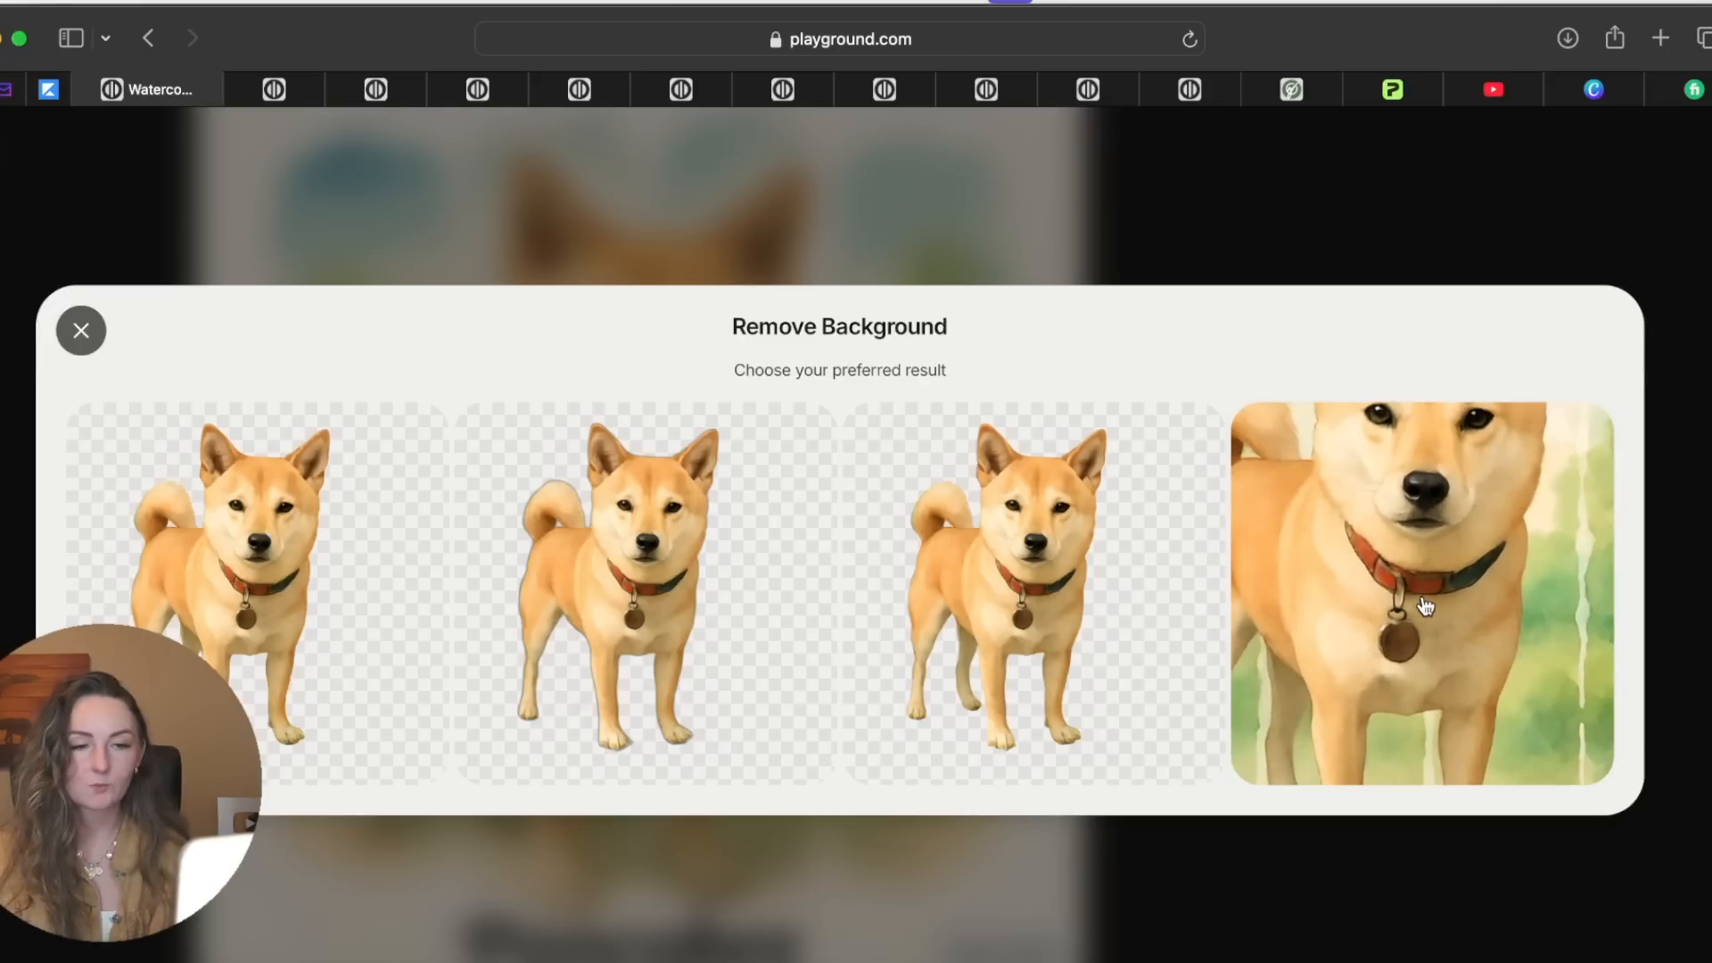
click(1425, 606)
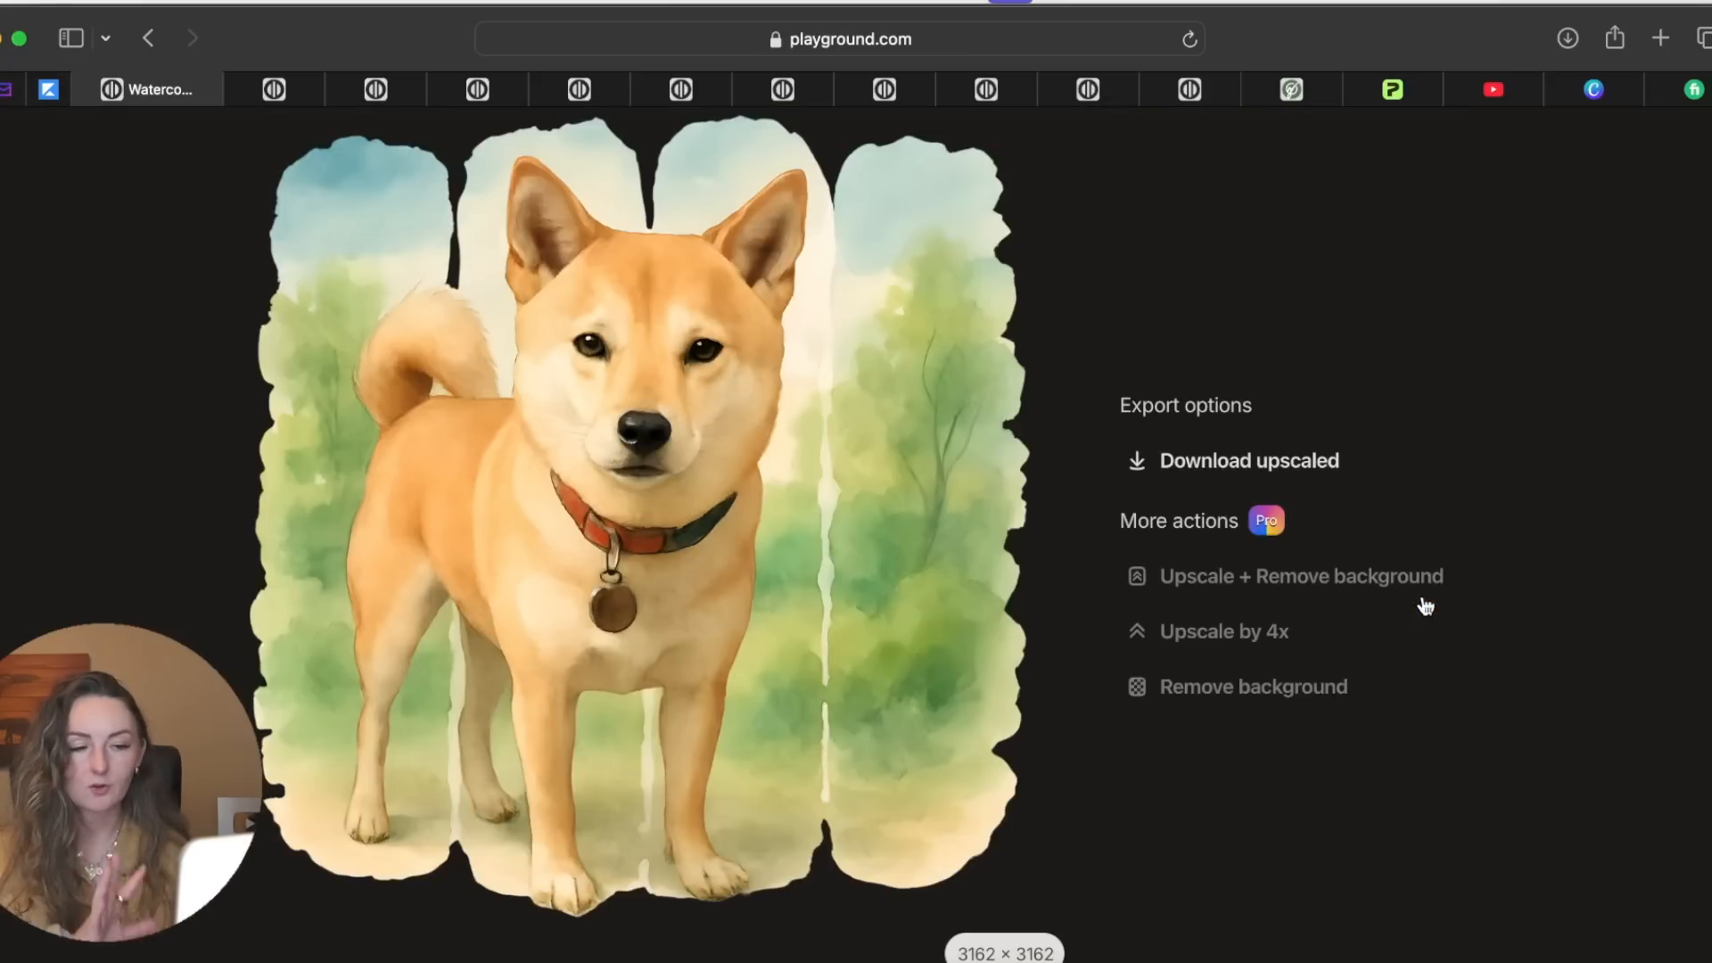
click(1260, 467)
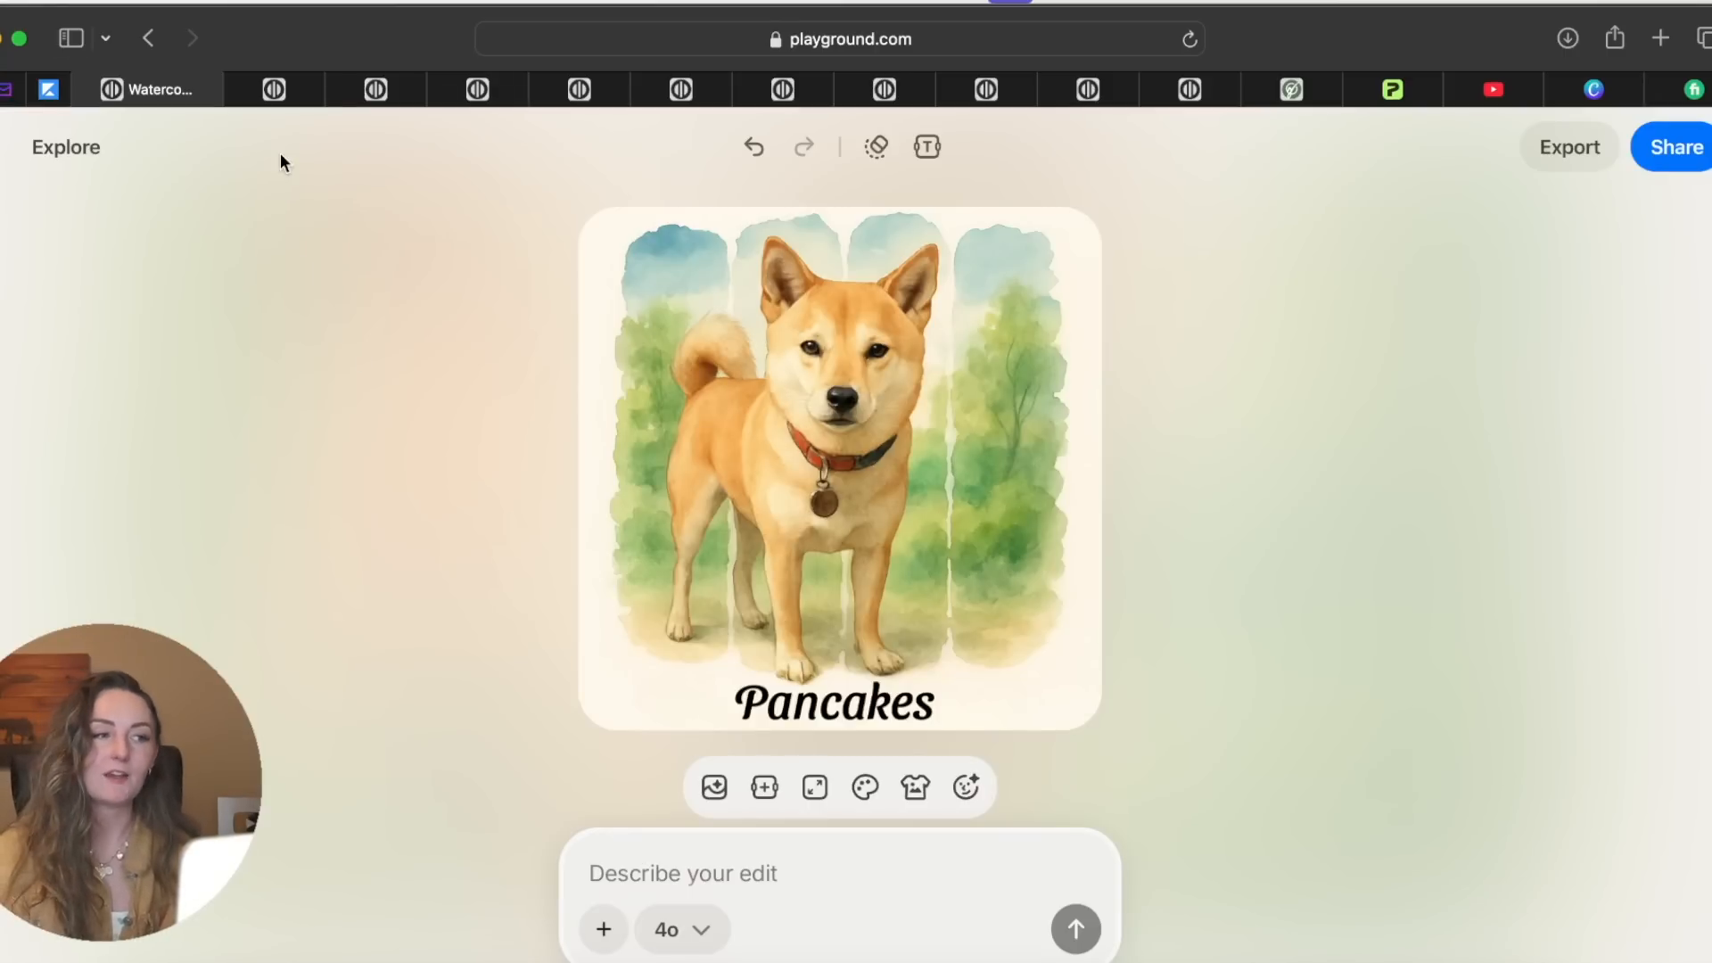
Generate dog versions of the "Mayor of Napsville" raccoon and the torn-paper cat designs, using the dog photo and replacement prompts
click(283, 96)
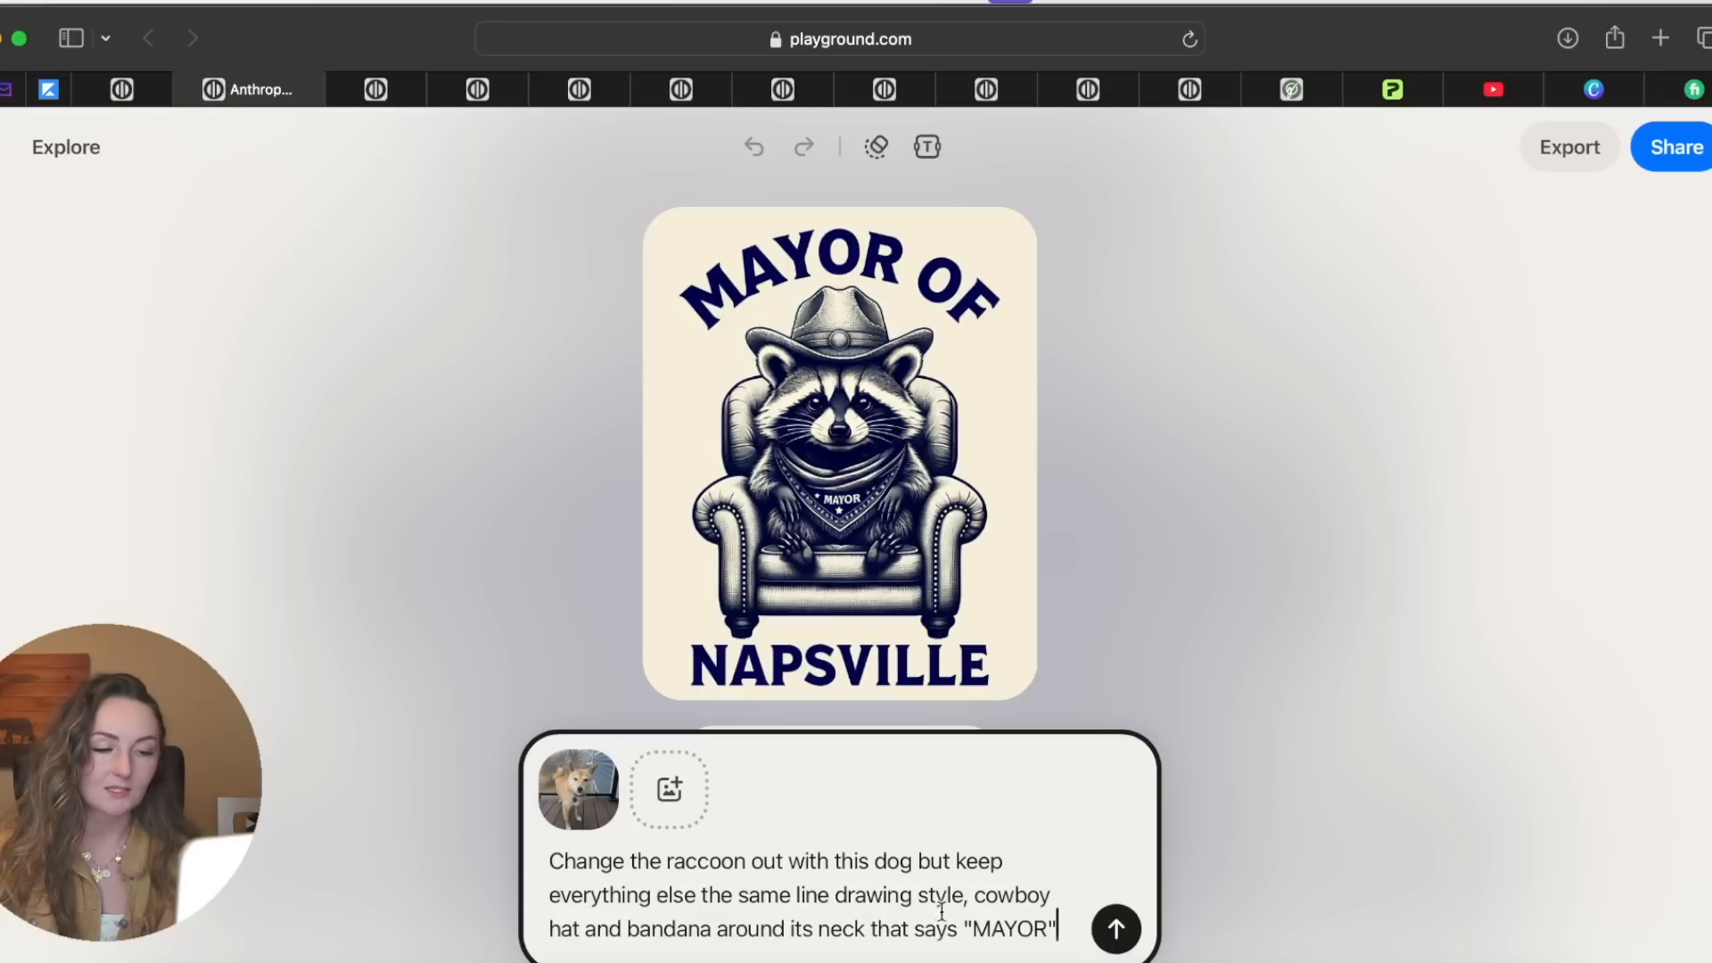
click(1115, 928)
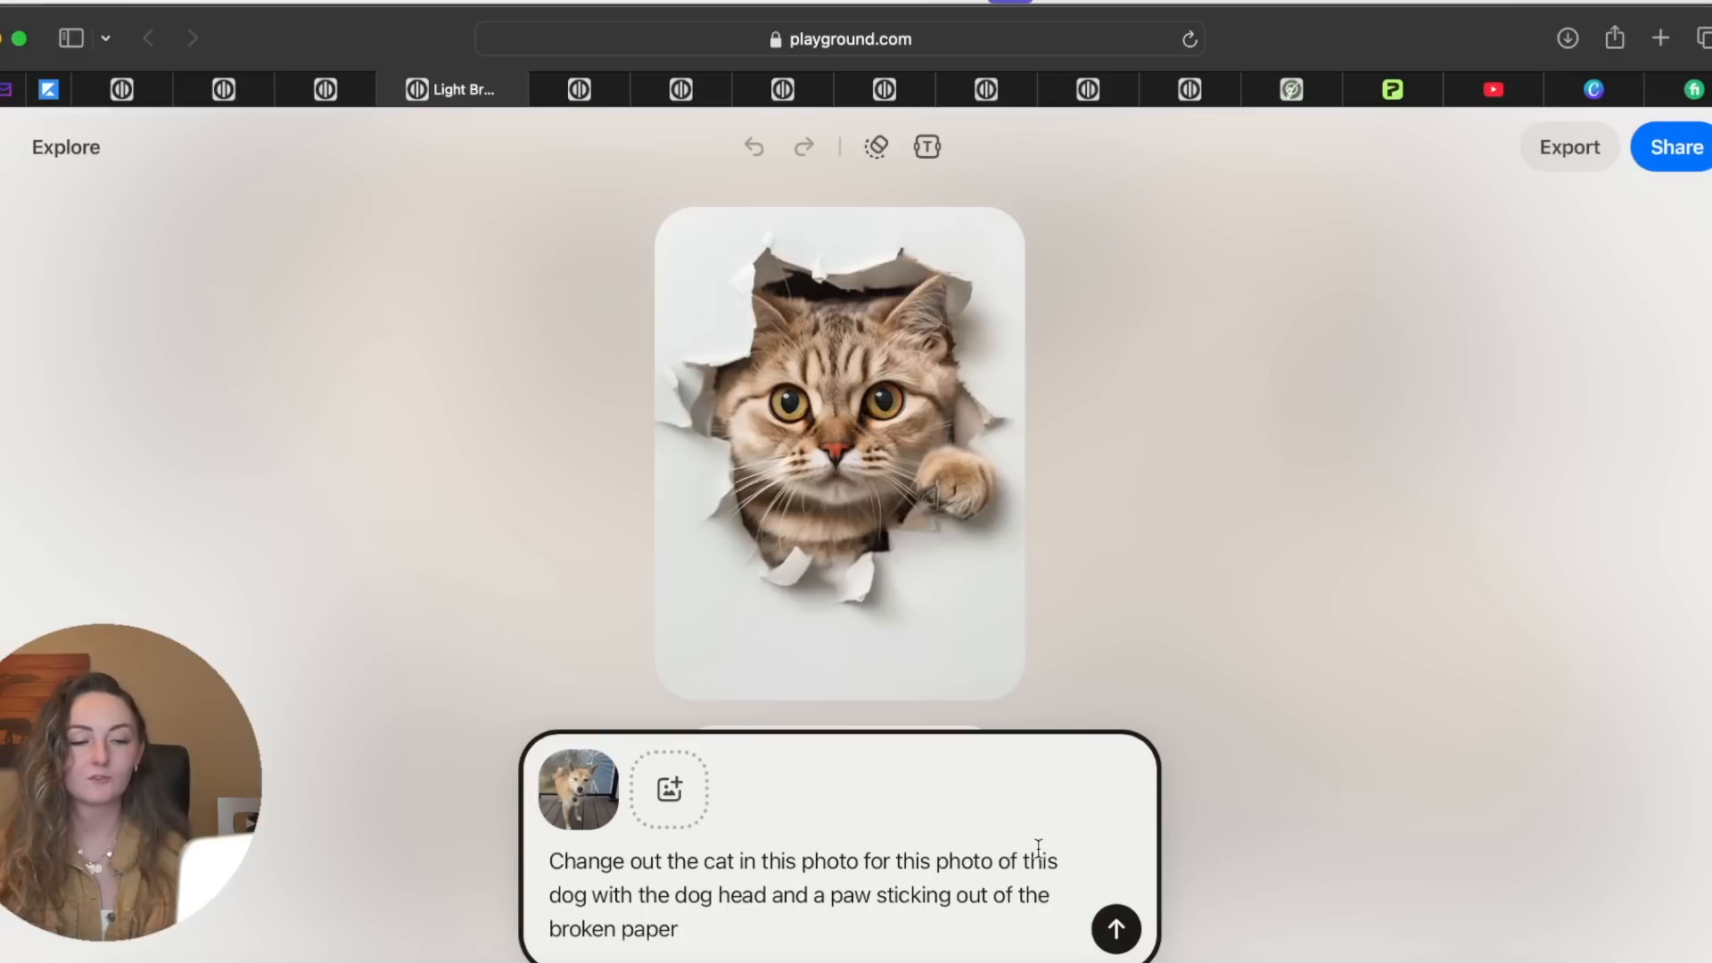
click(1115, 928)
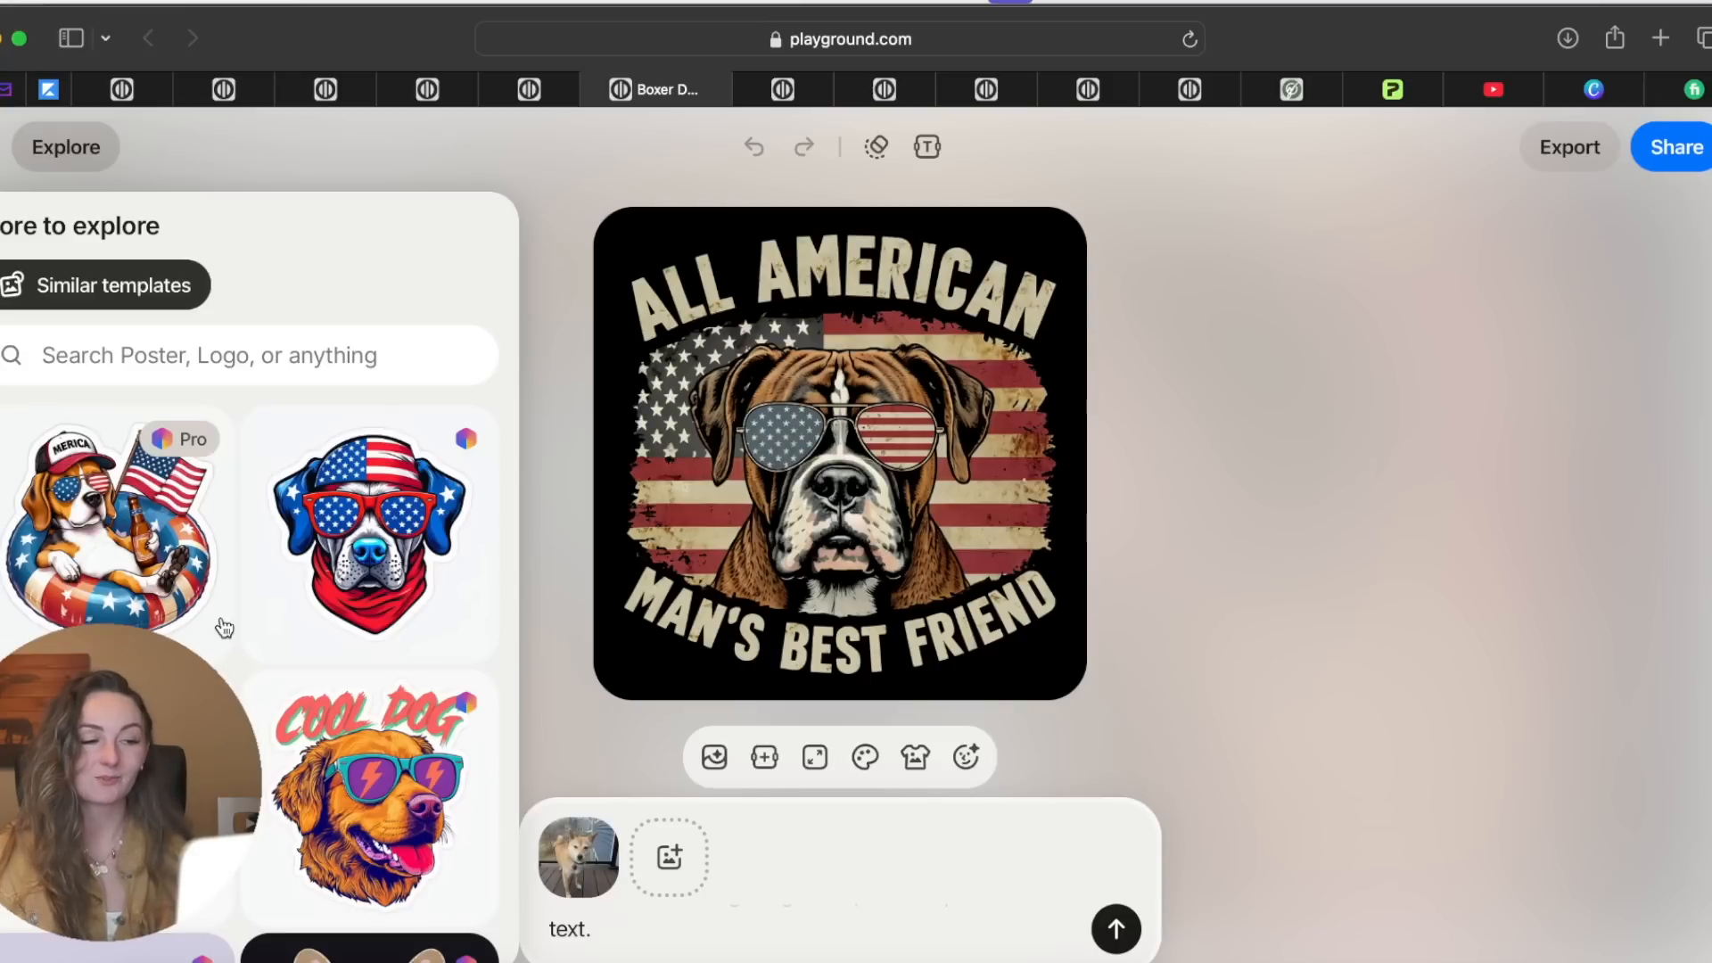
Generate the "All American Man's Best Friend" design with the photographed dog's head, keeping the same American flag, flag sunglasses and text
click(1174, 560)
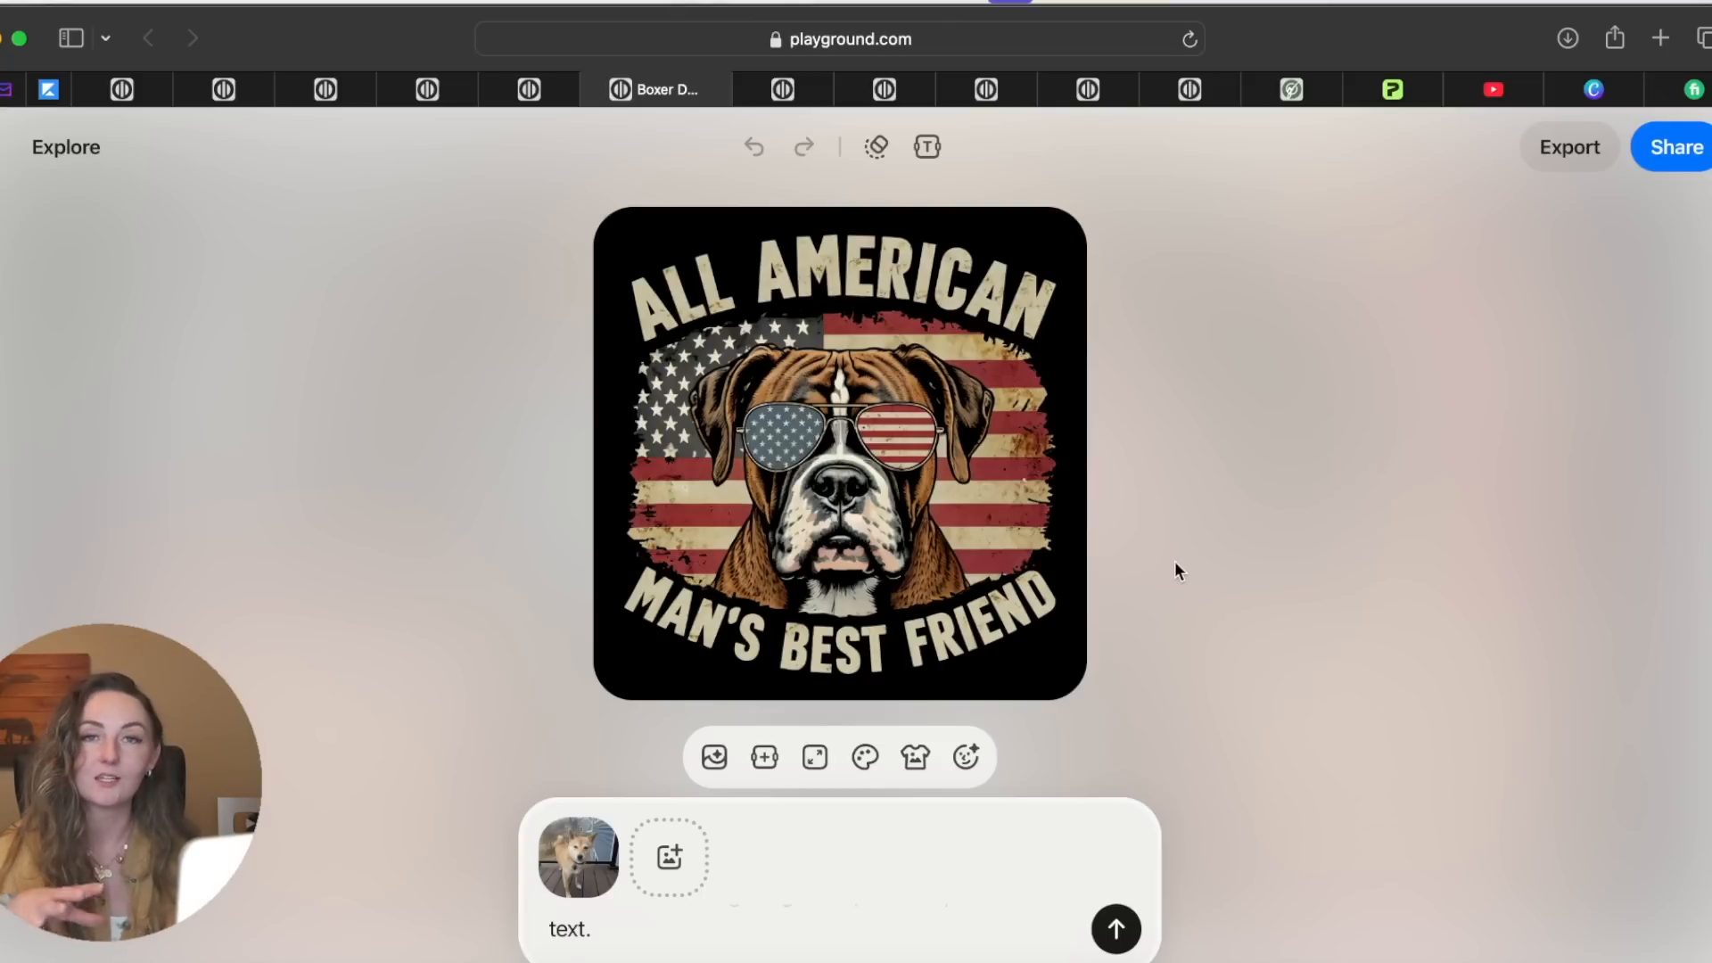
click(681, 918)
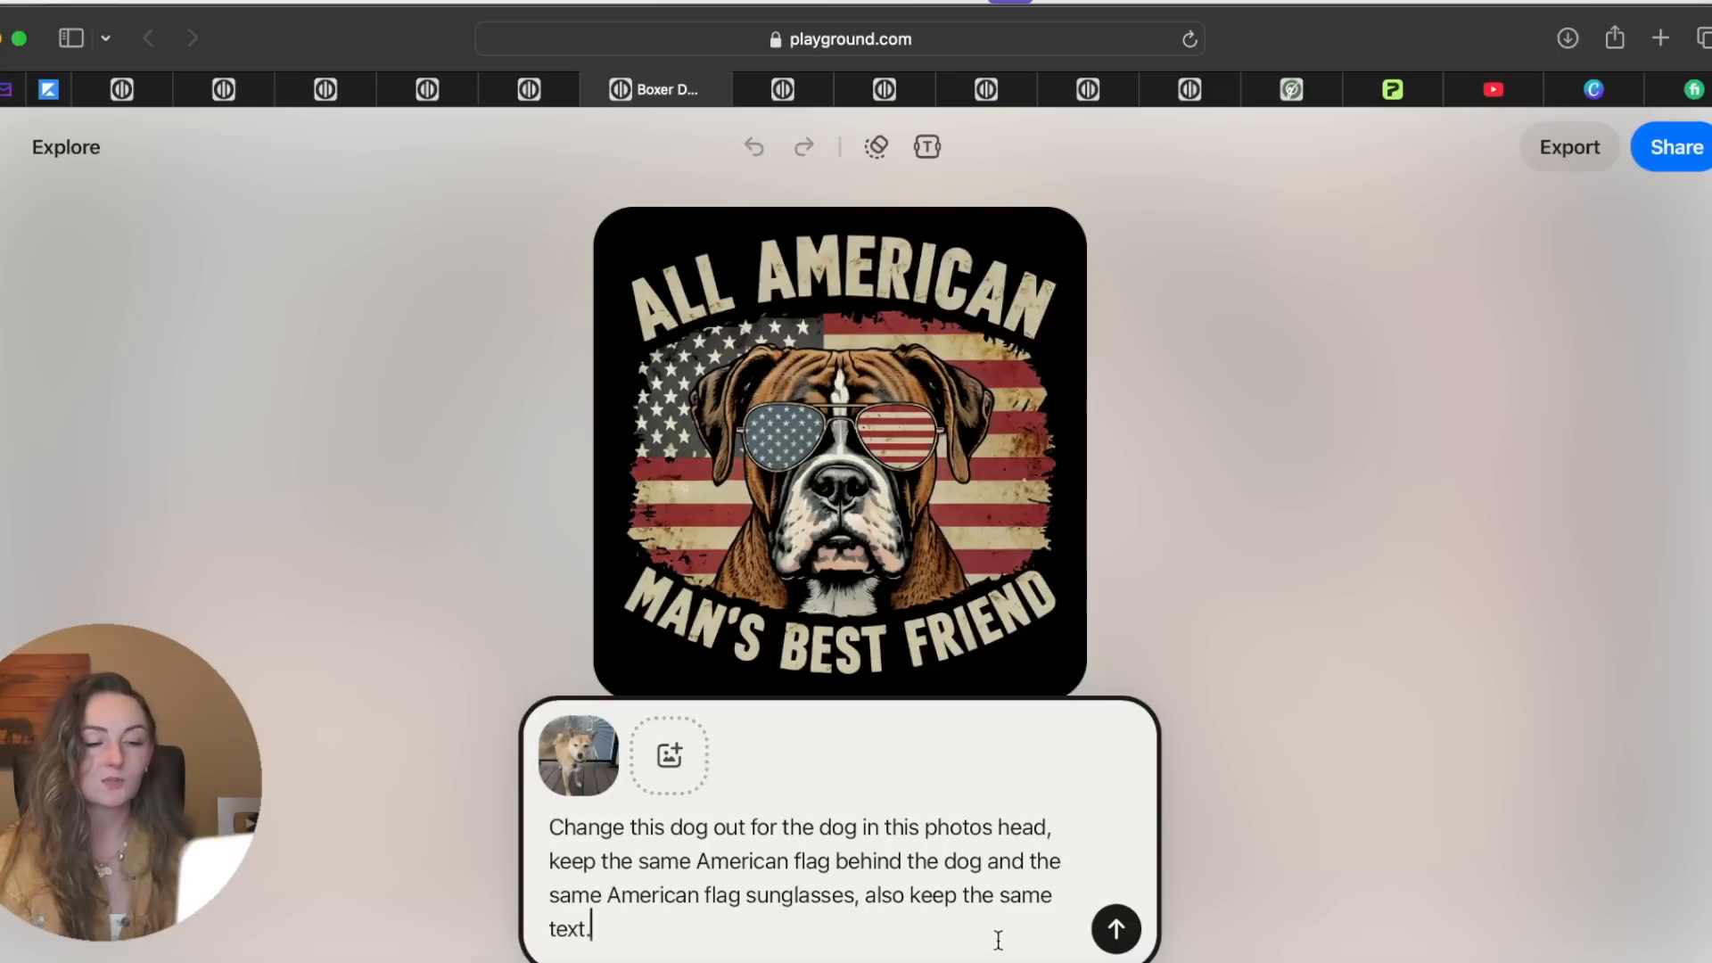
click(1116, 928)
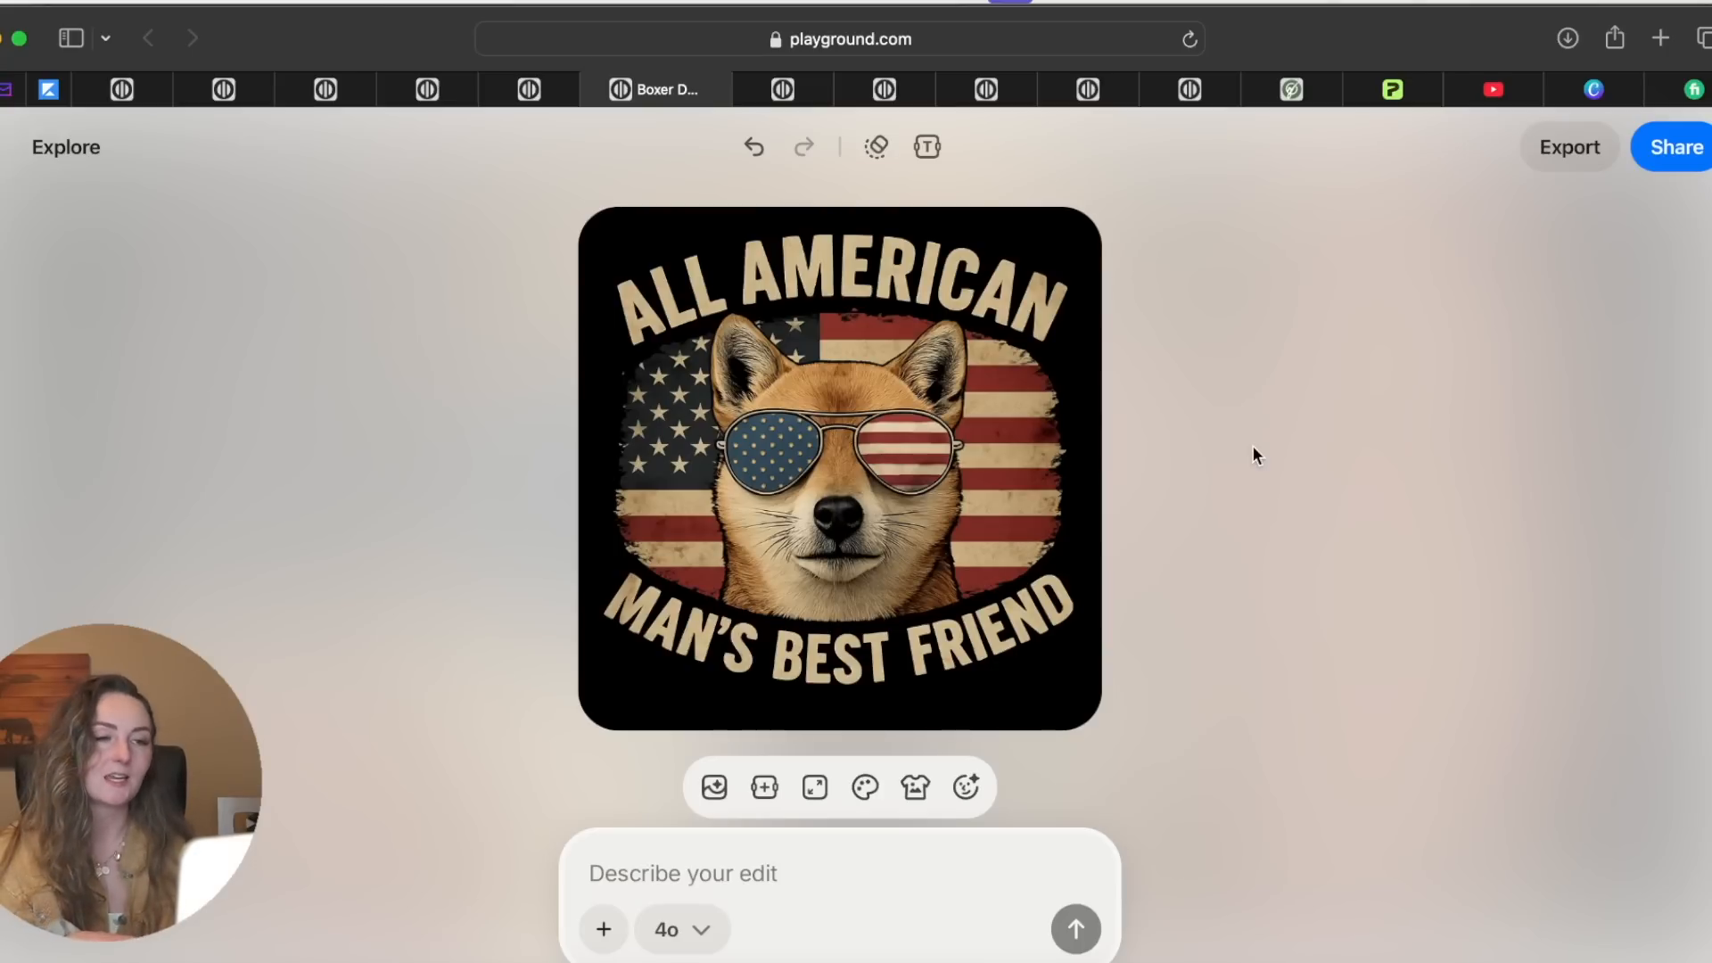
Generate the "Double Trouble" design with cartoons of the two photographed dogs in place of the chipmunks, keeping the text above
click(883, 90)
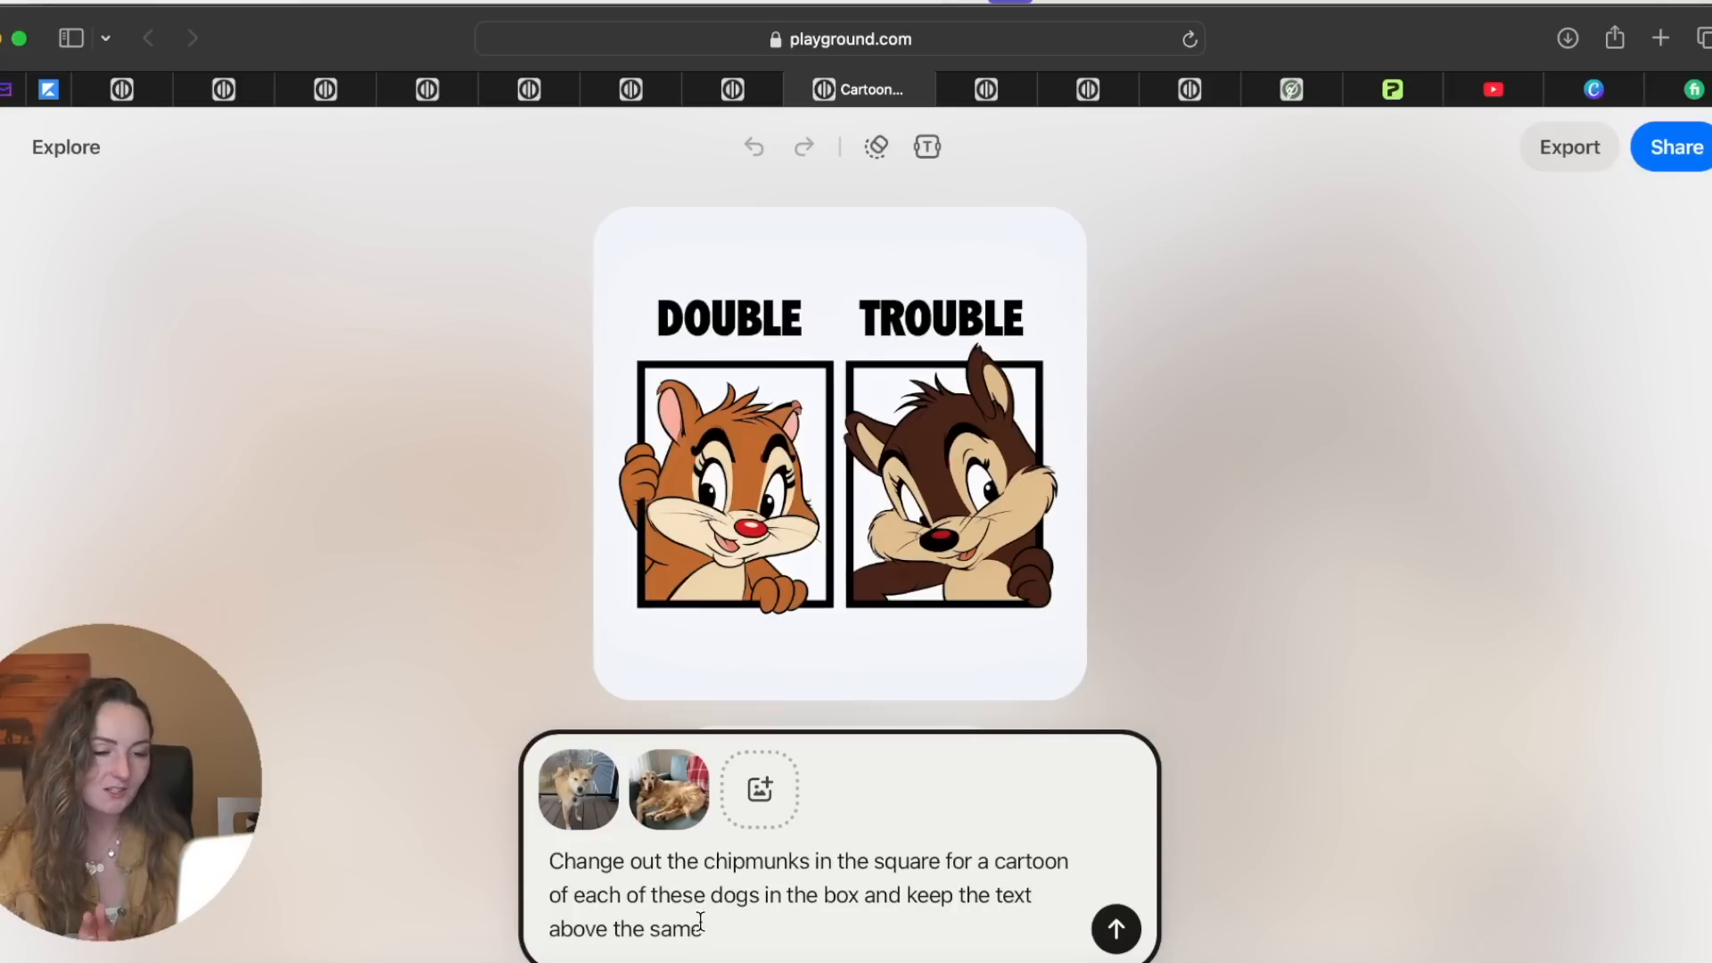
click(1113, 932)
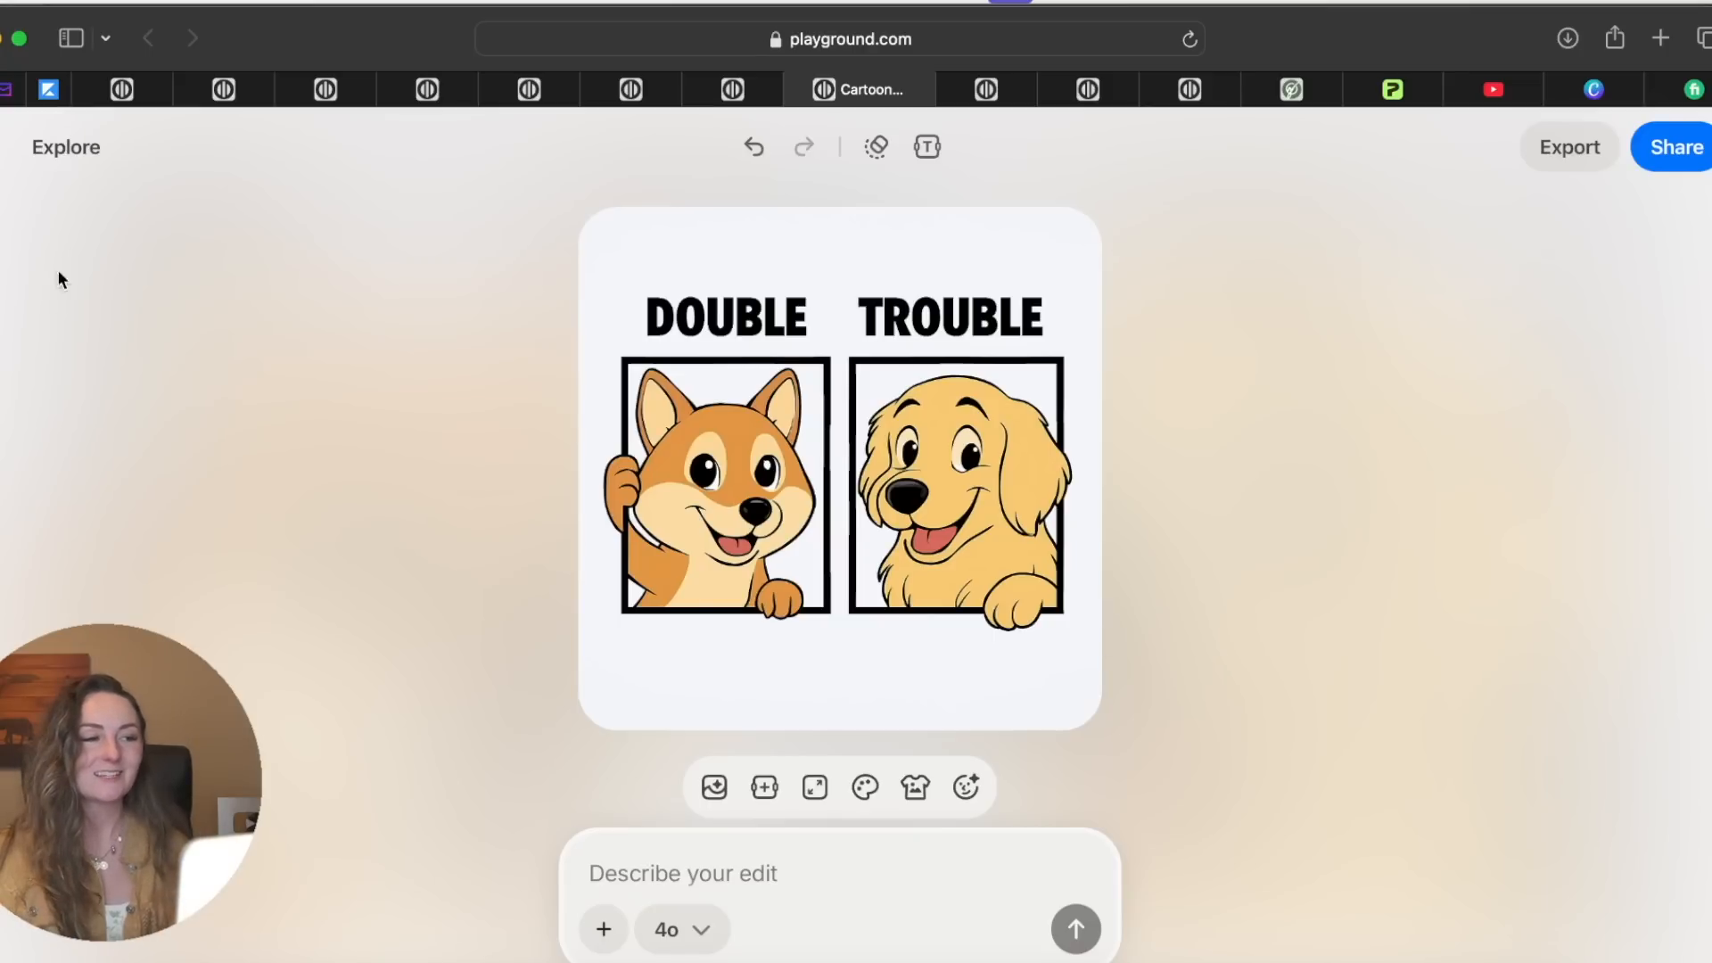
Browse the similar templates for more dog designs that could be customized
click(98, 162)
scroll(292, 457, down, 5)
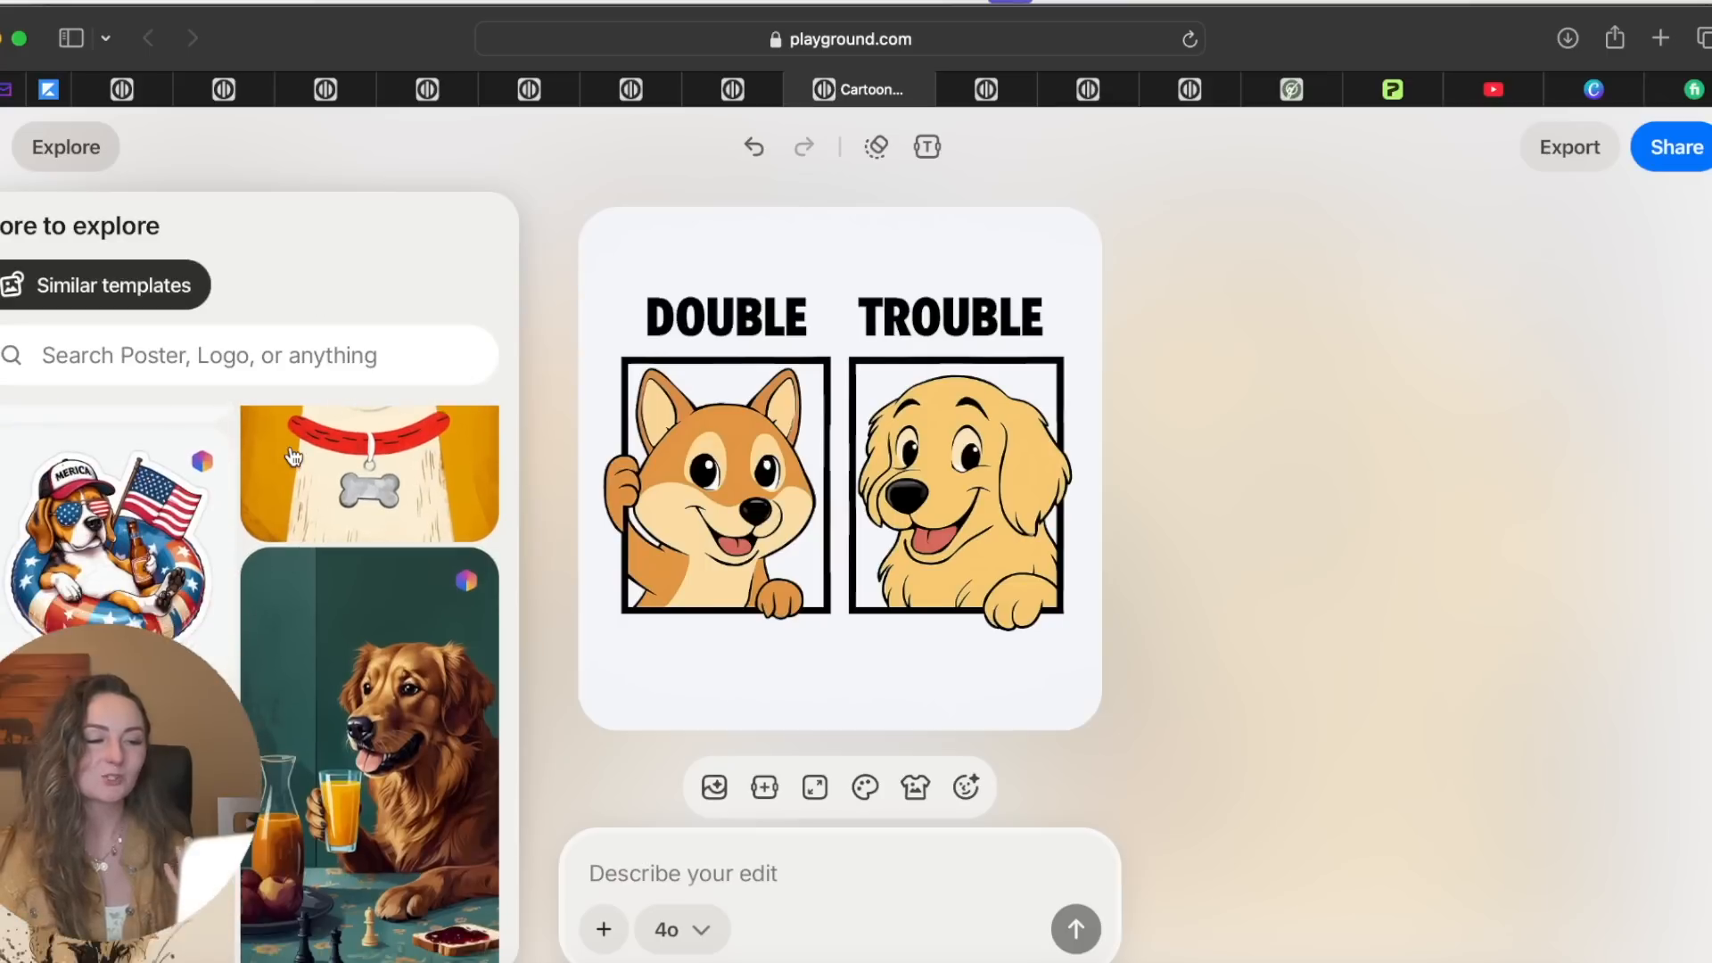
scroll(293, 458, up, 3)
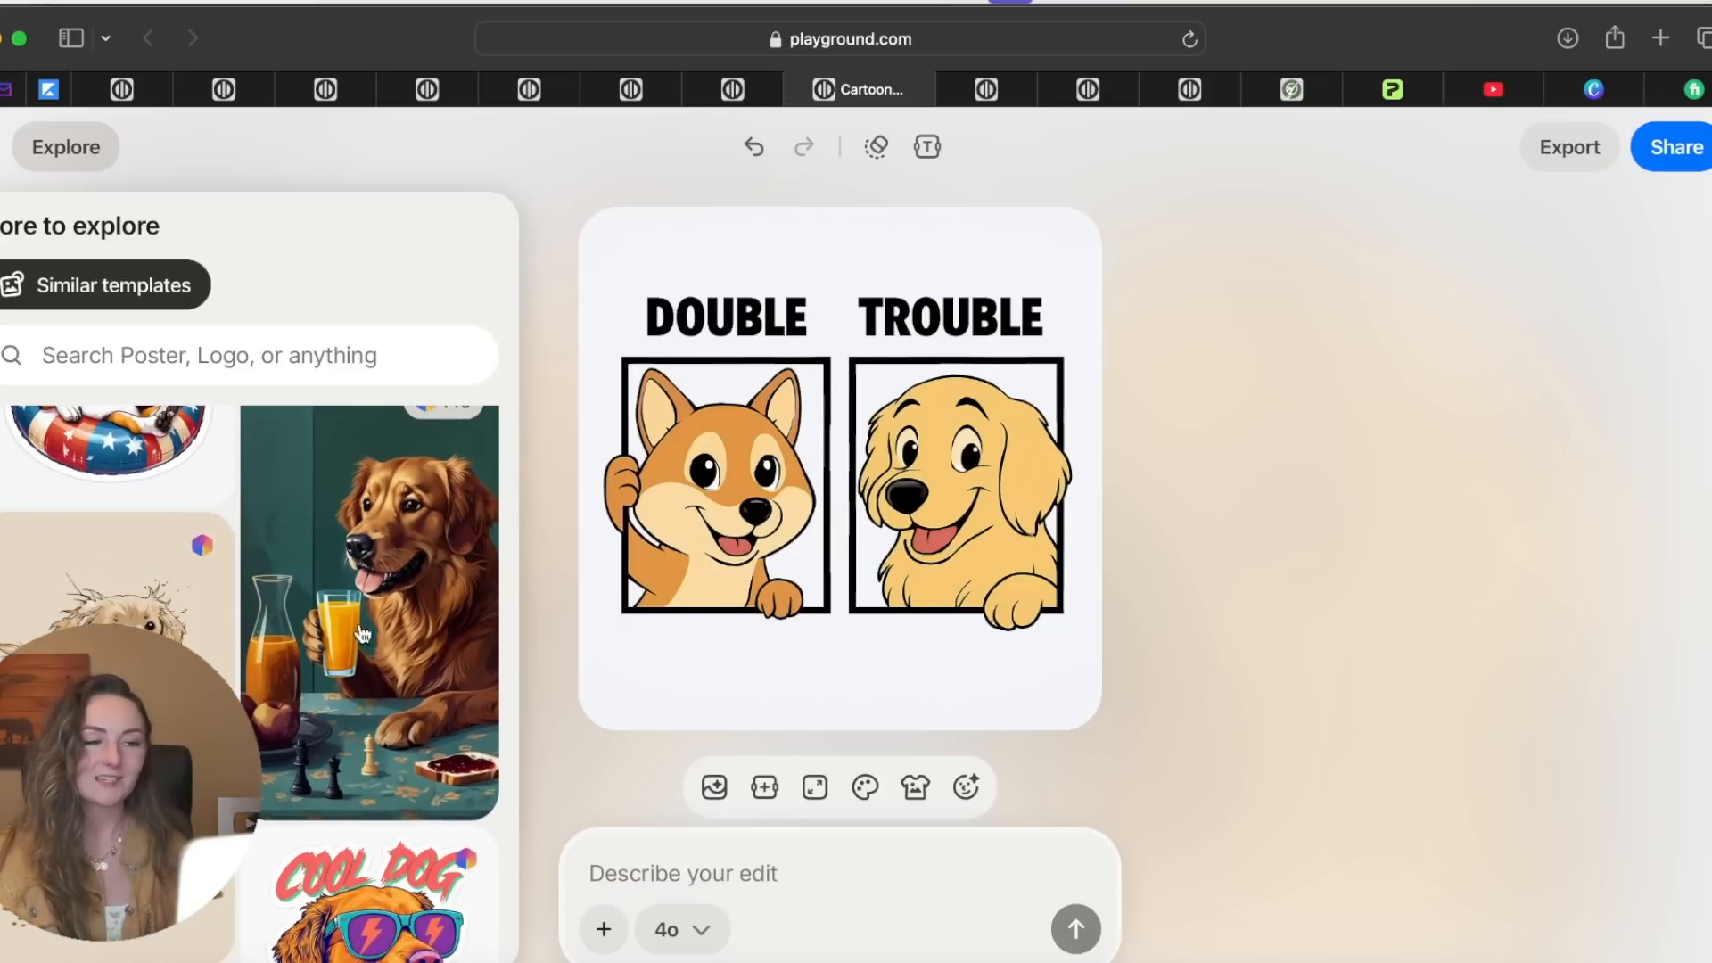
scroll(326, 690, down, 3)
scroll(325, 689, down, 10)
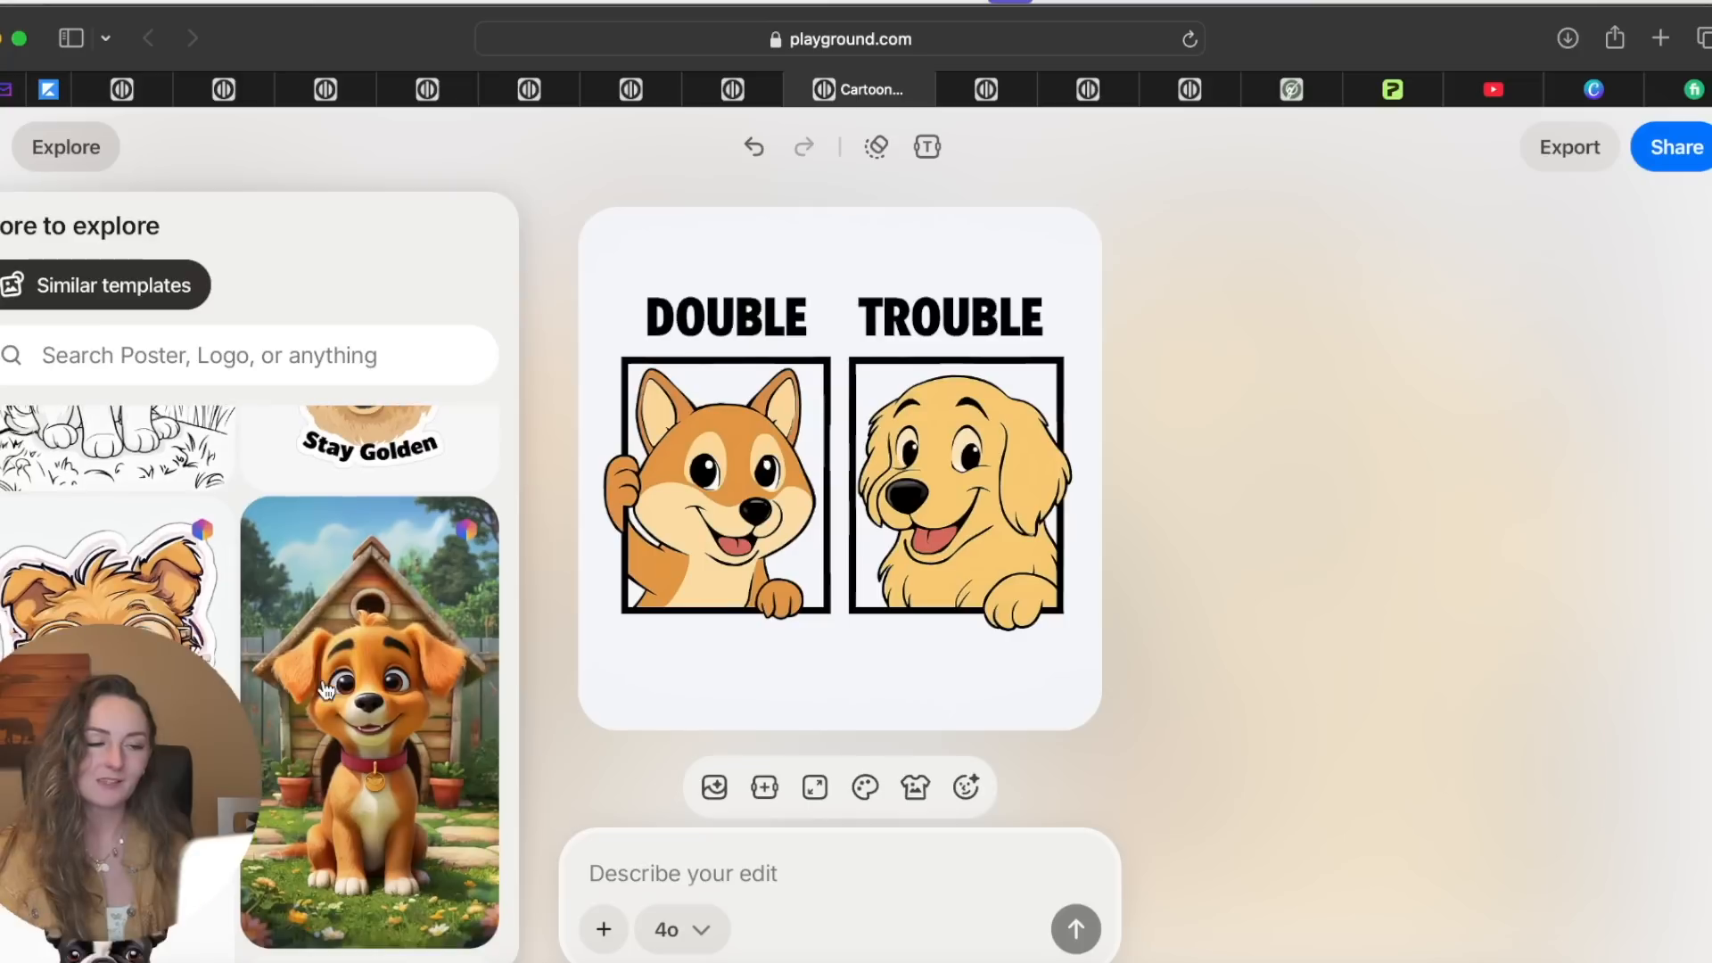
scroll(326, 690, down, 2)
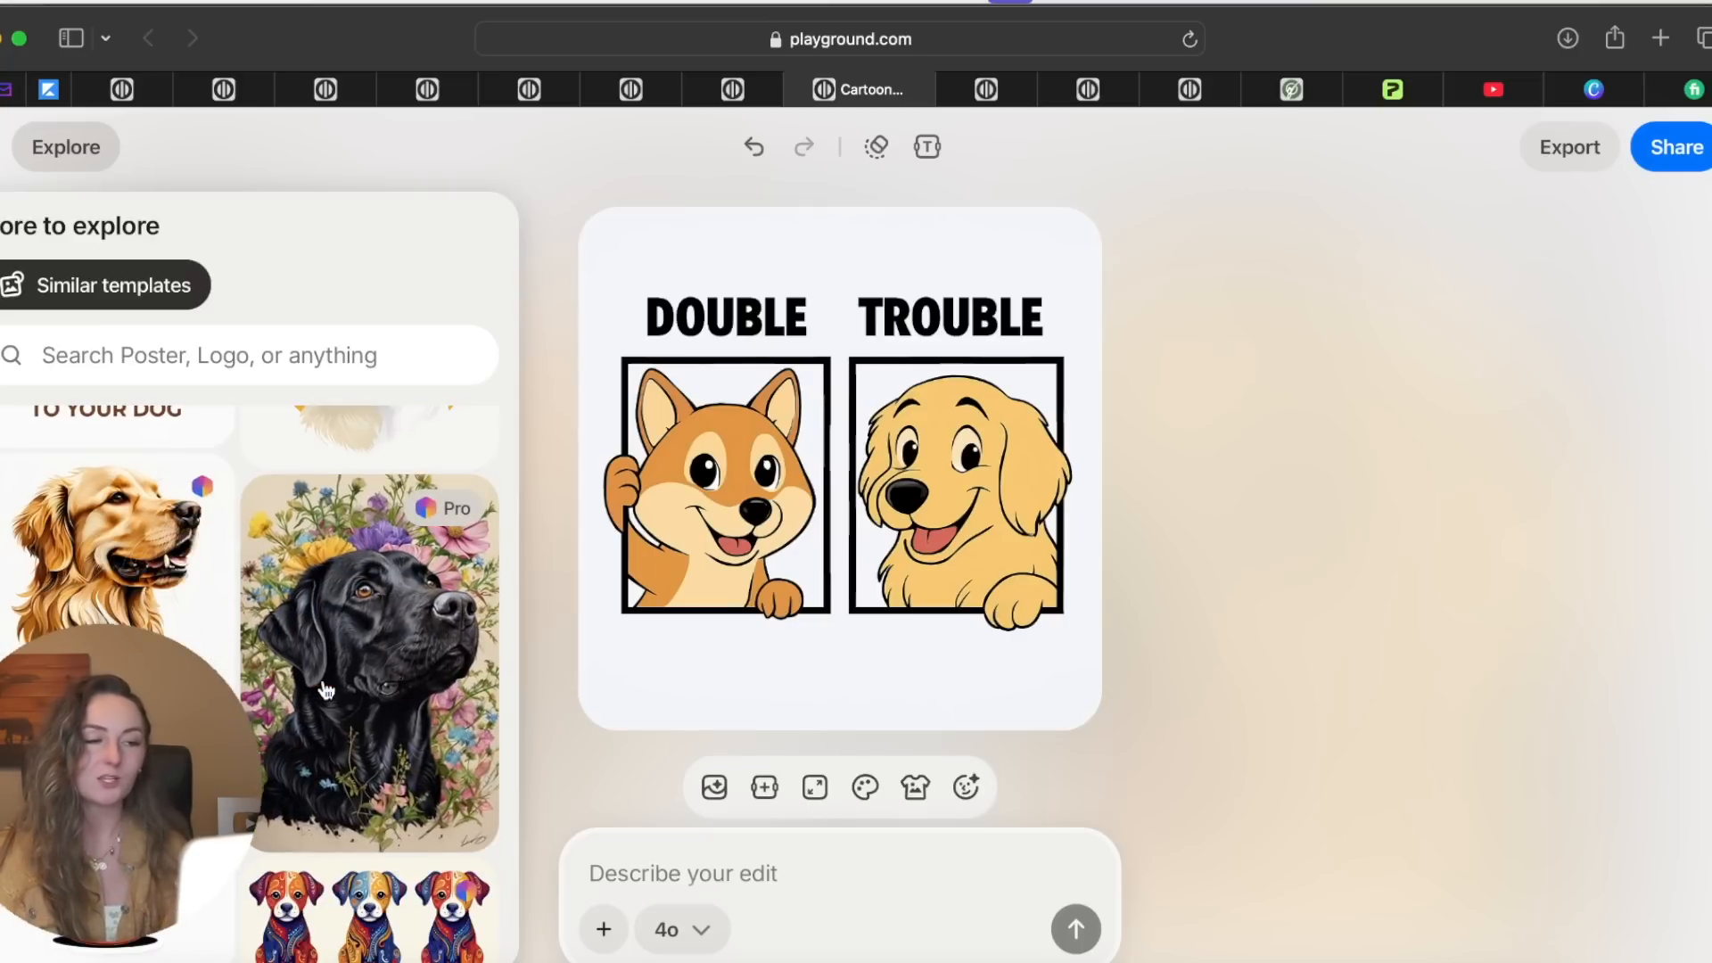
scroll(403, 654, down, 2)
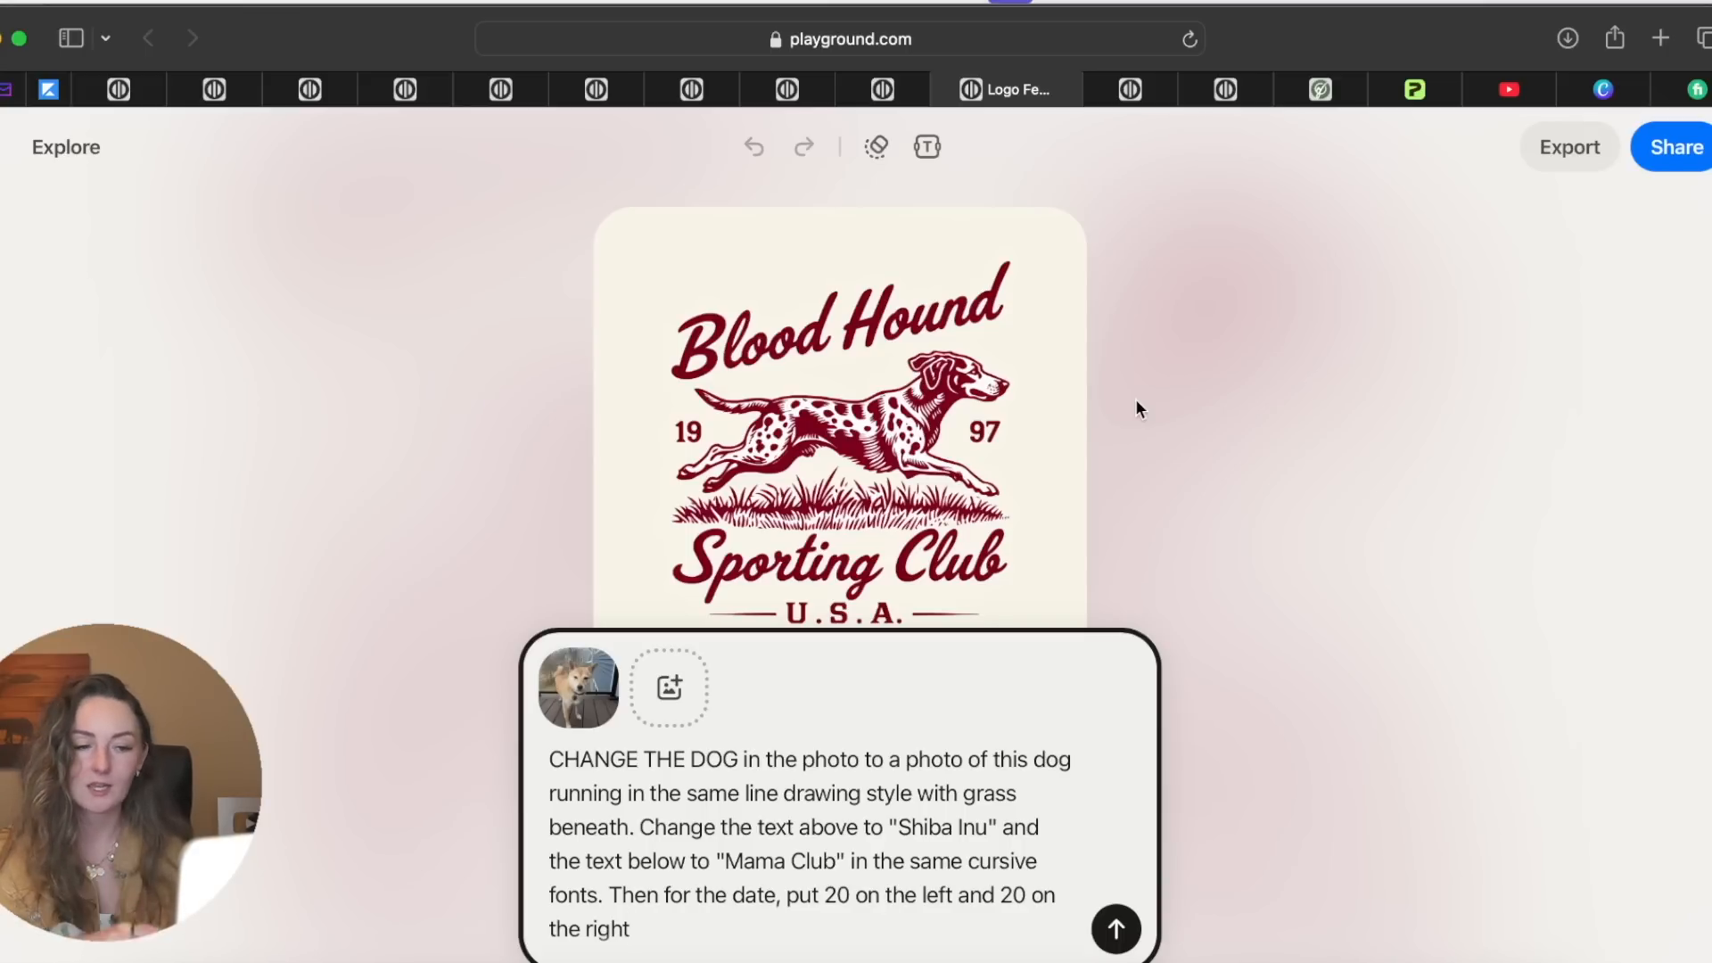
Generate the "Blood Hound Sporting Club" design with this dog running, the text "Shiba Inu" and "Mama Club", and 20 on each side
click(1120, 933)
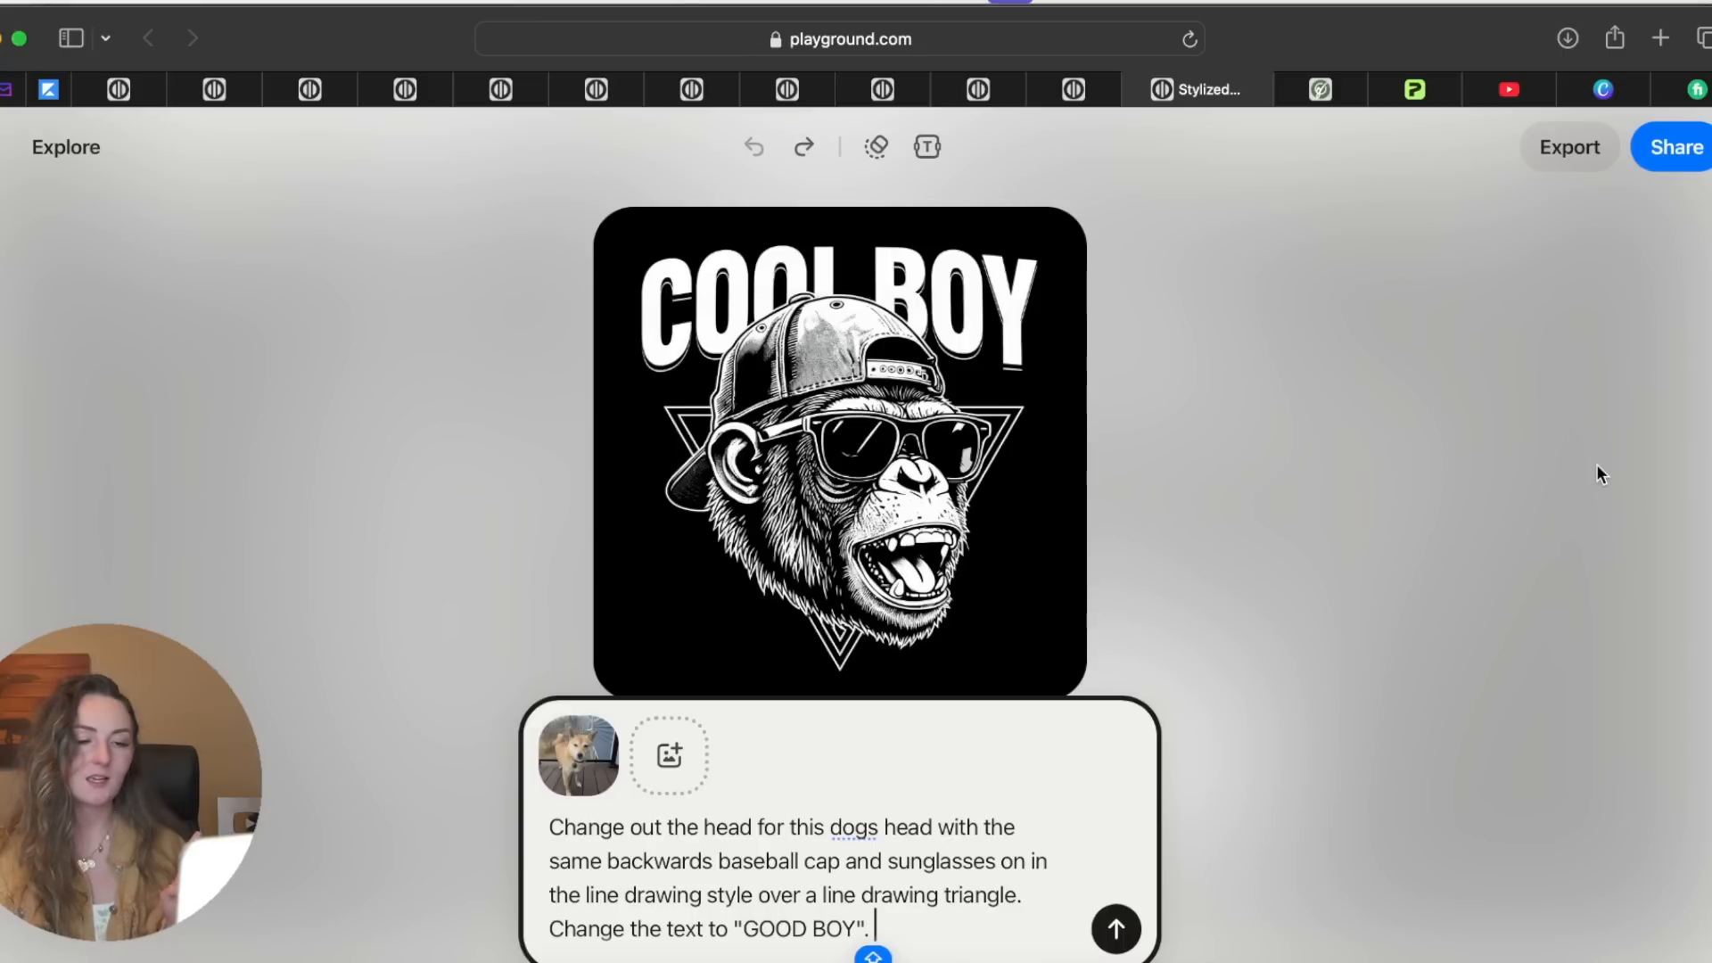
Remove "on" after "sunglasses" in the "Cool Boy" monkey design's prompt and generate the dog version reading "GOOD BOY"
click(1032, 862)
key(BackSpace)
key(BackSpace)
key(BackSpace)
key(BackSpace)
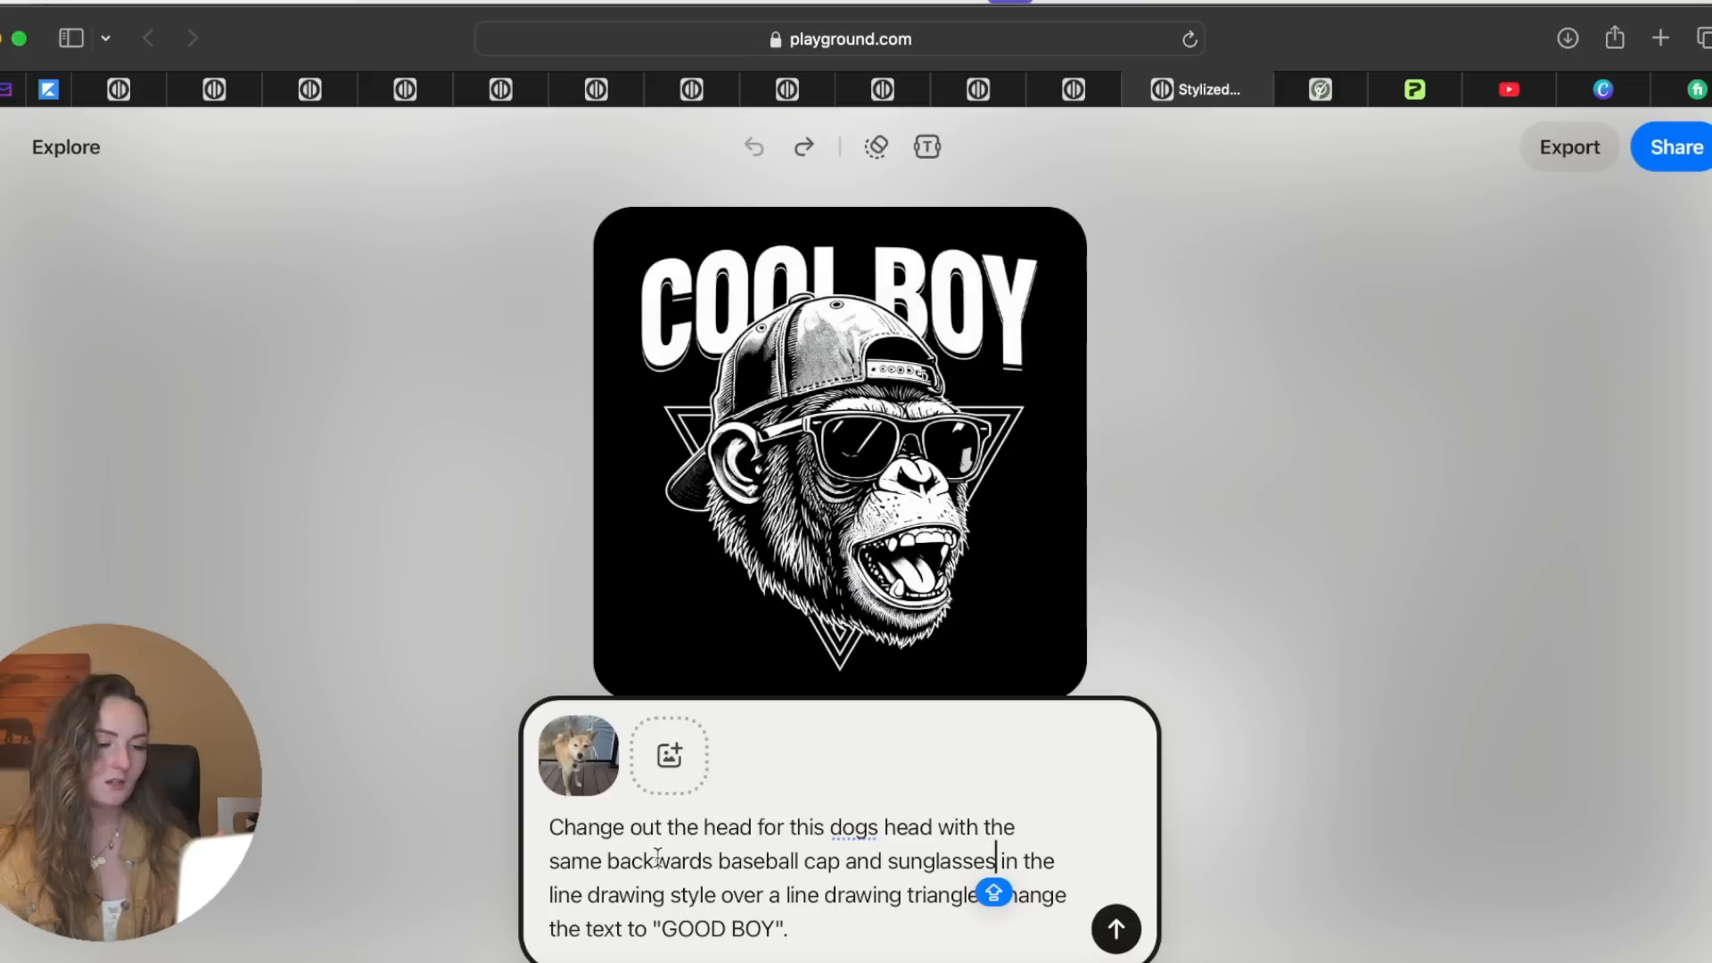
click(856, 923)
key(super+a)
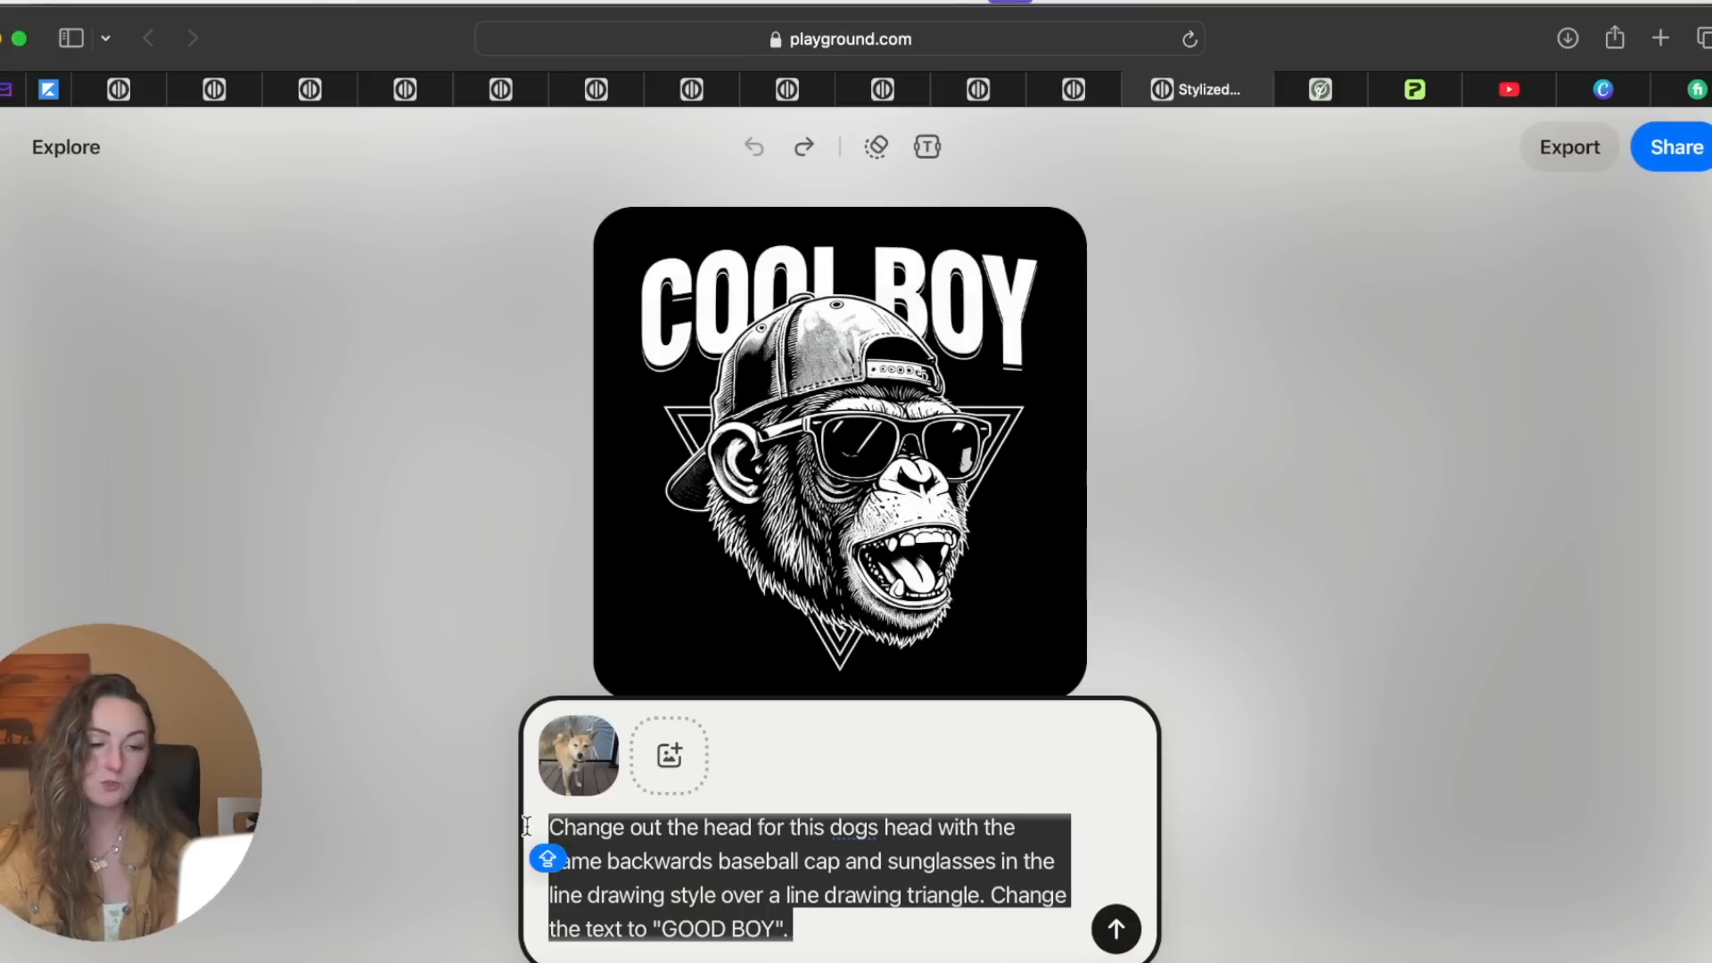
click(1116, 929)
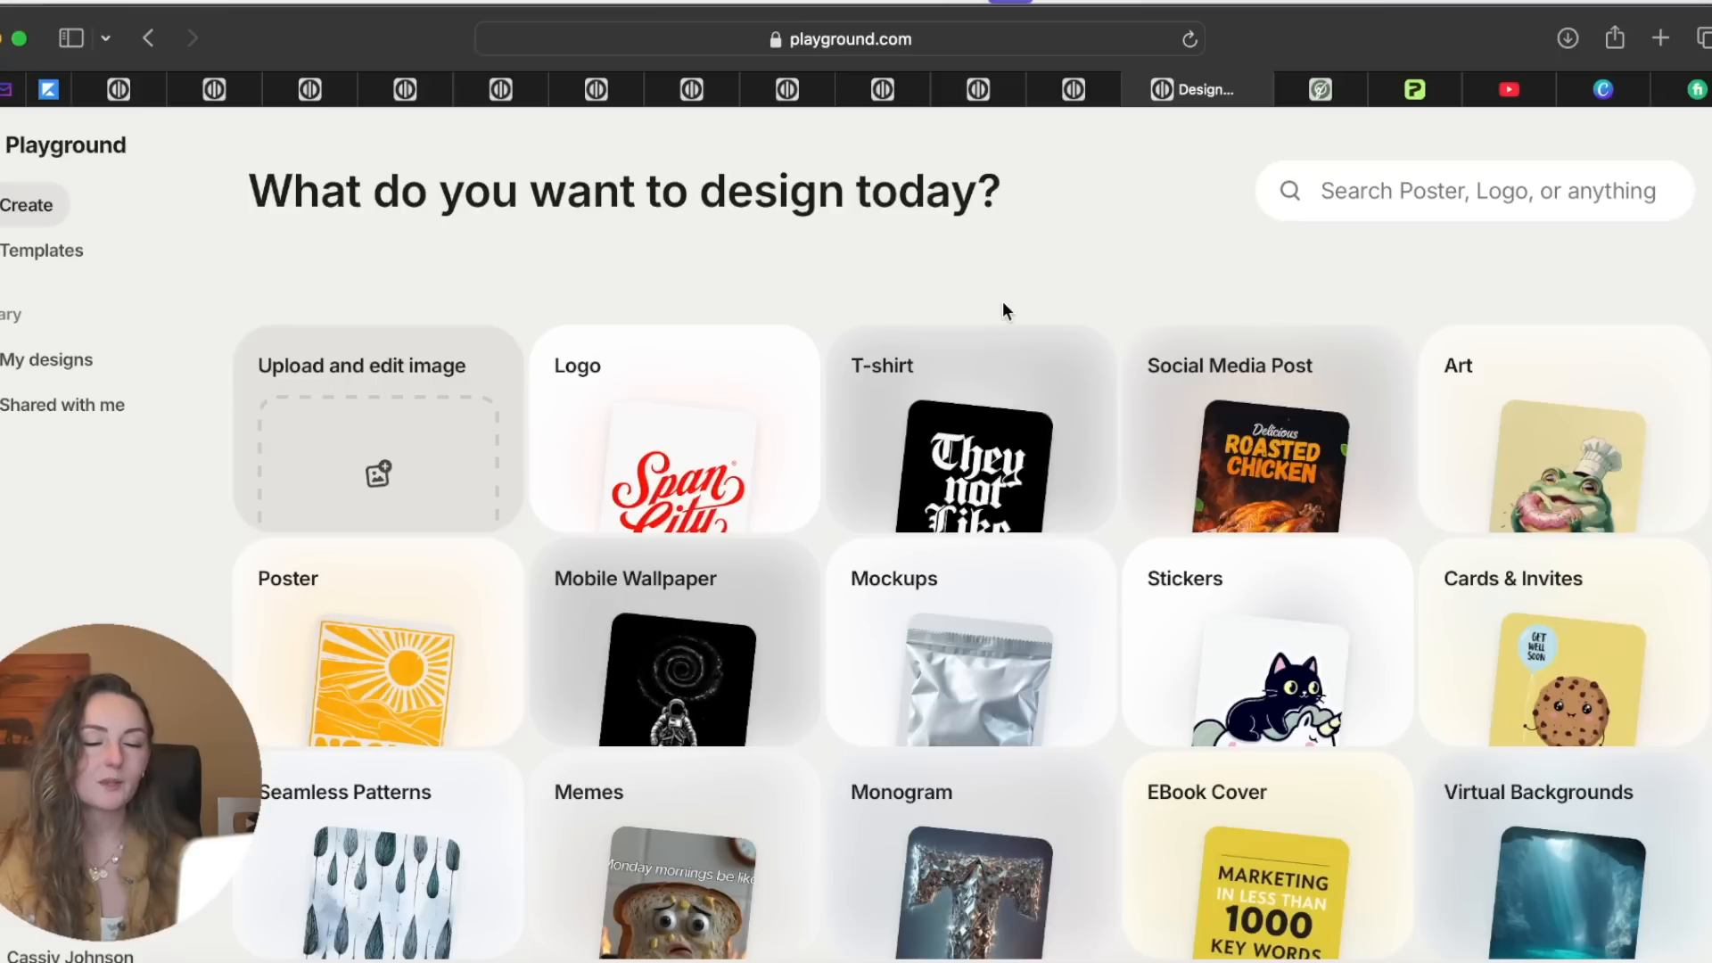
Browse the T-shirt templates and open the black Labrador design surrounded by wildflowers
click(974, 474)
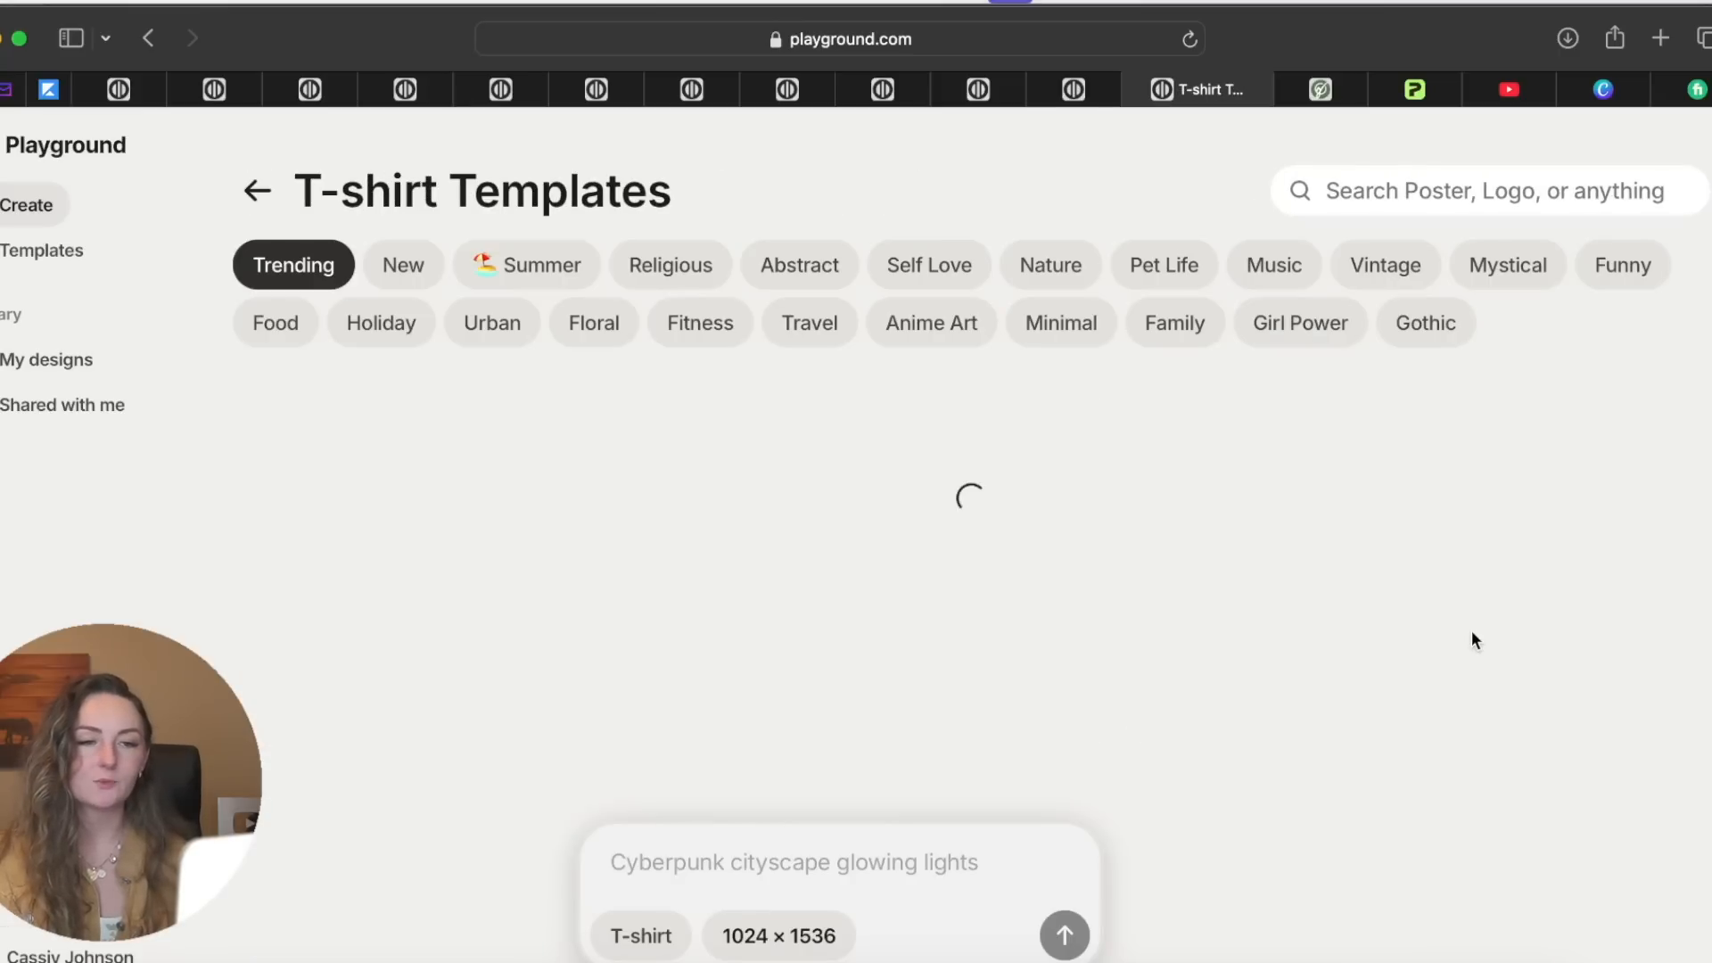
scroll(1473, 638, down, 10)
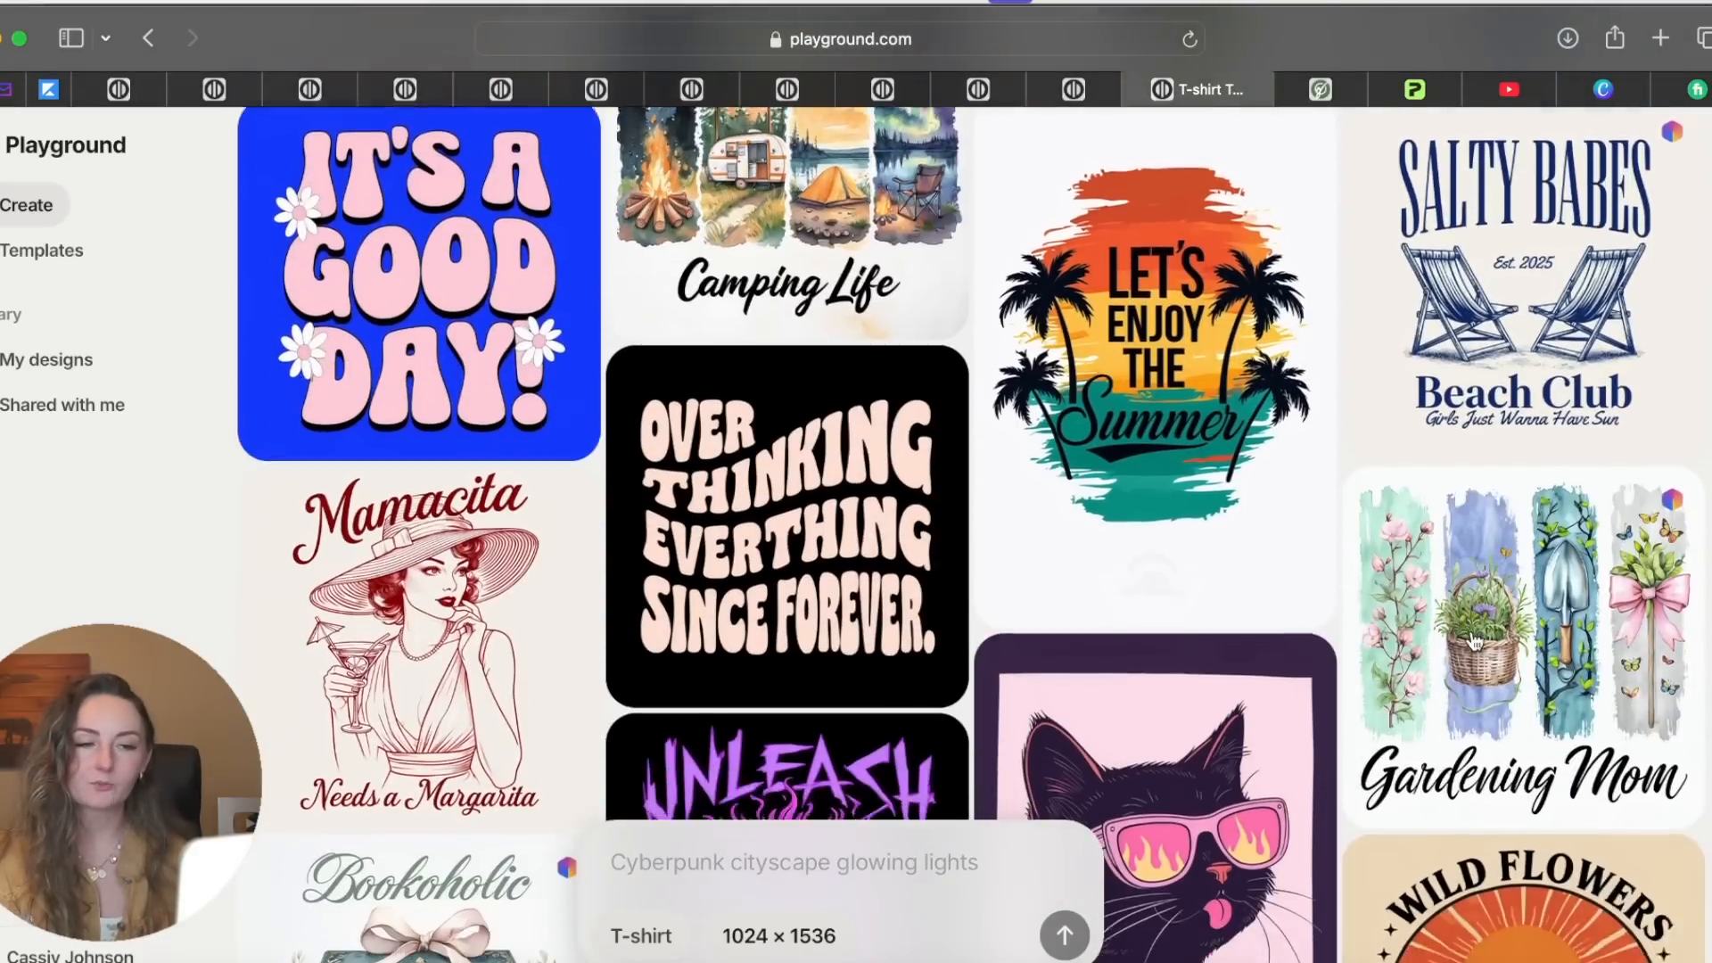
scroll(1475, 642, down, 9)
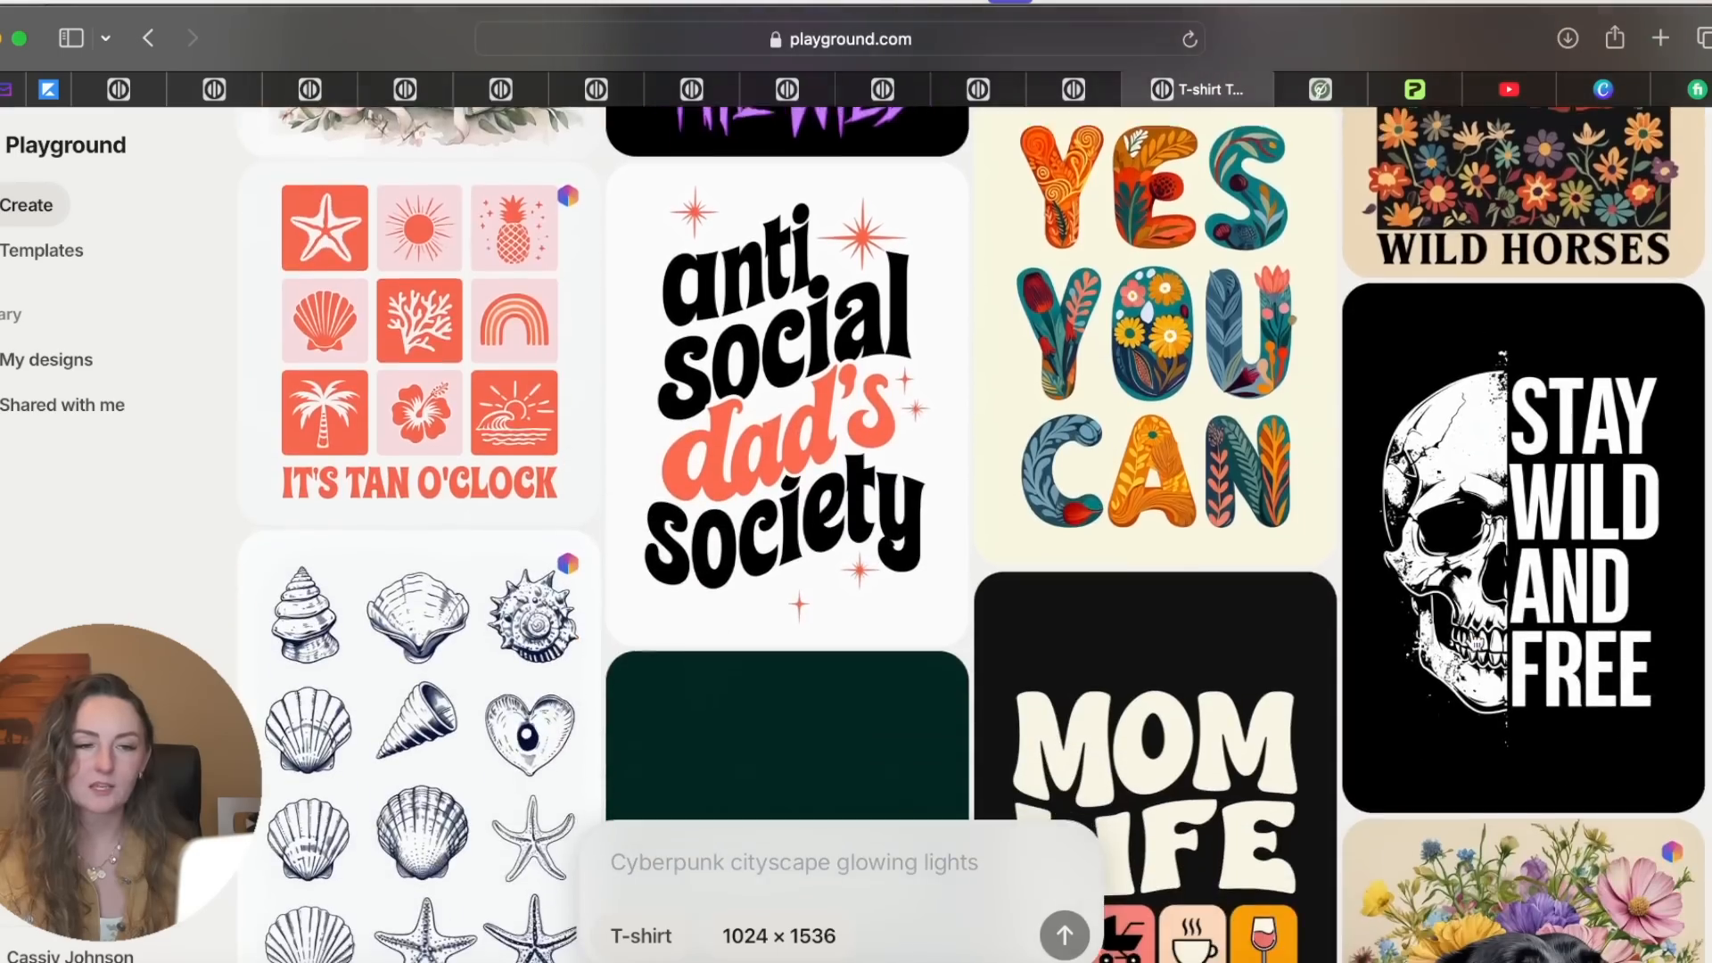
scroll(1593, 470, down, 7)
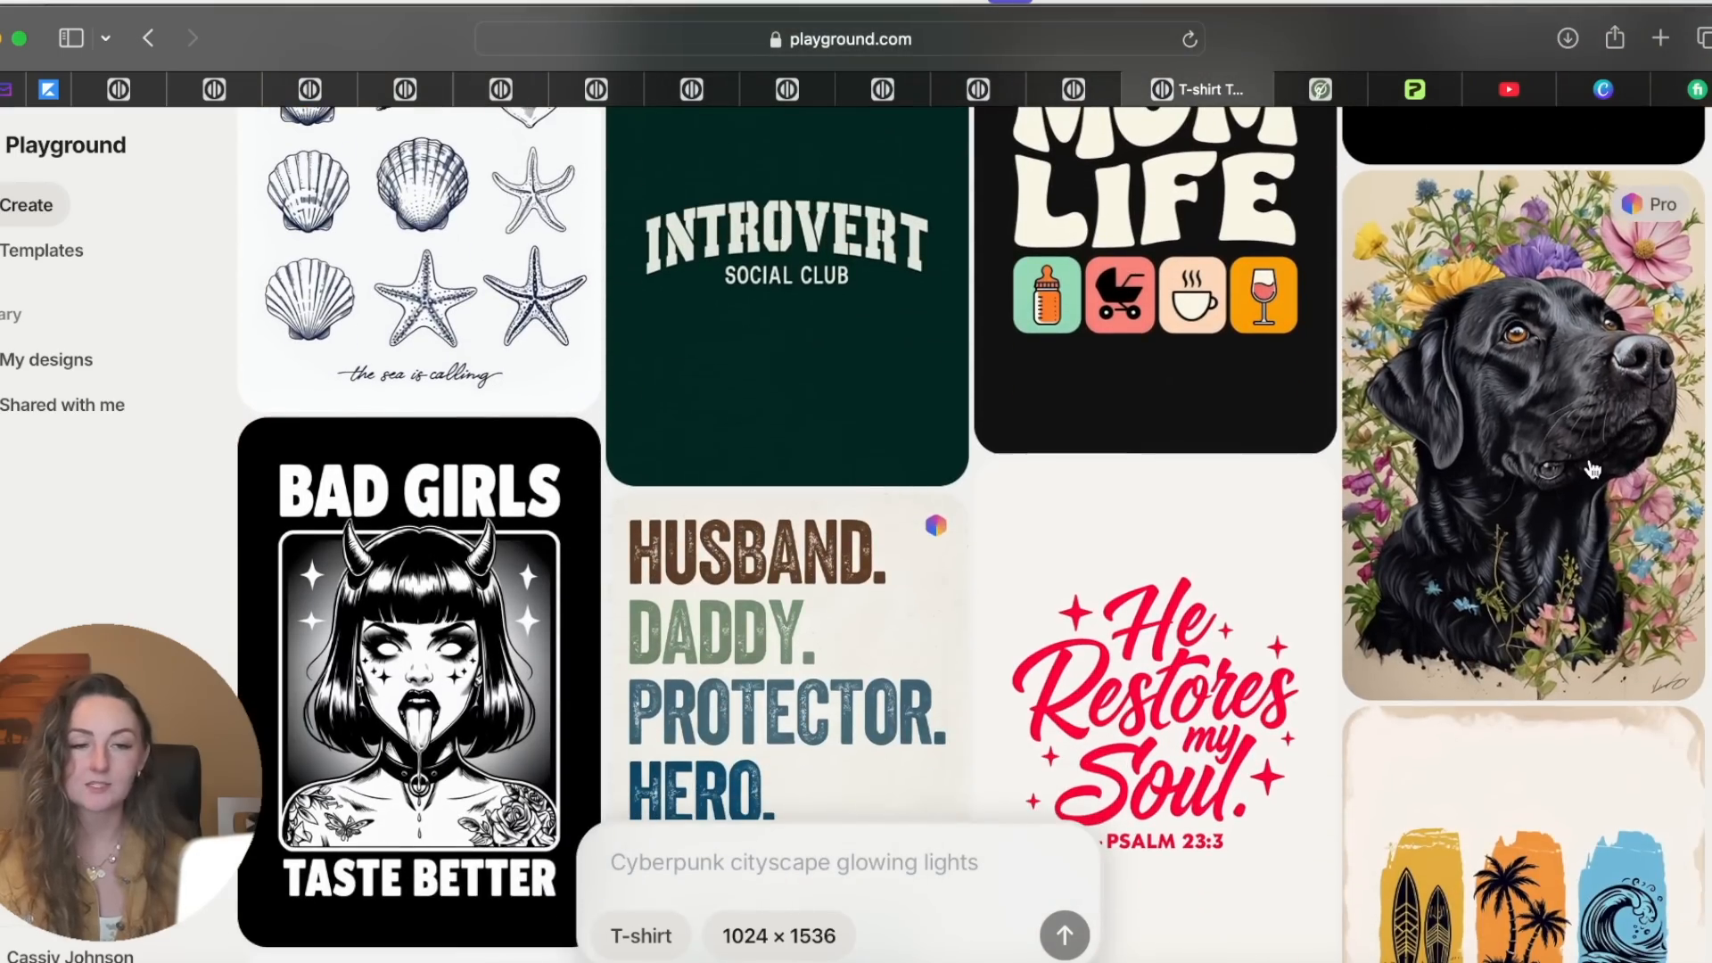
click(1593, 469)
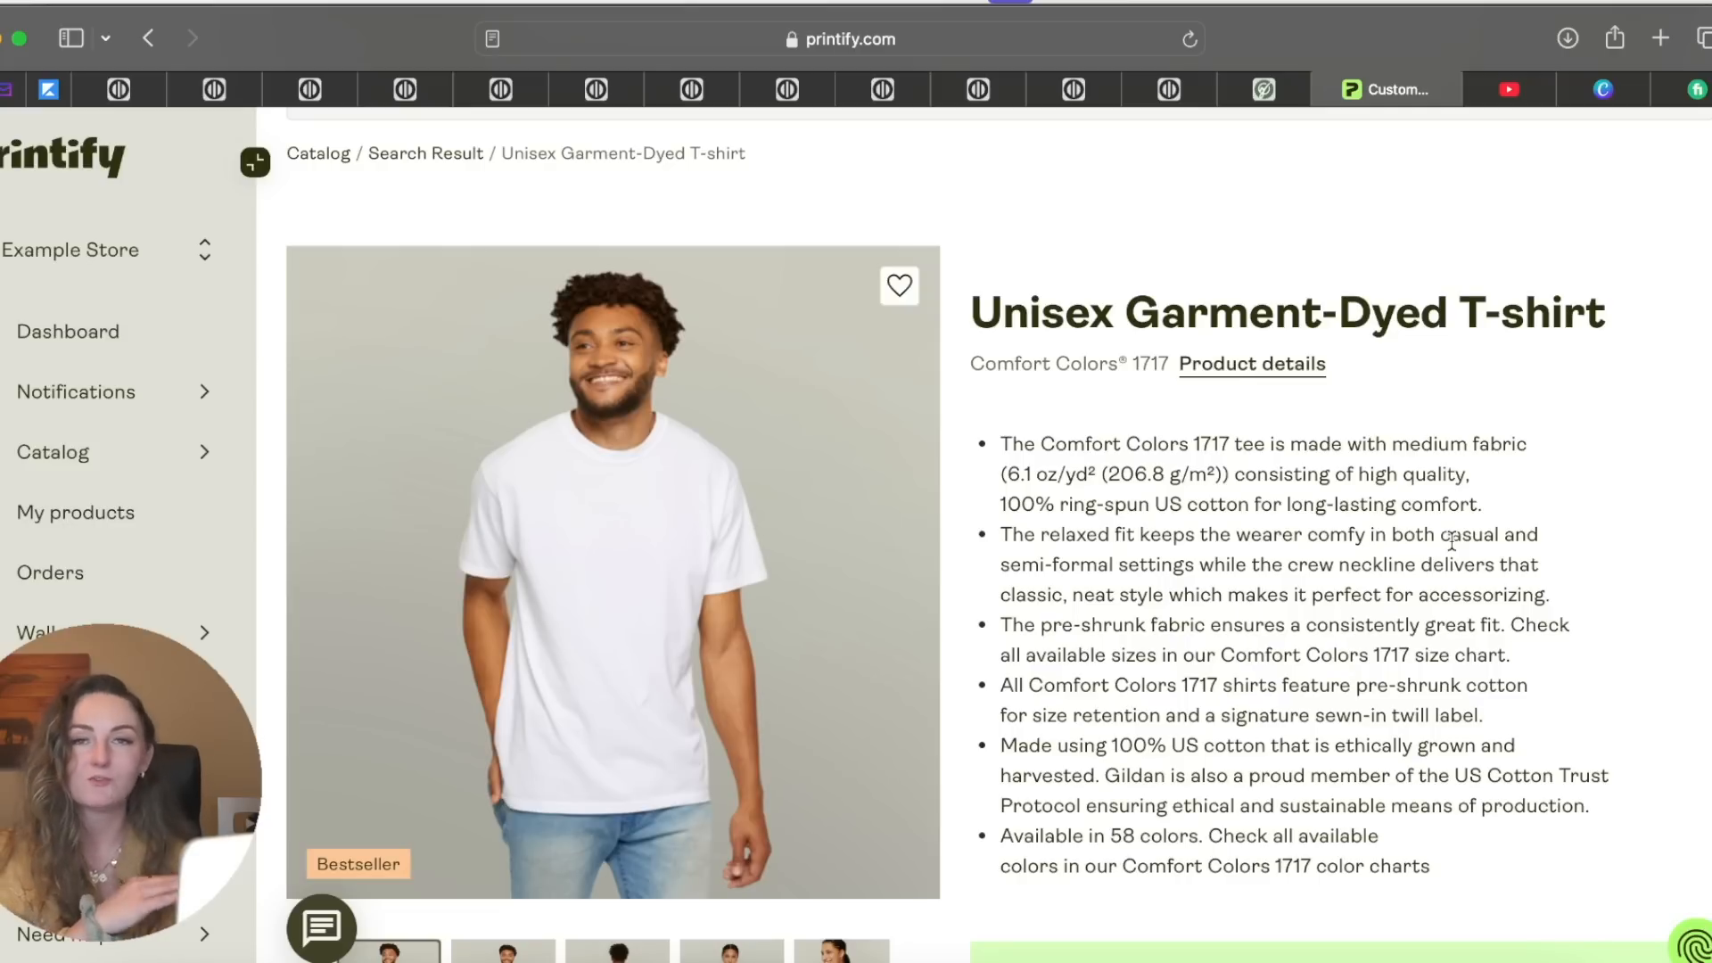
In Printify, start designing the Comfort Colors 1717 Unisex Garment-Dyed T-shirt with SwiftPOD as the print provider
scroll(1452, 542, down, 10)
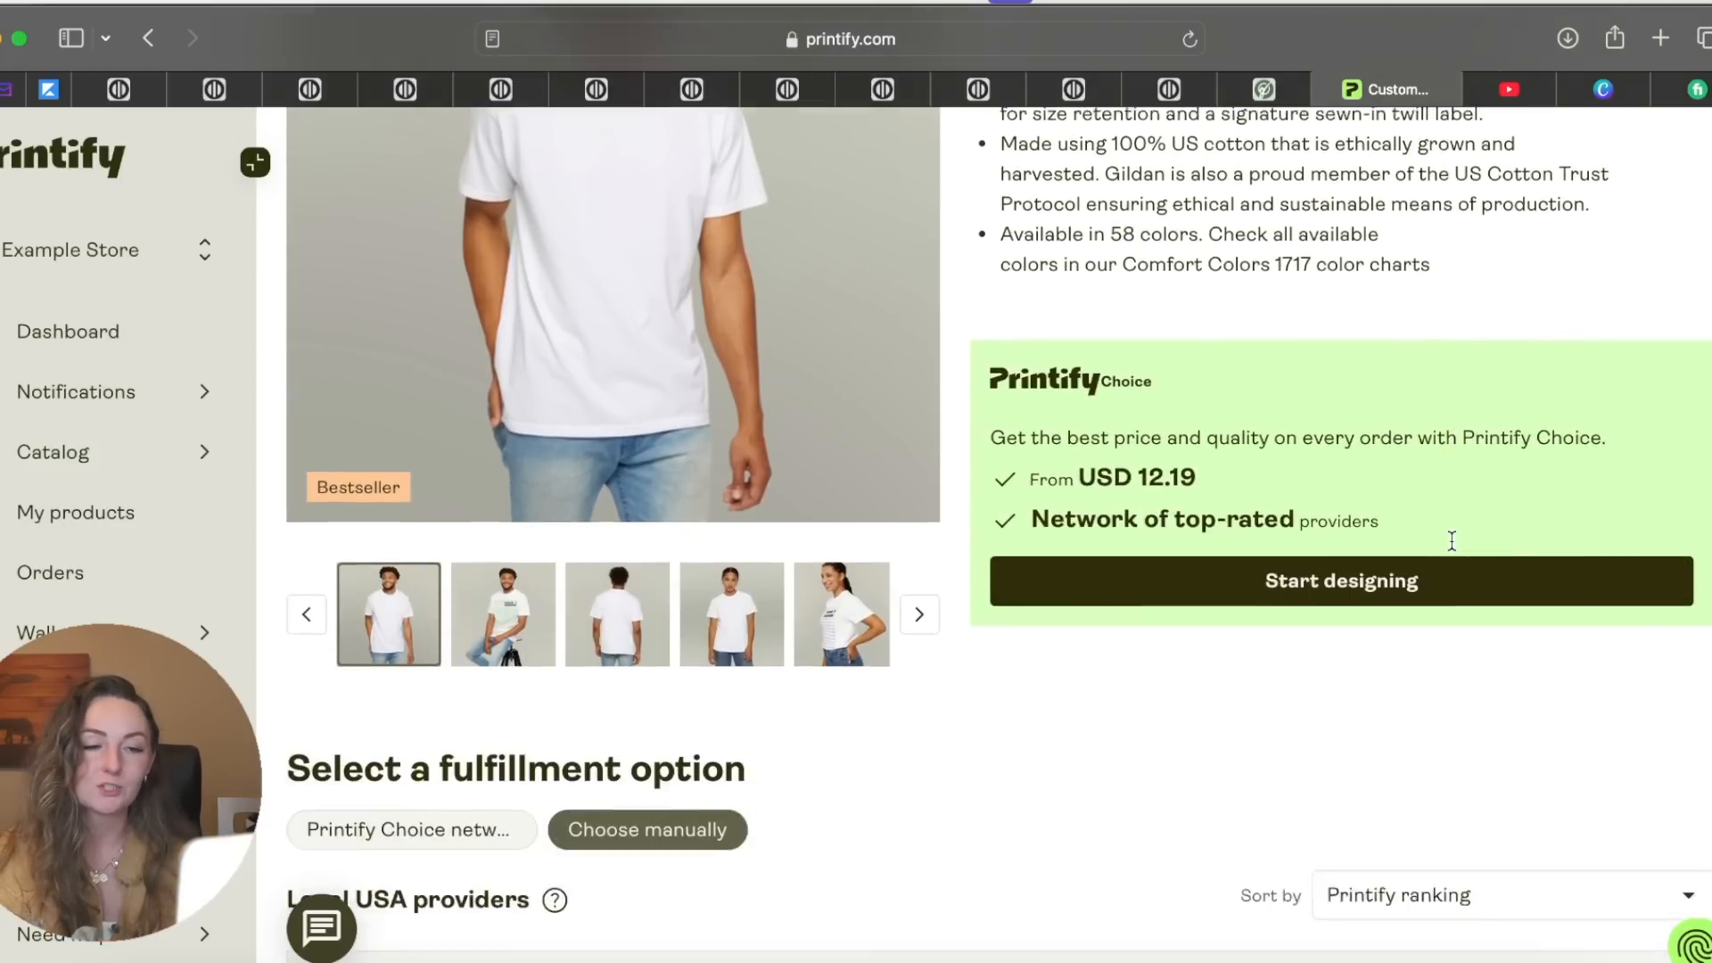
scroll(1452, 542, down, 5)
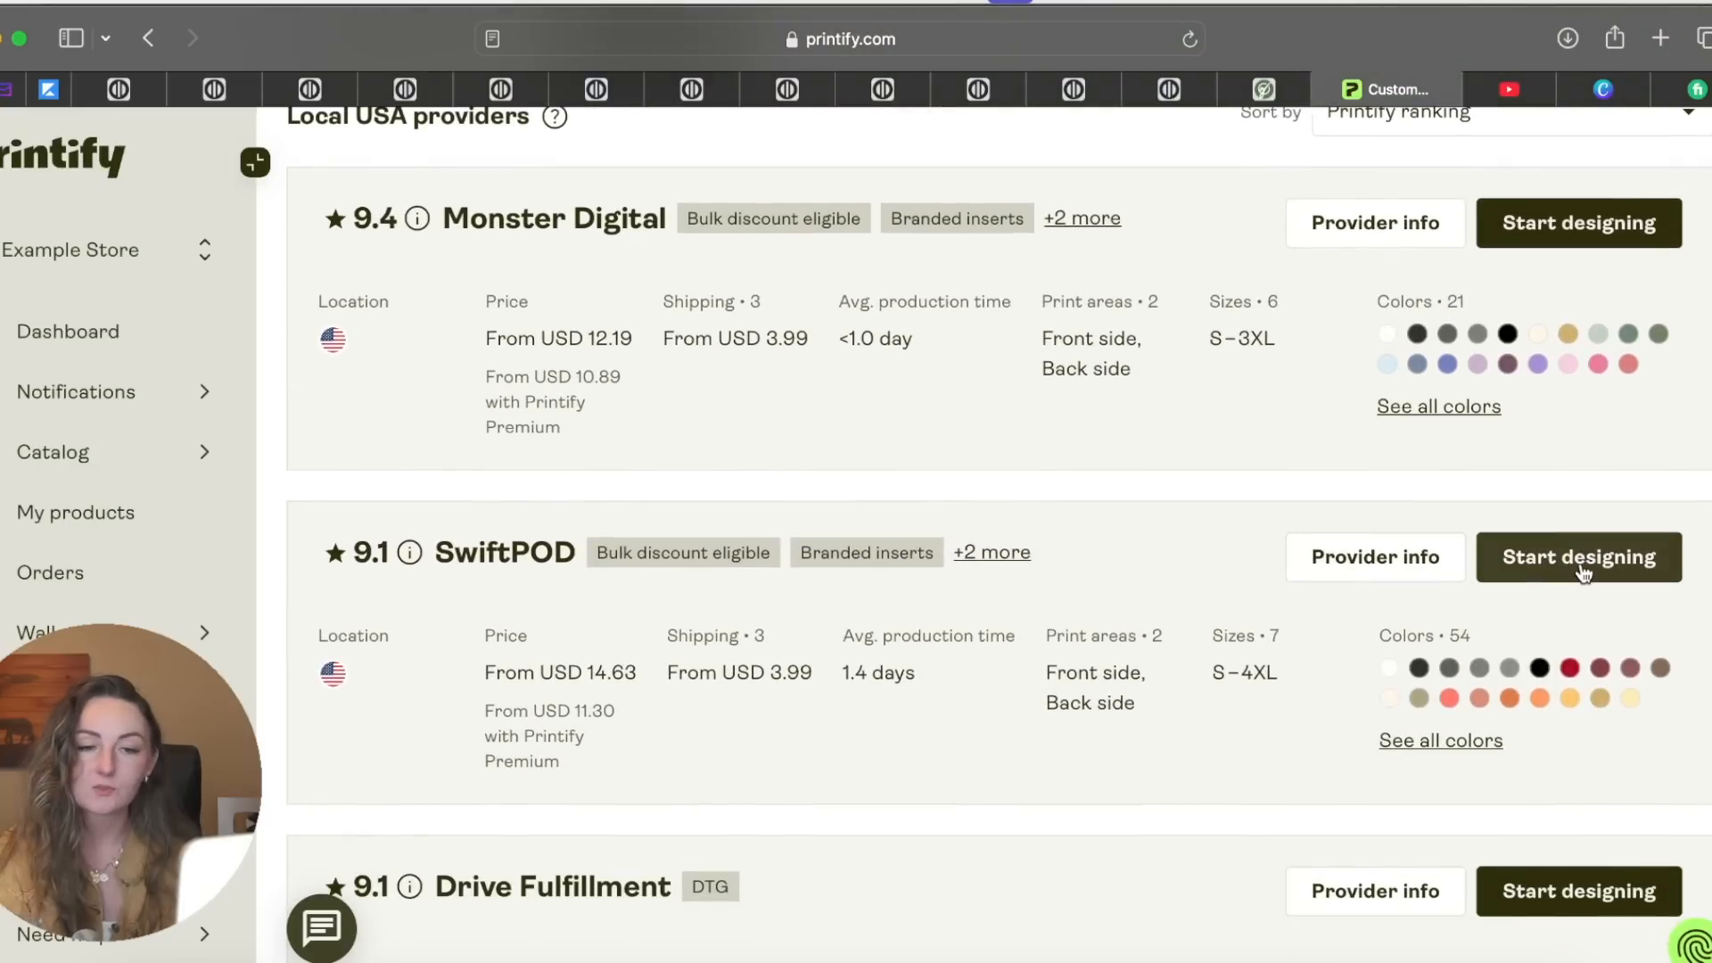
click(1580, 562)
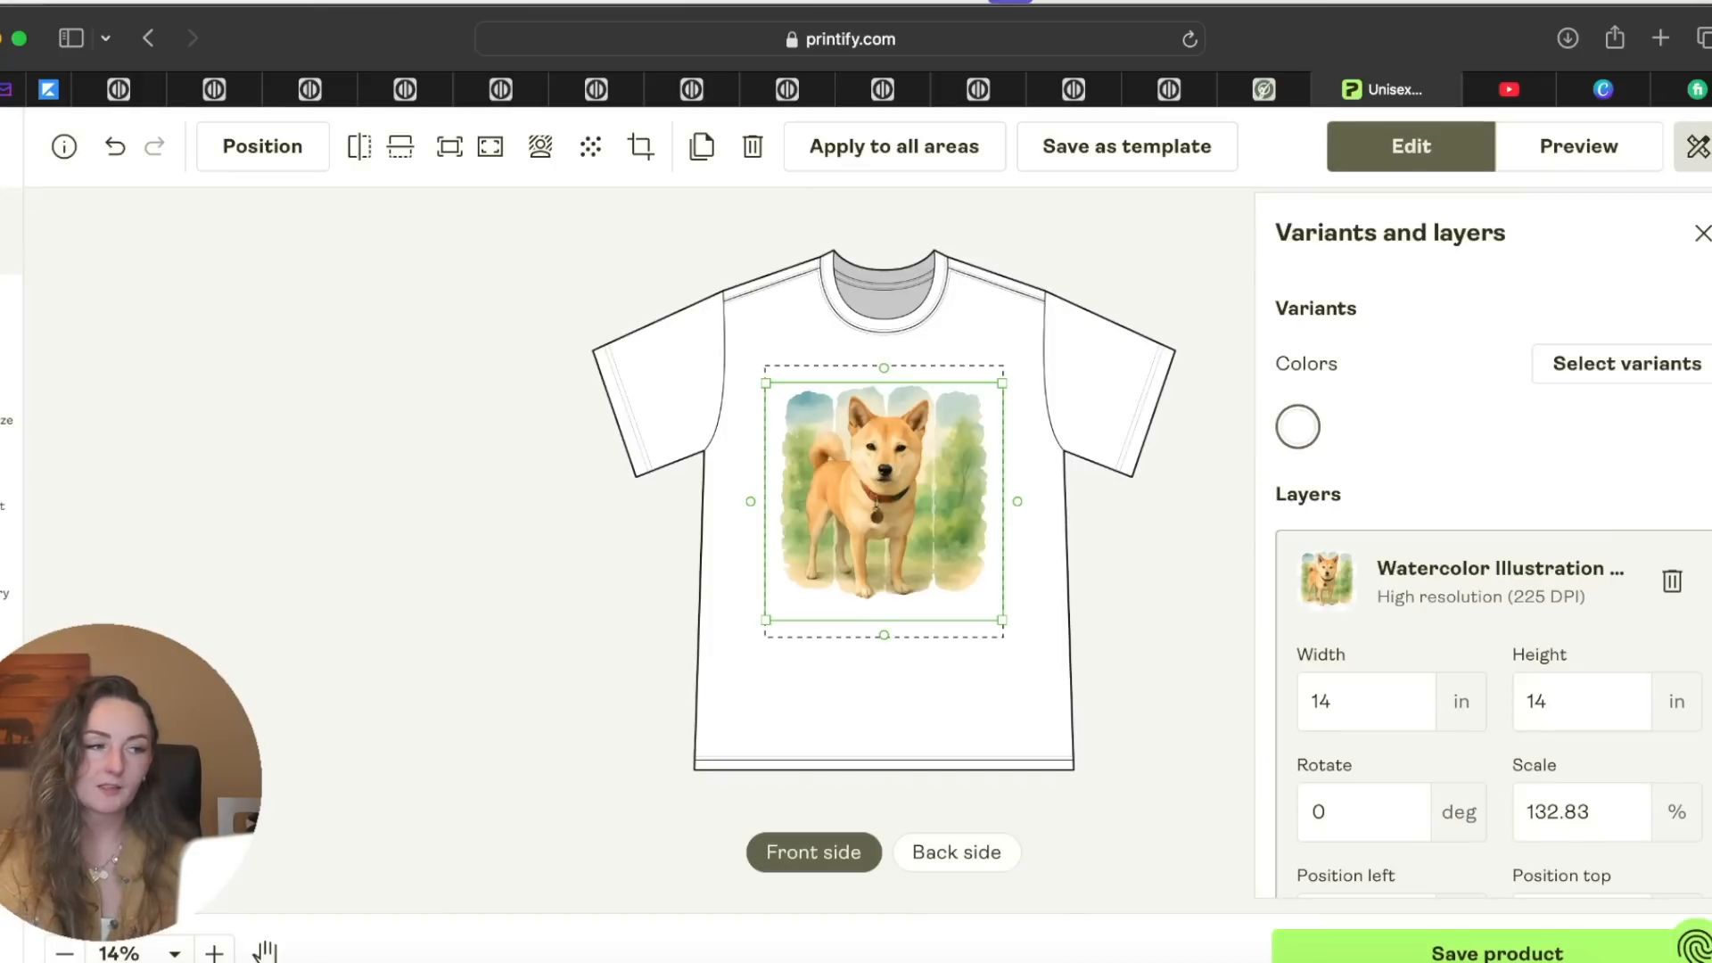
Move the watercolor dog artwork up to the upper edge of the shirt's front print area
drag(898, 493, 897, 477)
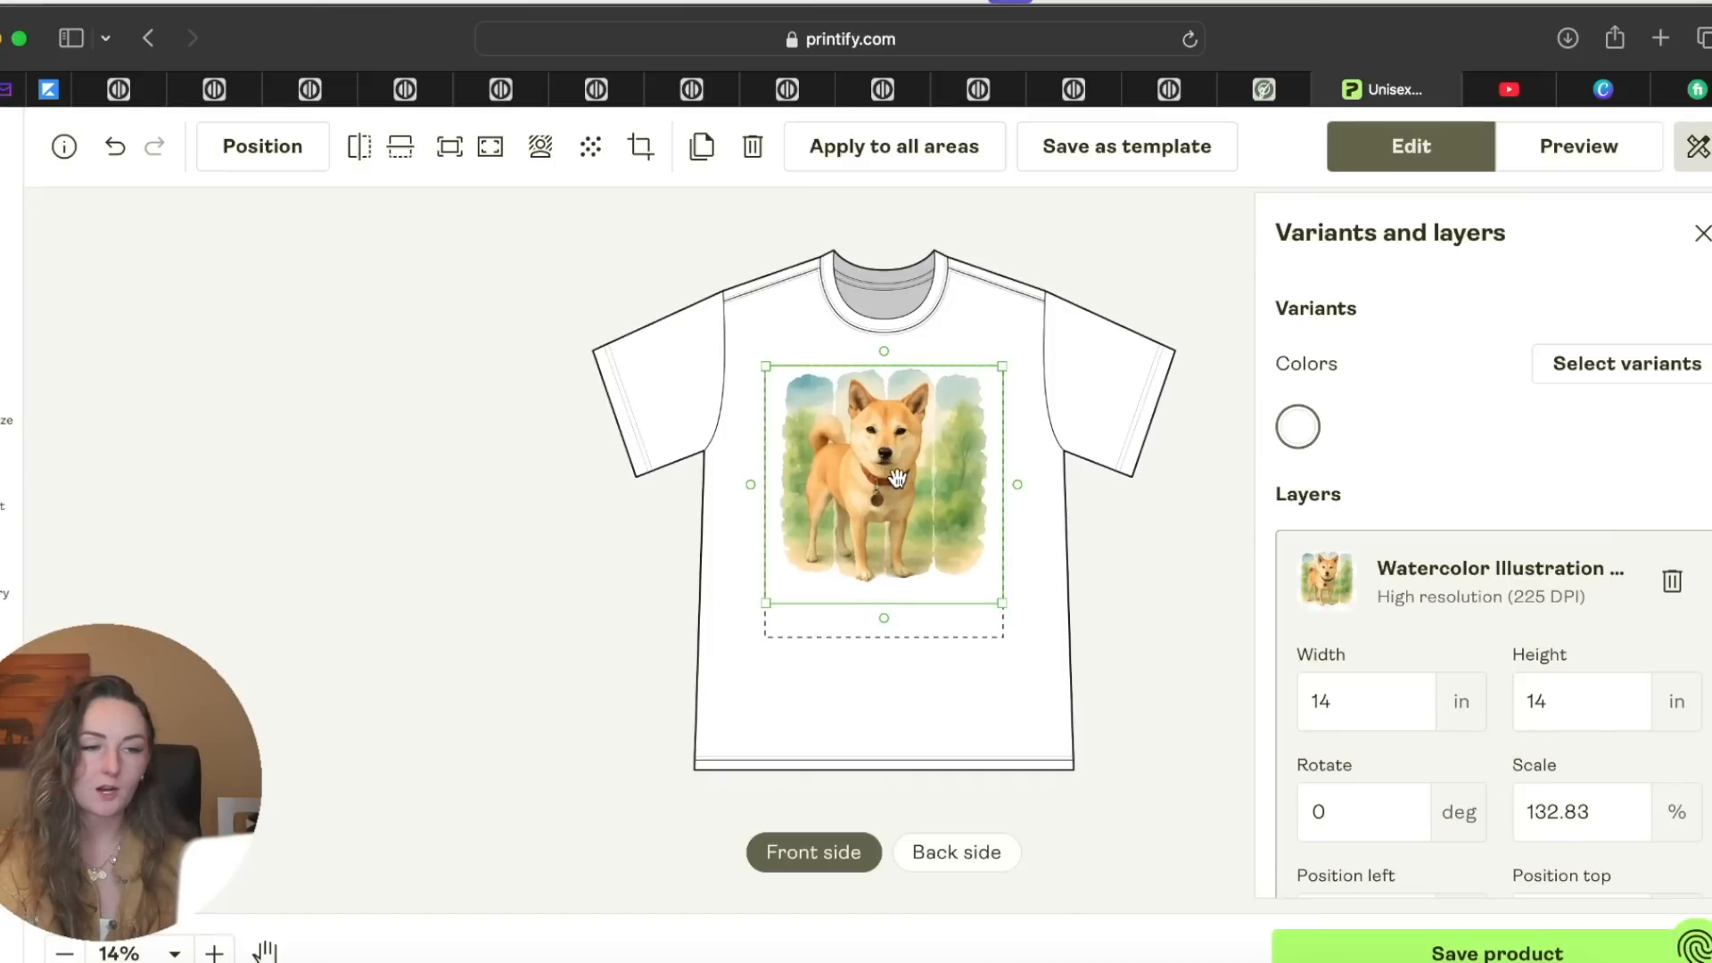
Add Pepper and Ivory to the T-shirt's selected color variants
click(1628, 363)
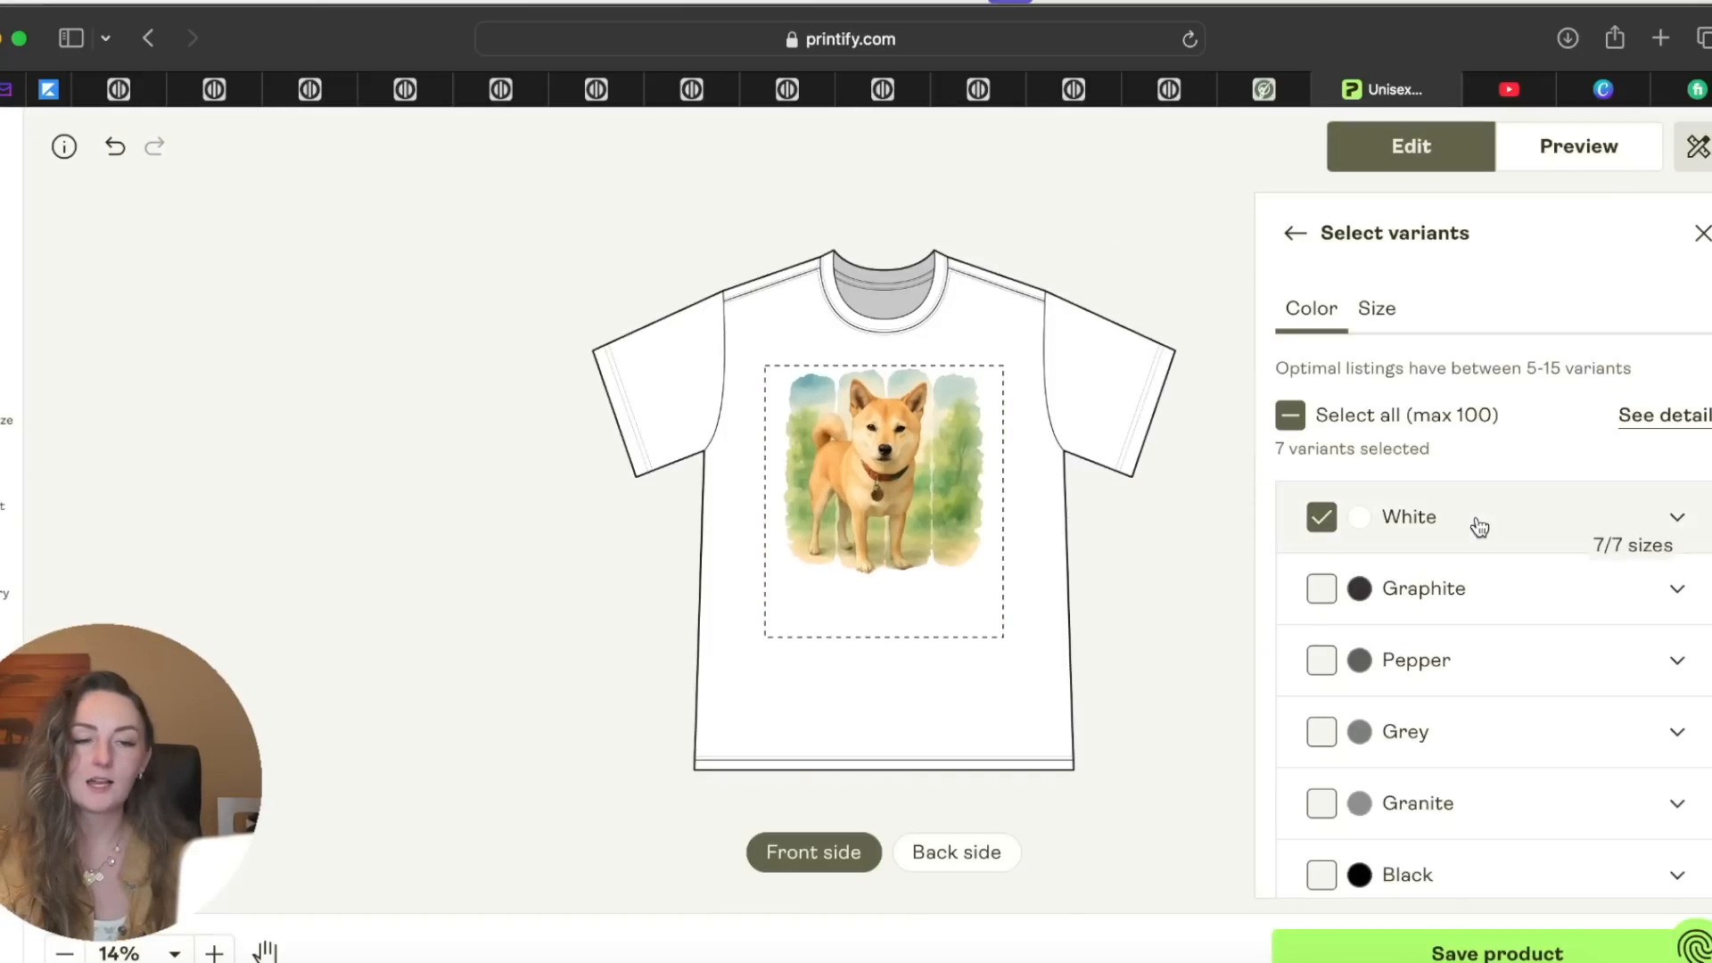
scroll(1479, 527, down, 3)
click(1319, 465)
click(1317, 546)
click(1322, 467)
scroll(1345, 674, down, 5)
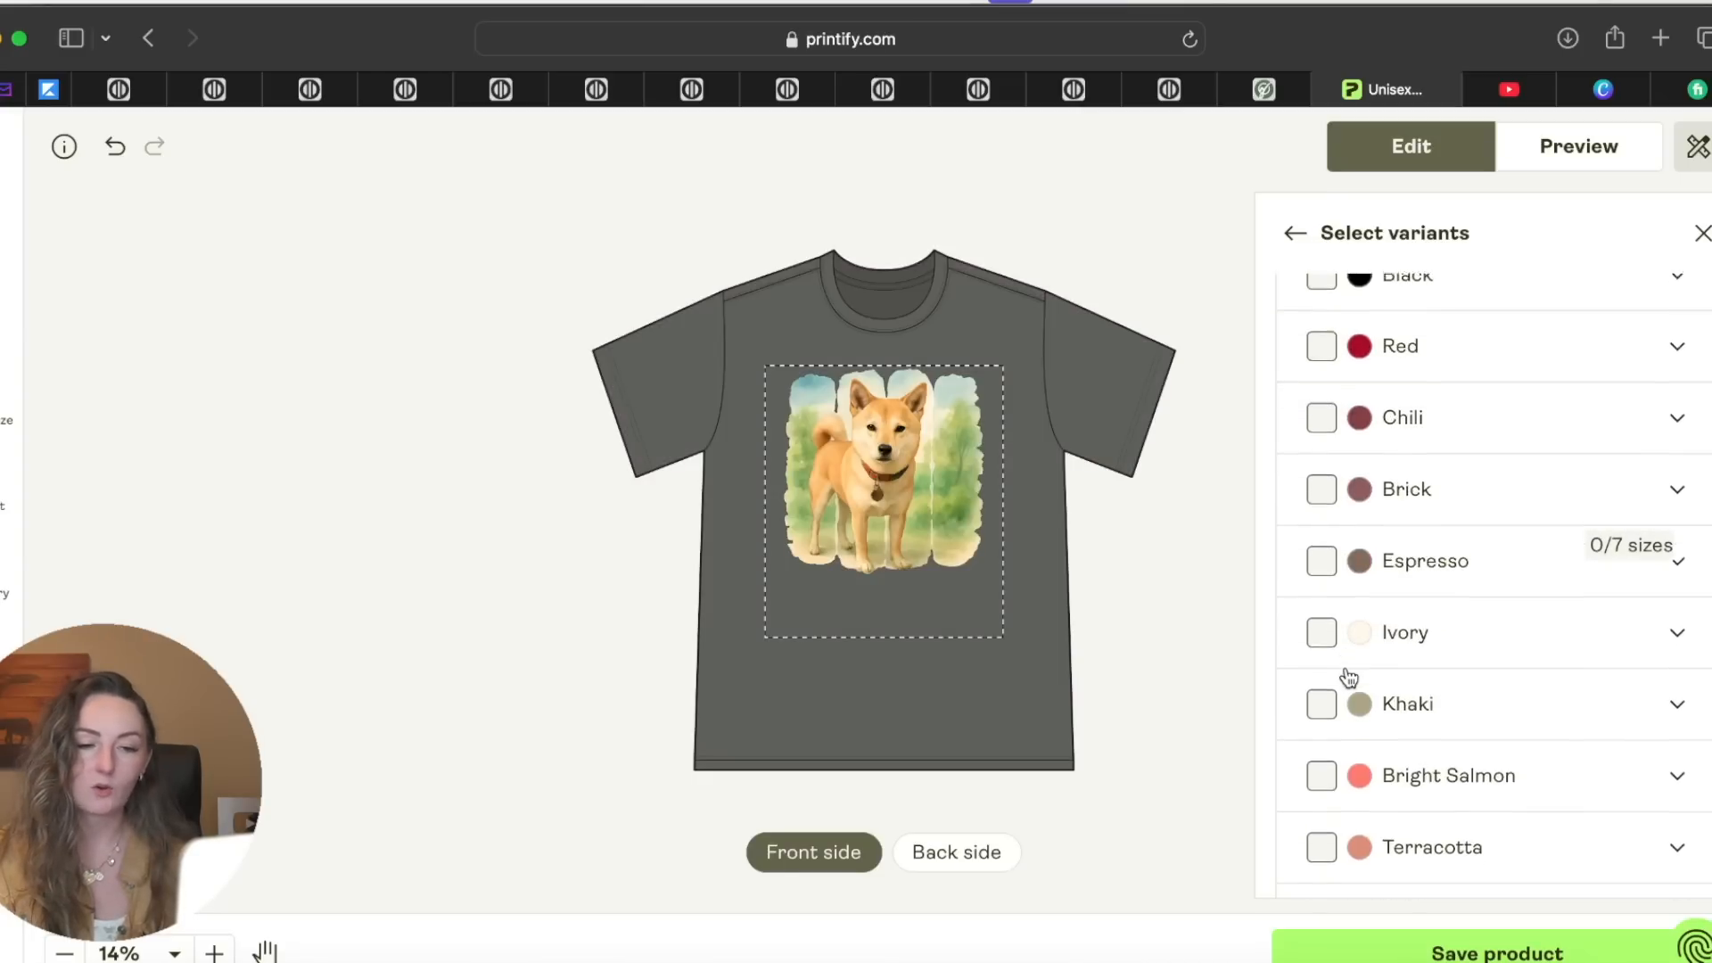
click(1323, 505)
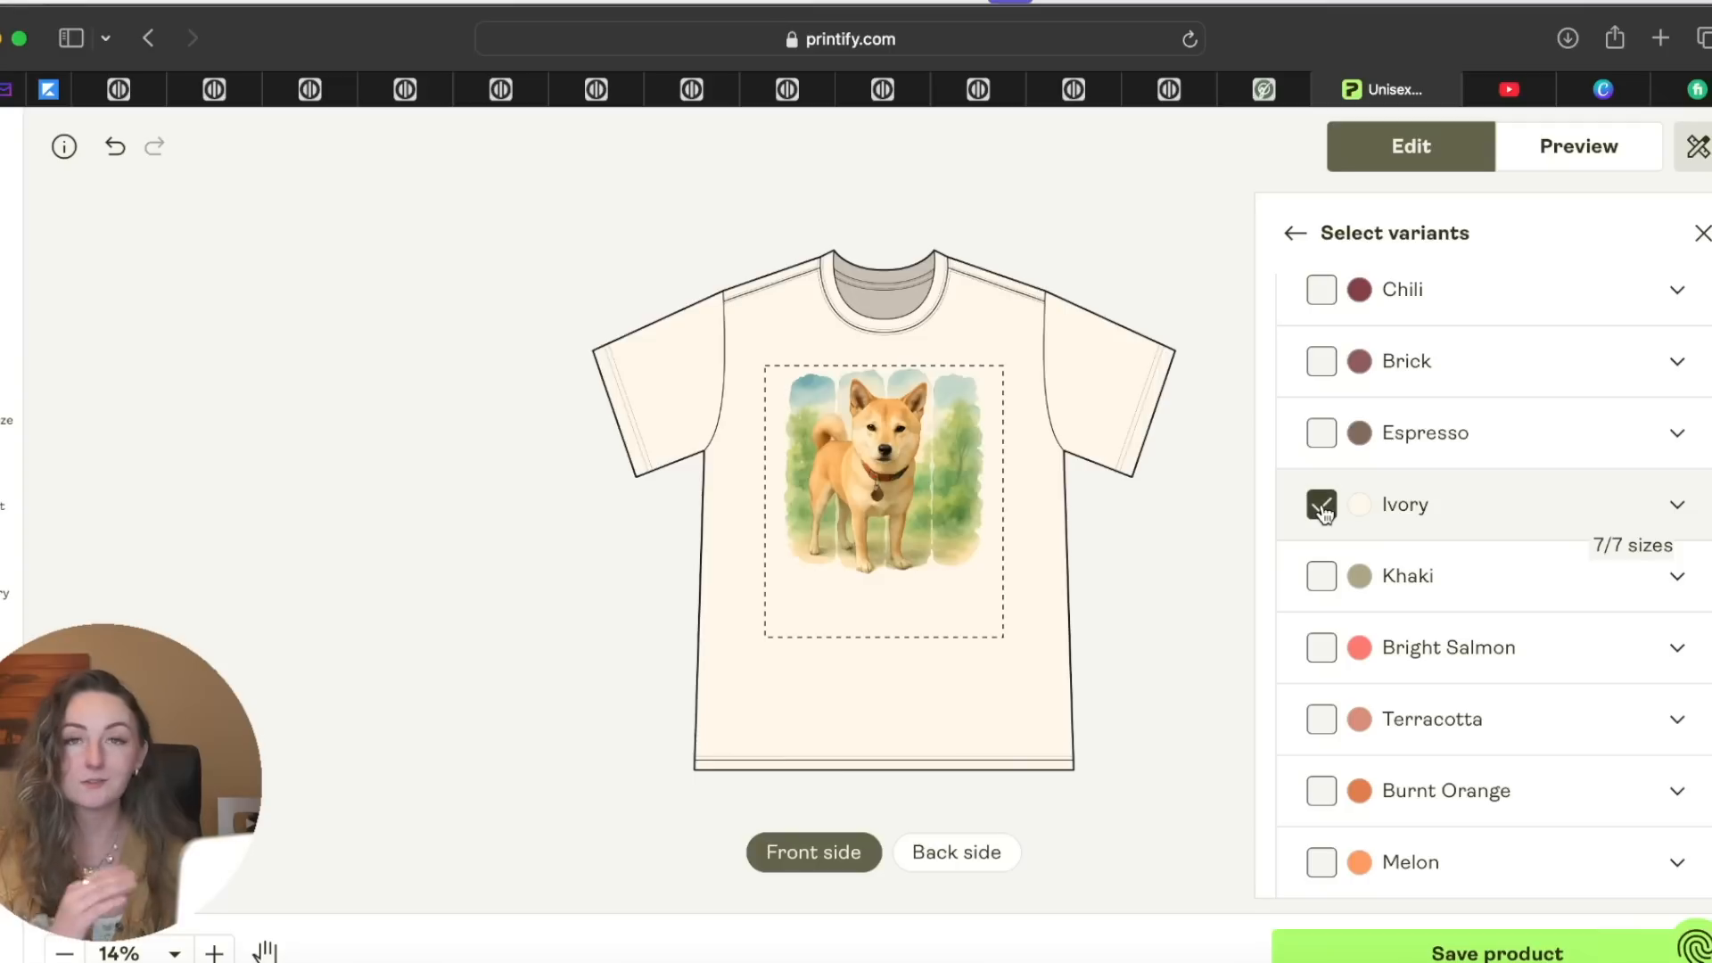
Add the Light Green and Moss color variants to the T-shirt and save the product
scroll(1324, 513, down, 2)
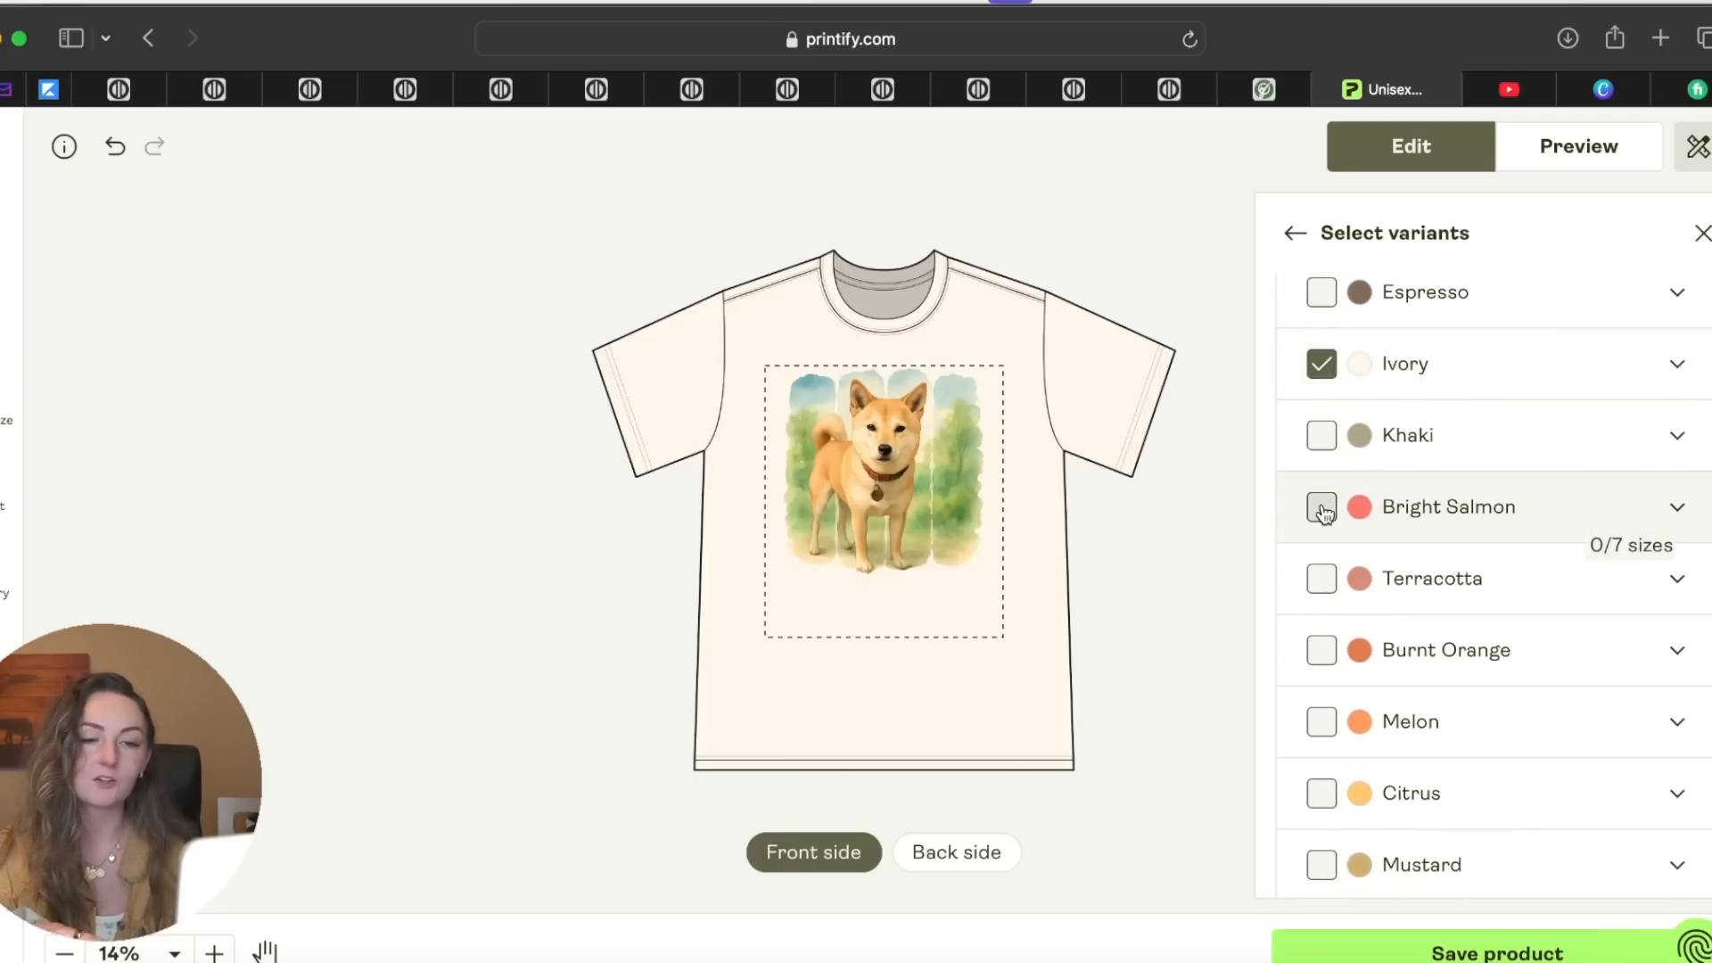
scroll(1324, 513, down, 8)
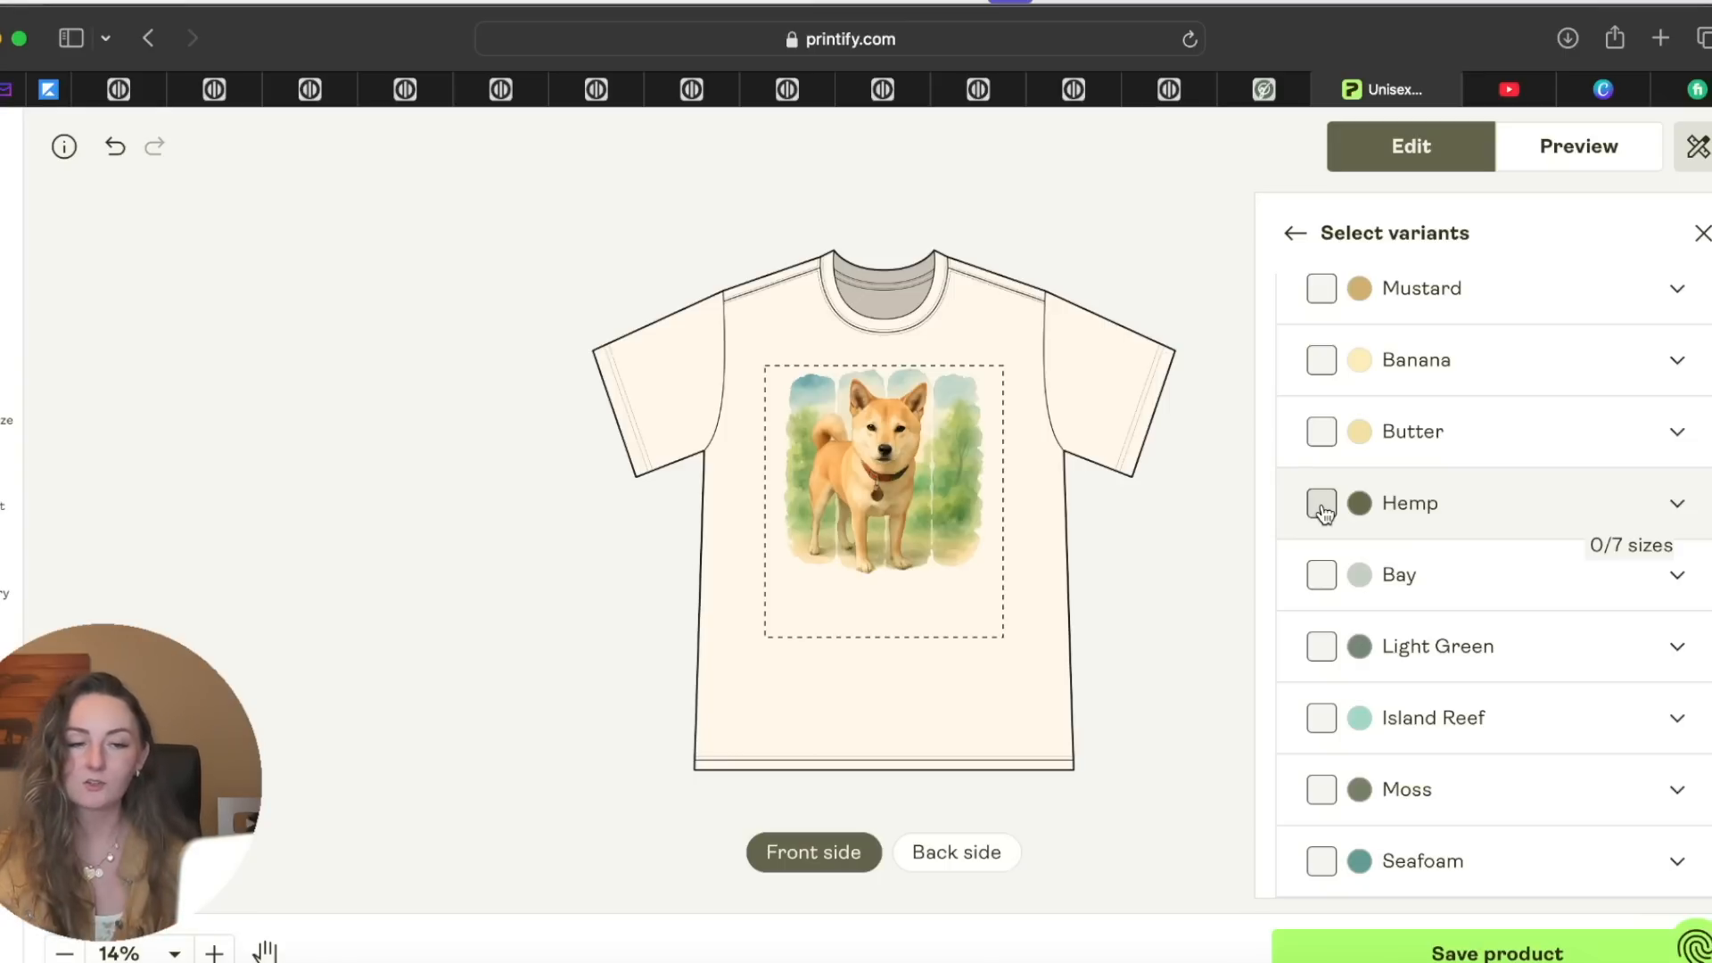
click(1320, 645)
scroll(1325, 787, down, 1)
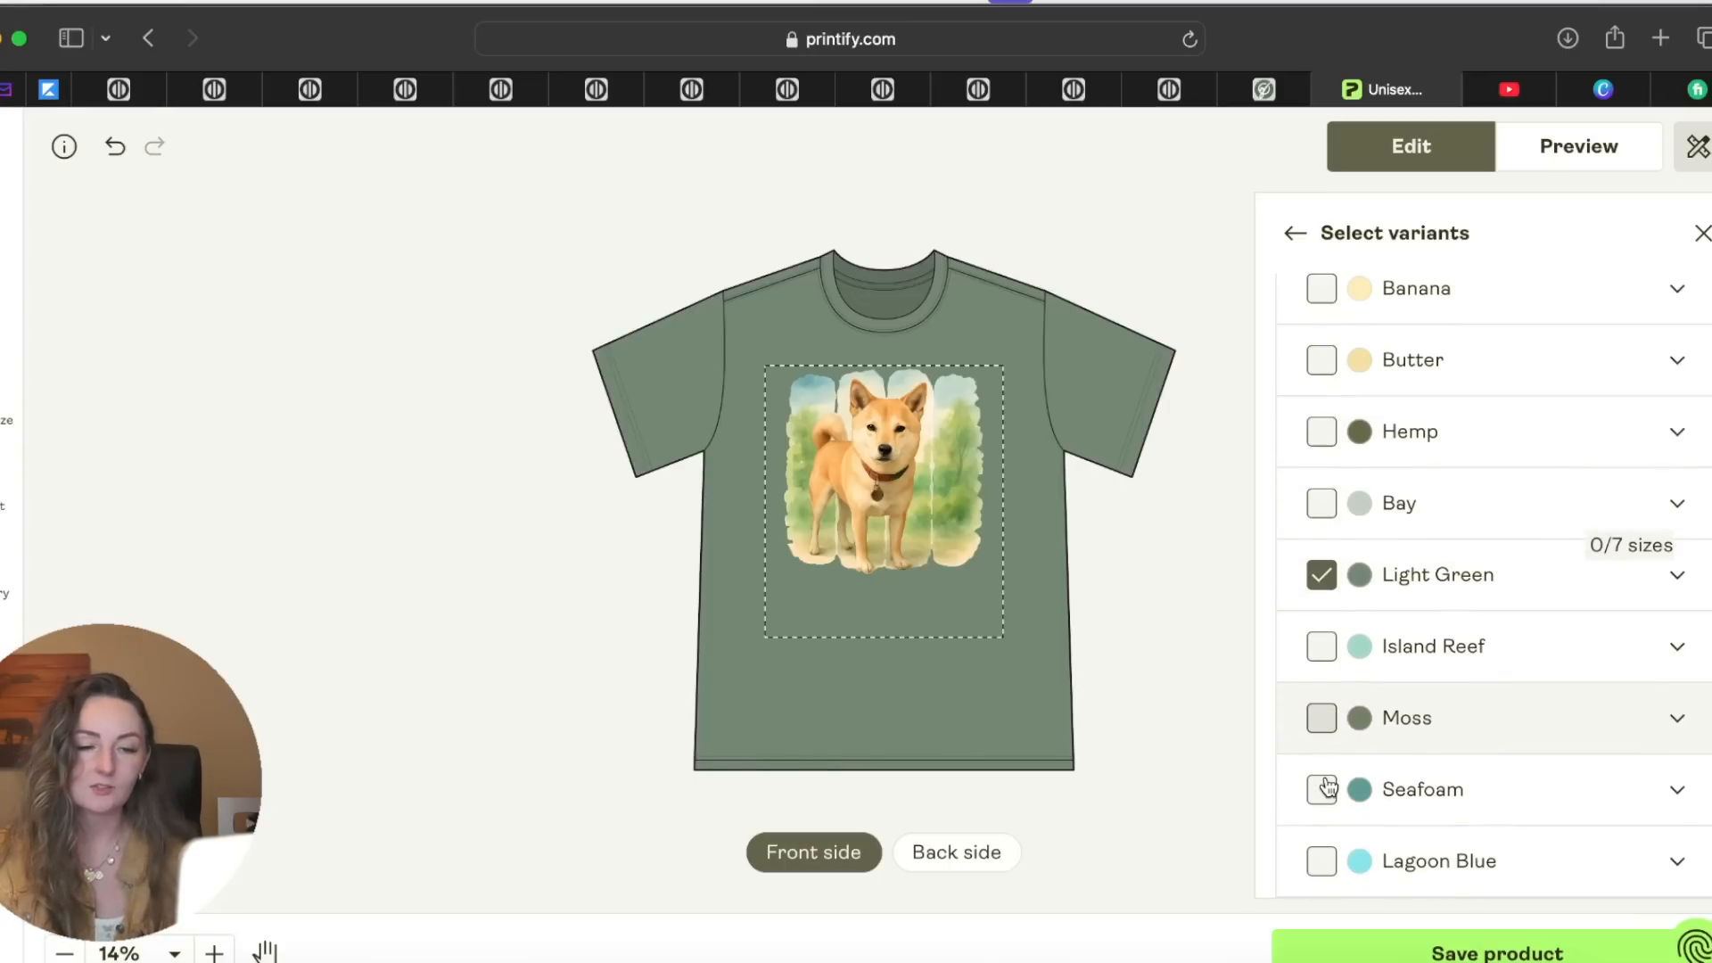
click(1323, 718)
scroll(1302, 820, down, 6)
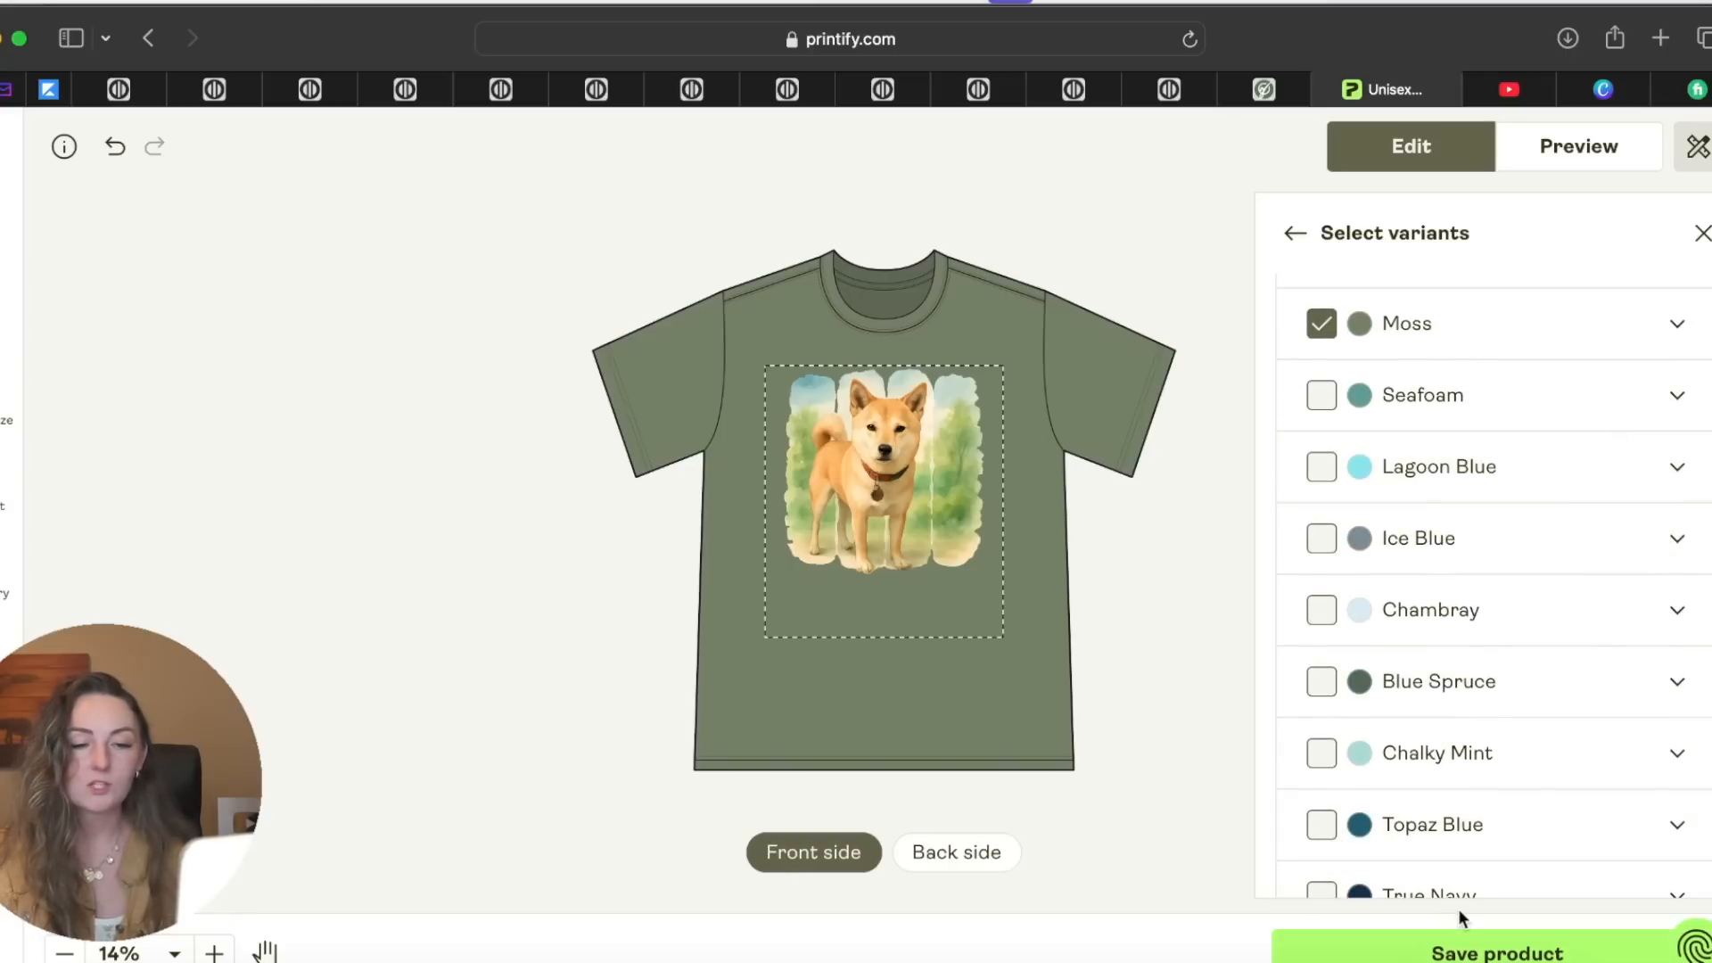
click(1451, 946)
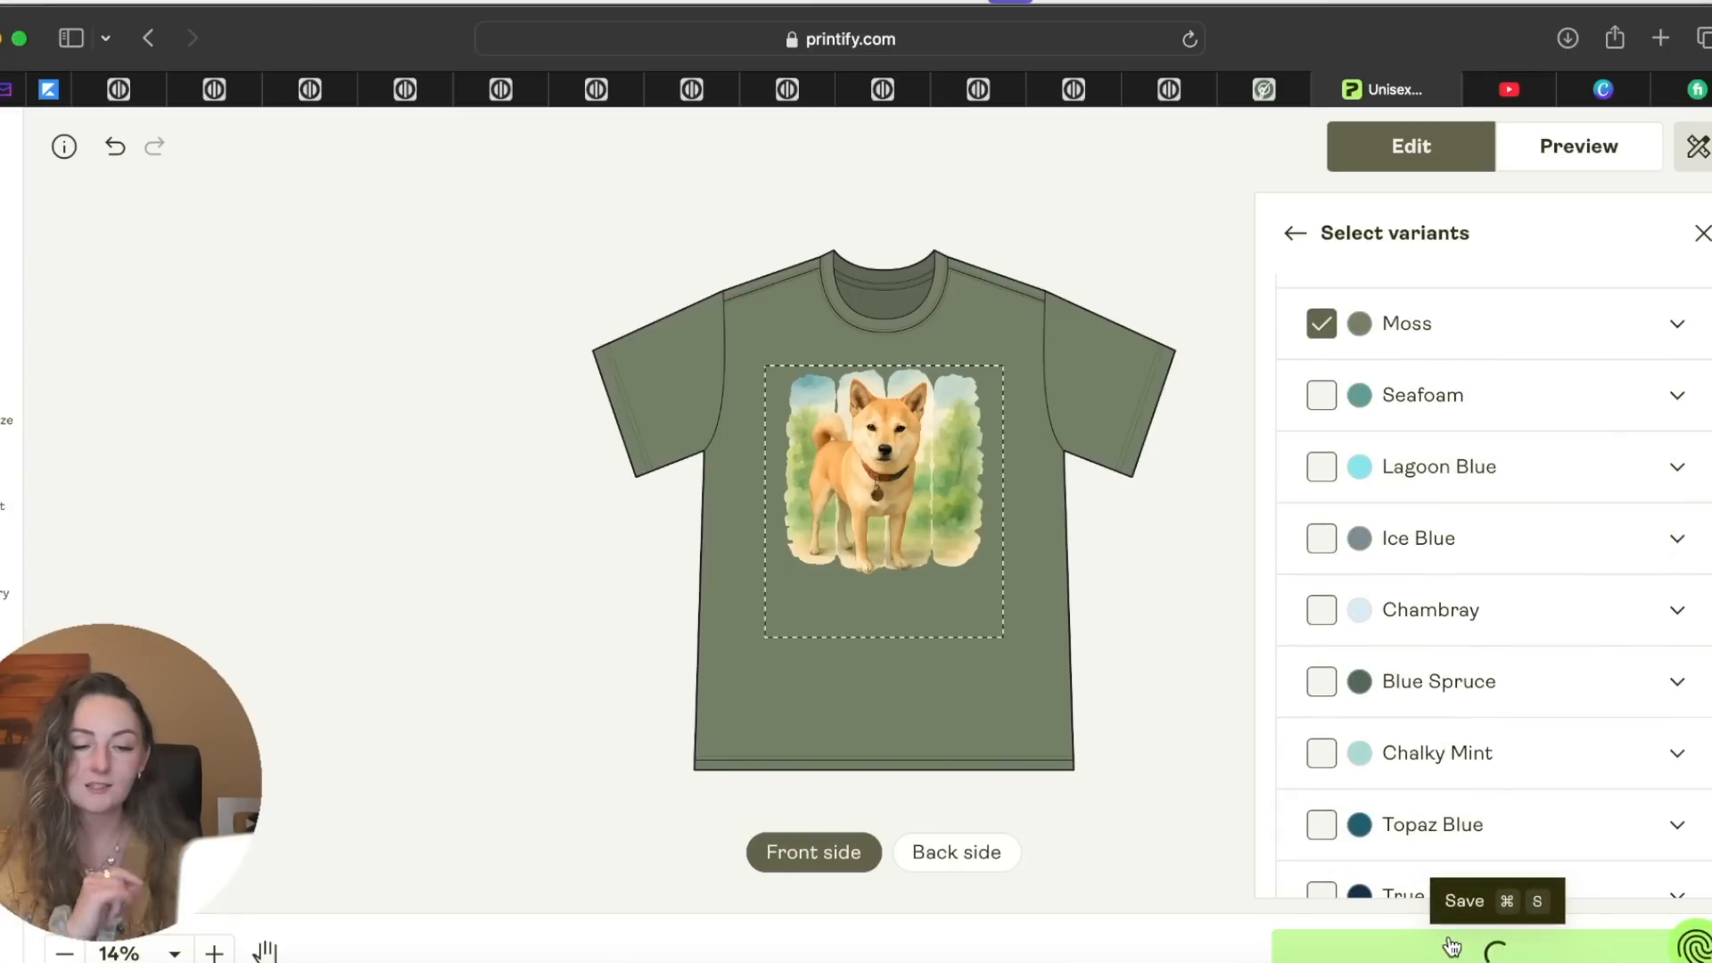
Set the listing title to "Comfort Colors Custom Dog Photo Shirt, Pet Memorial Gift, Custom Dog Shirt, Gift For Dog Mom, Dog Remembrance Gift, Custom Pet Shirt"
scroll(1158, 749, down, 5)
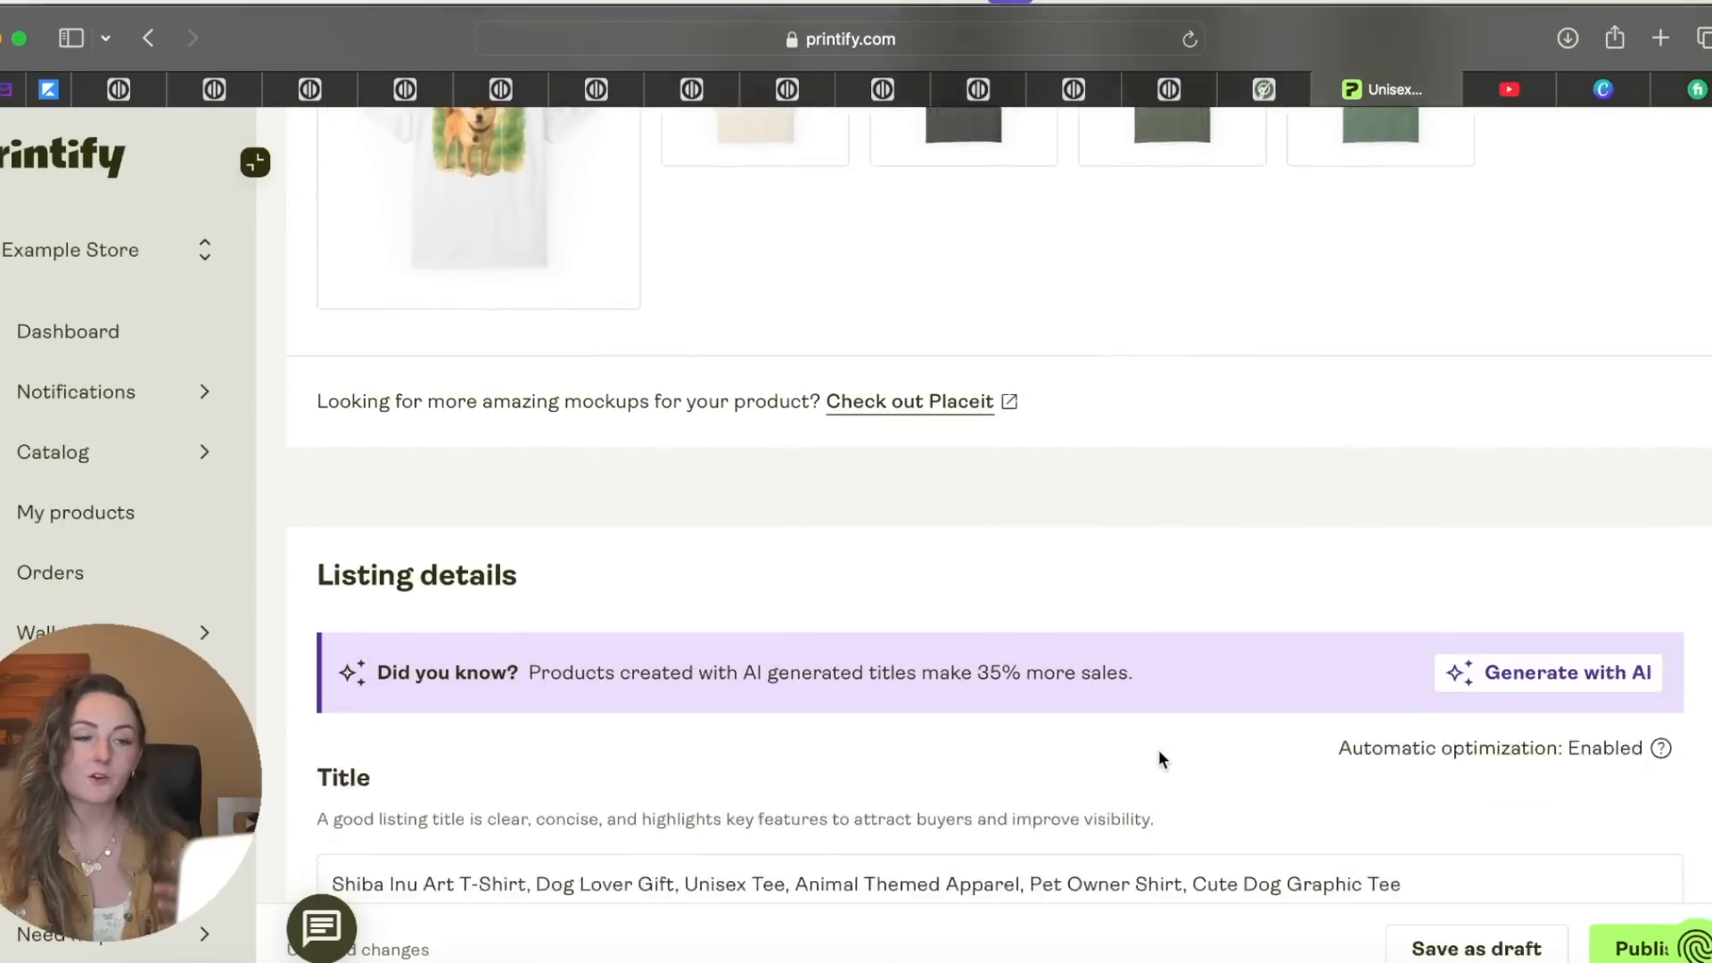
scroll(1158, 749, down, 1)
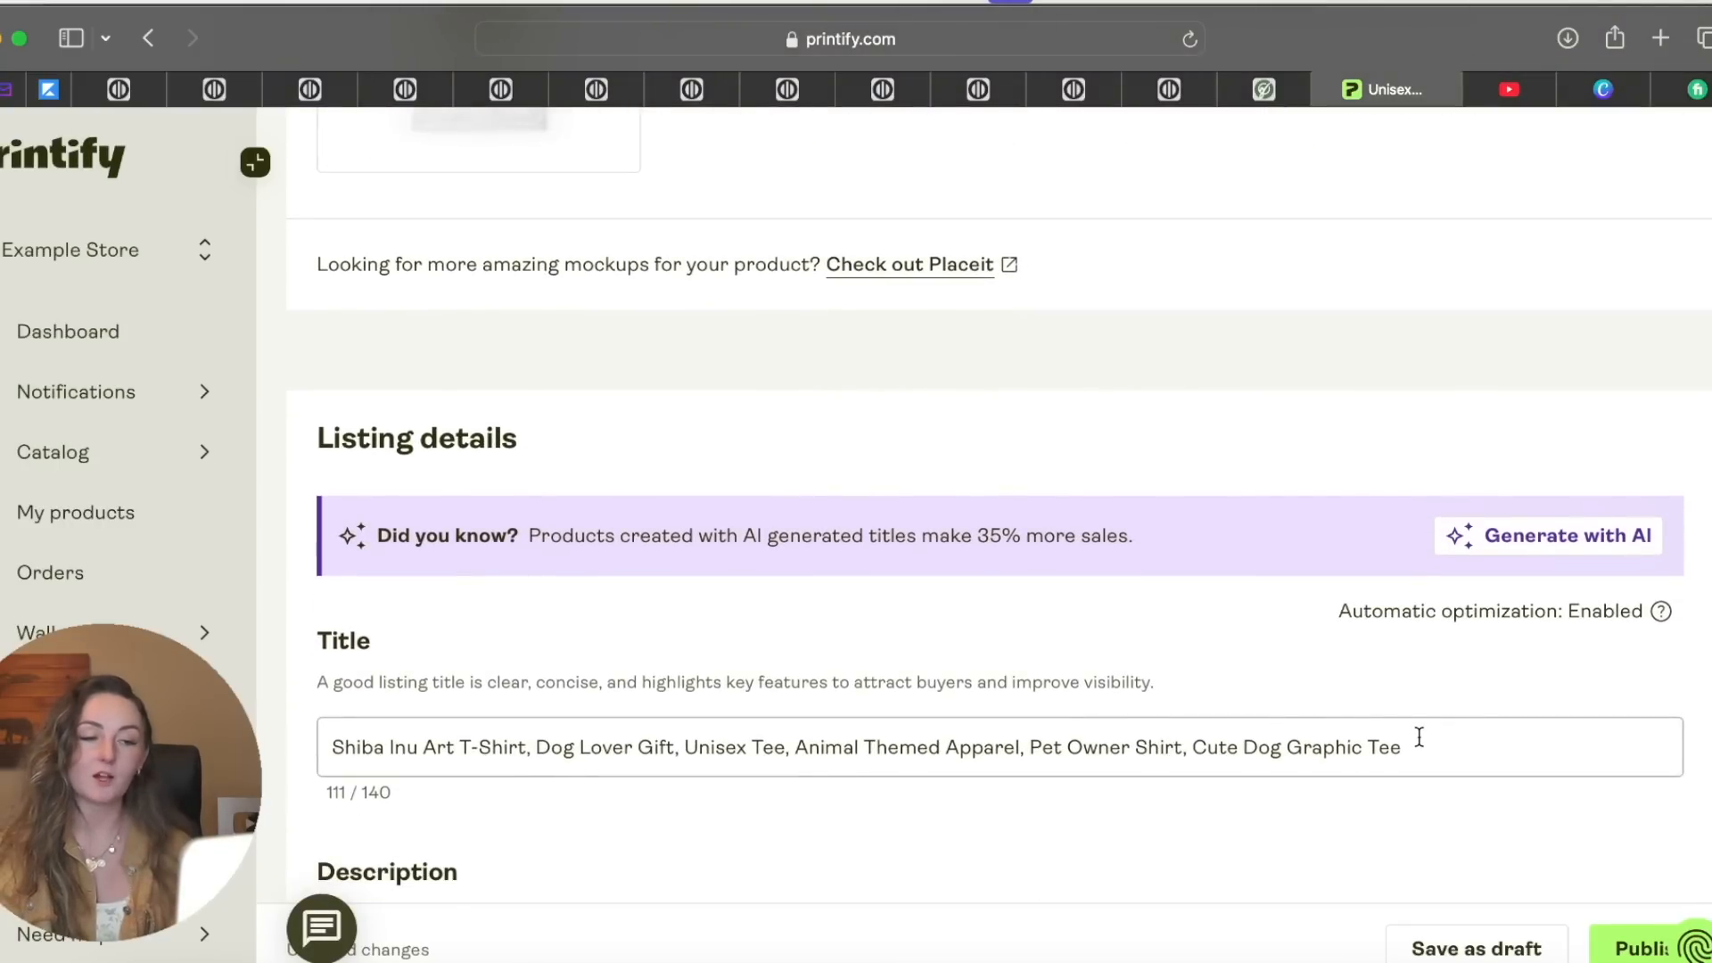
drag(1433, 744, 428, 682)
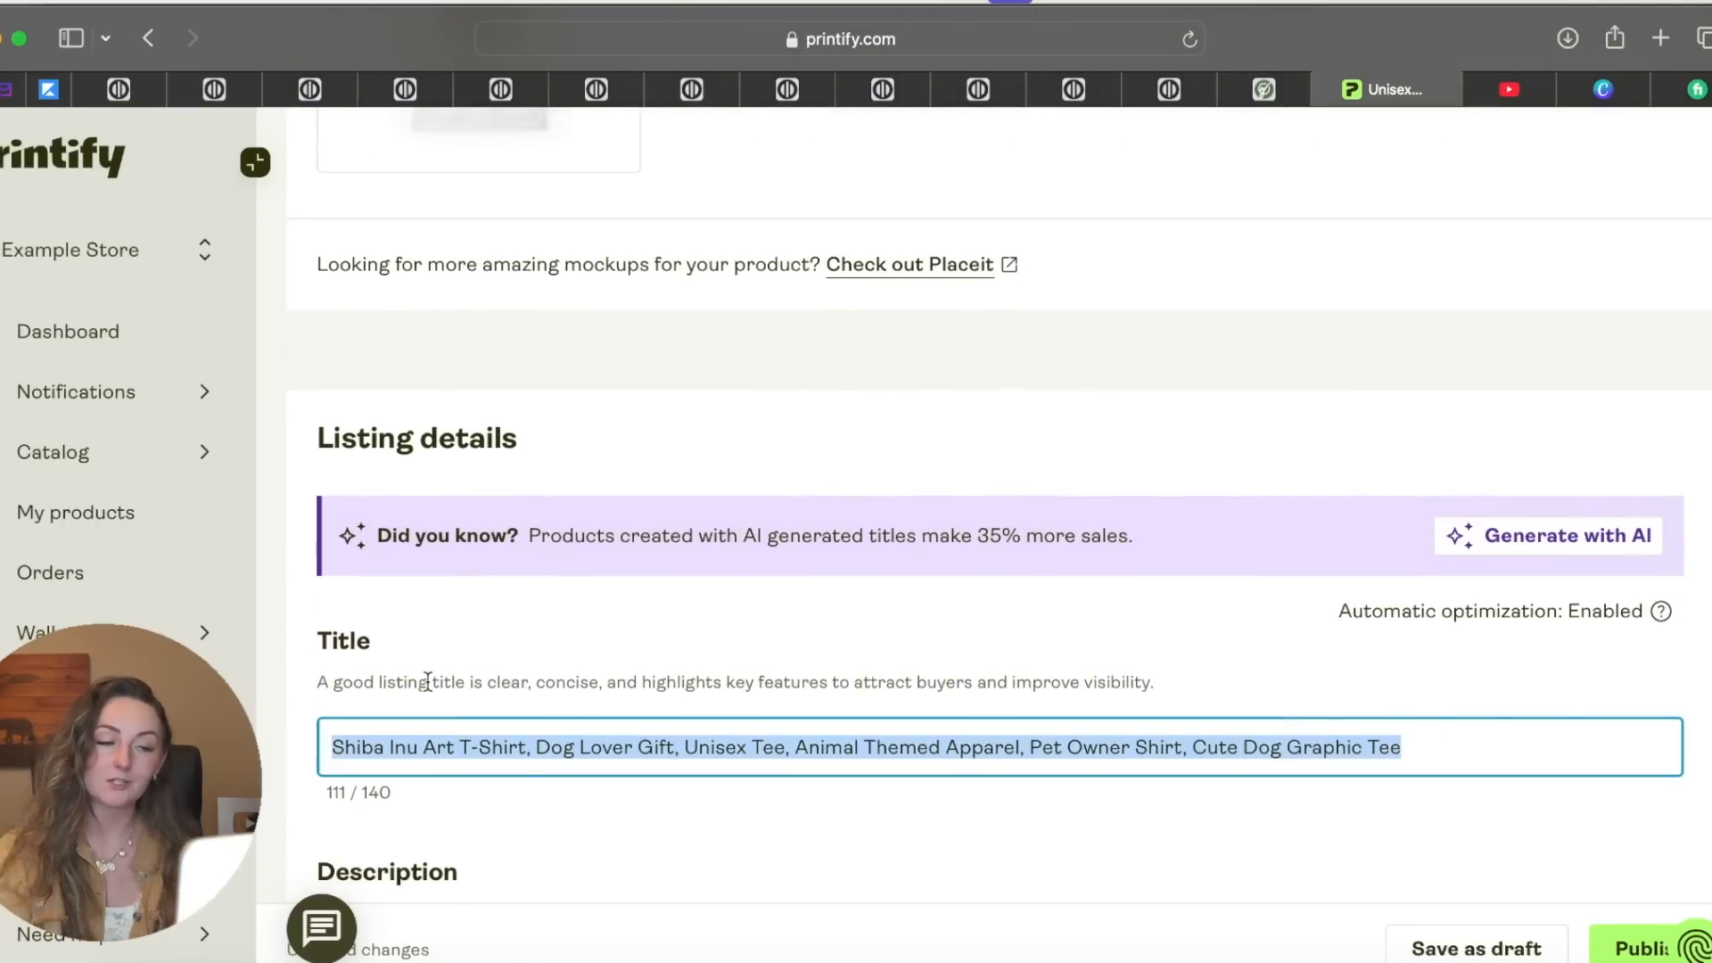
key(BackSpace)
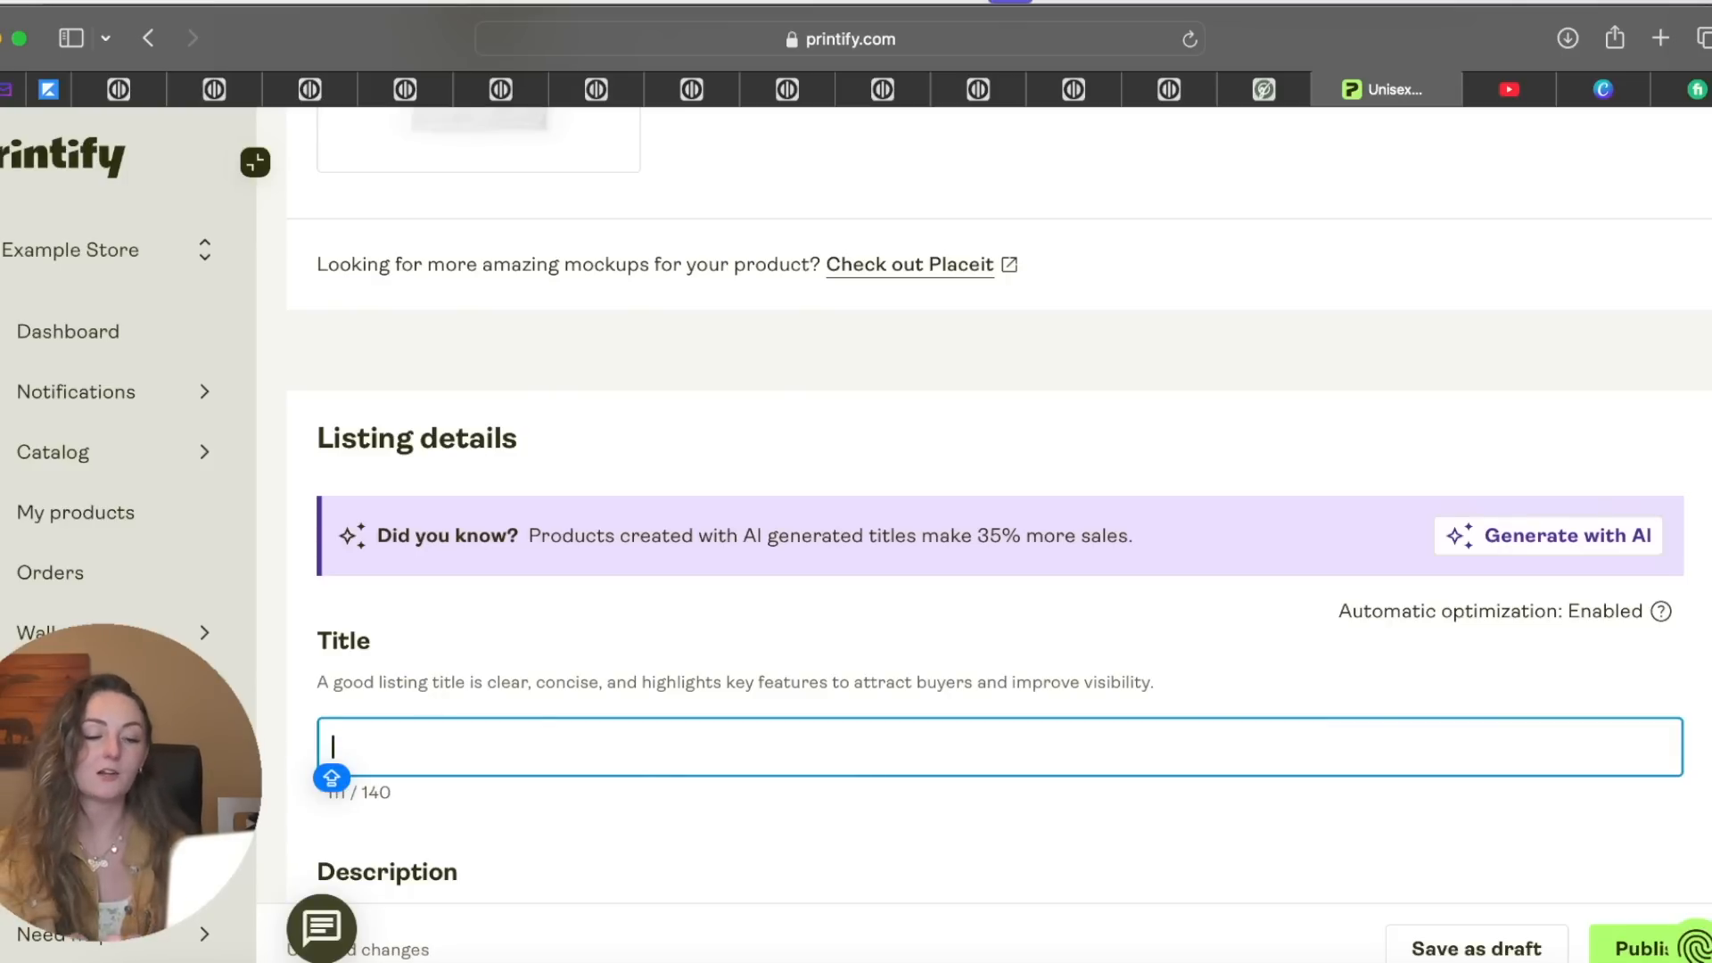
text(CUSTOM)
key(BackSpace)
key(BackSpace)
key(BackSpace)
key(BackSpace)
key(BackSpace)
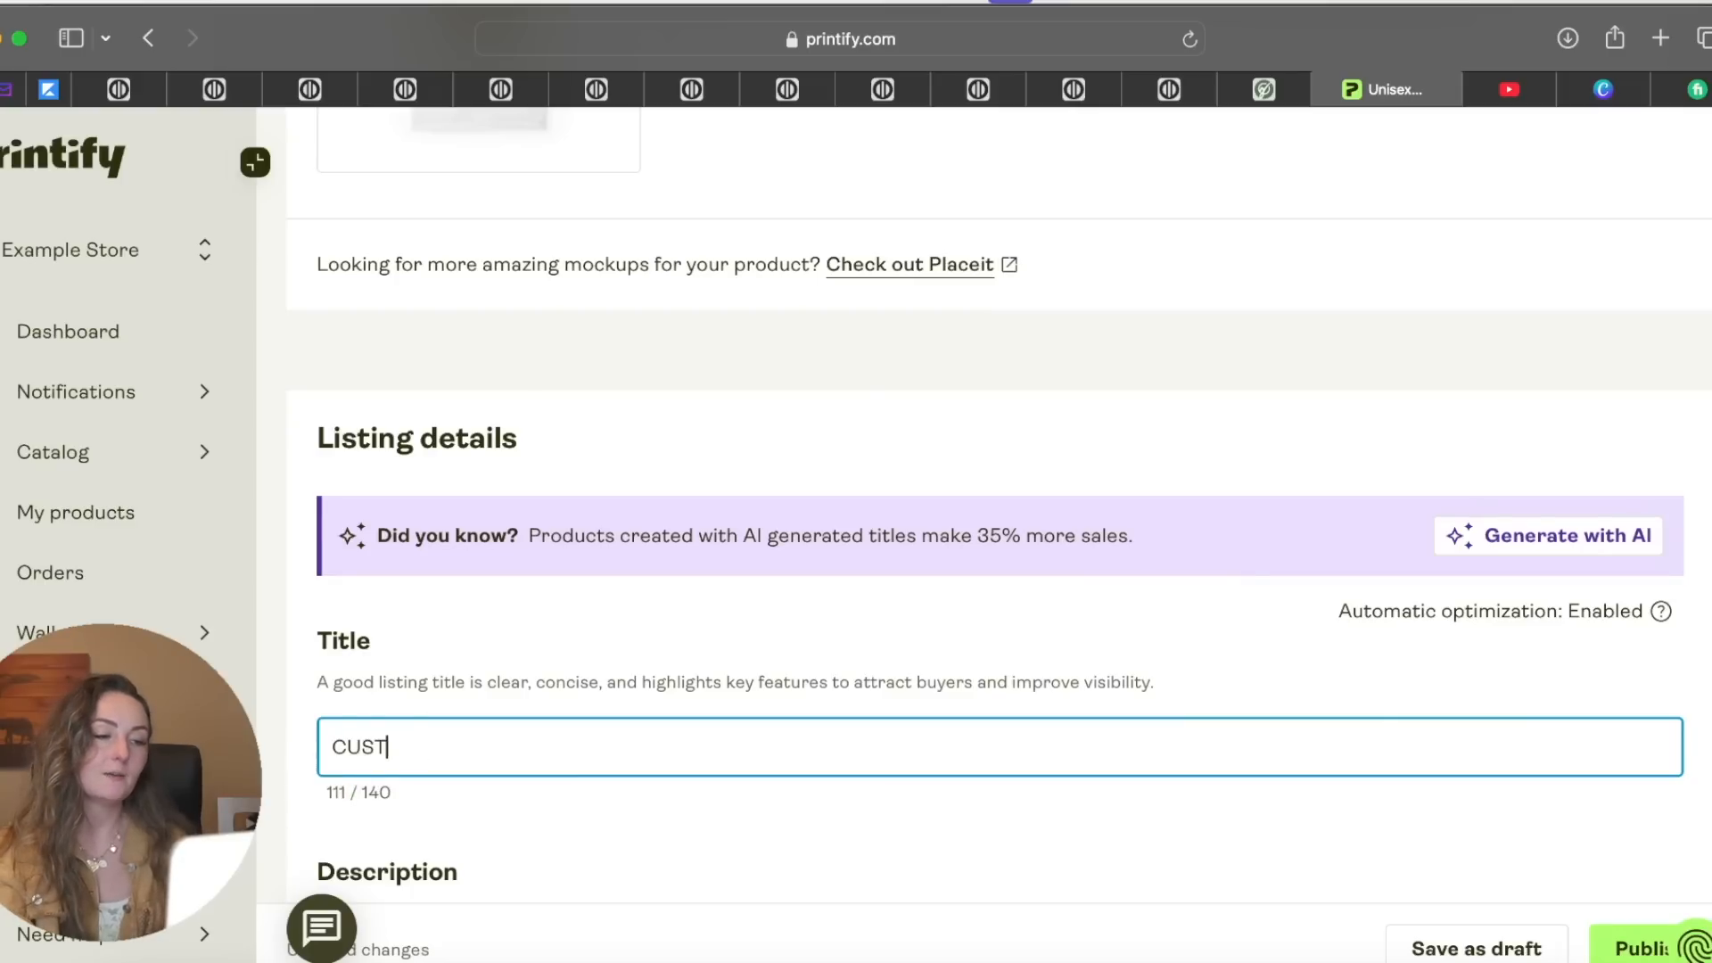
text(ustom Dog)
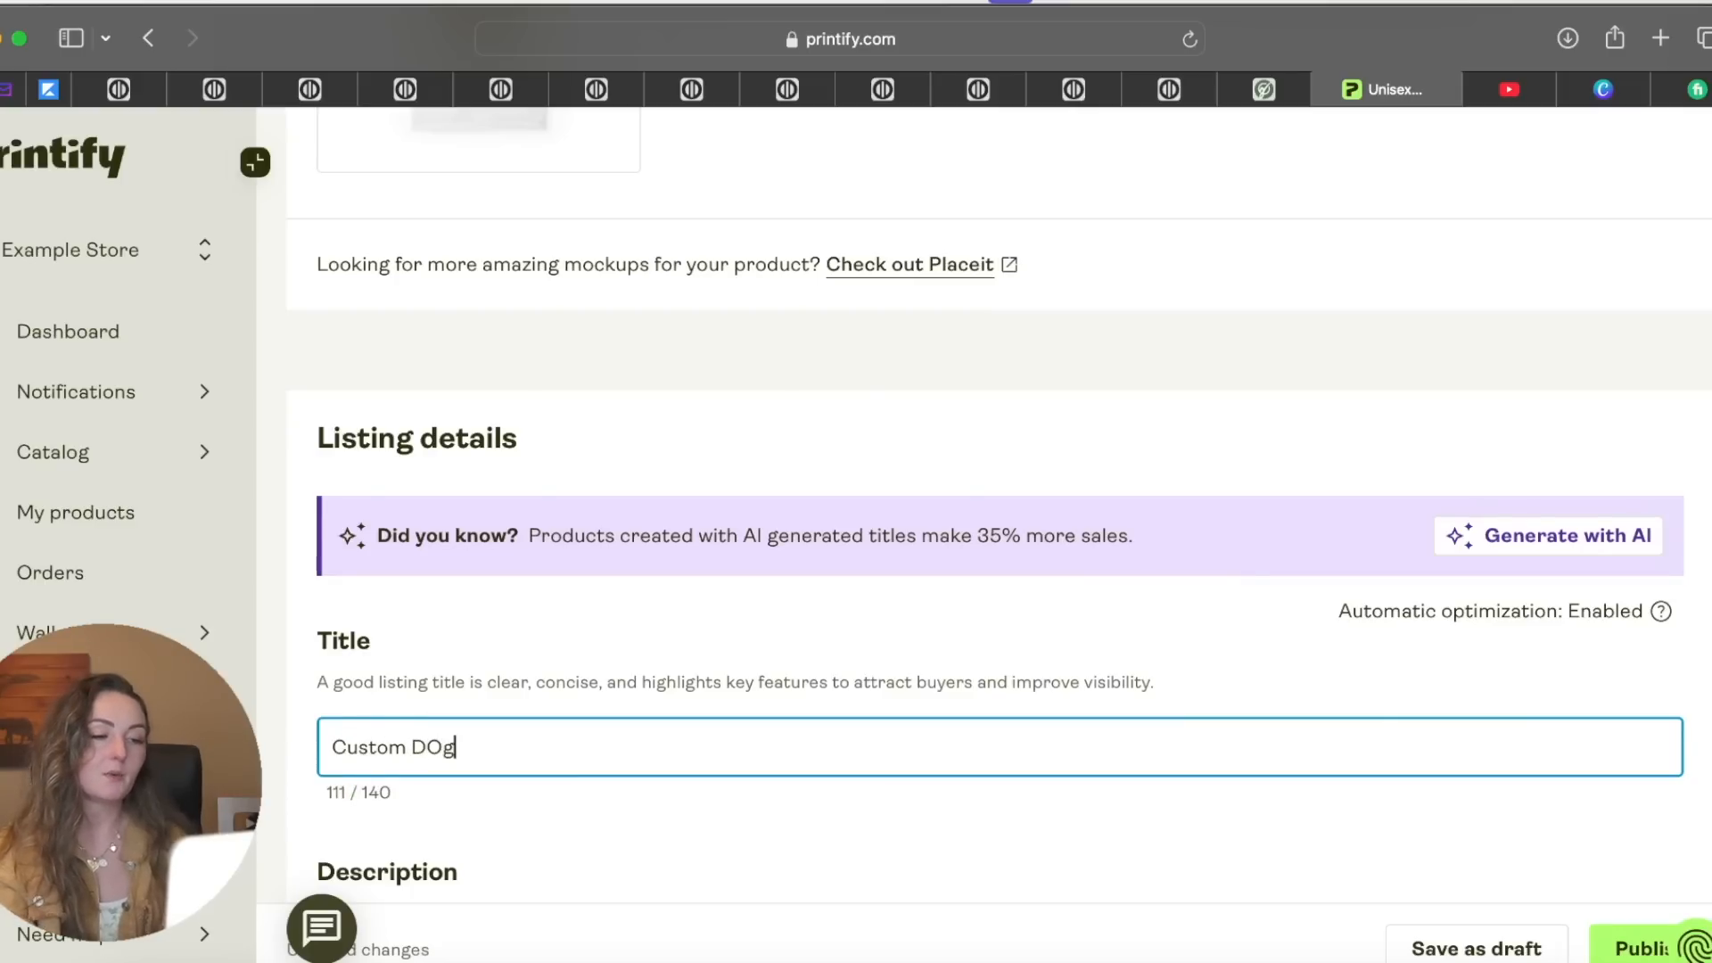
key(BackSpace)
key(BackSpace)
text(og Pho)
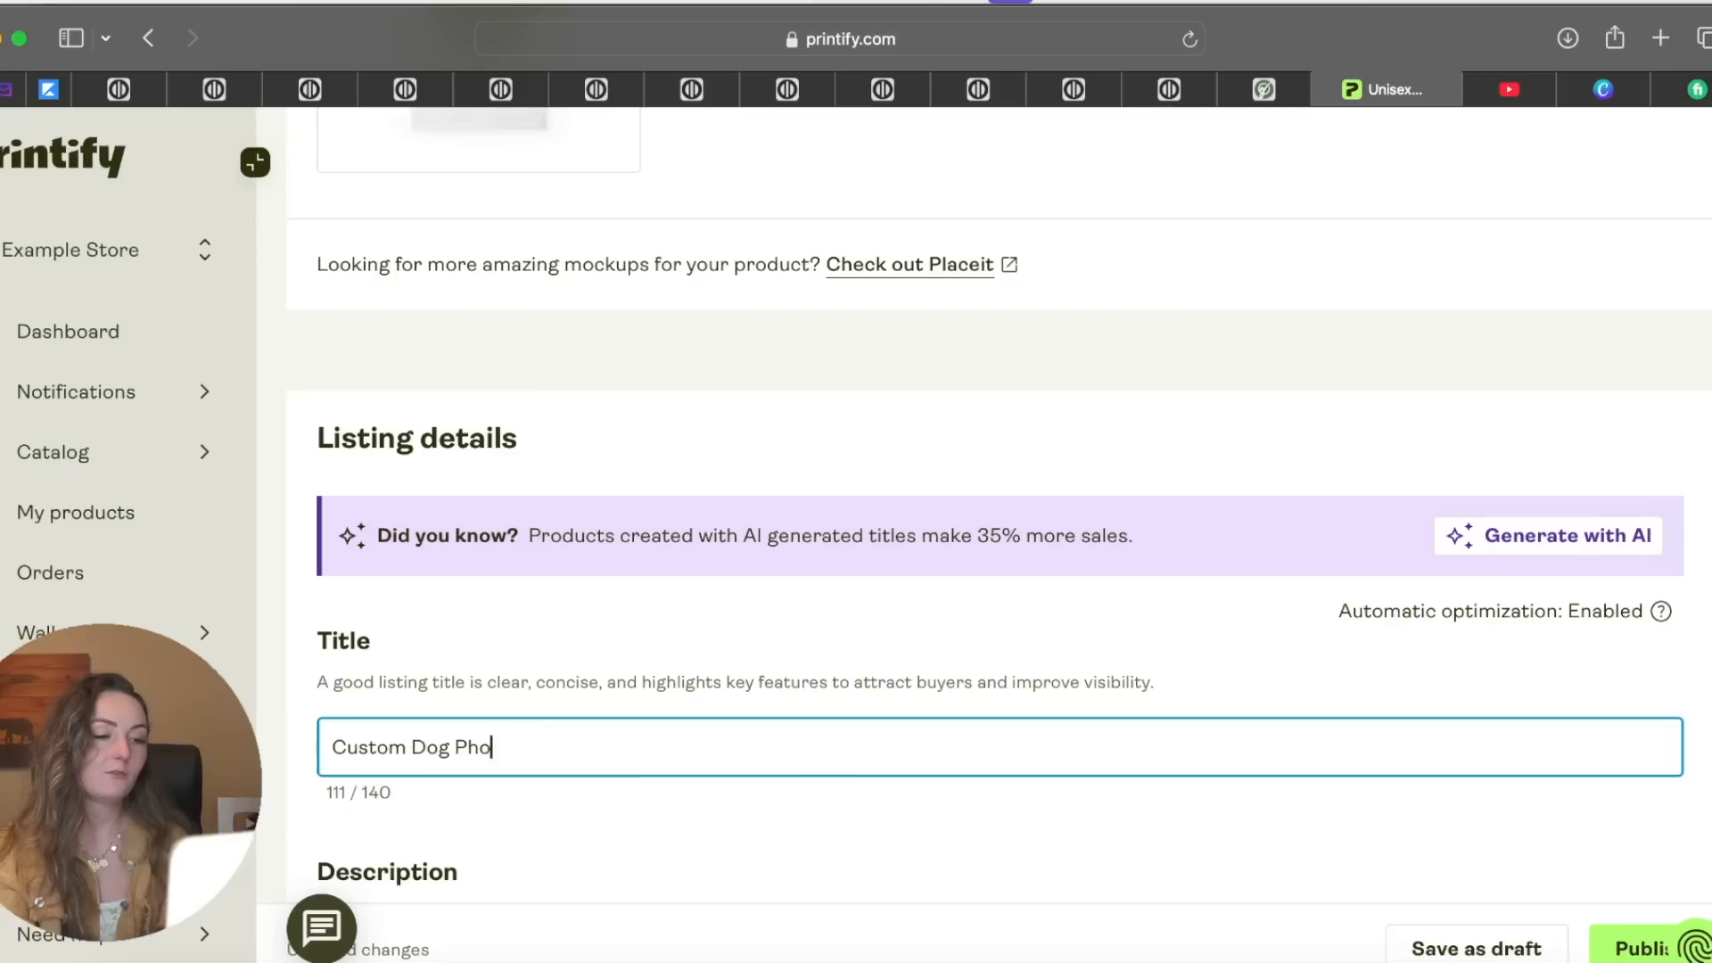
text(to Shirt, Pet Memorial Gift, Custom Dog Shirt, Gift For Dog Mom,)
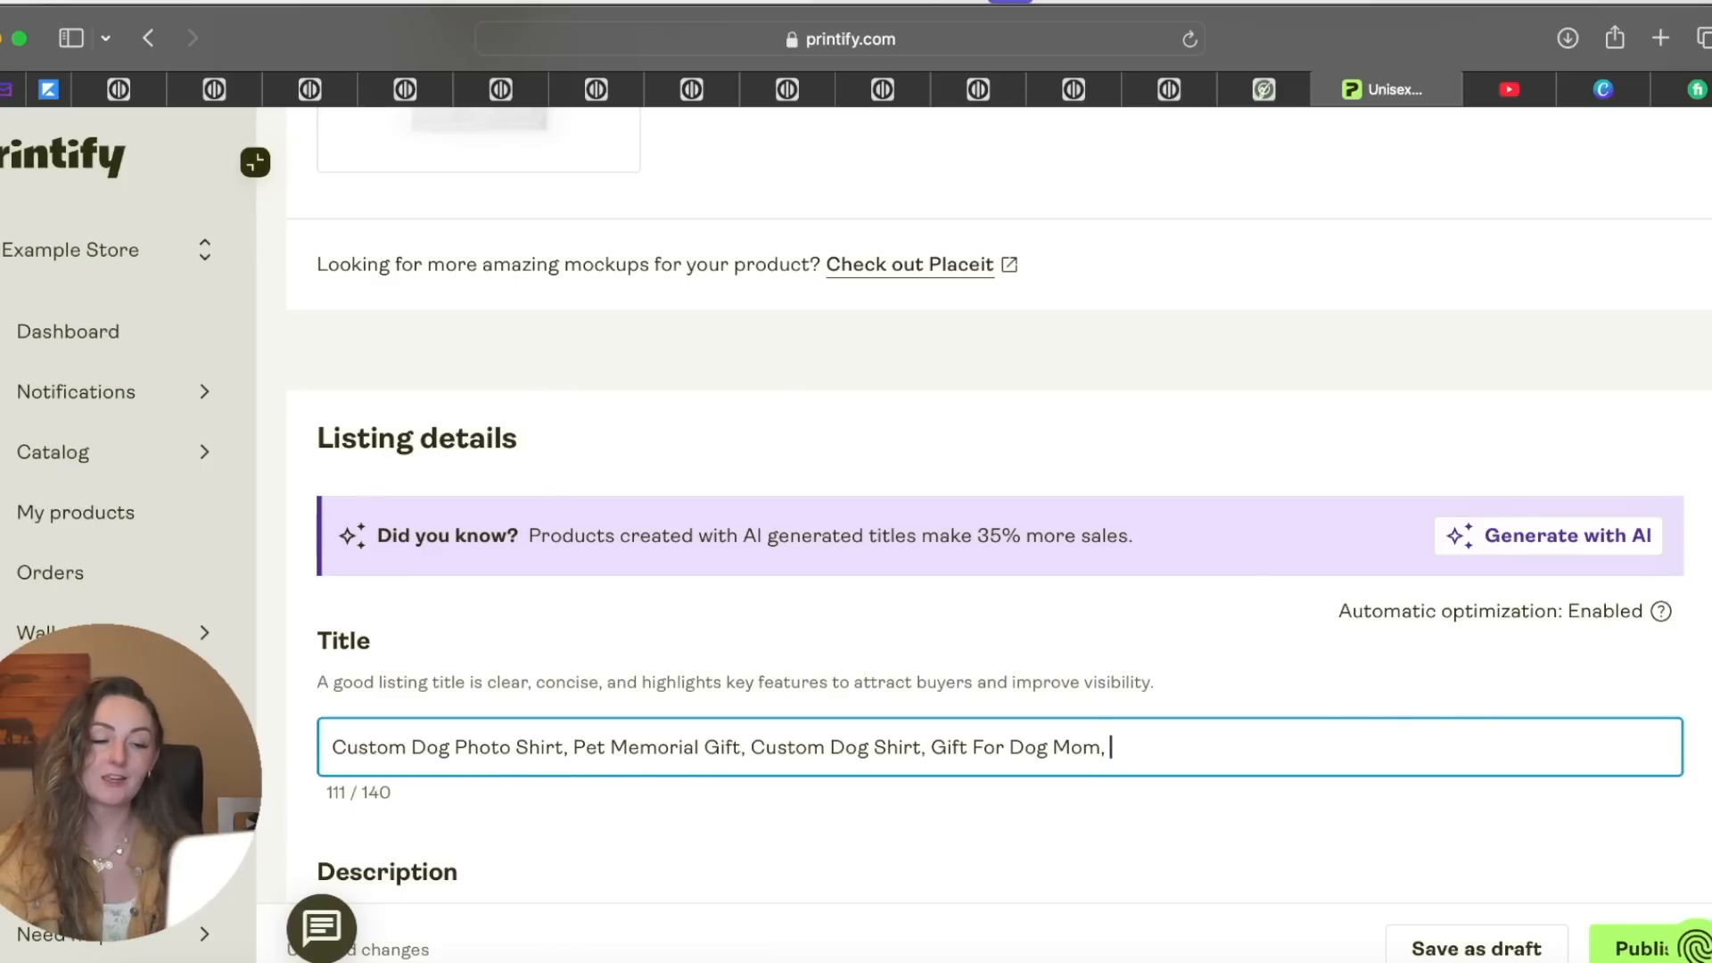
click(796, 956)
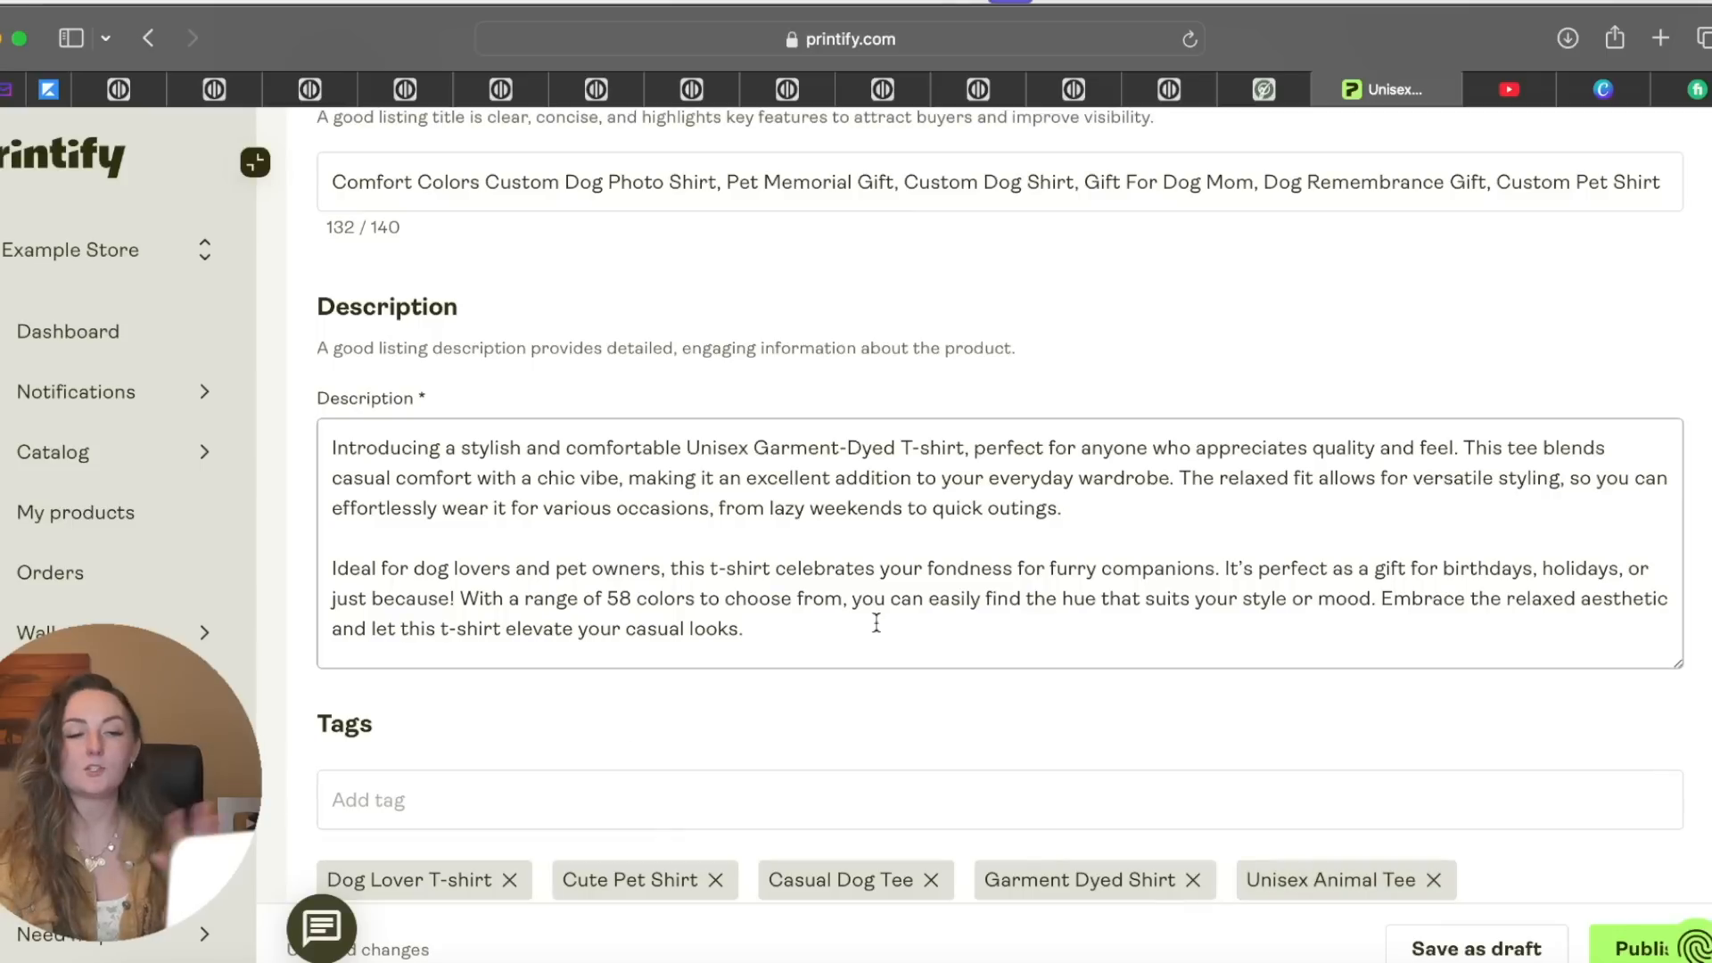
Enable personalization for the product listing
scroll(1013, 473, down, 5)
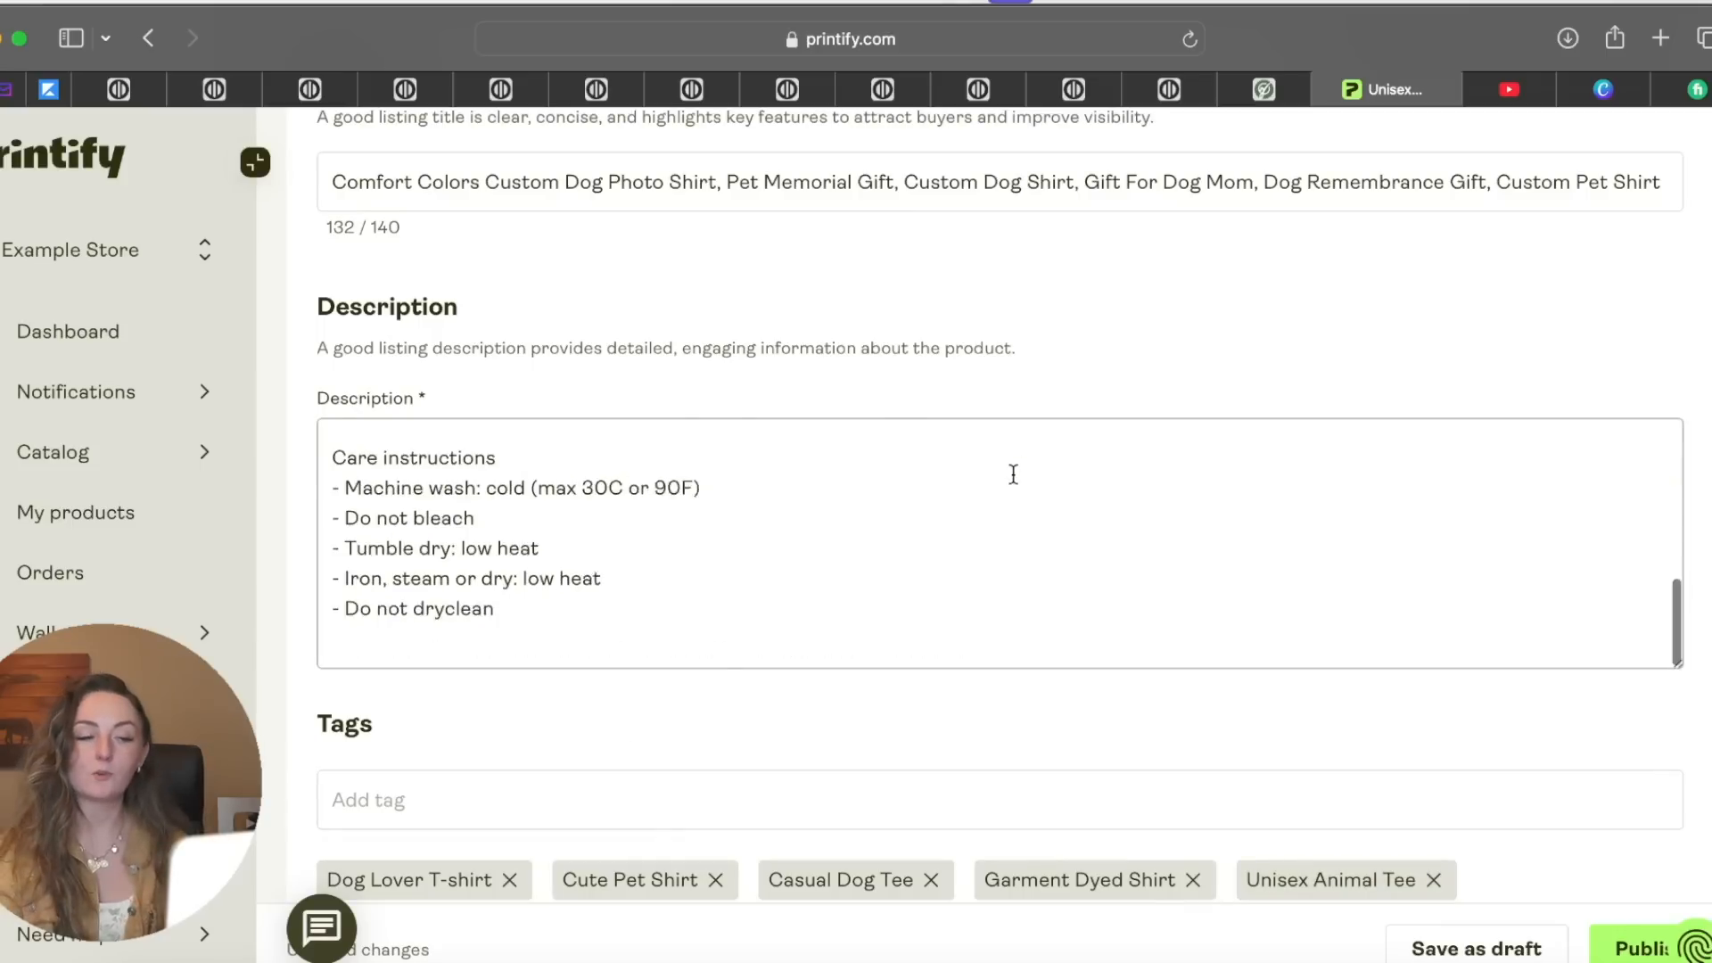
scroll(803, 739, down, 3)
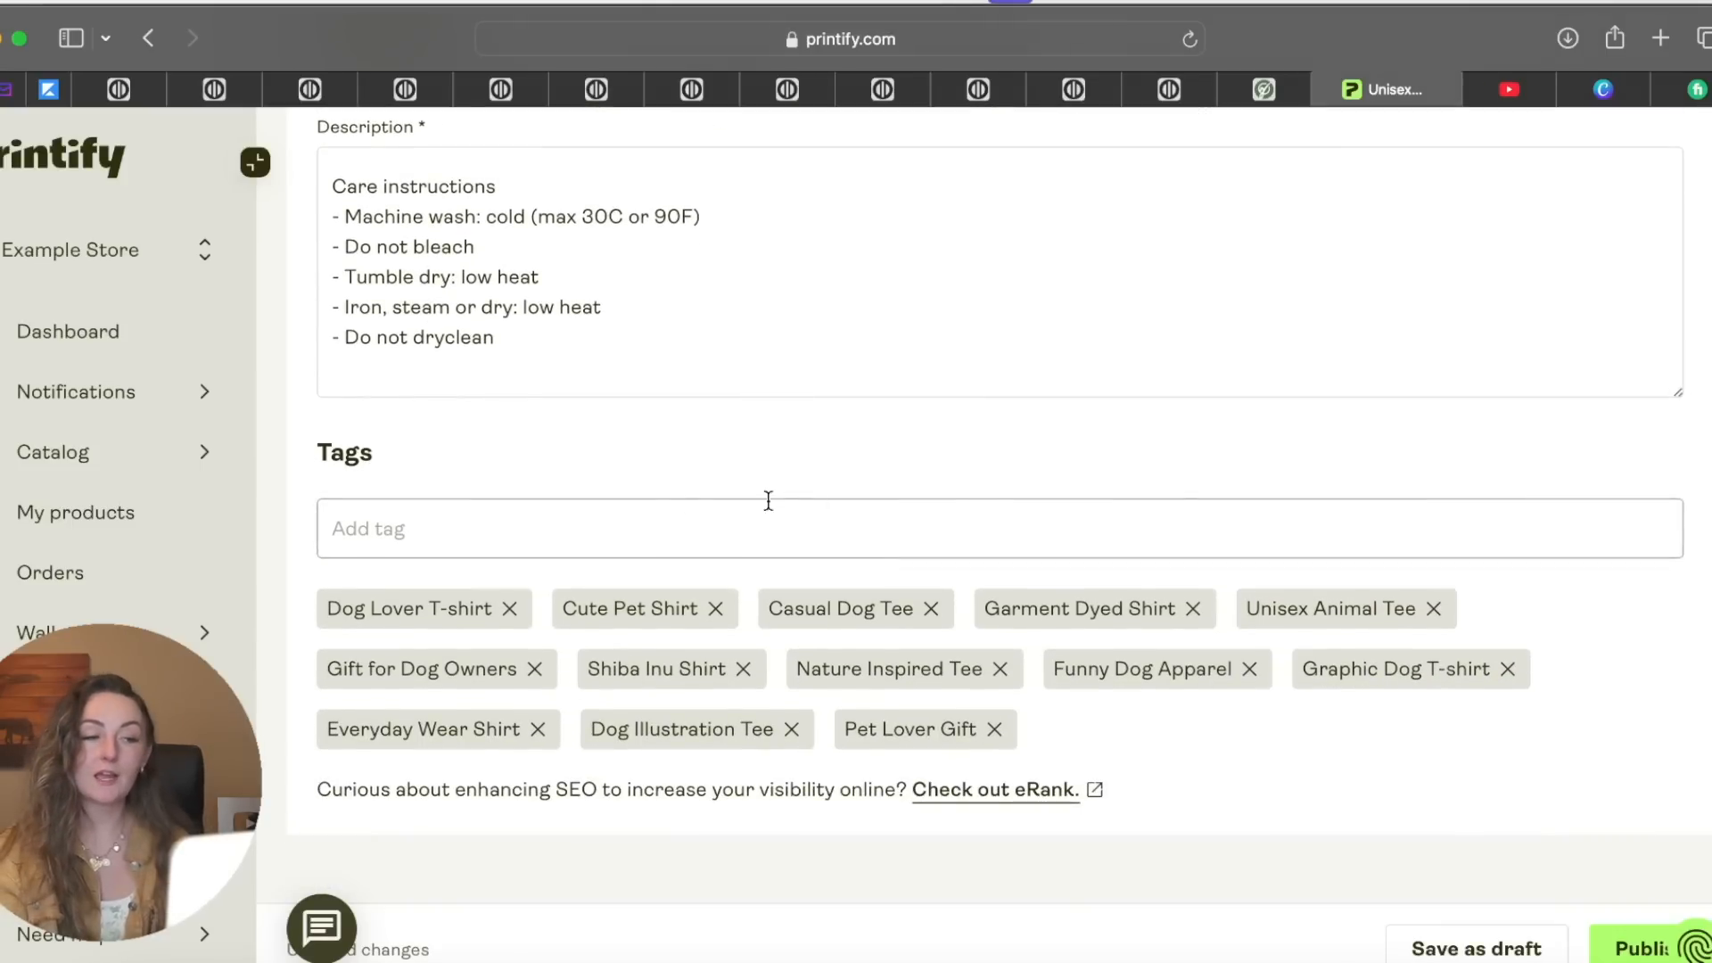
scroll(1293, 790, down, 10)
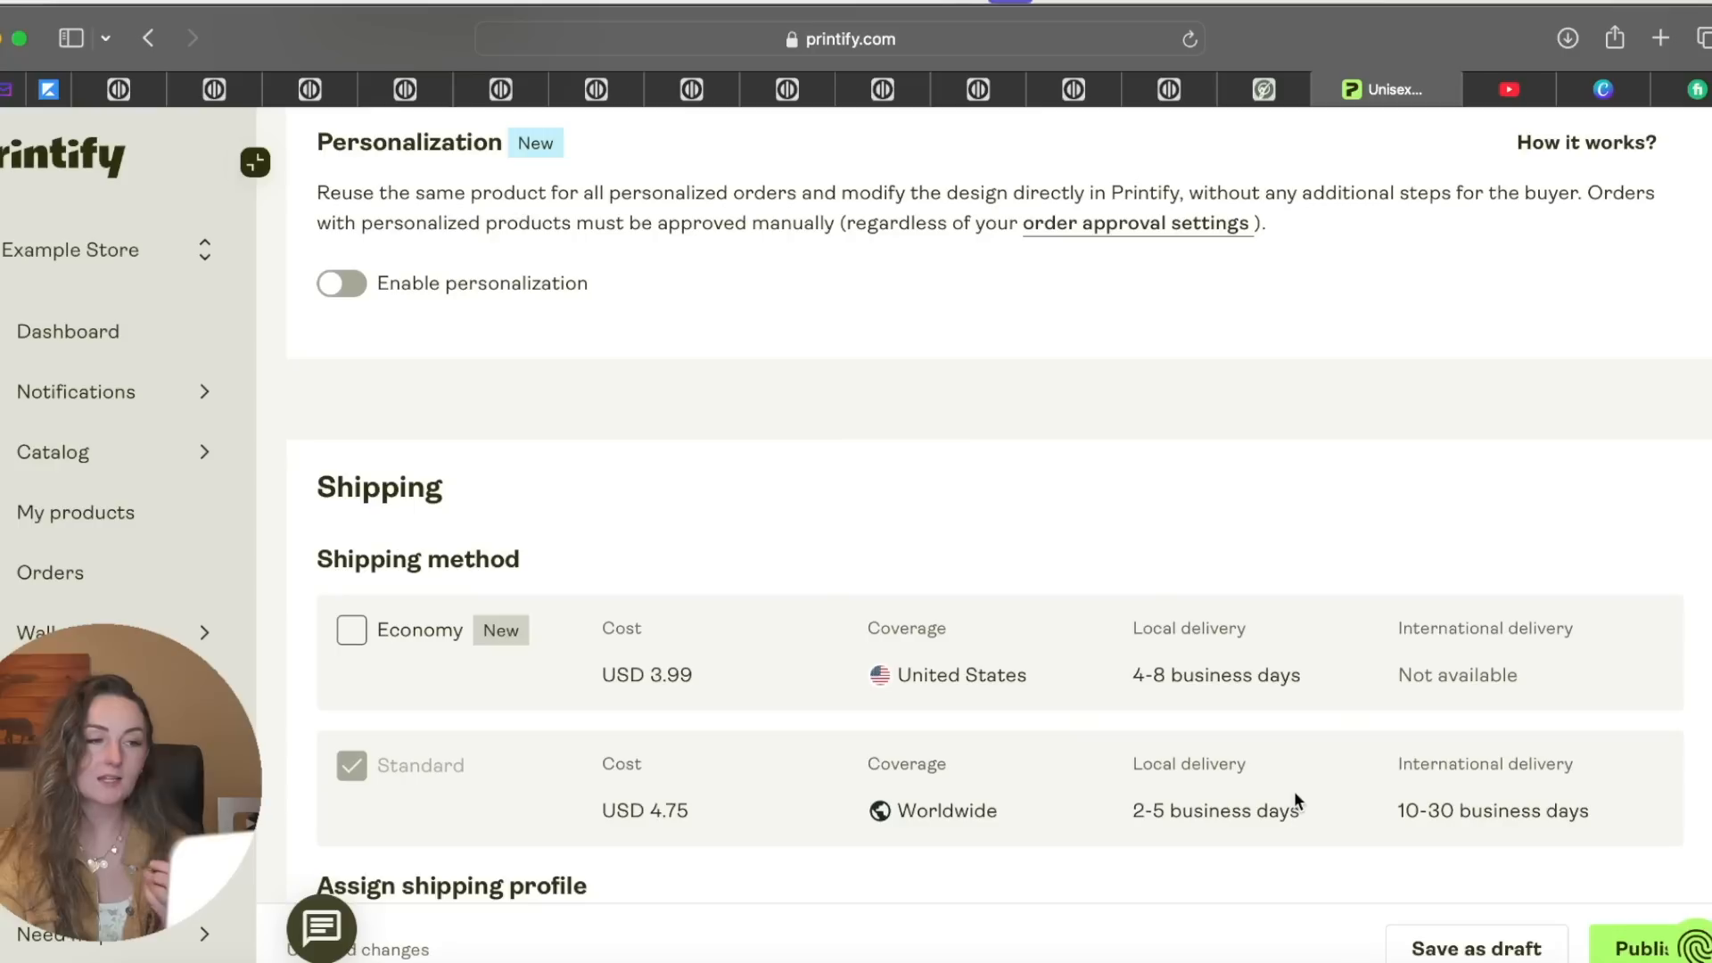
scroll(656, 398, up, 3)
click(343, 455)
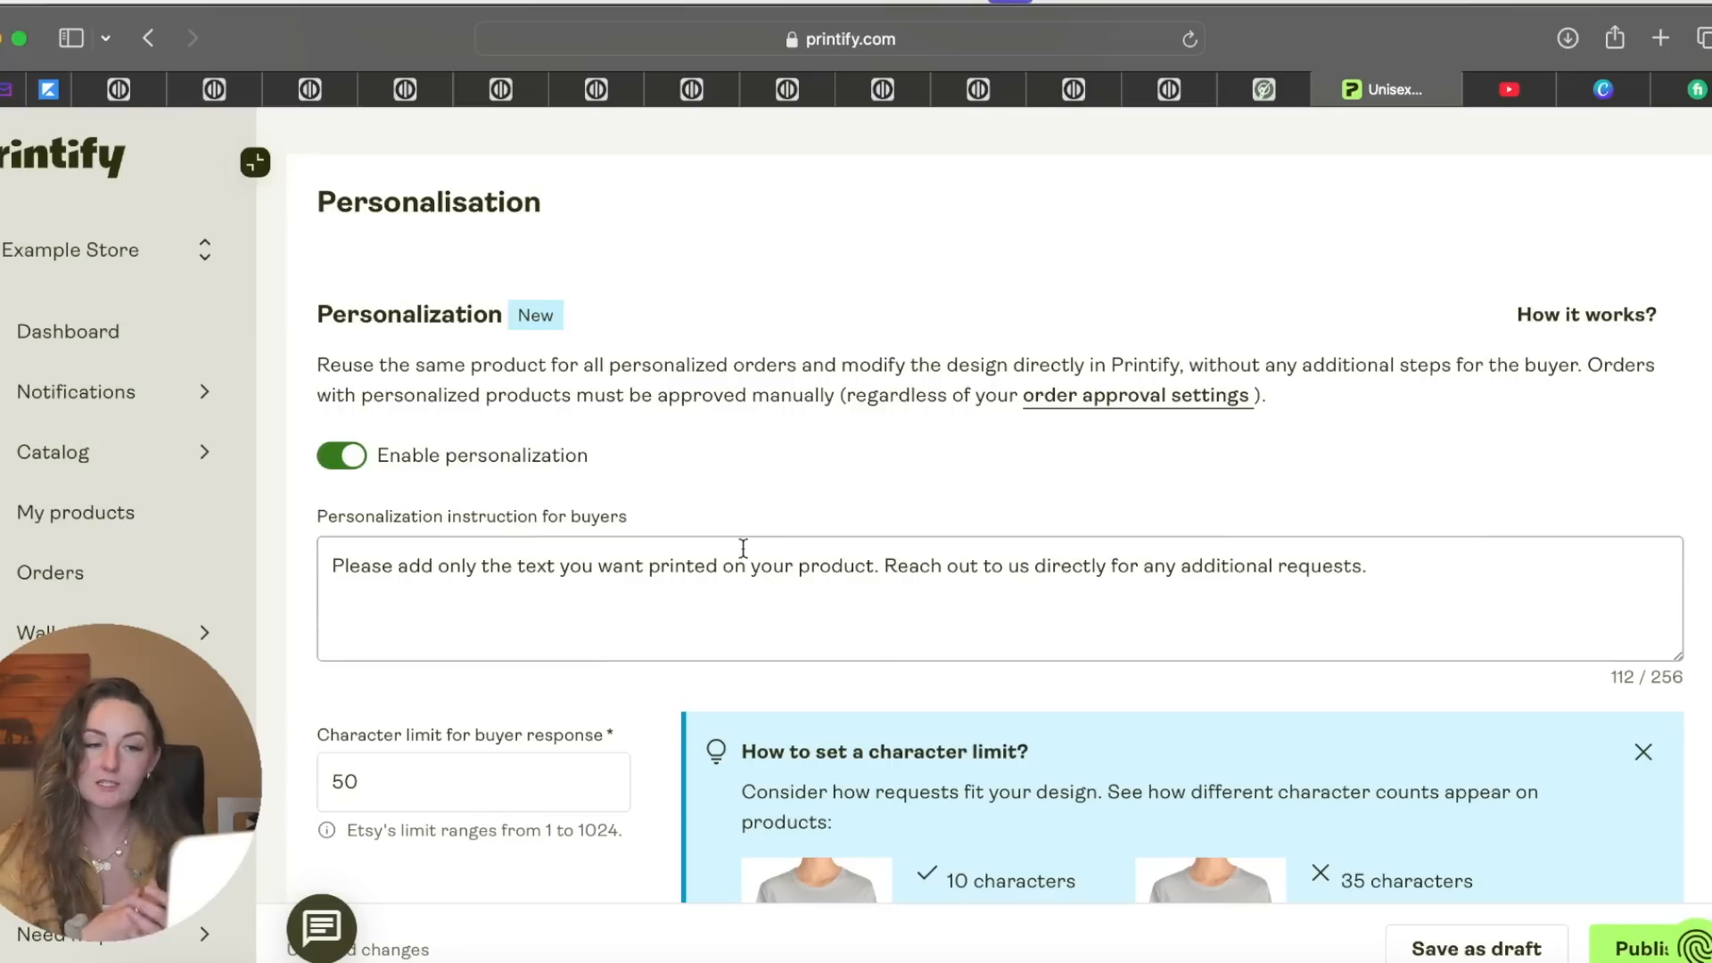
Replace the buyer instruction with "After you place your order, please send me the custom photo of your pet in the Etsy messages here!"
drag(1407, 574, 314, 551)
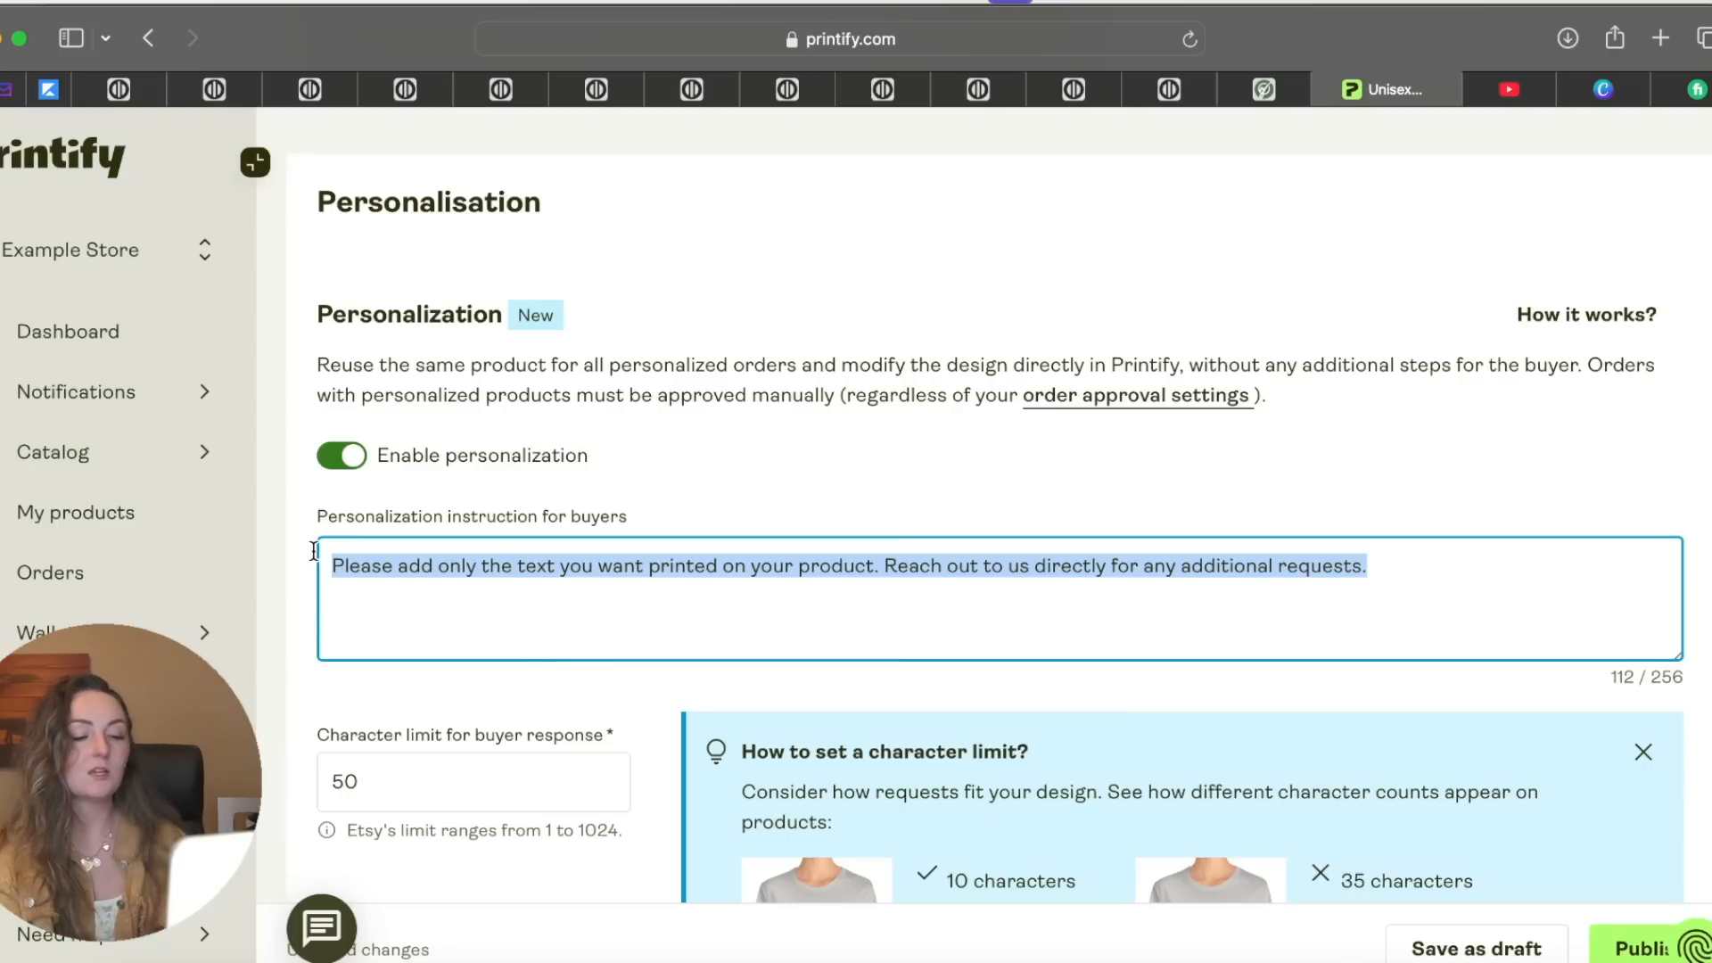
text(After you )
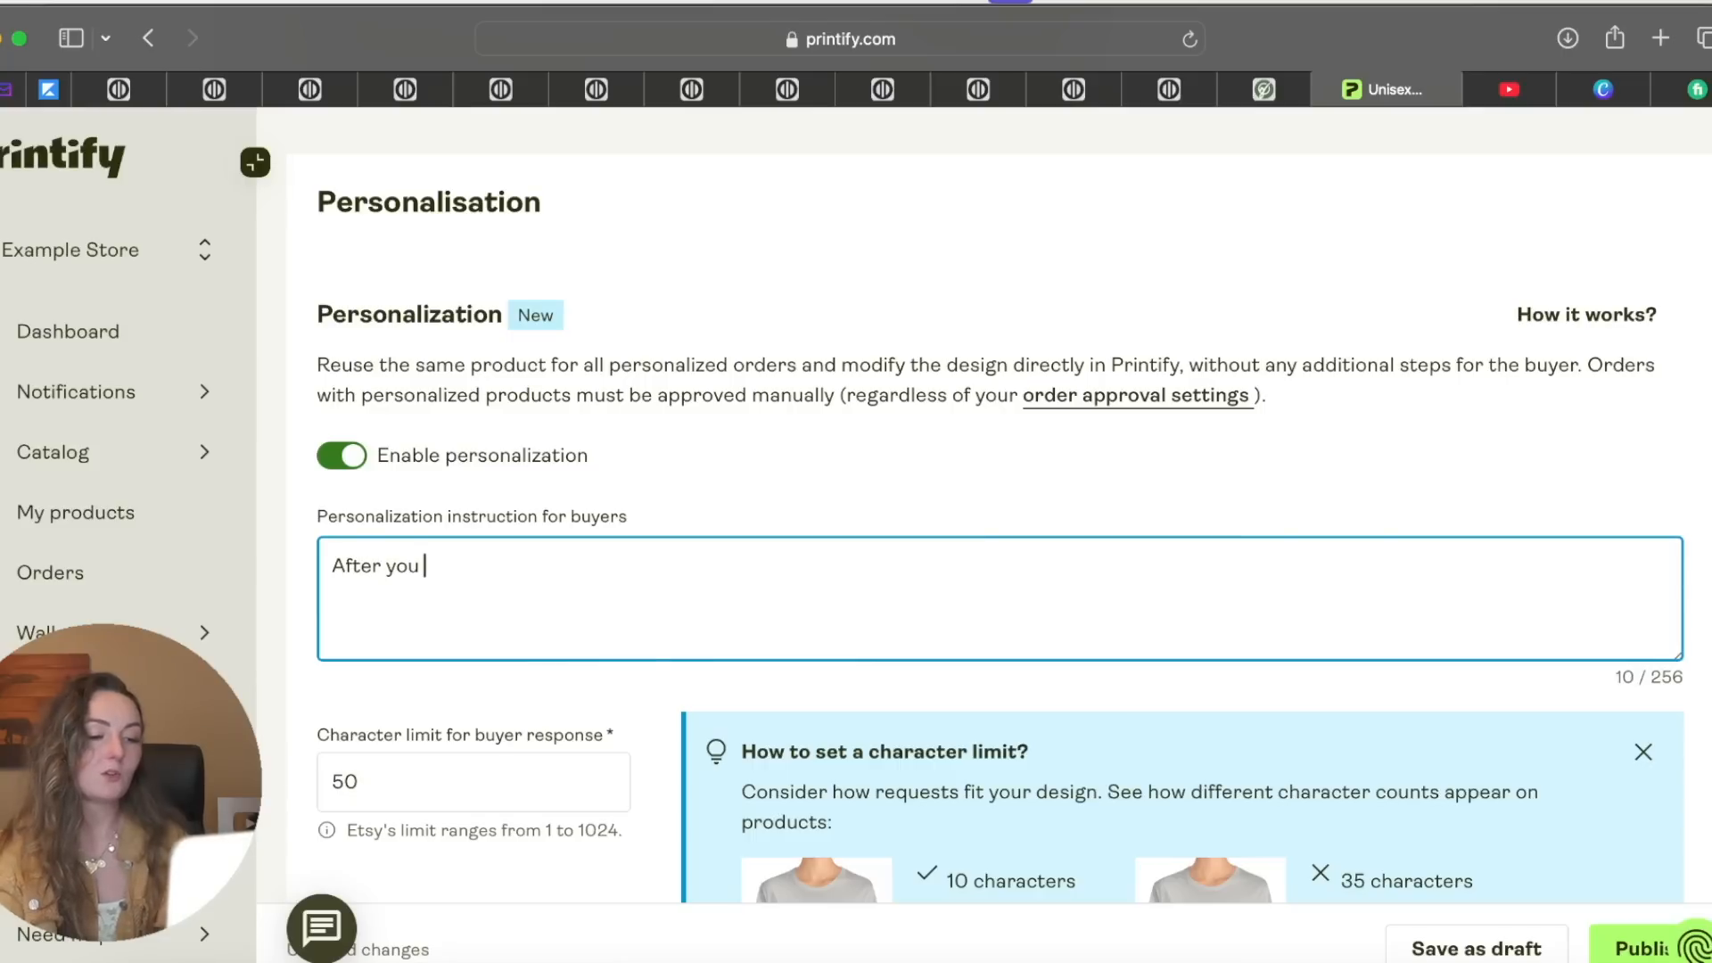
text(place your order)
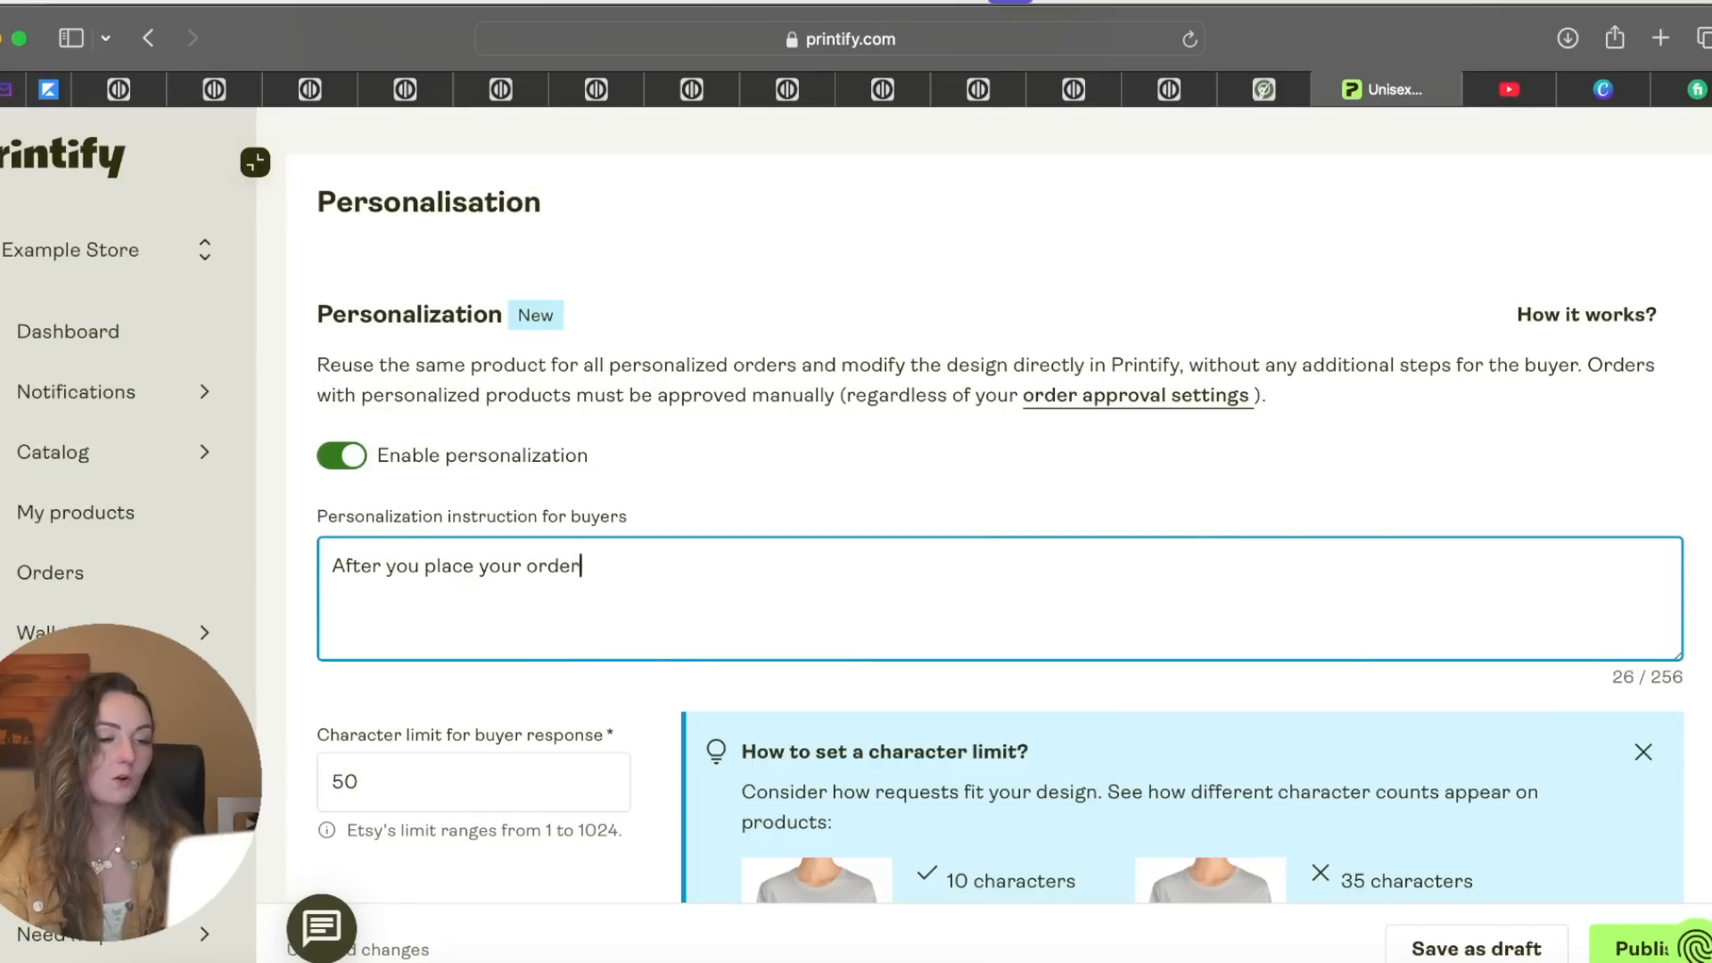
text(, please send me th)
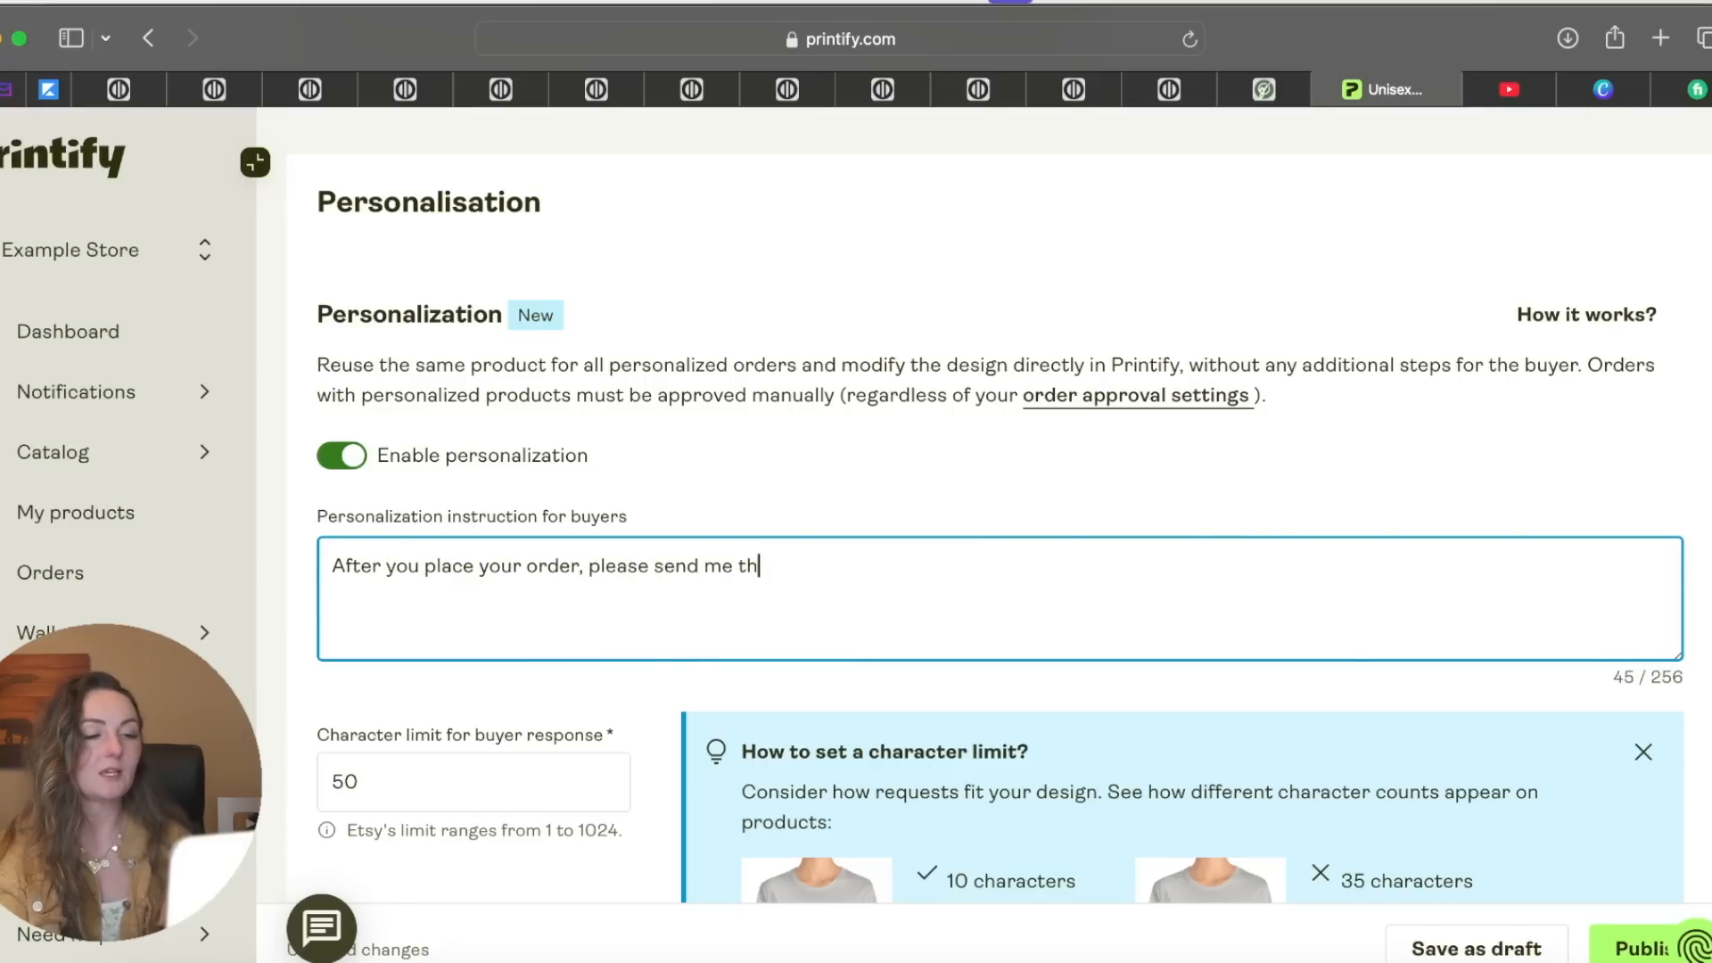
text(e custom photo of )
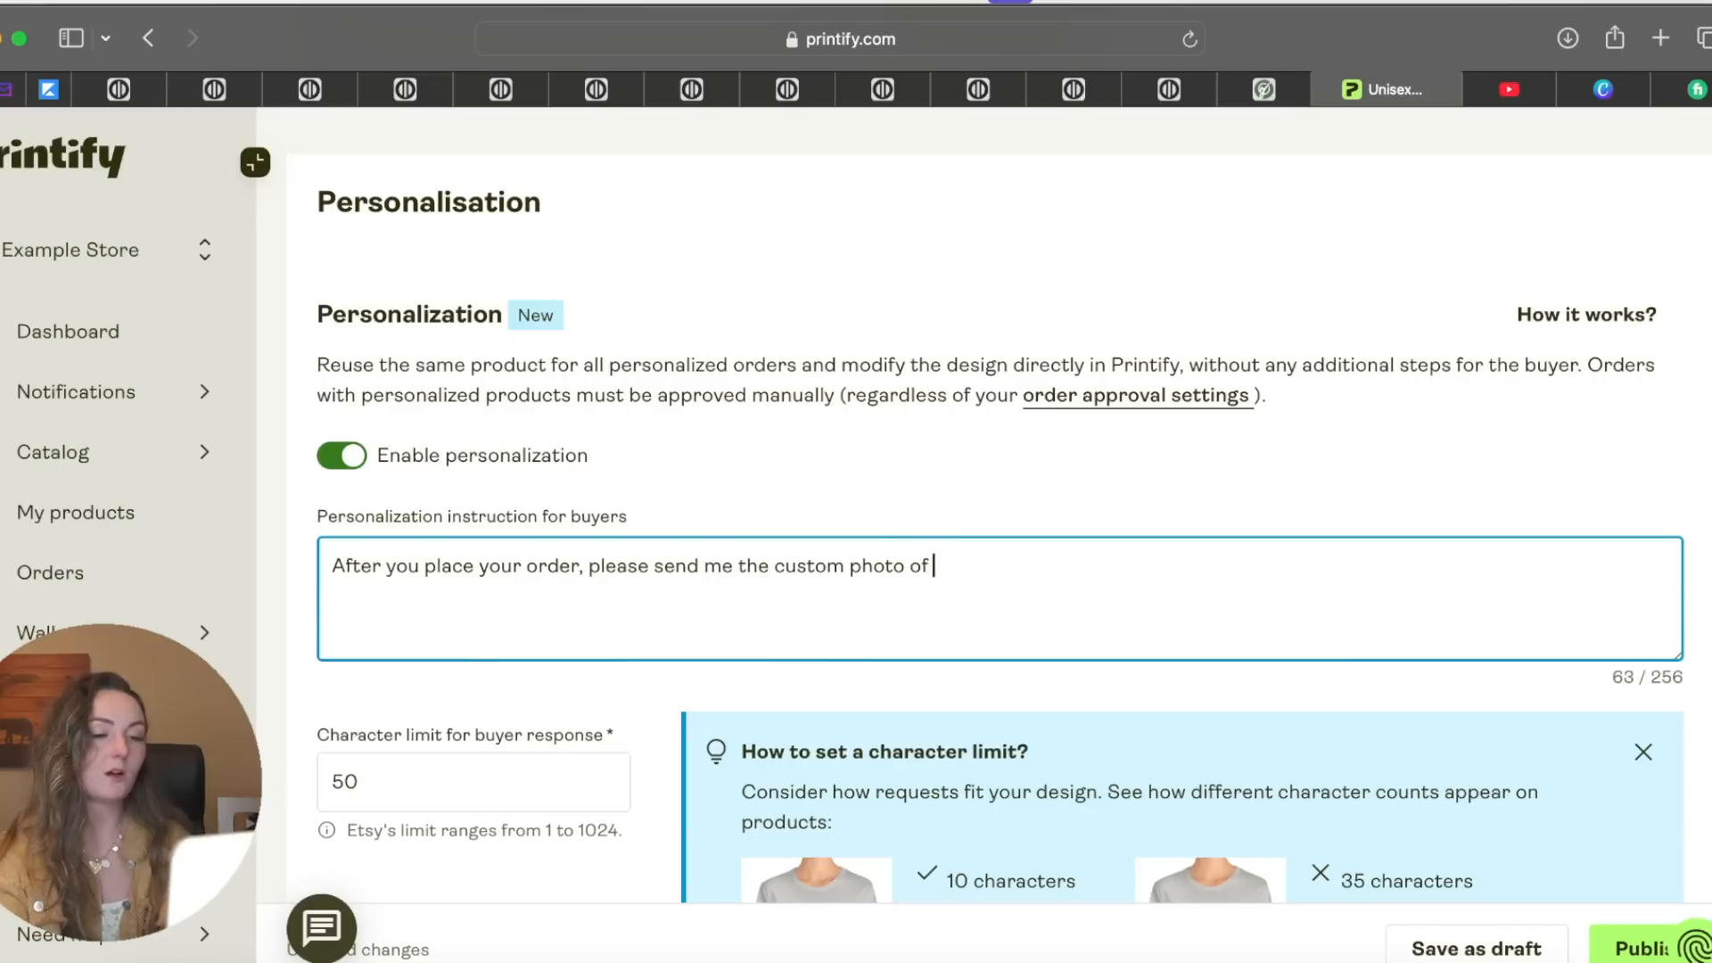
text(your pet in the Et)
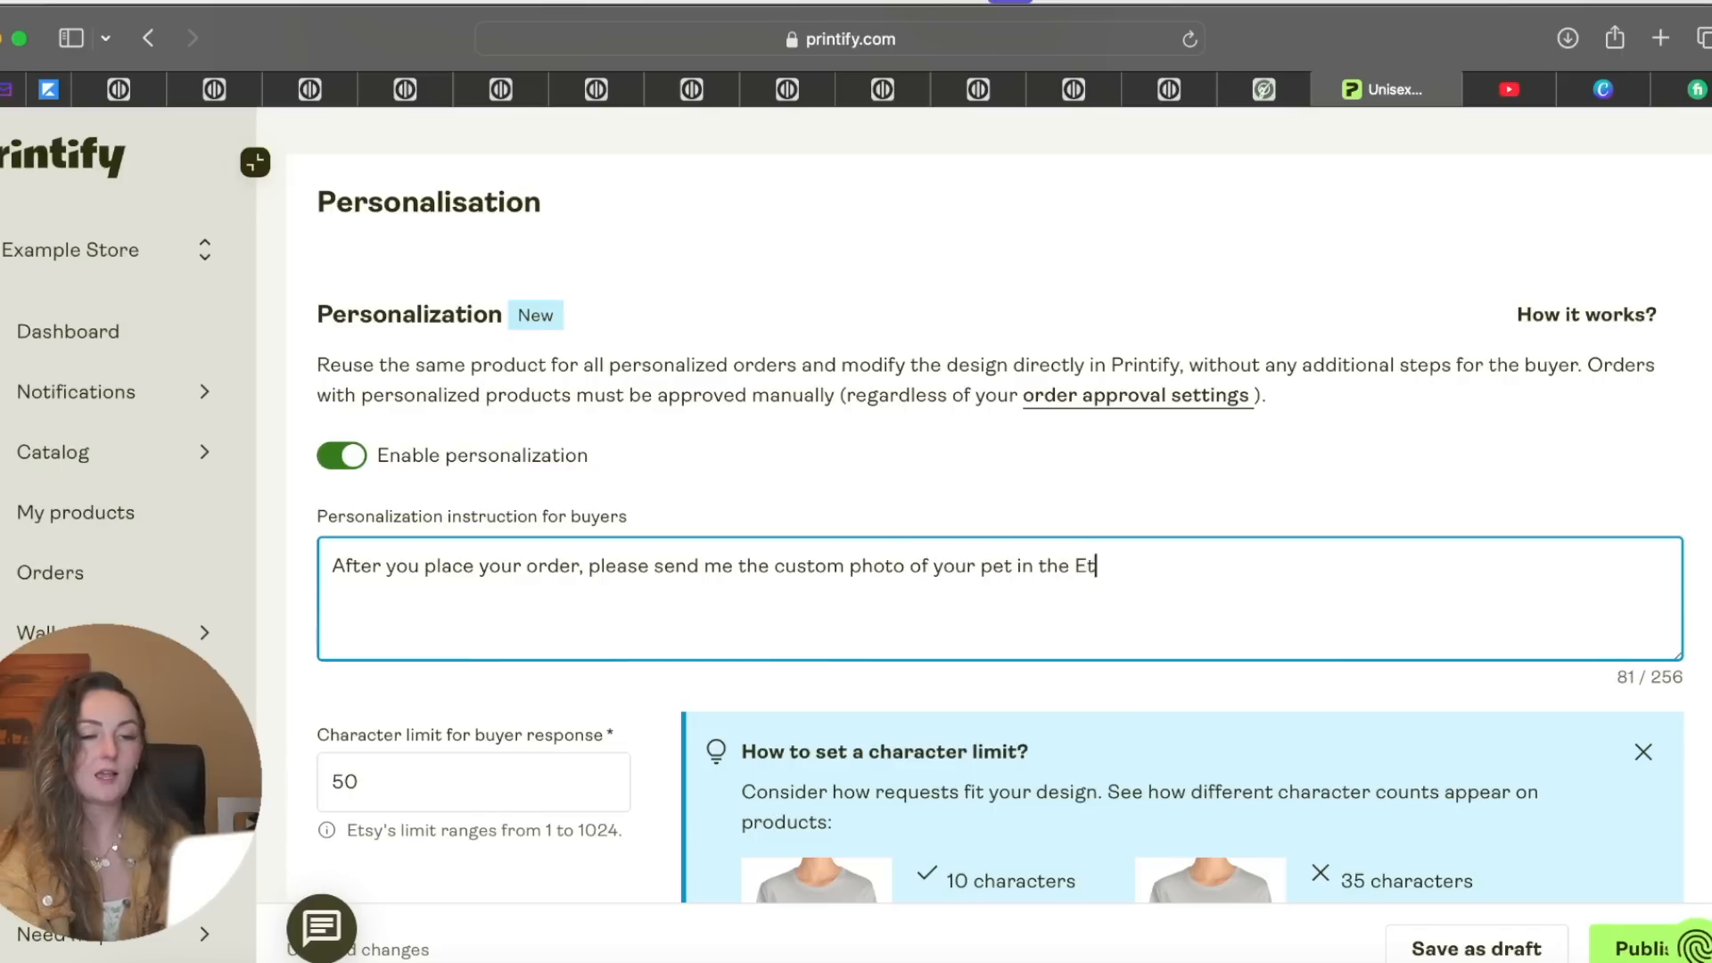
text(sy messages here)
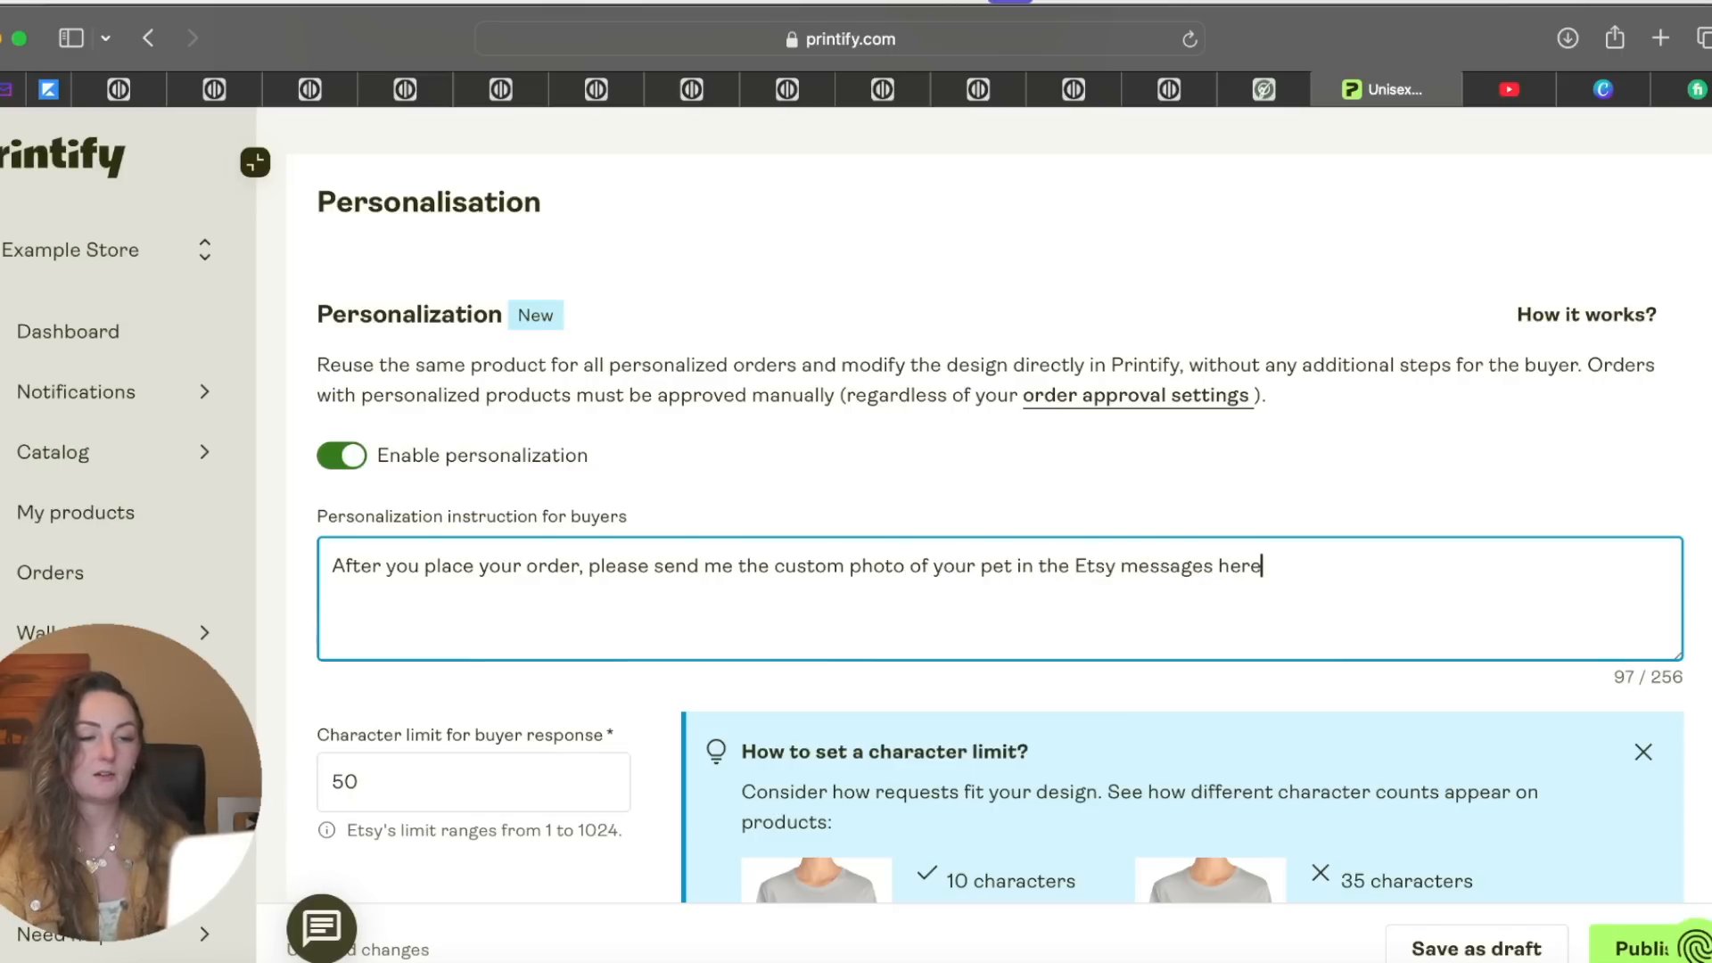
text(!)
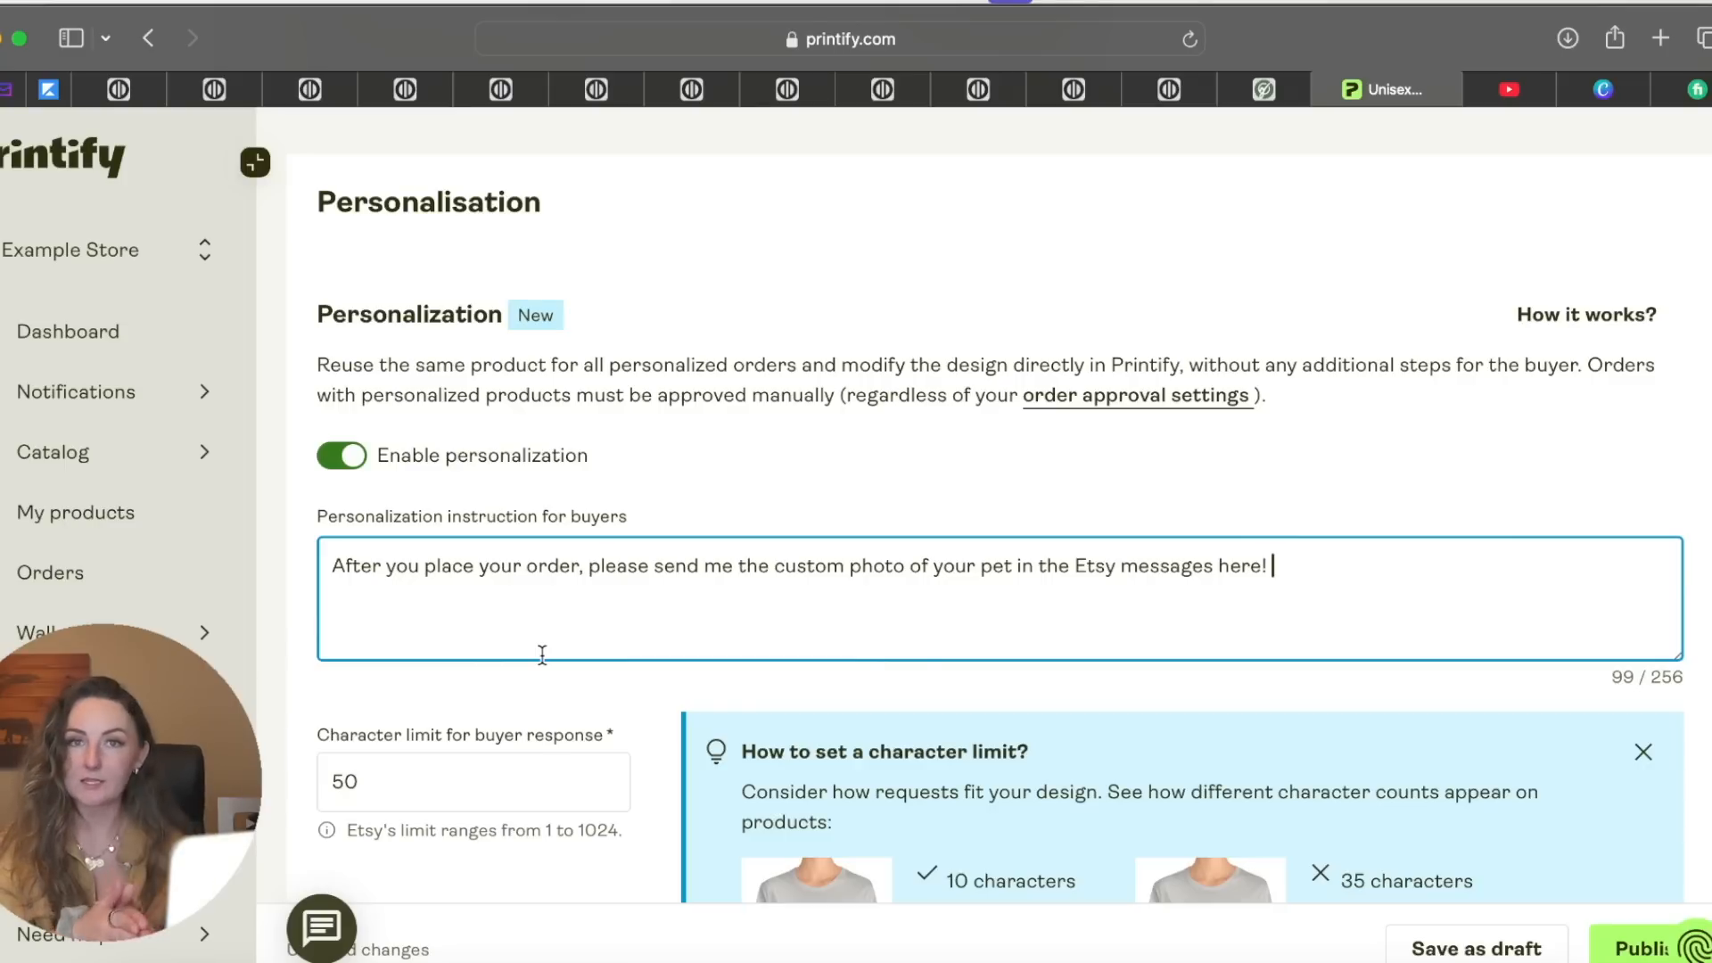
Set the product's visibility to "Hide in store" in the publishing settings
scroll(542, 655, down, 10)
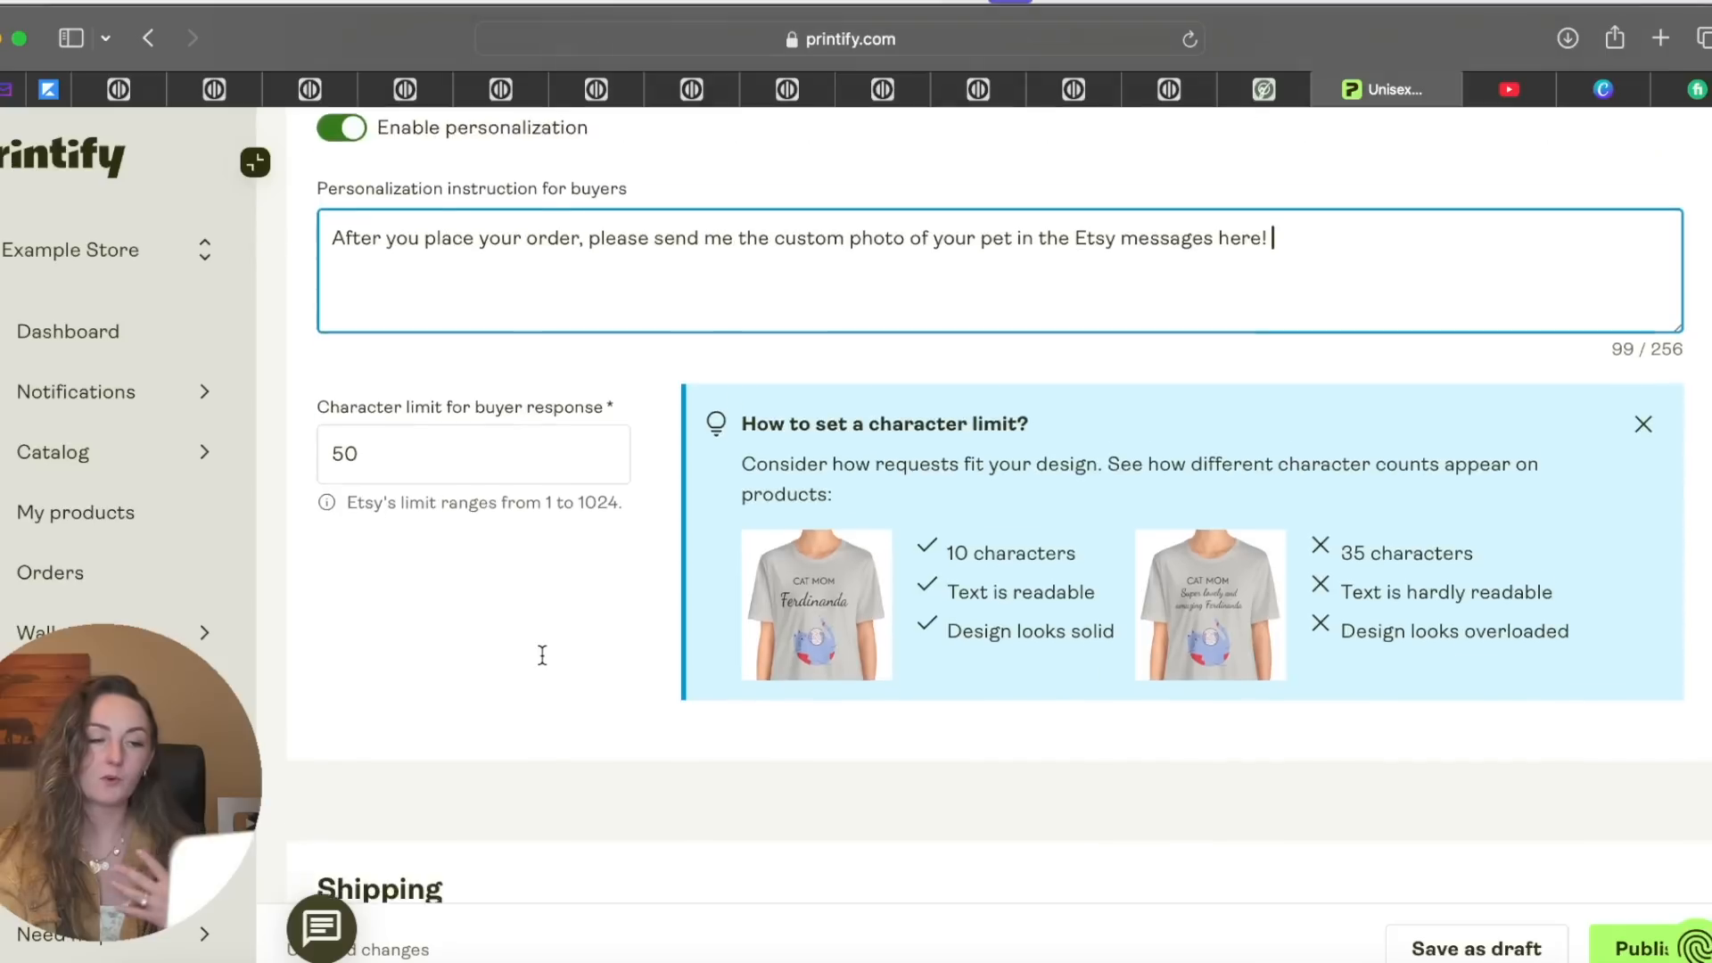
scroll(789, 692, down, 4)
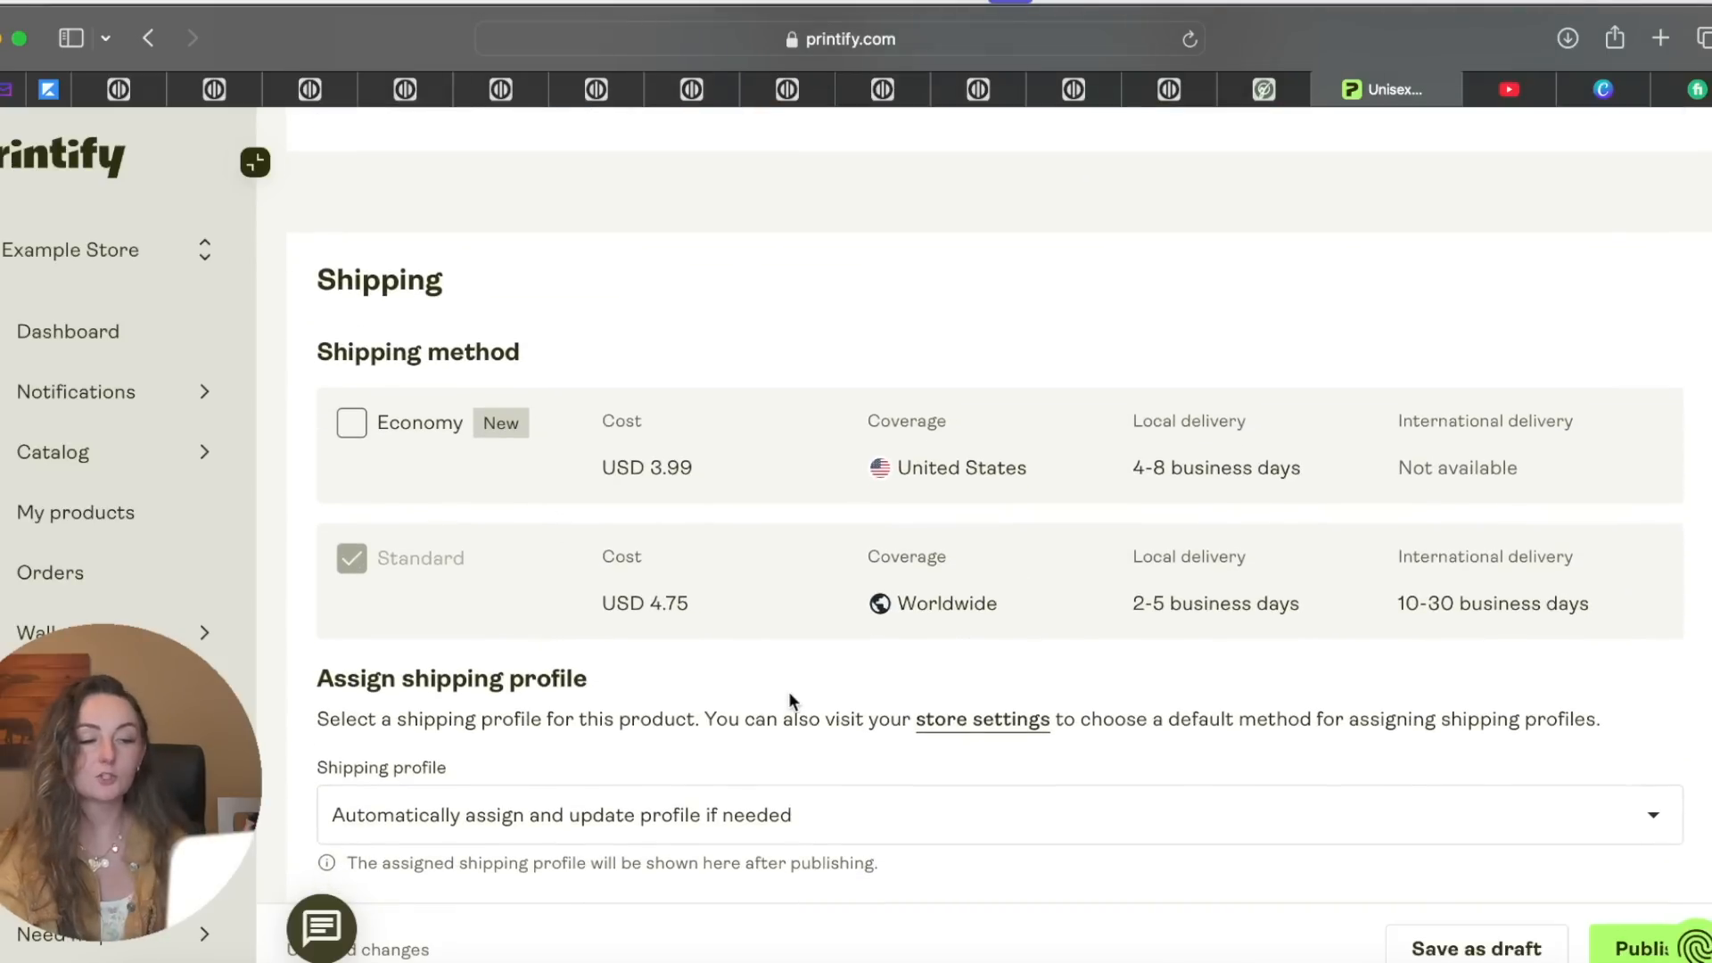
scroll(785, 580, up, 1)
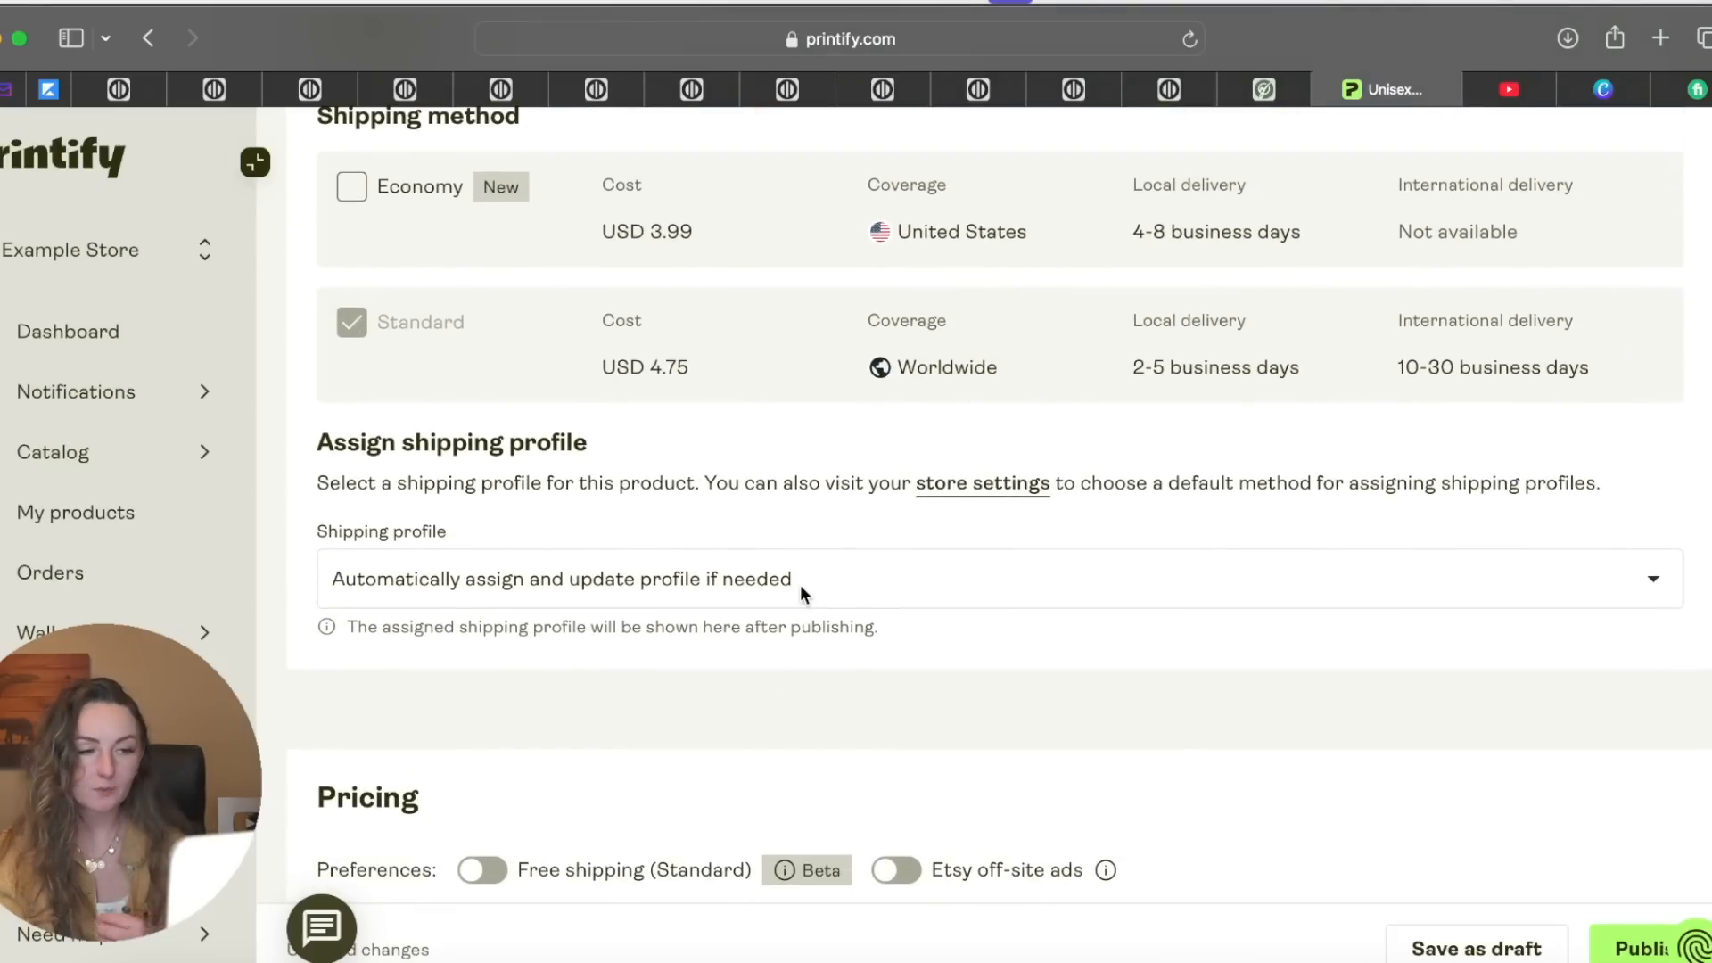
scroll(800, 585, down, 8)
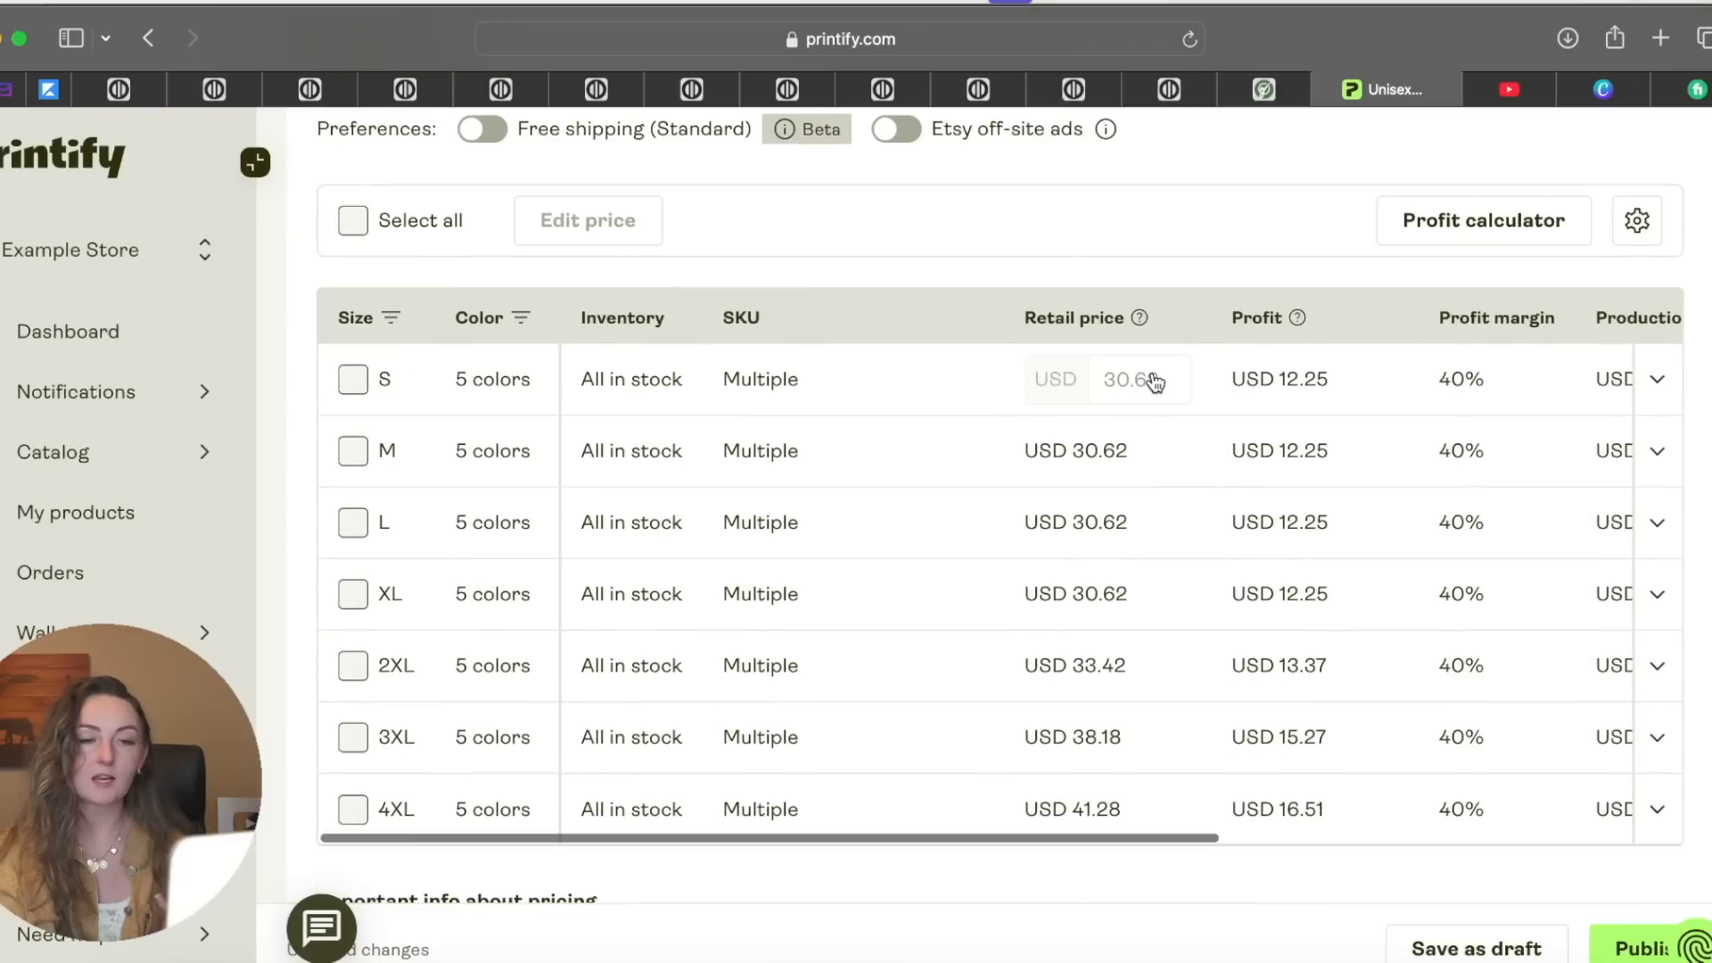
scroll(517, 473, down, 9)
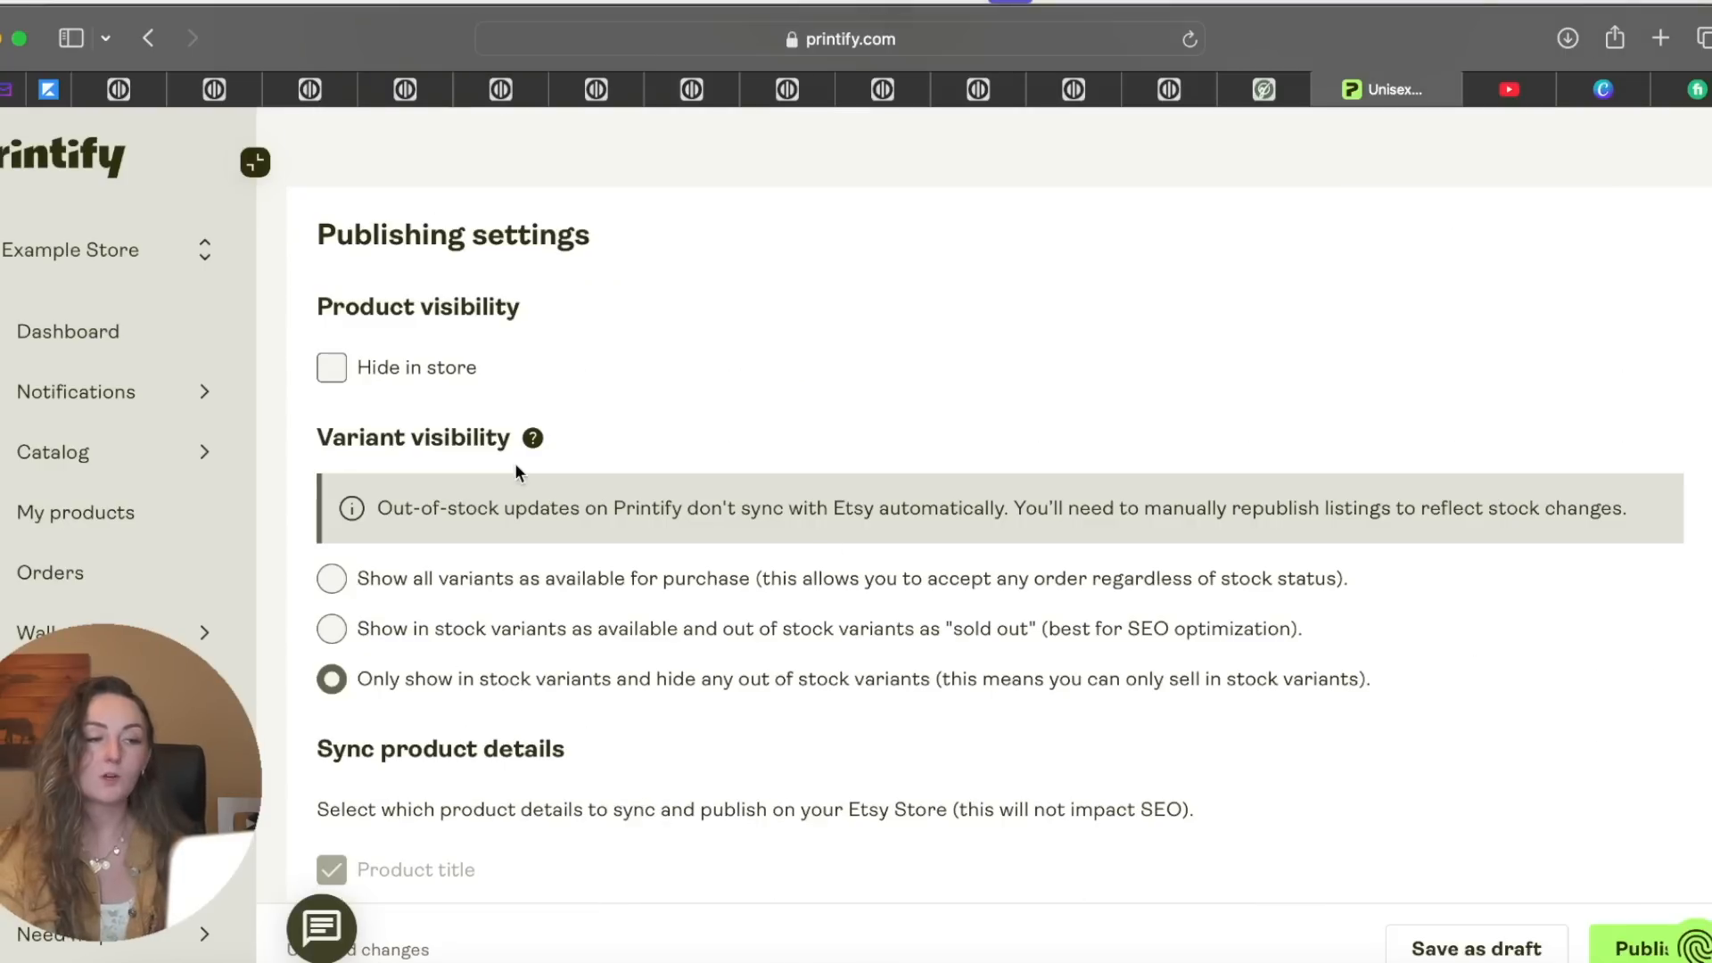
click(332, 368)
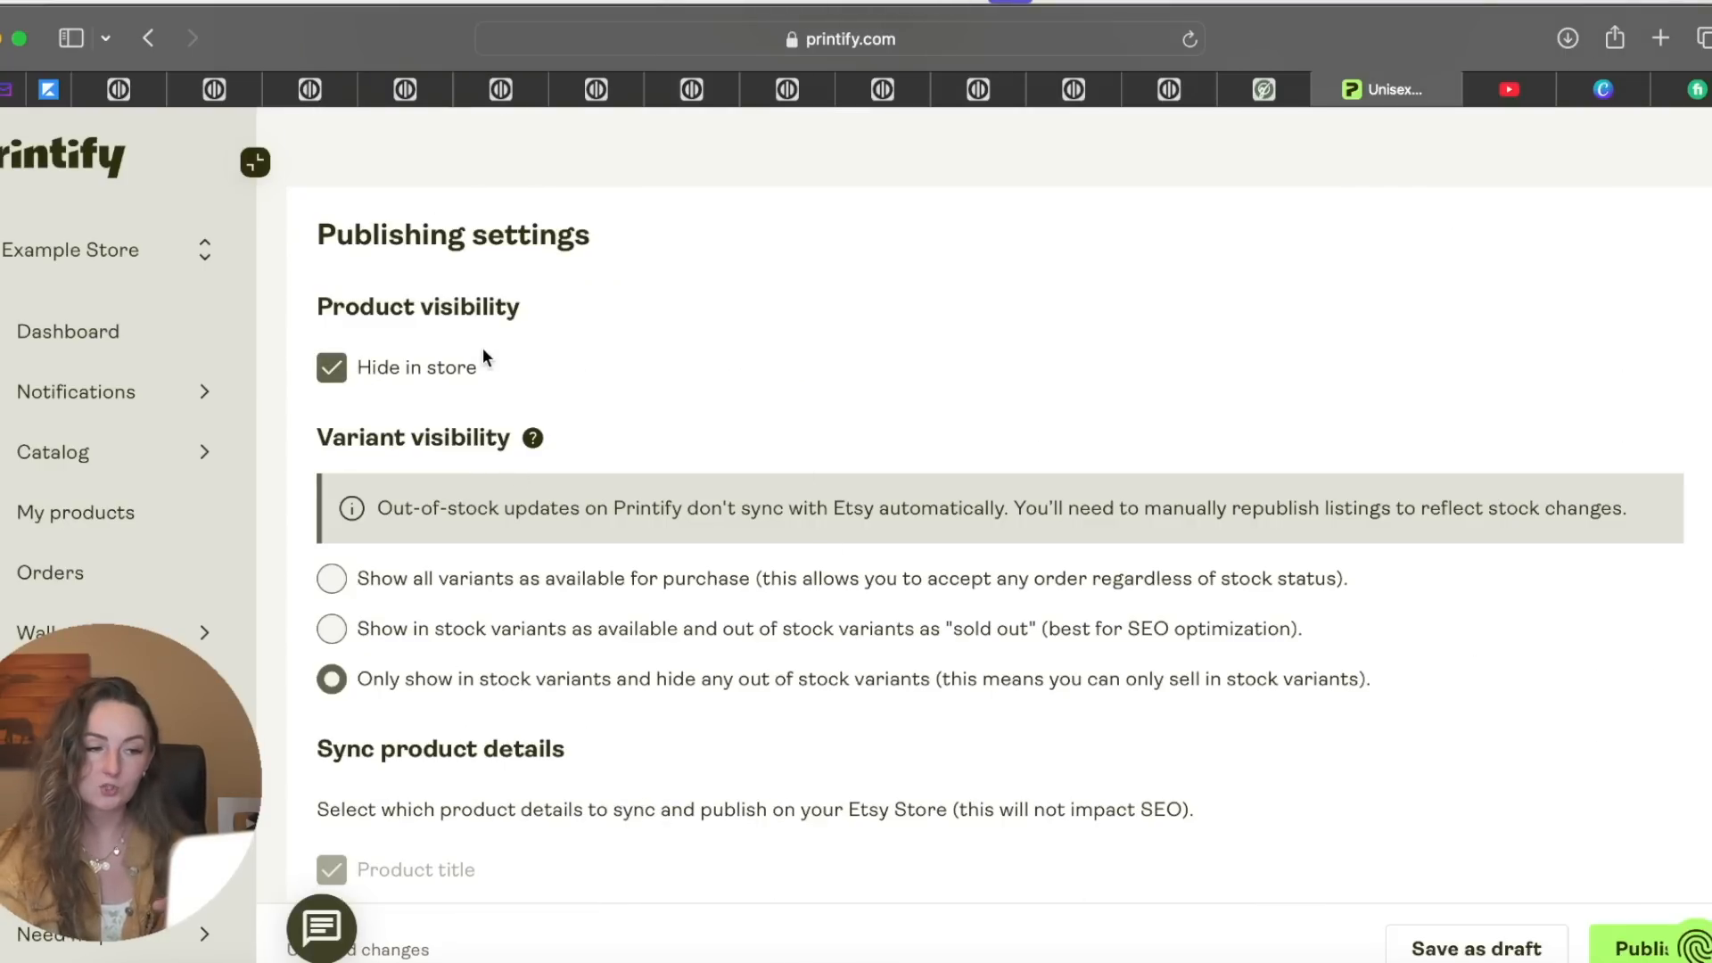
Publish the product with all variants shown as available for purchase and mockups excluded from the synced details
click(332, 578)
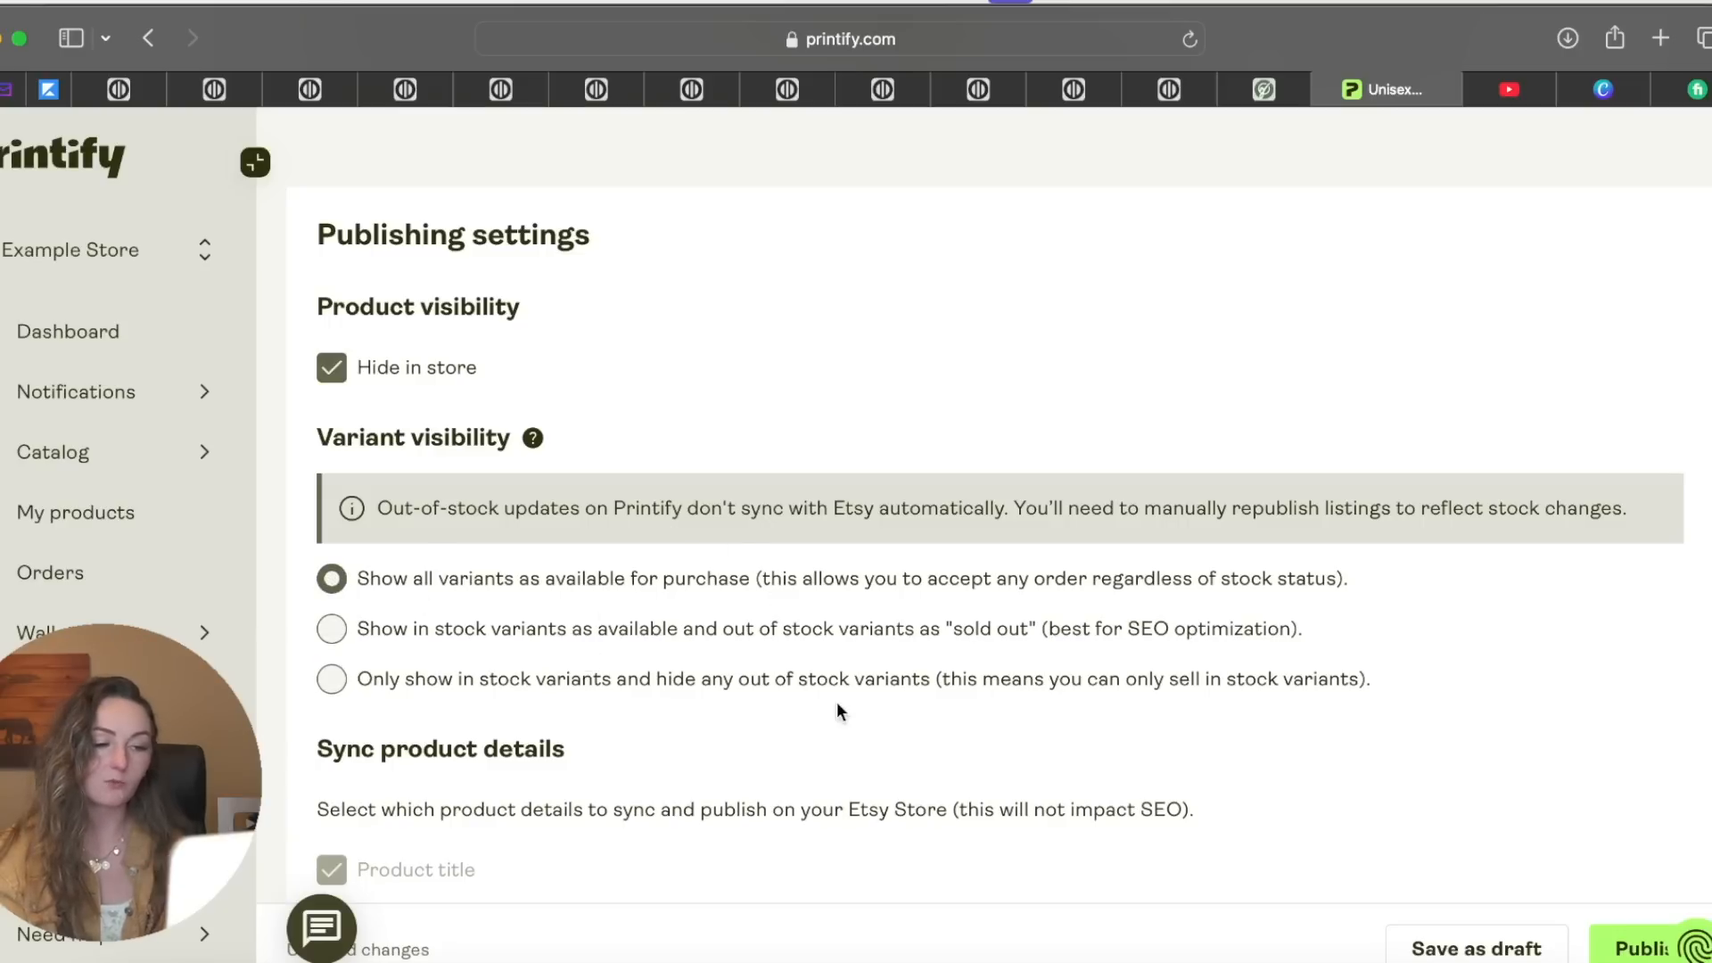
scroll(837, 704, down, 4)
click(332, 676)
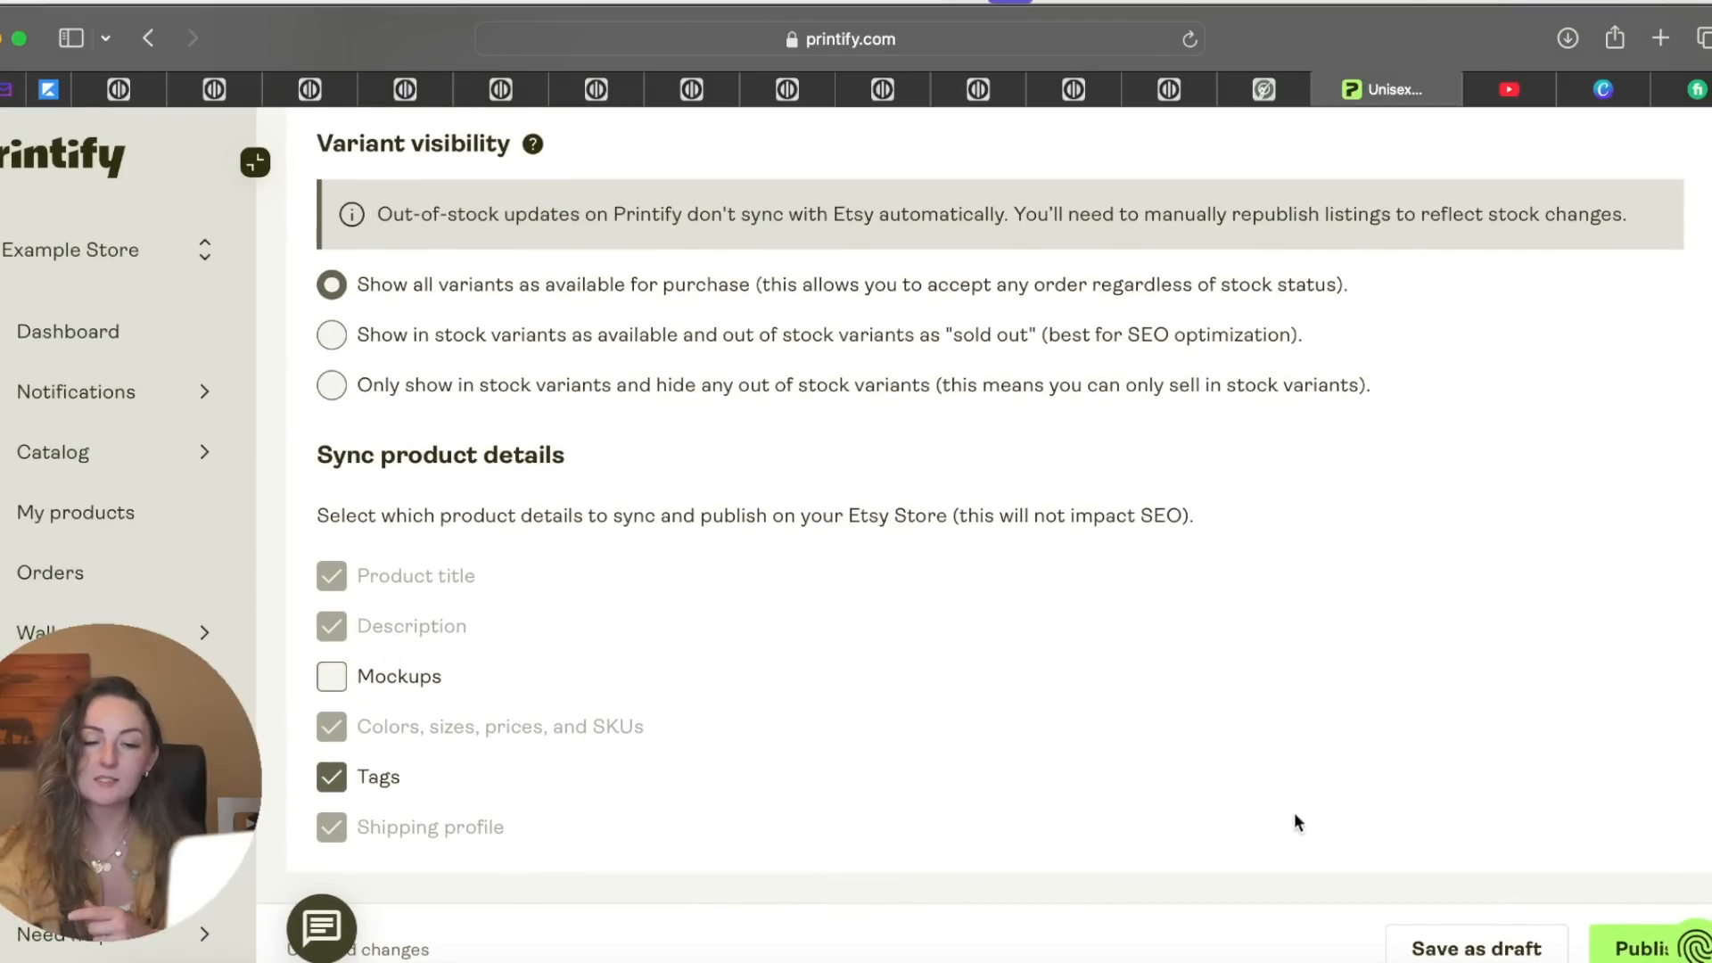
click(1628, 951)
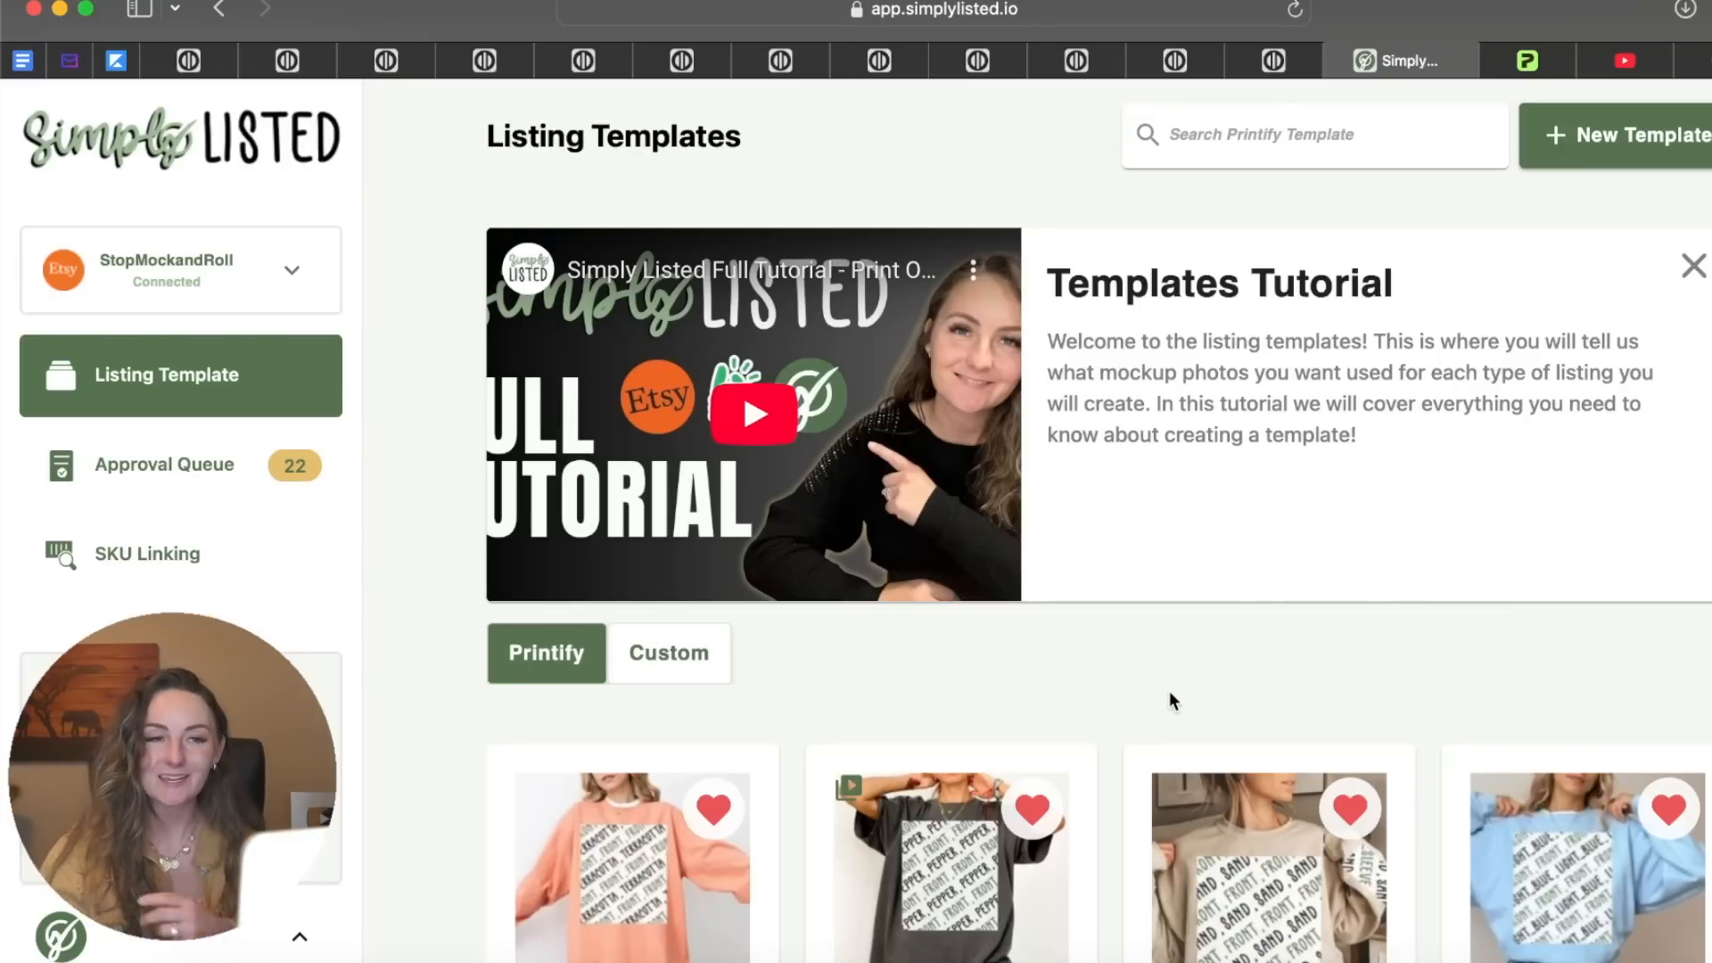
Switch to Simply Listed and look through the mockup images of the Folded Comfort Colors listing template
scroll(1169, 692, down, 3)
scroll(1138, 485, down, 1)
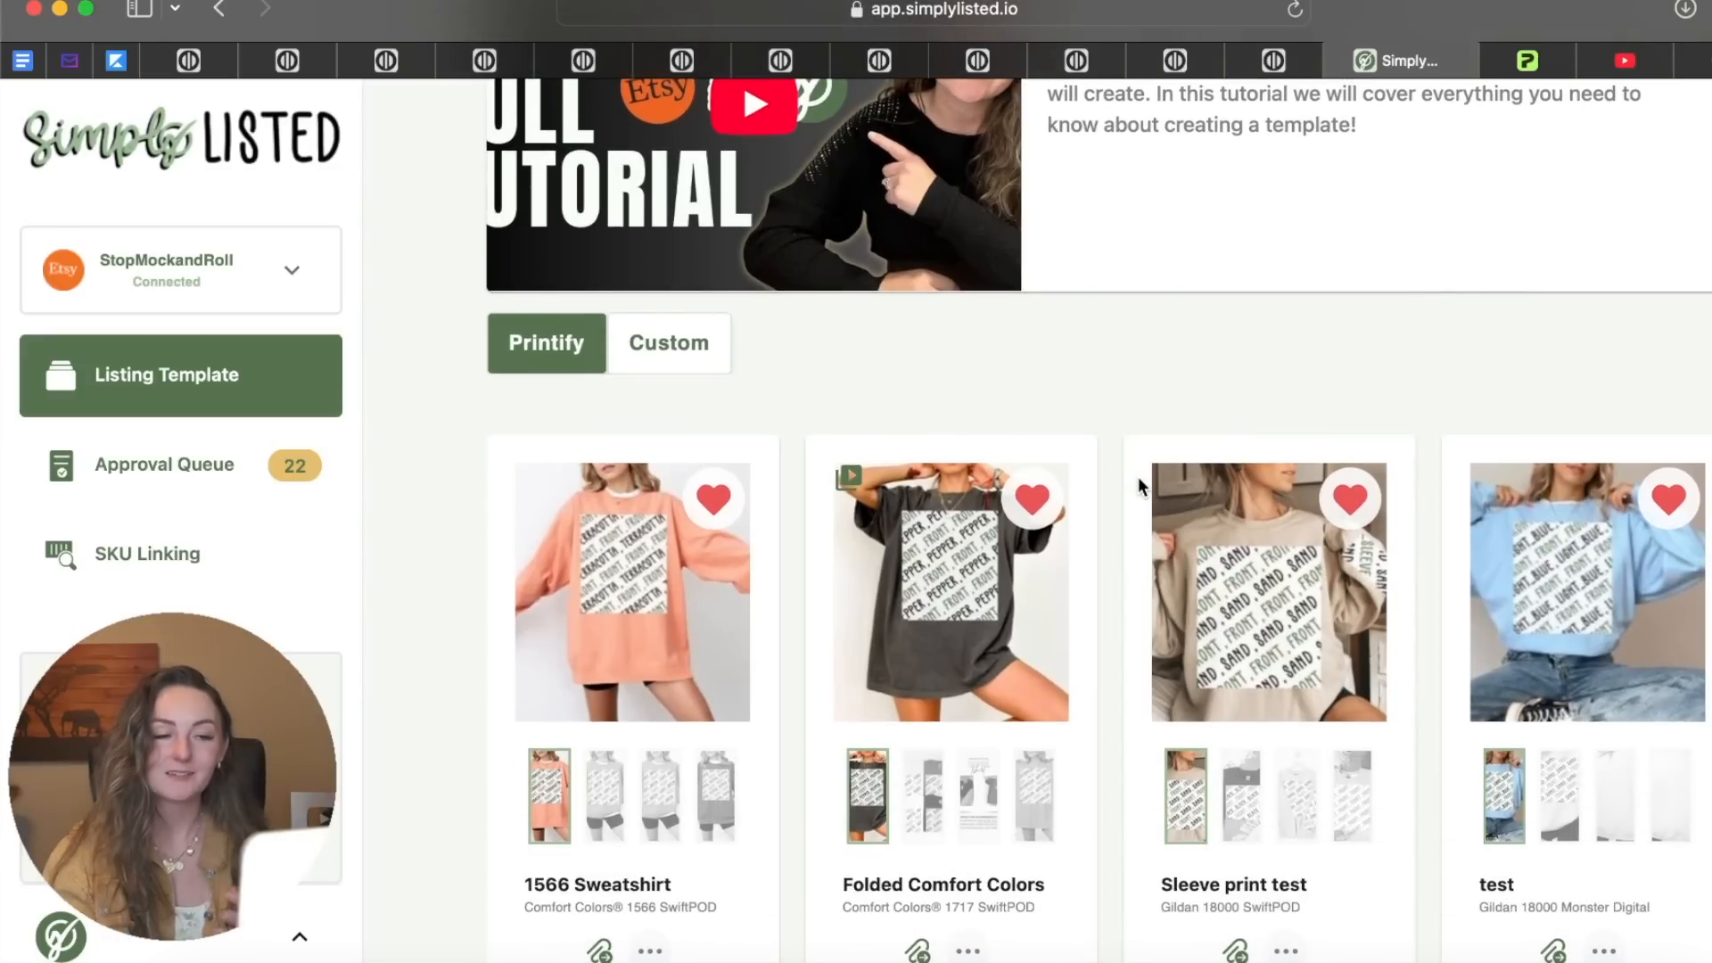
scroll(1078, 587, down, 2)
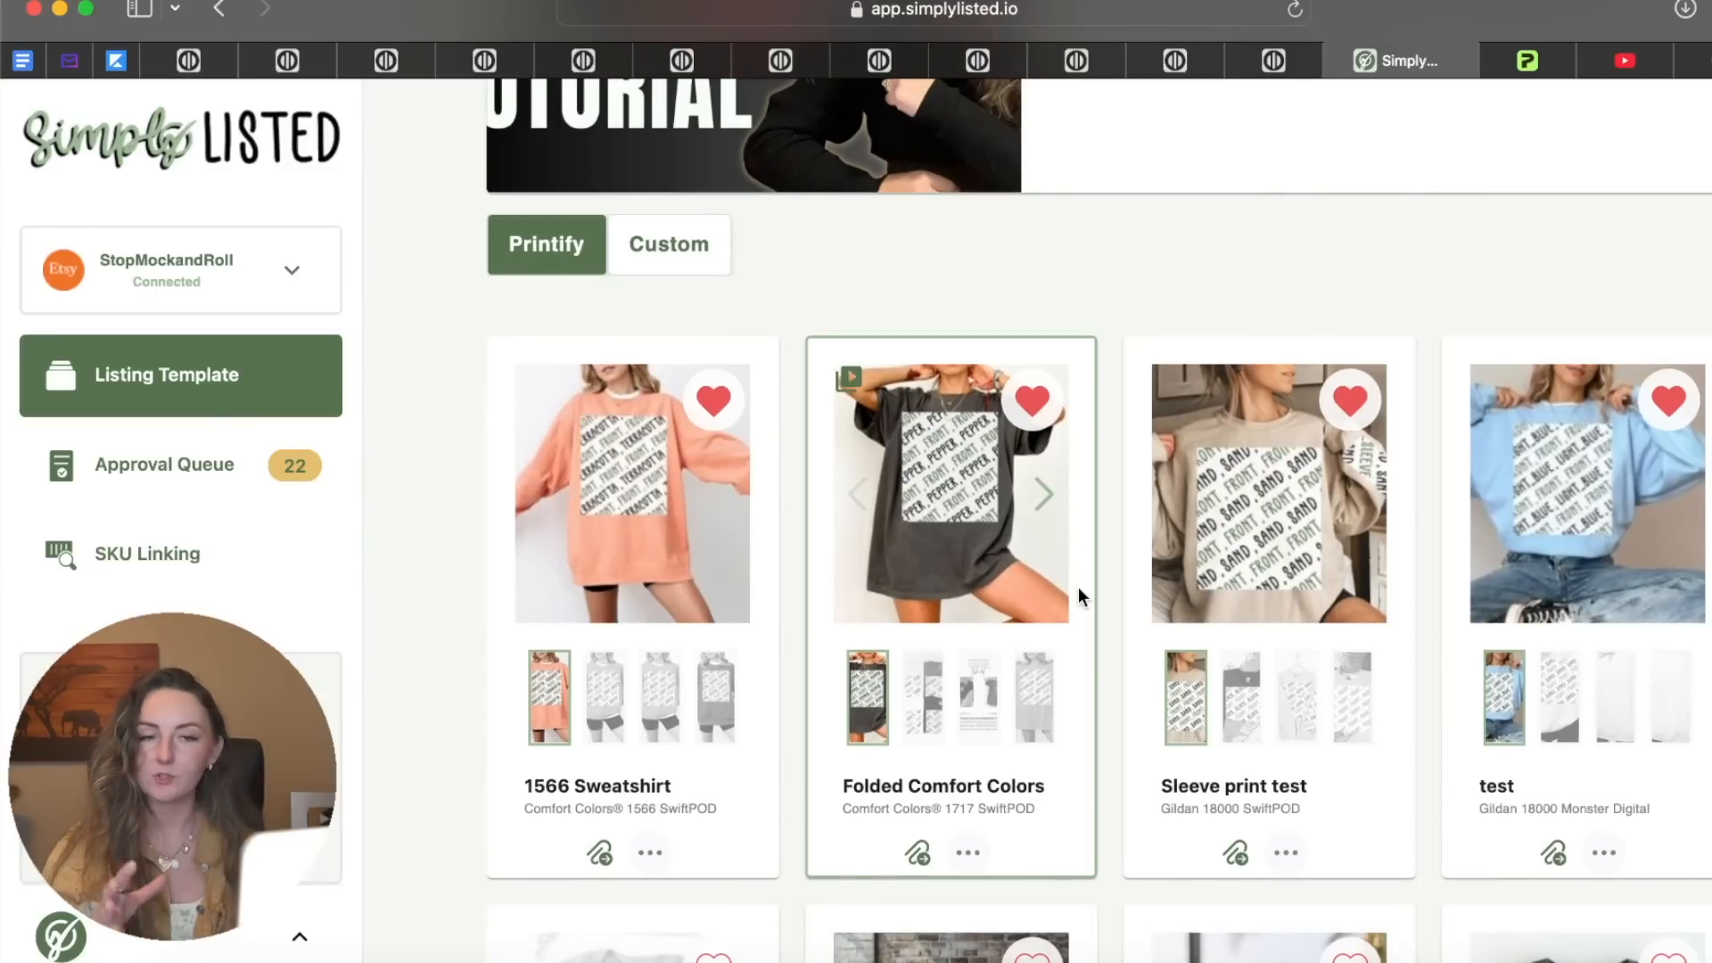
click(1043, 495)
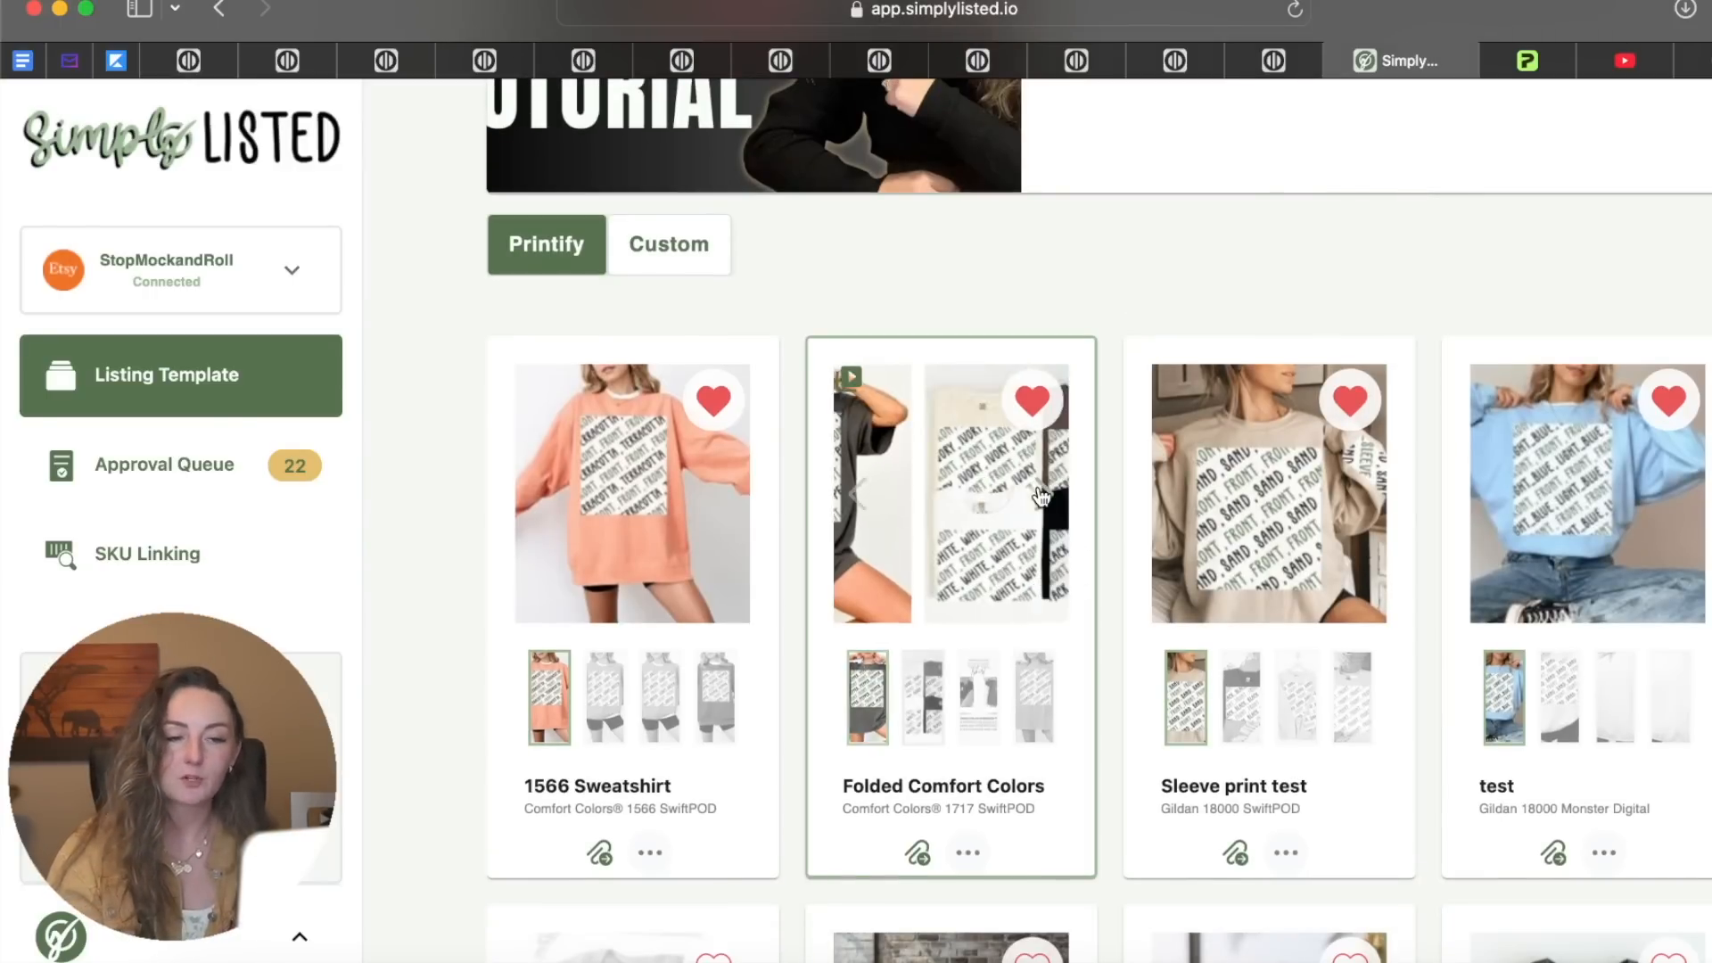
click(1043, 495)
click(1042, 495)
click(1043, 495)
click(1043, 495)
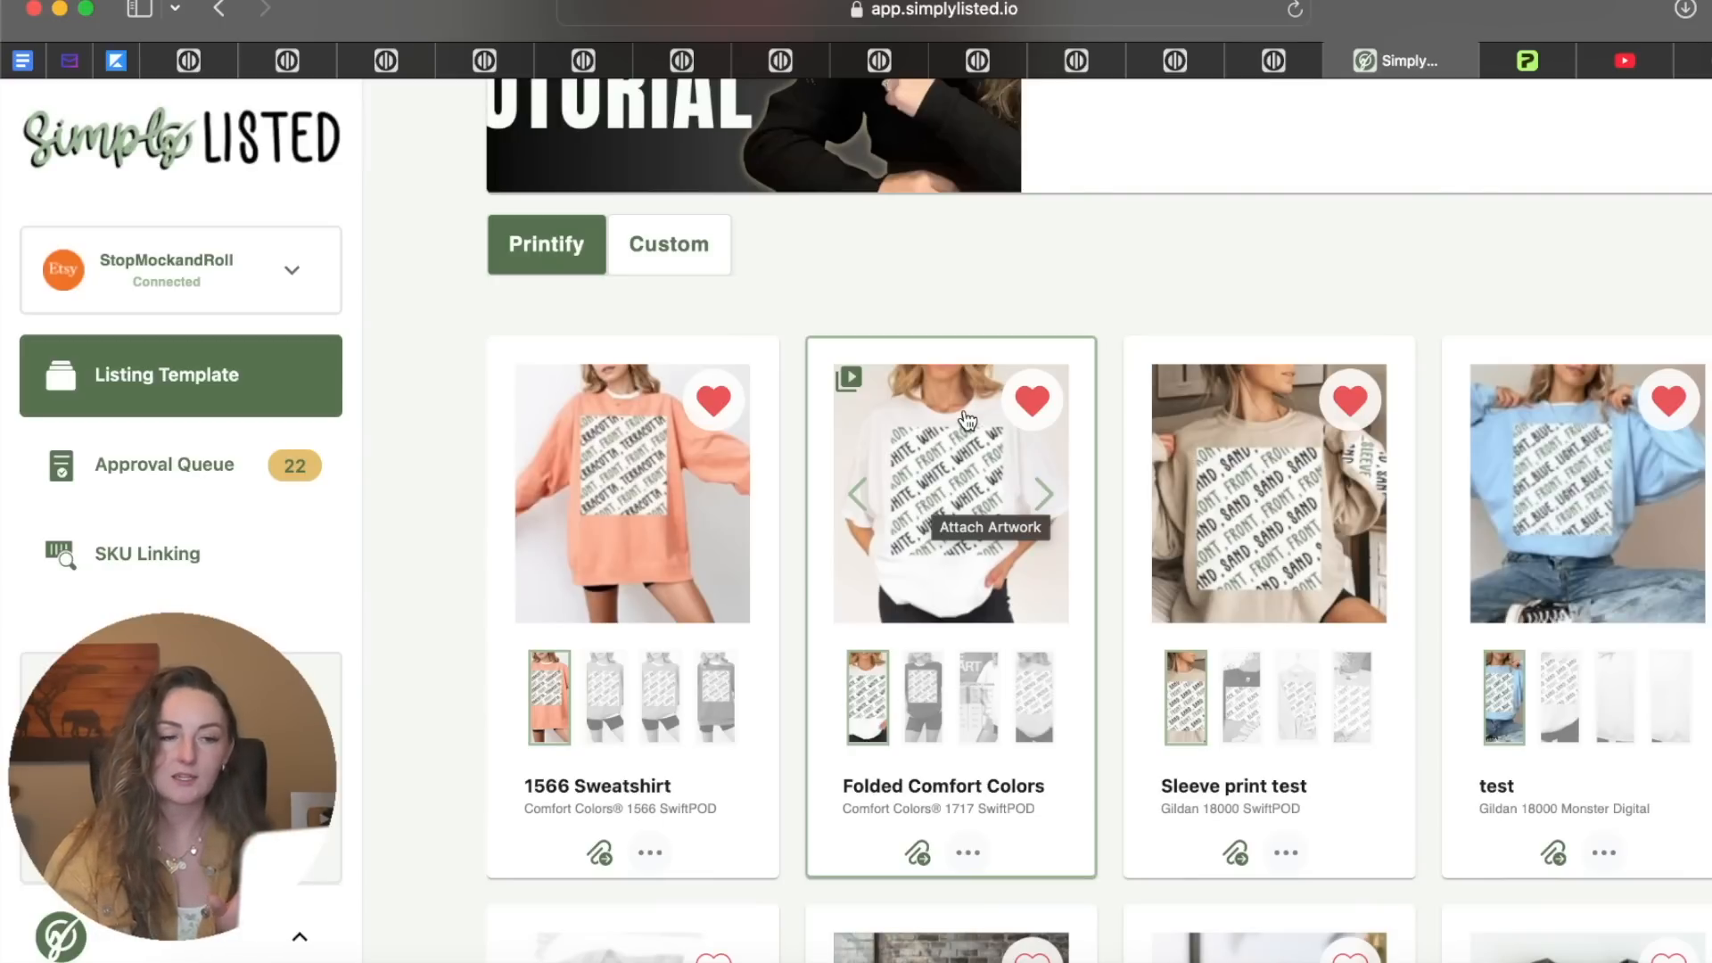
Attach the Comfort Colors Custom Dog Photo Shirt product to the Folded Comfort Colors template as its artwork
click(943, 554)
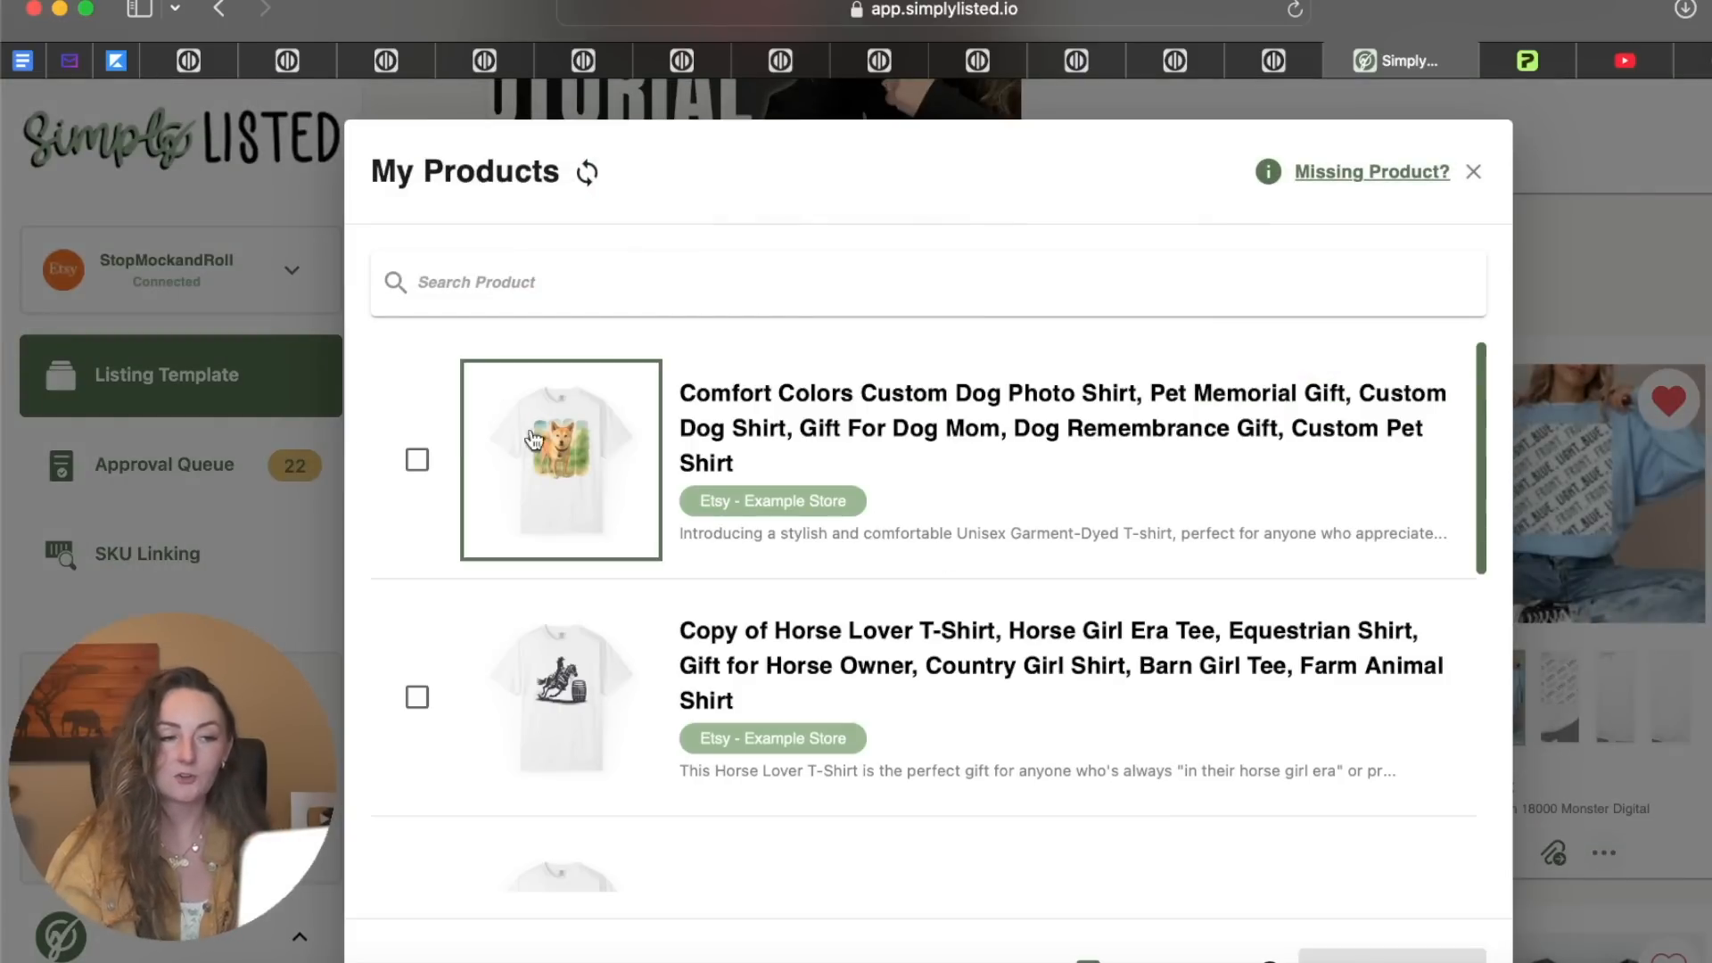
click(416, 460)
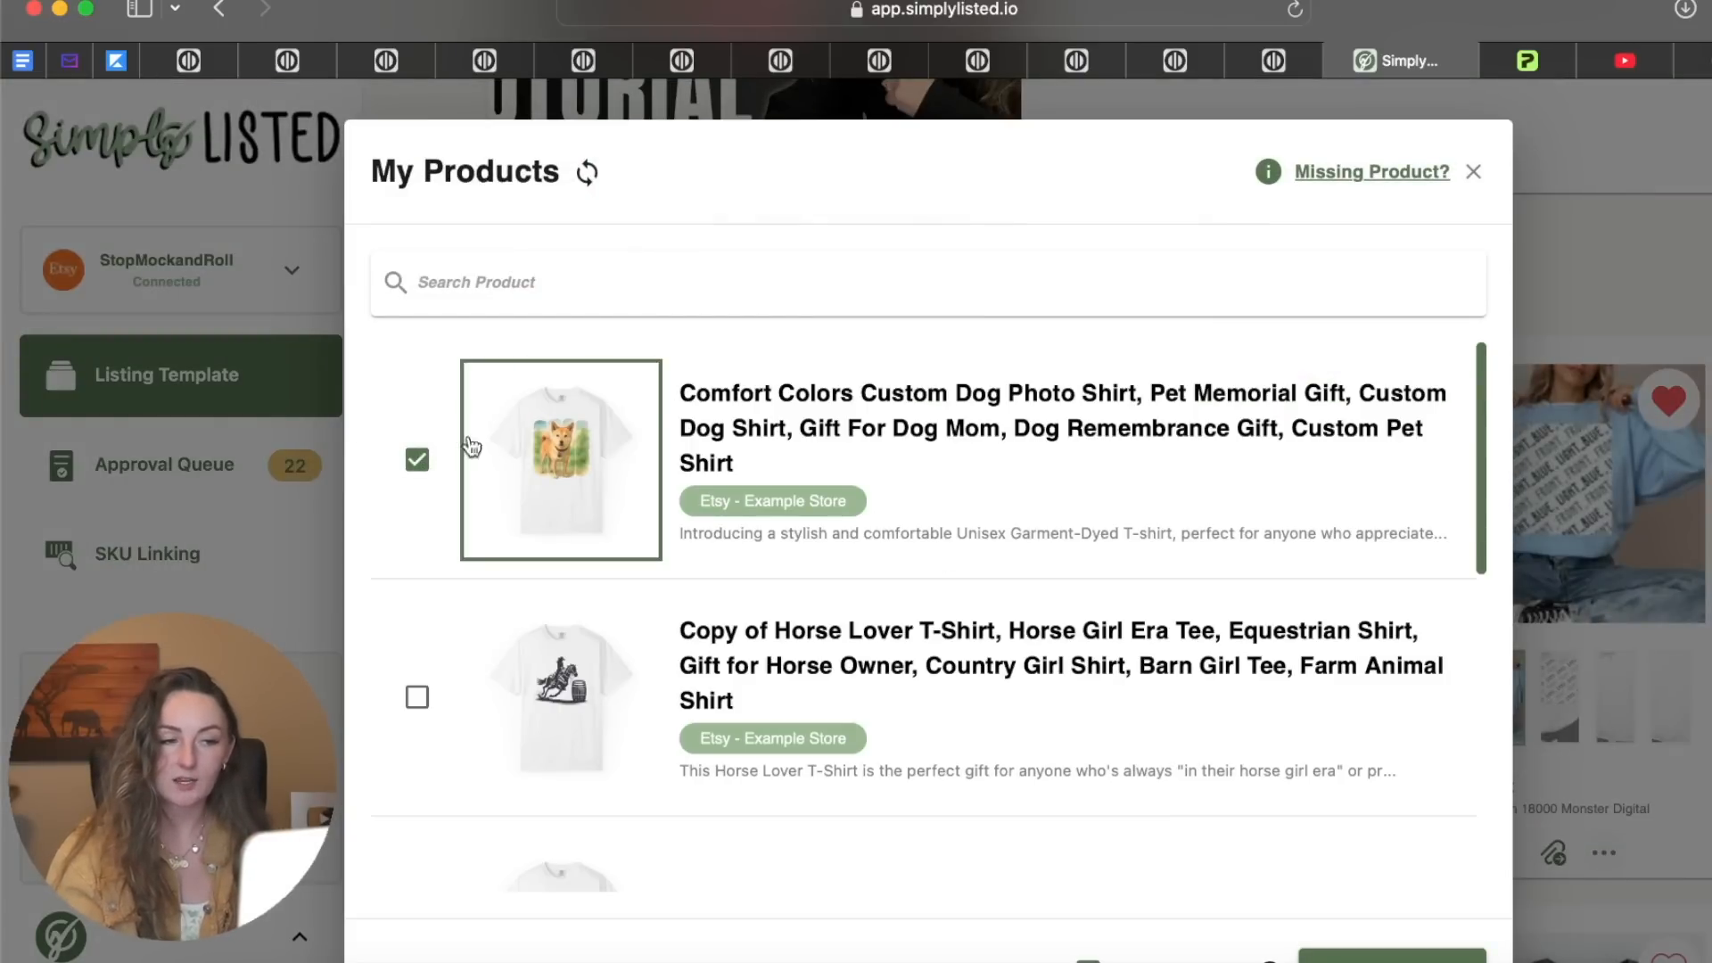
scroll(1300, 839, down, 2)
scroll(1304, 840, up, 2)
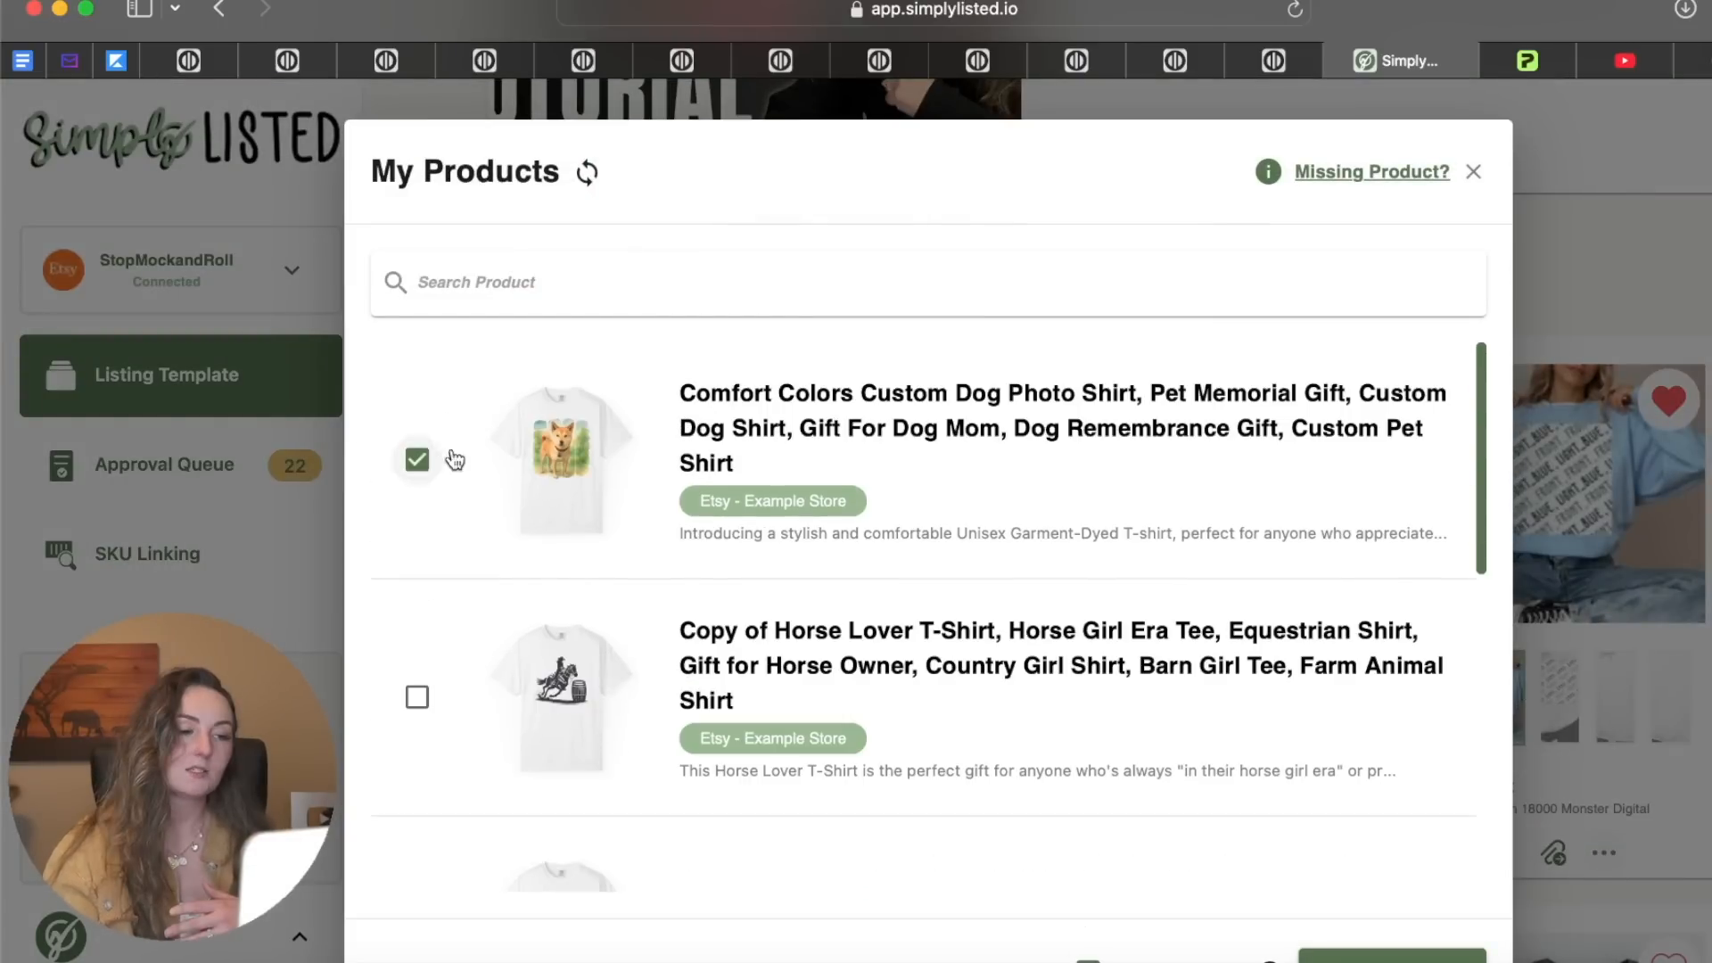
click(1311, 933)
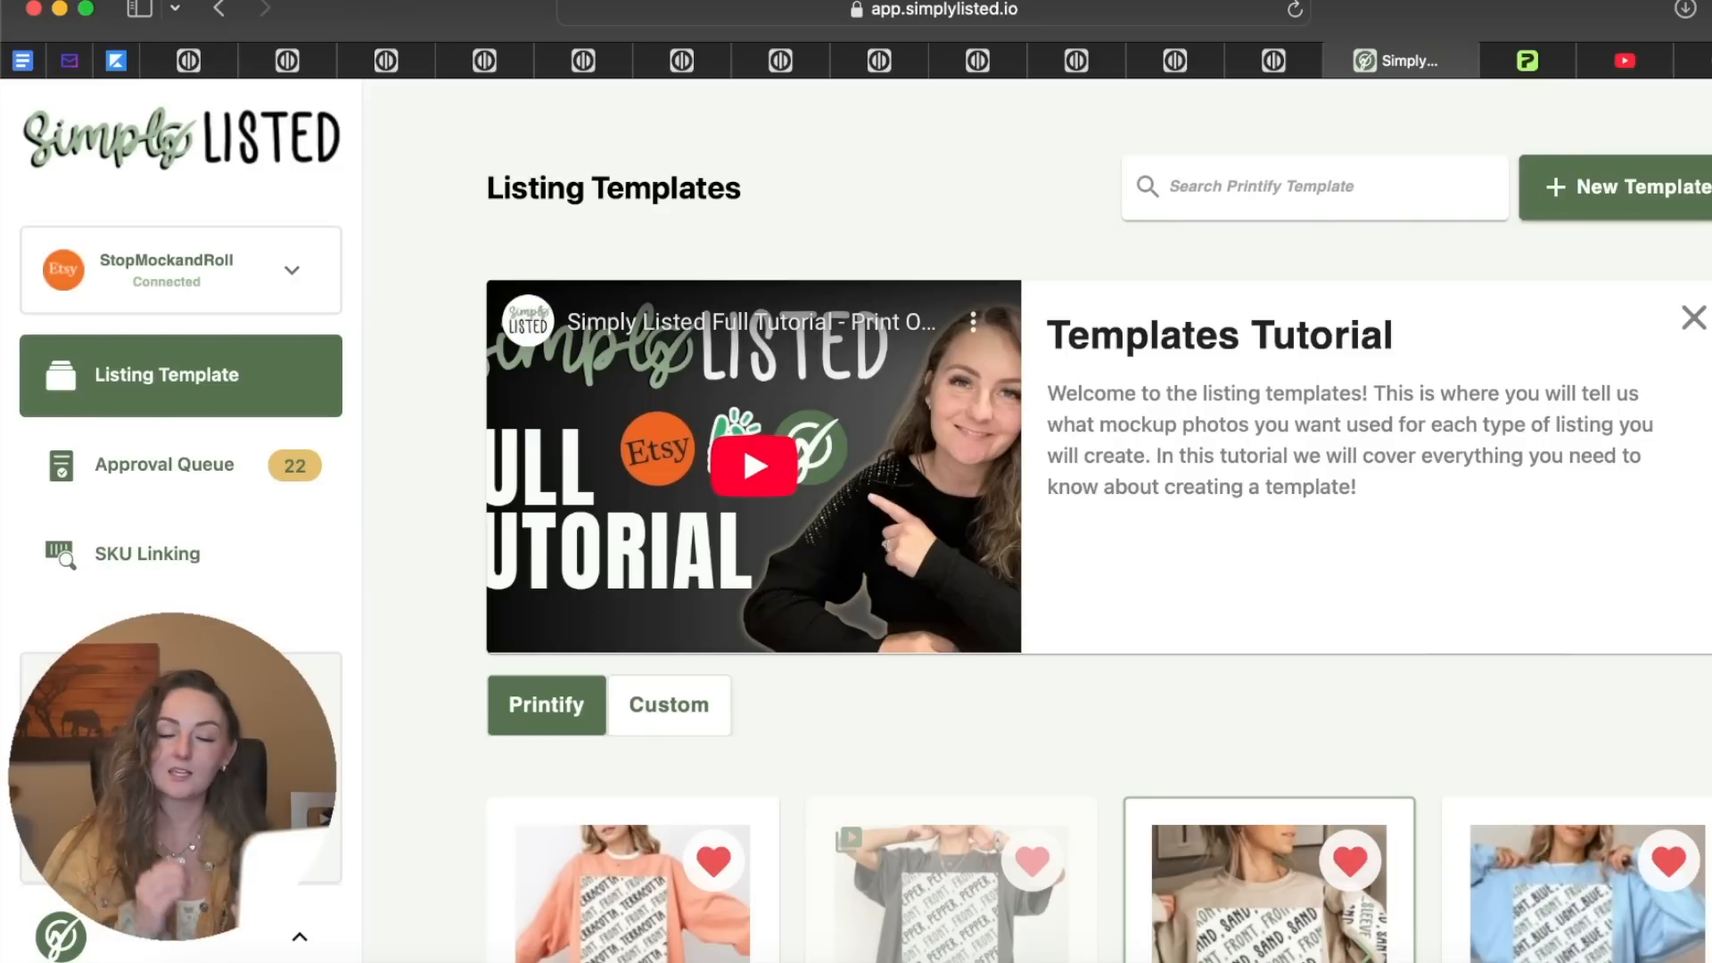
Preview every mockup of the dog shirt's Folded Comfort Colors entry in the approval queue, from the model photos to the folded green shirt
scroll(1115, 906, down, 3)
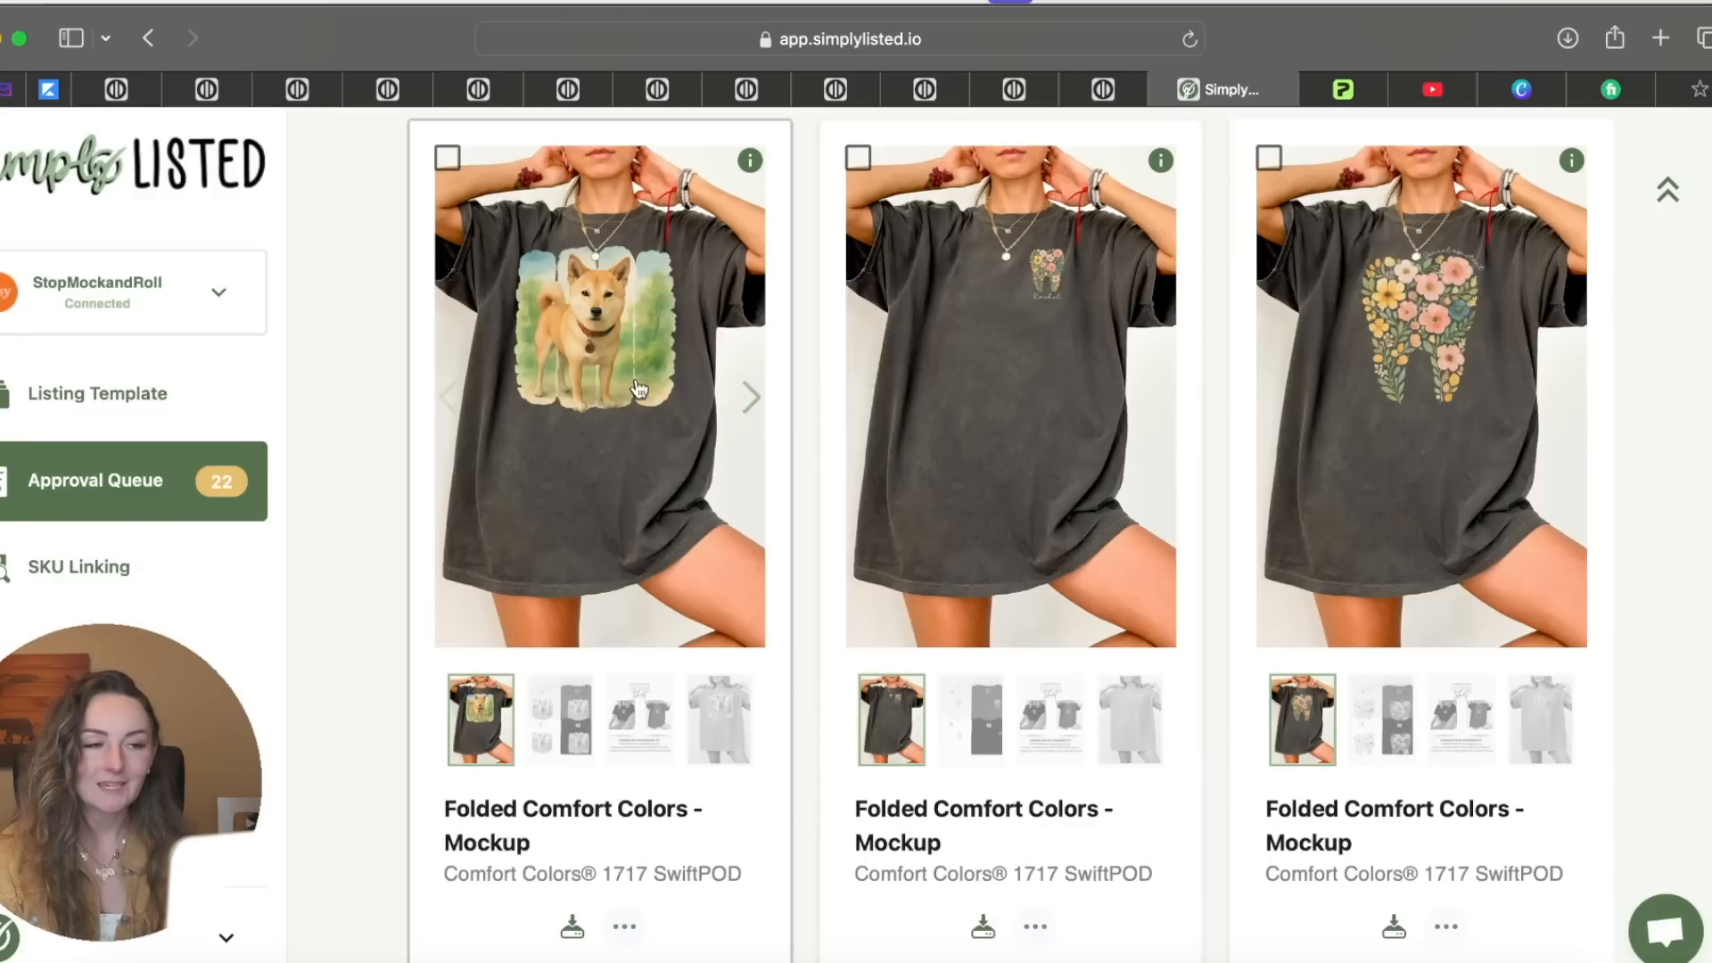
click(627, 383)
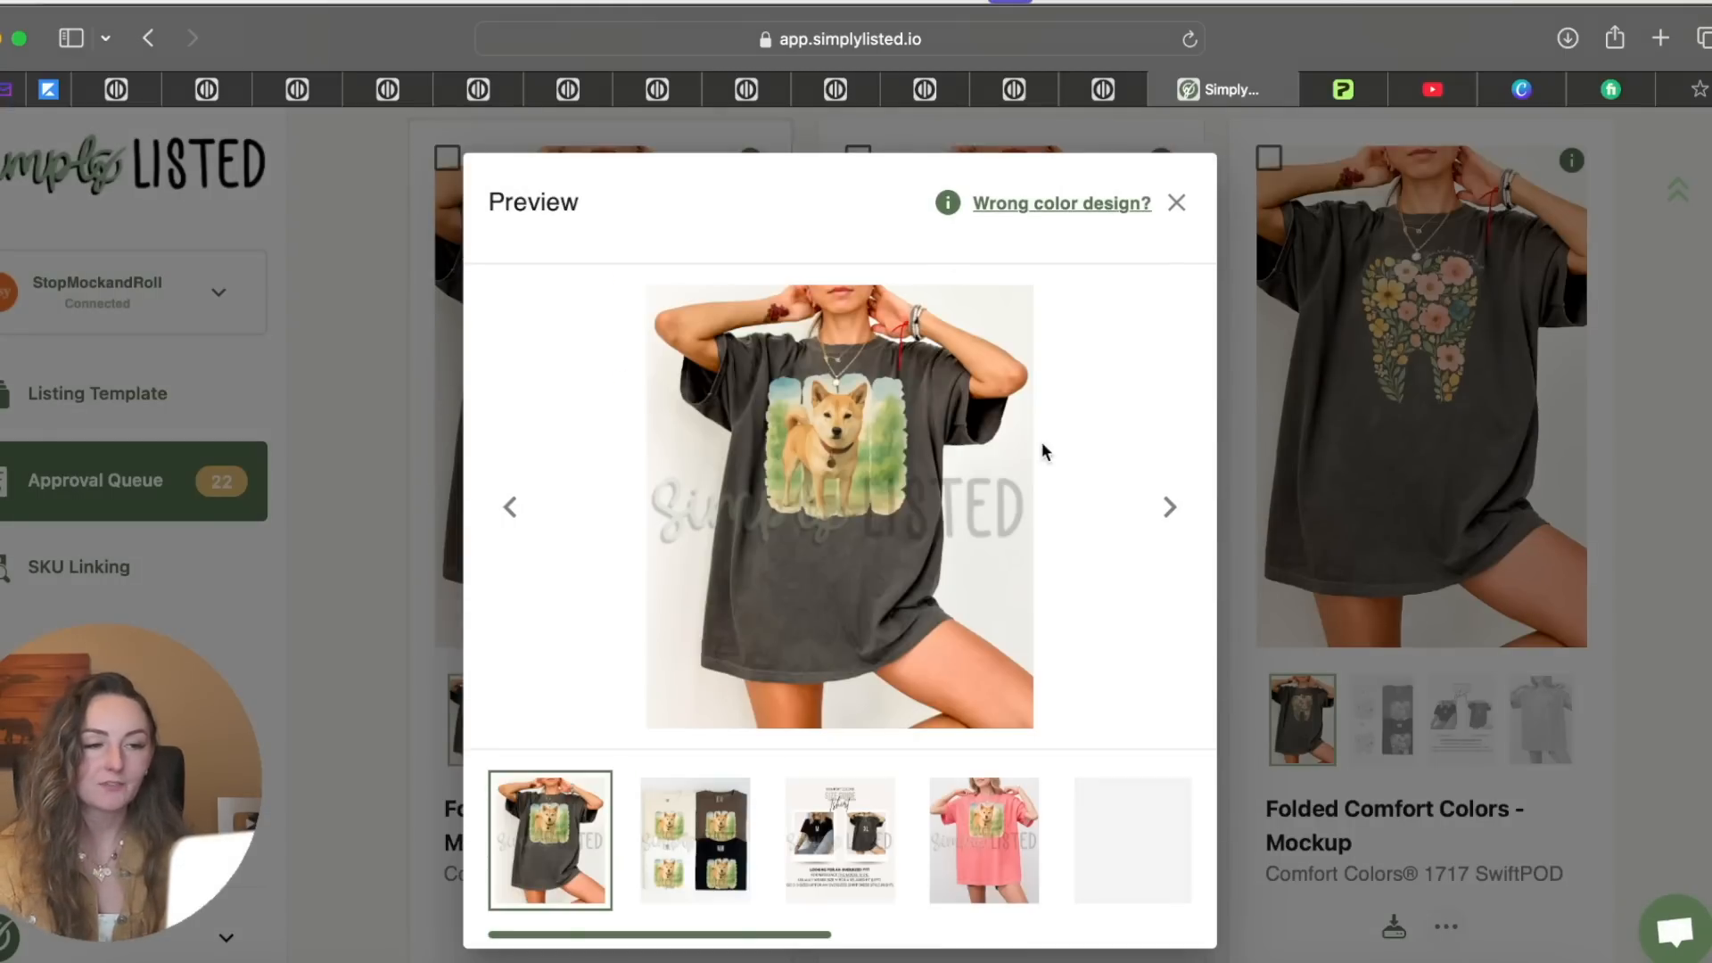
click(1170, 505)
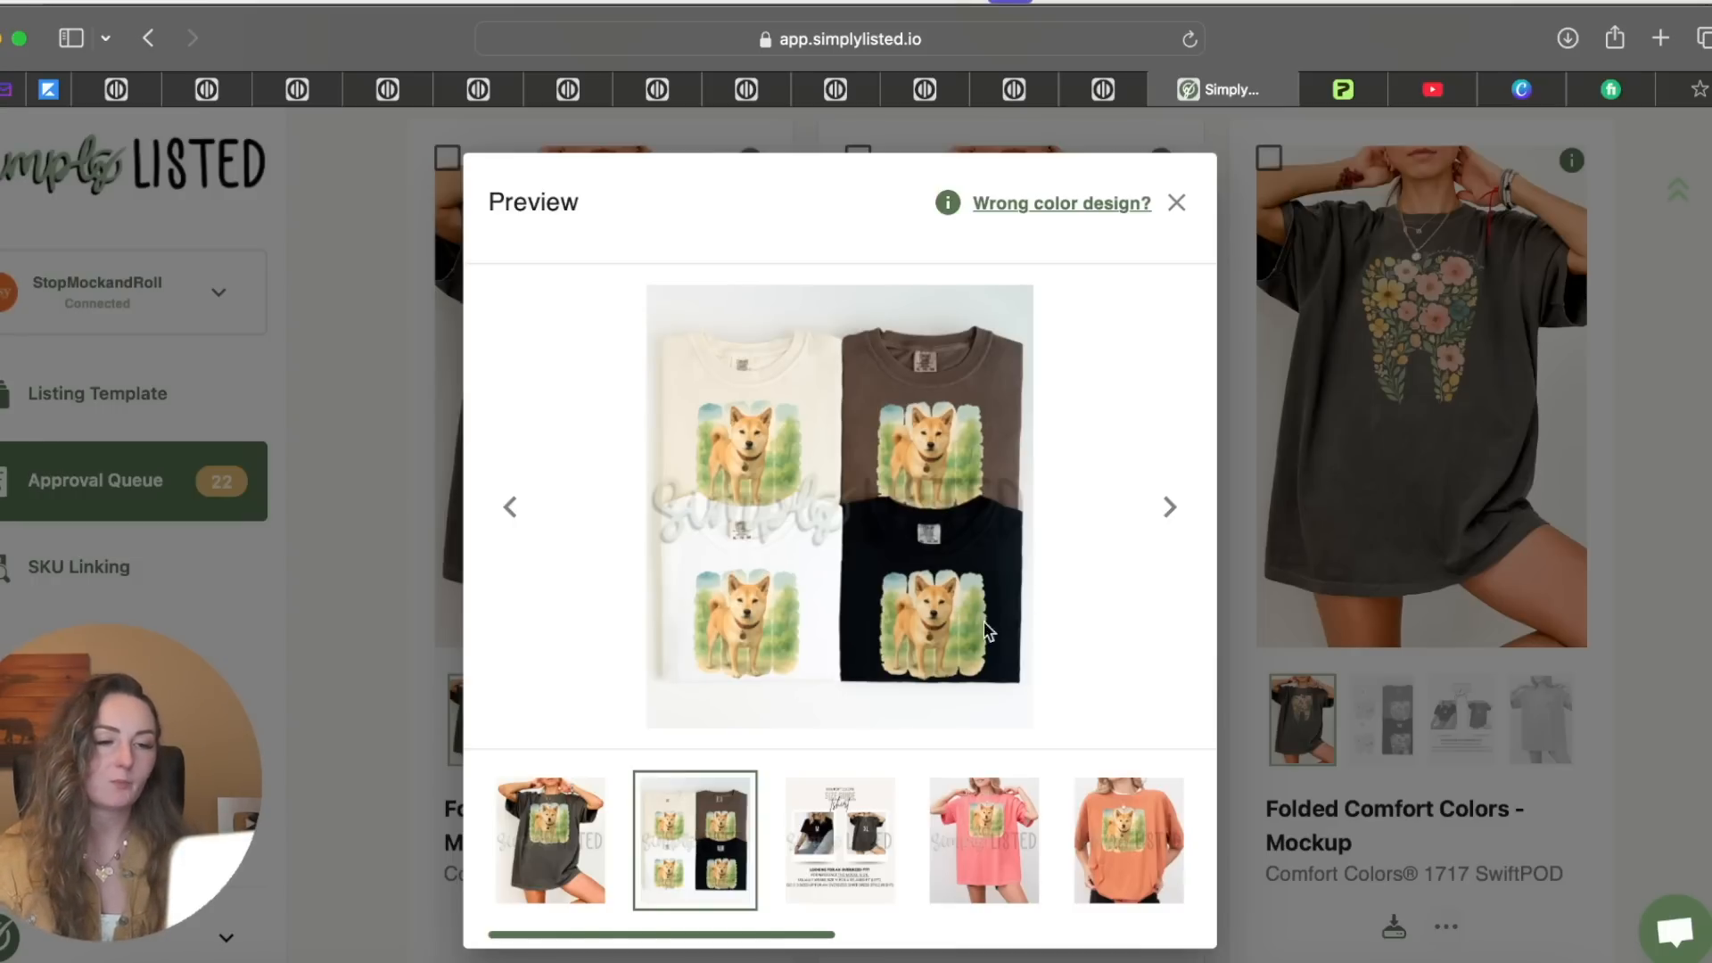
click(1169, 506)
click(1170, 507)
click(1169, 507)
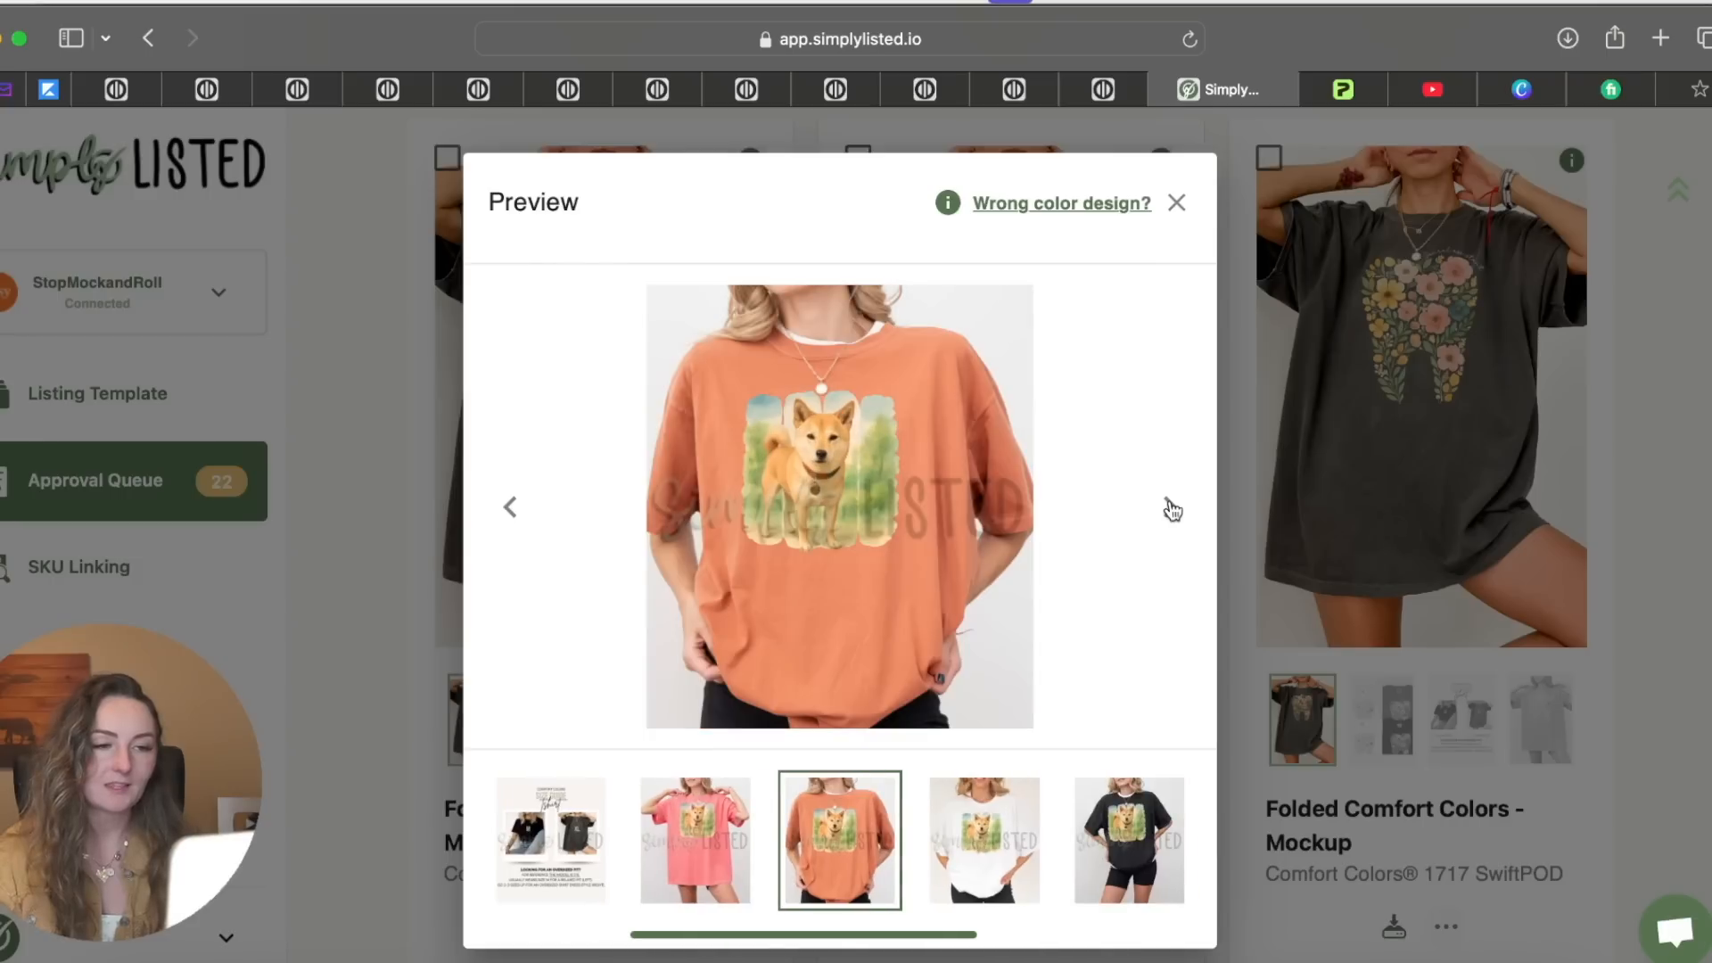
click(1170, 507)
click(1170, 507)
click(1170, 507)
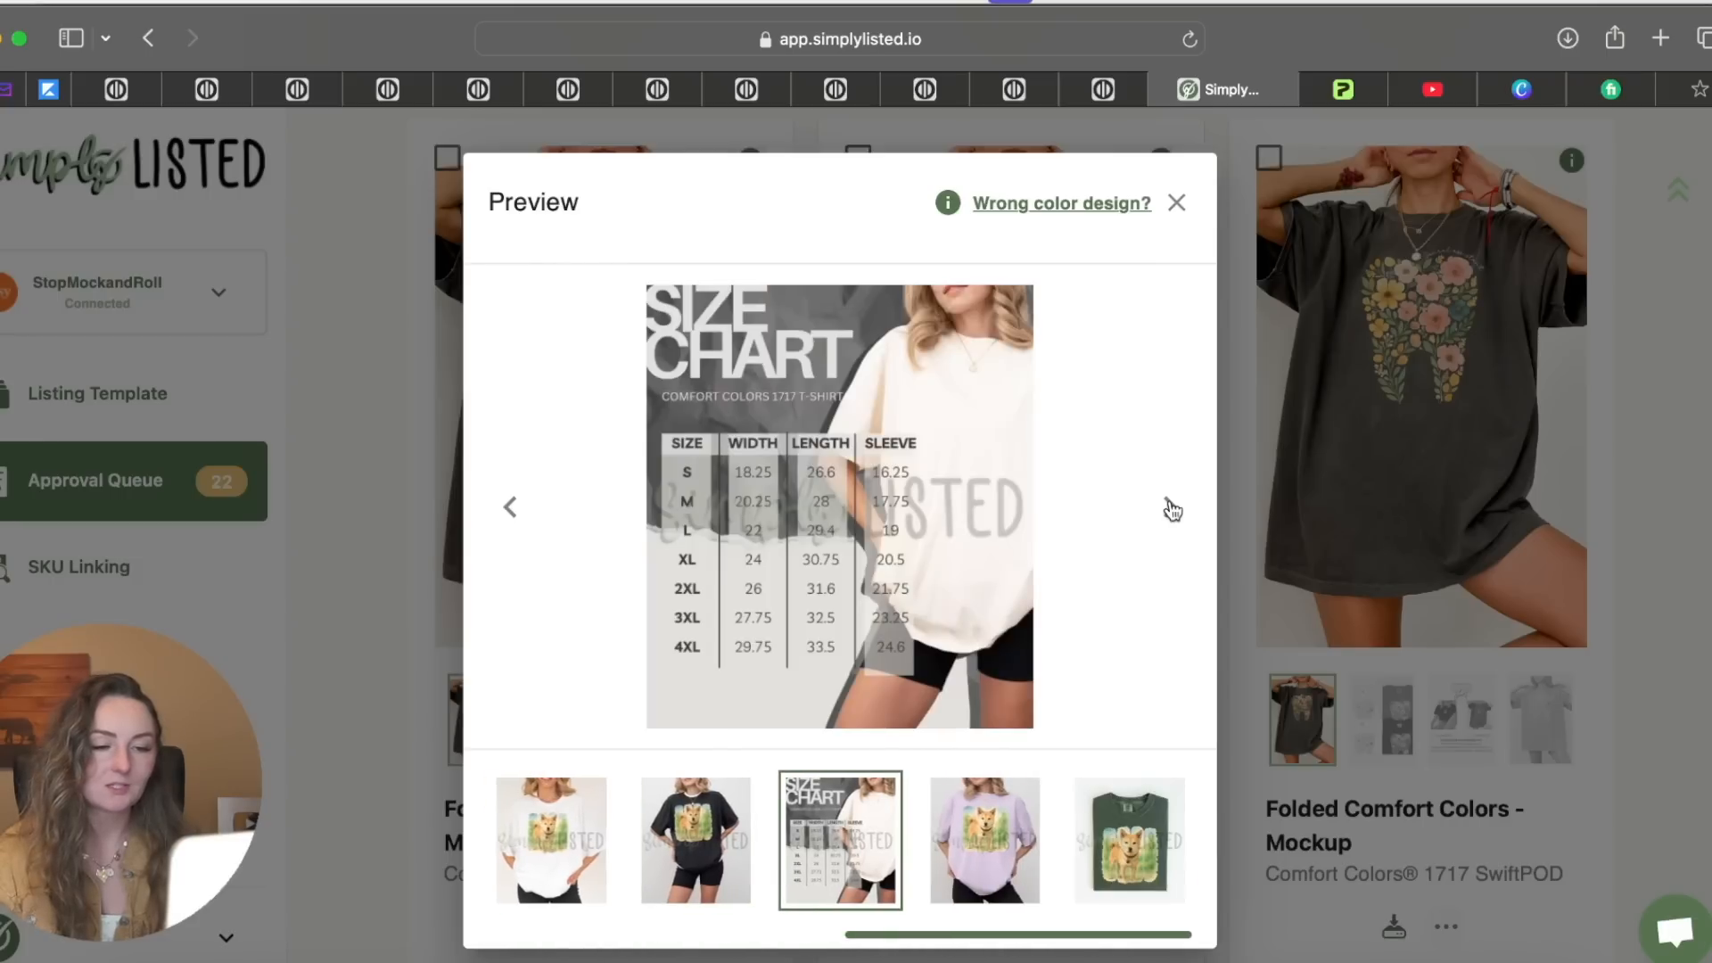
click(1170, 507)
click(1170, 508)
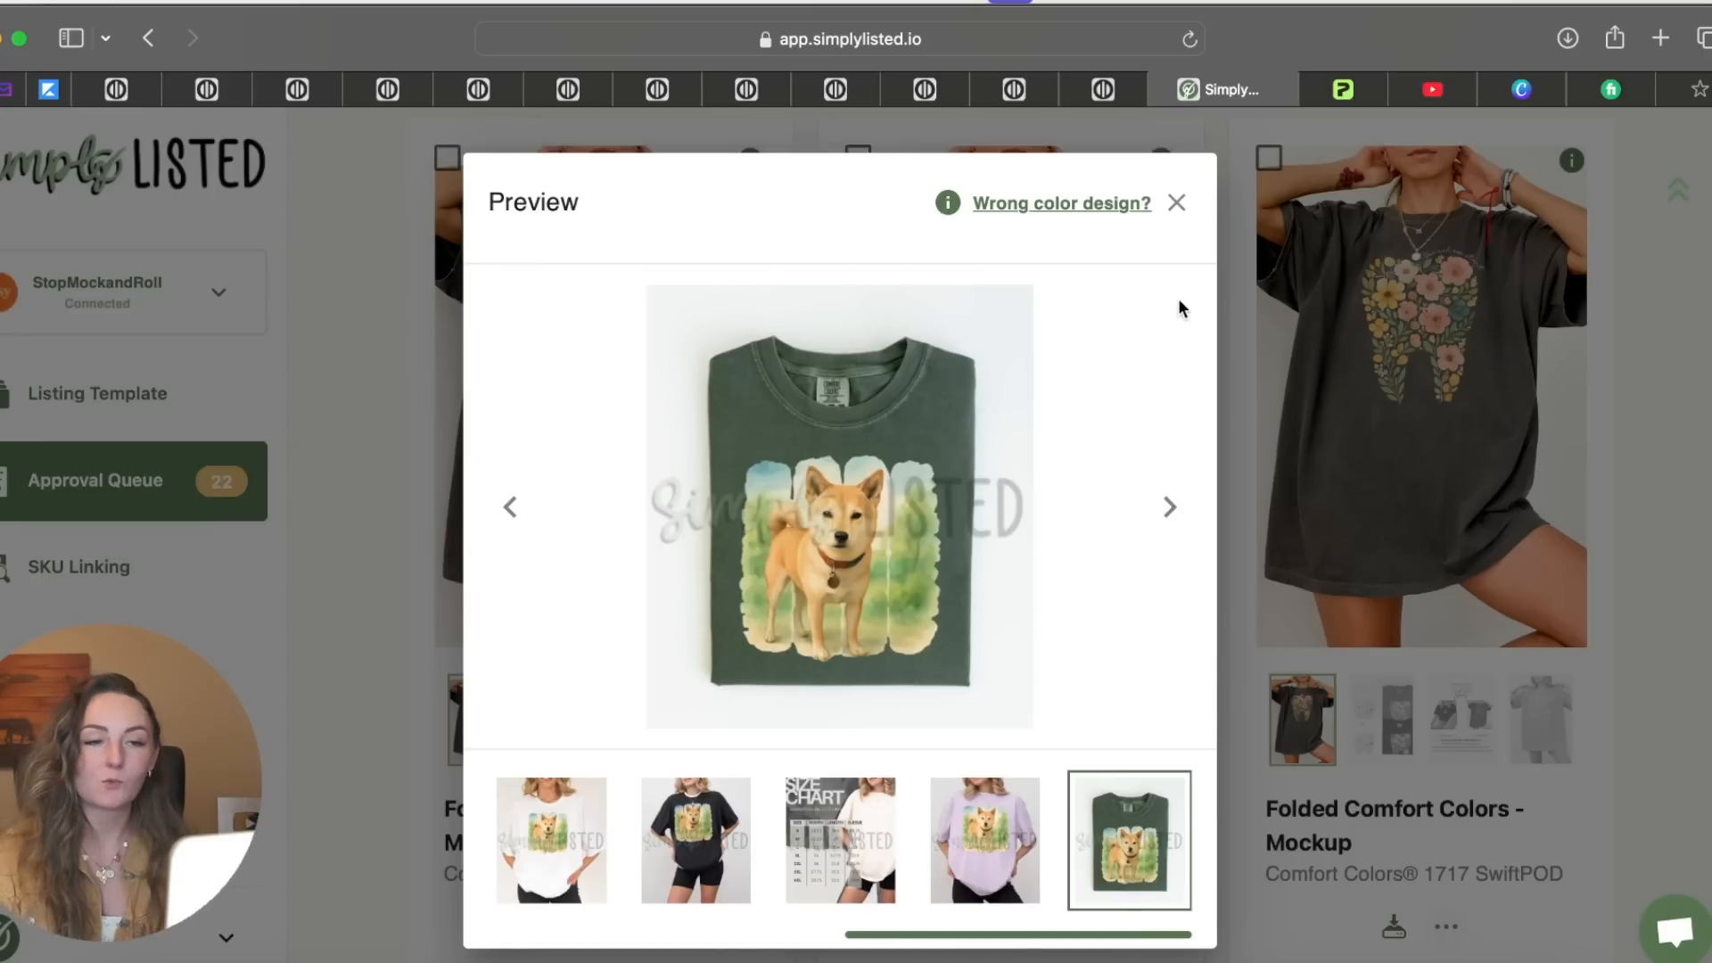
click(1178, 210)
Send the dog shirt mockups to its Etsy draft listing and check the listing's photos and video
scroll(581, 827, down, 2)
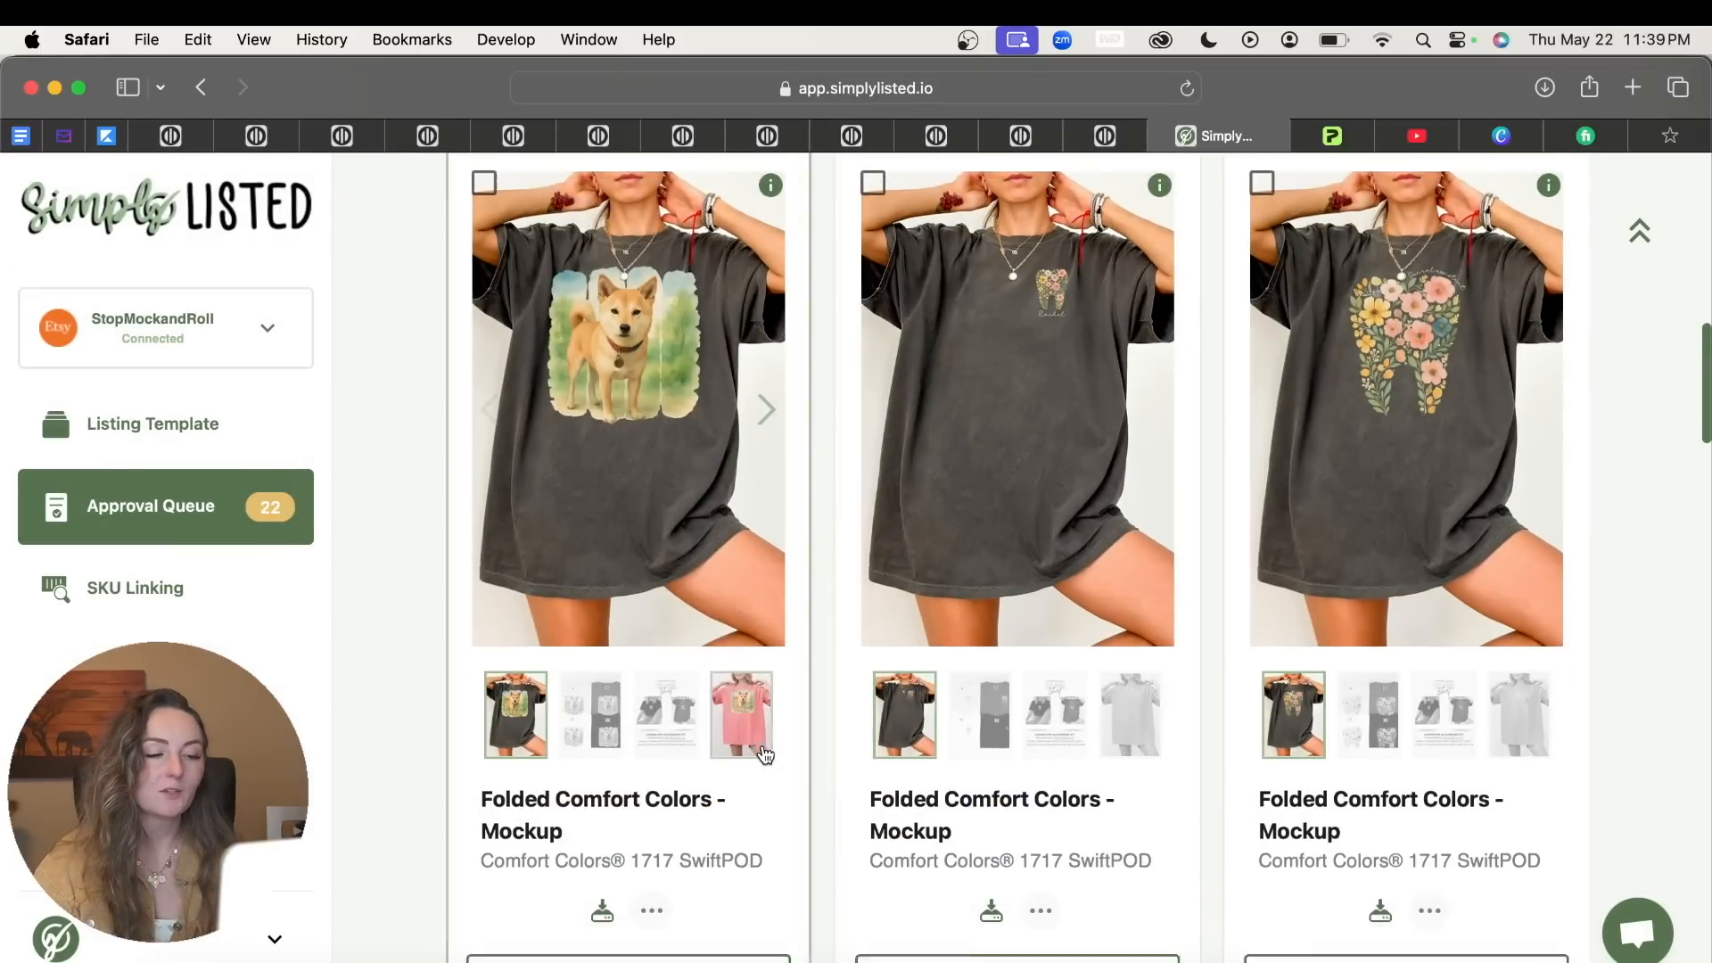
click(633, 845)
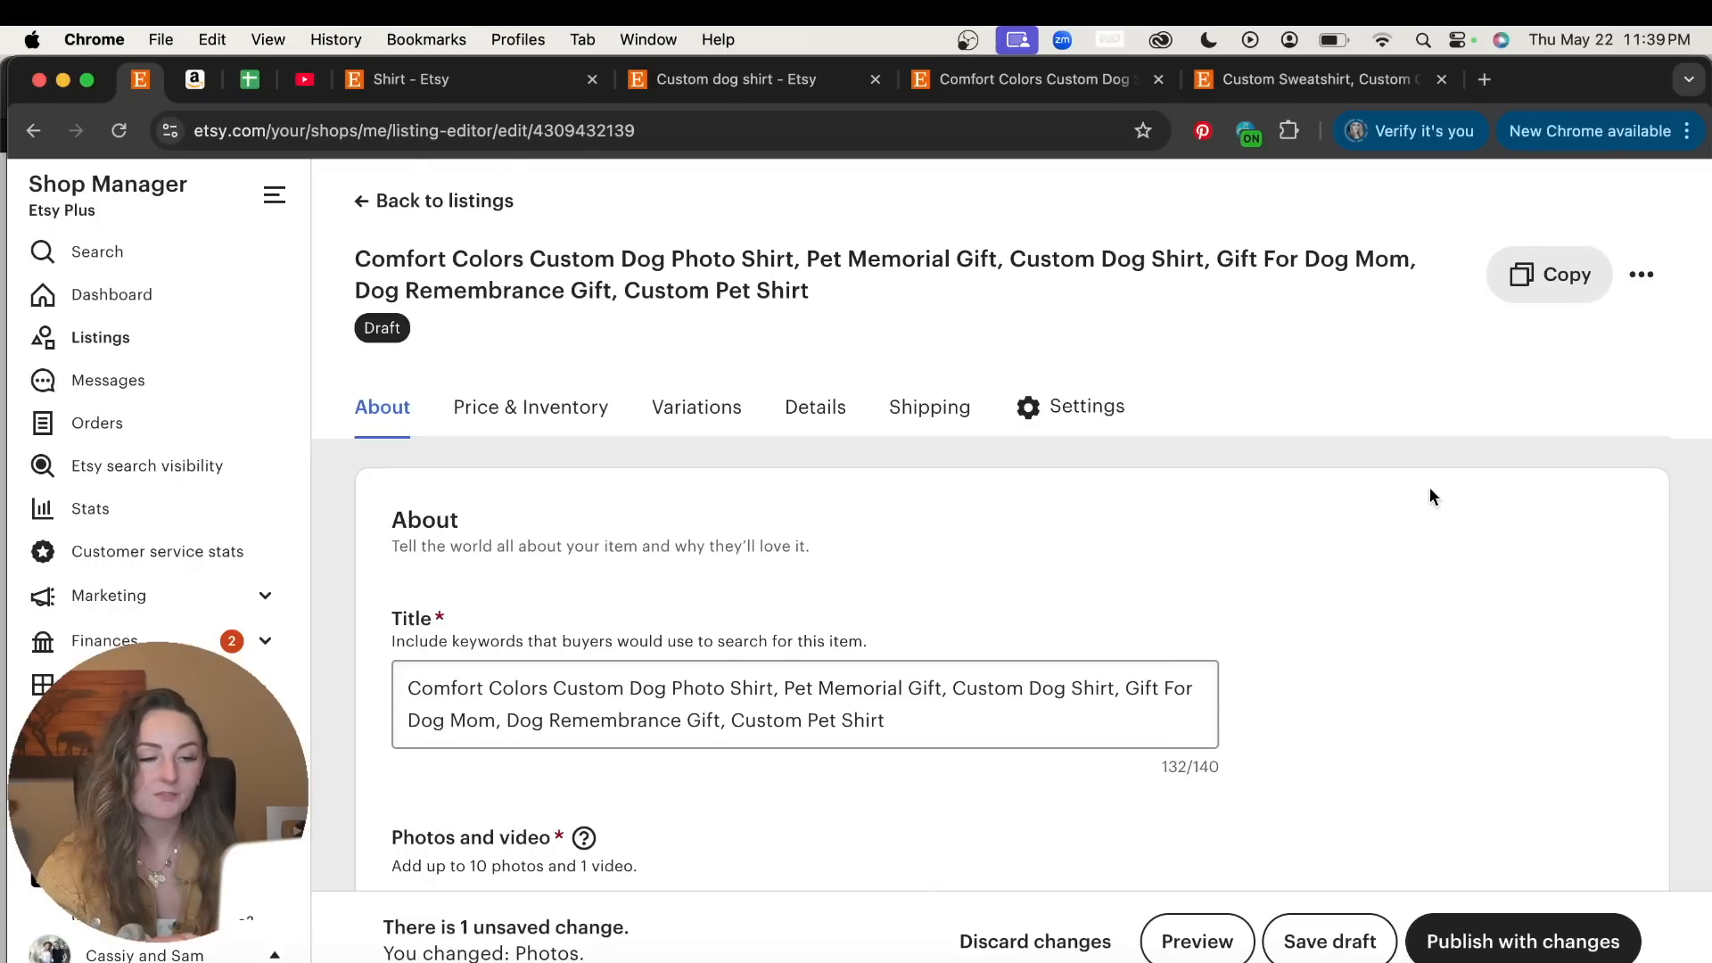
scroll(1430, 487, down, 3)
scroll(775, 482, down, 4)
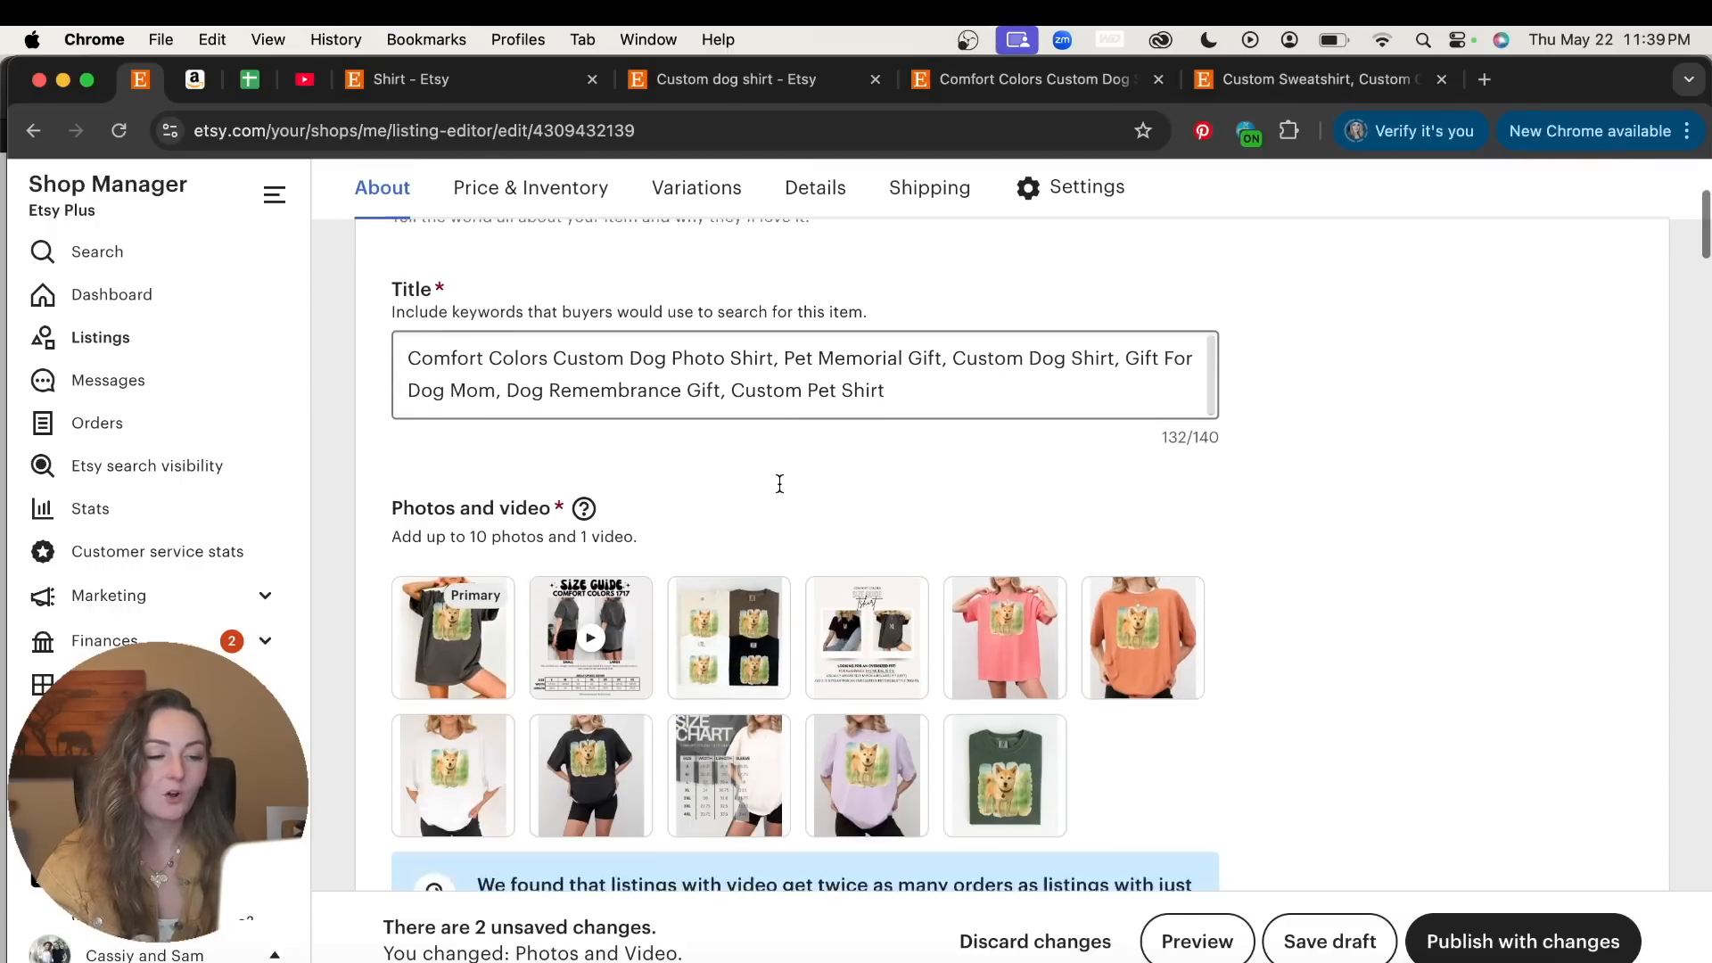